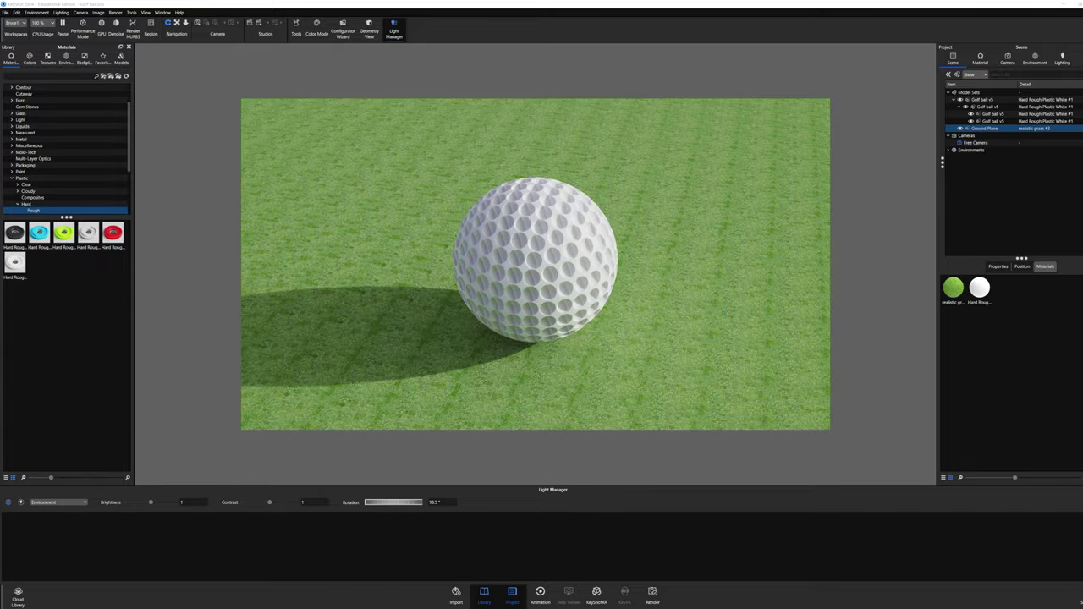
pyautogui.moveTo(674, 279); pyautogui.dragTo(667, 279)
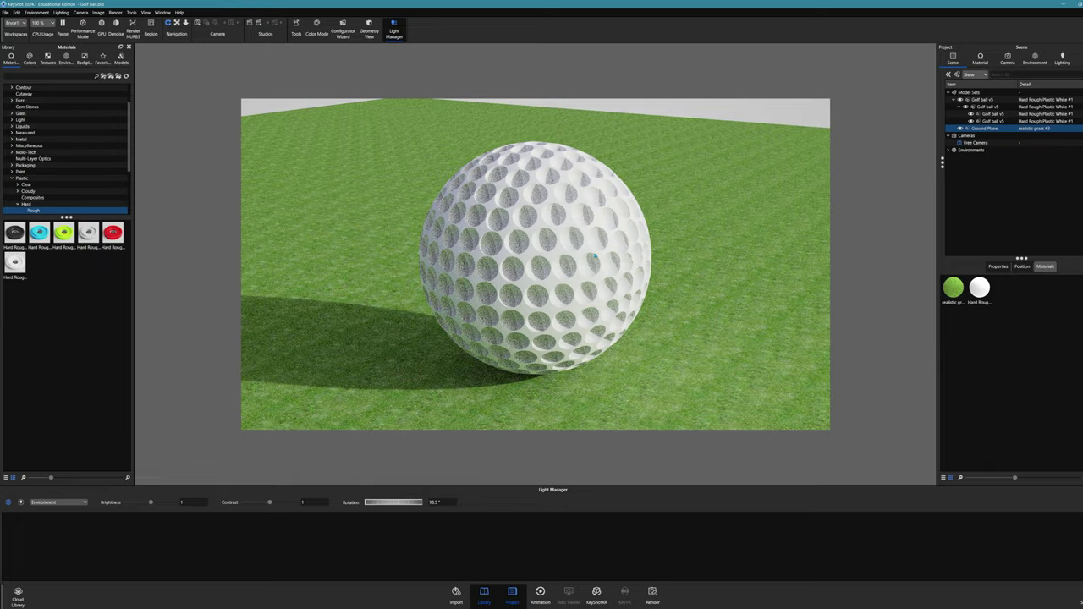
pyautogui.moveTo(618, 256); pyautogui.dragTo(620, 277)
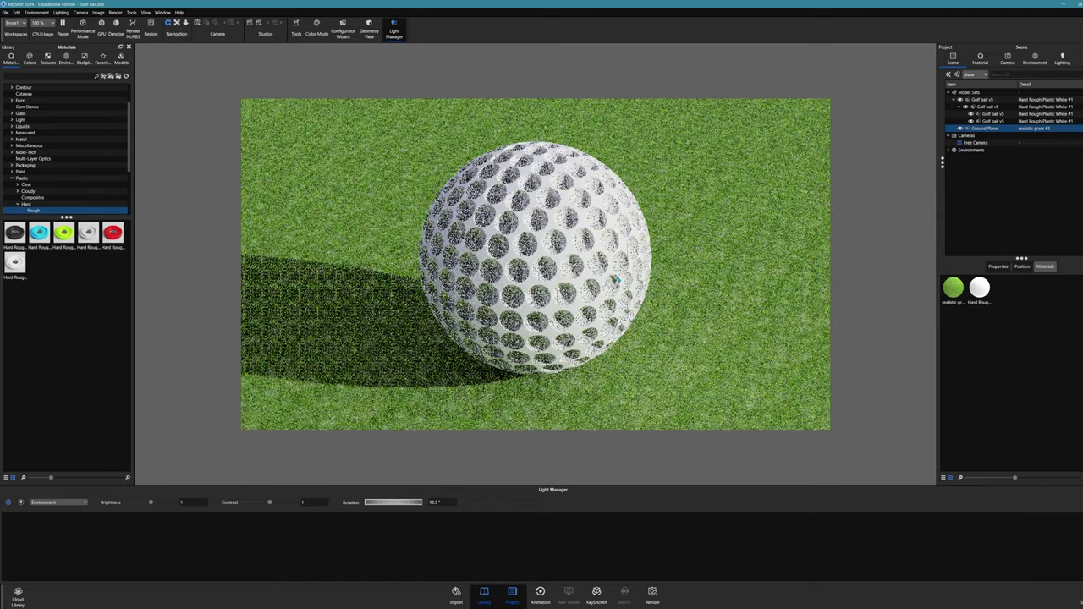
pyautogui.moveTo(723, 306); pyautogui.dragTo(739, 307)
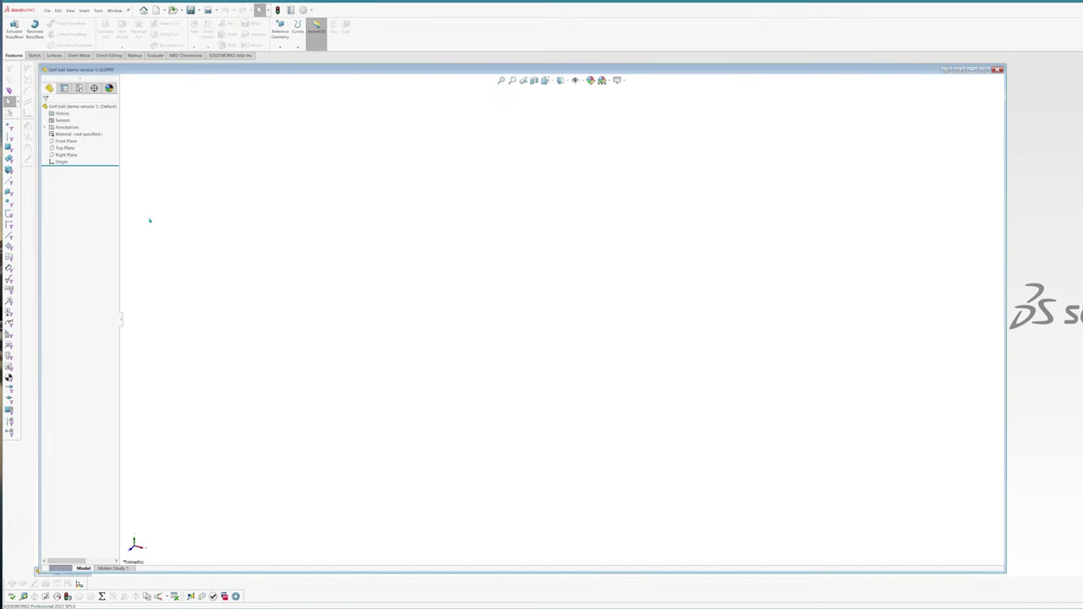
# Create a reference axis at the intersection of the Front Plane and Top Plane.
pyautogui.click(280, 46)
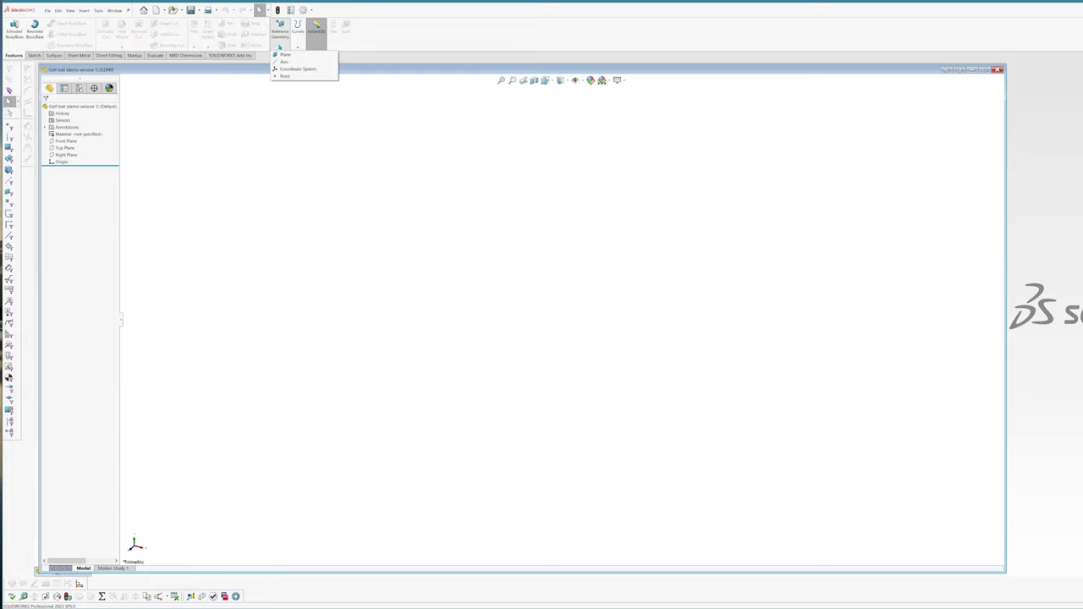
pyautogui.click(301, 64)
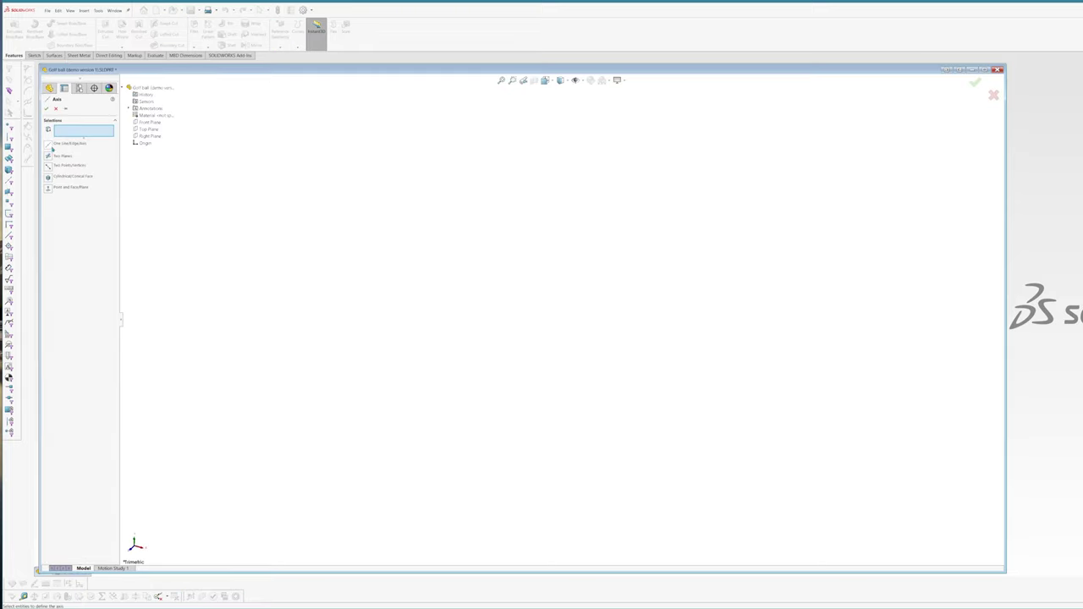
pyautogui.click(149, 122)
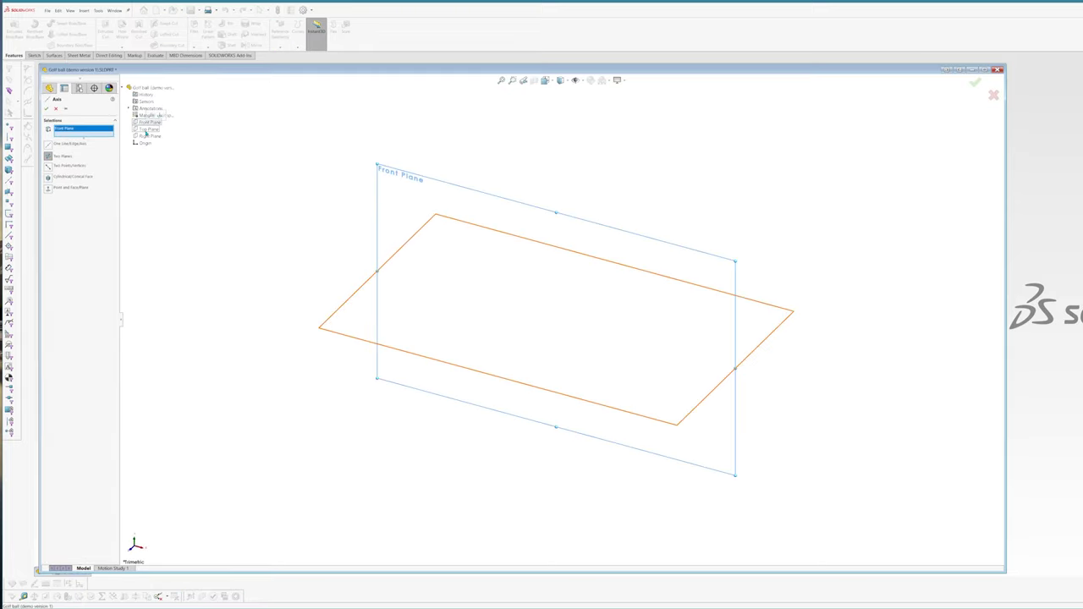
pyautogui.click(148, 129)
pyautogui.click(46, 108)
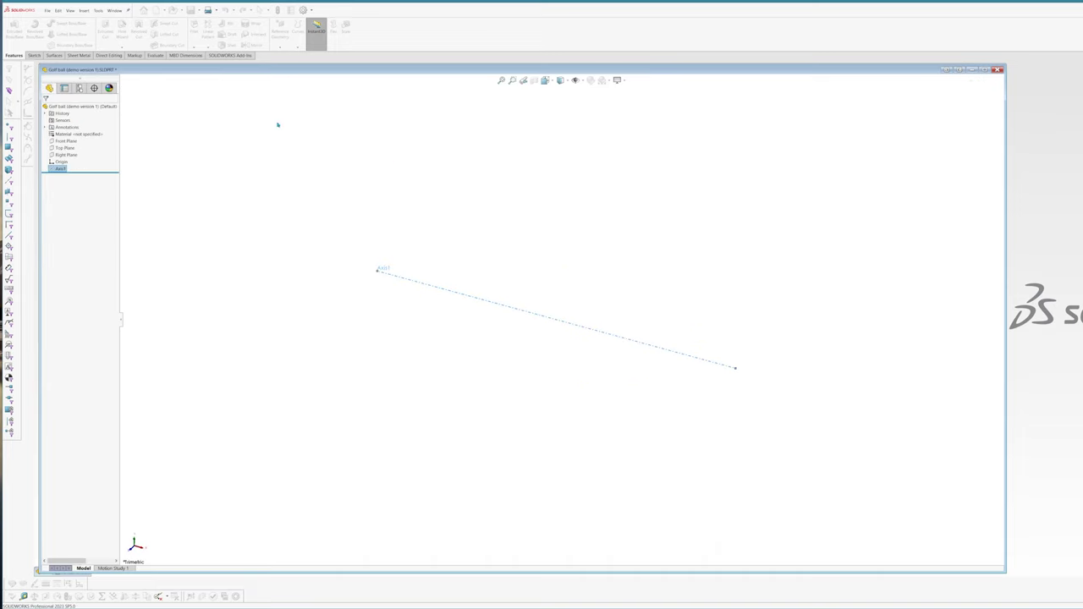
# Create a second reference axis at the intersection of the Front Plane and Right Plane.
pyautogui.click(280, 35)
pyautogui.click(296, 62)
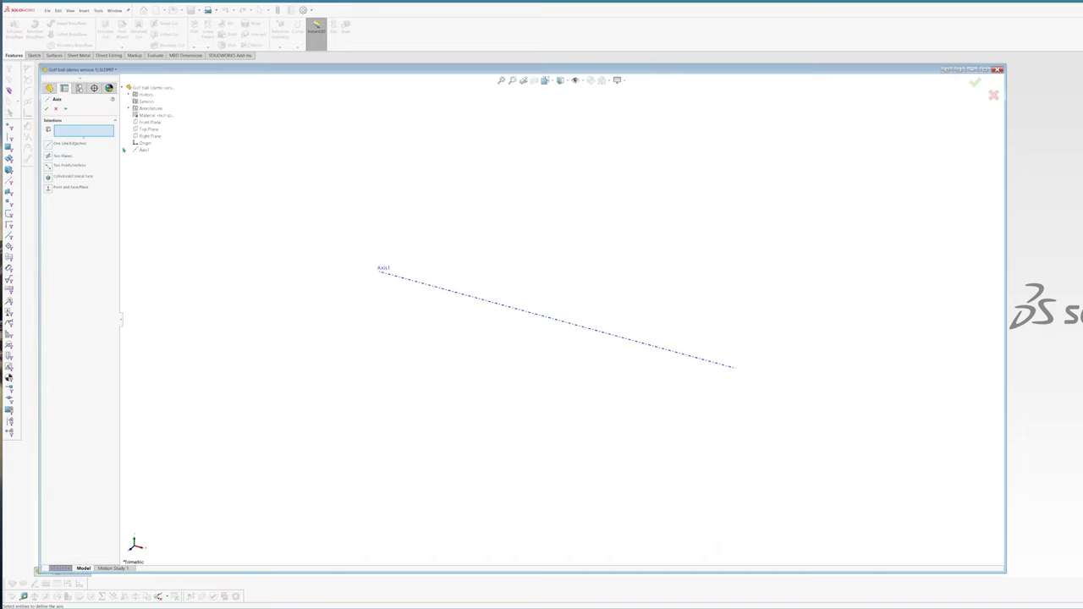
pyautogui.click(149, 122)
pyautogui.click(150, 135)
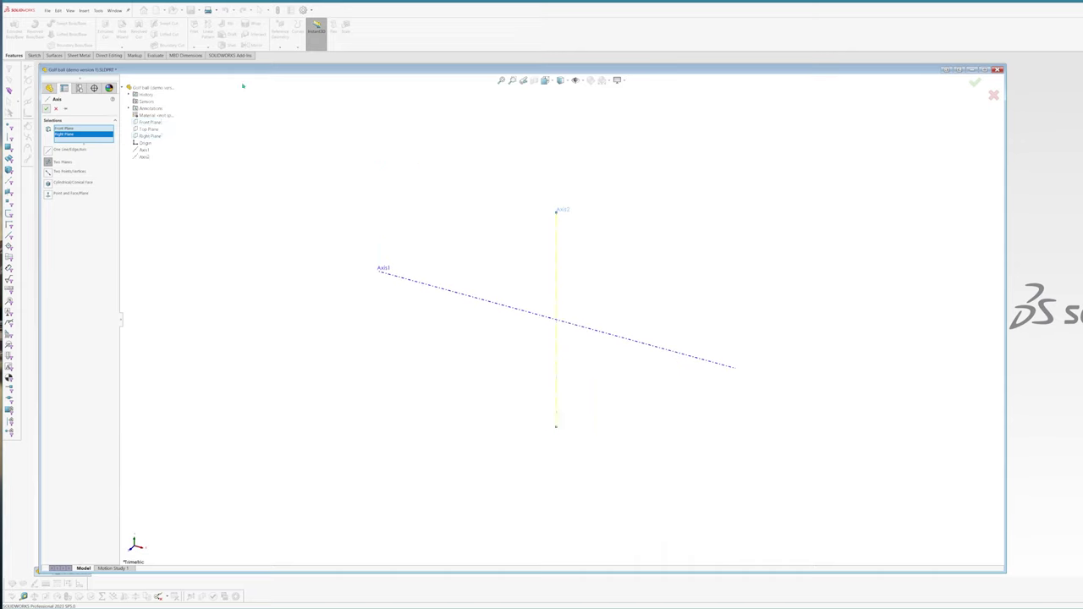
pyautogui.press('Return')
# Create a third reference axis at the intersection of the Top Plane and Right Plane.
pyautogui.click(280, 35)
pyautogui.click(296, 61)
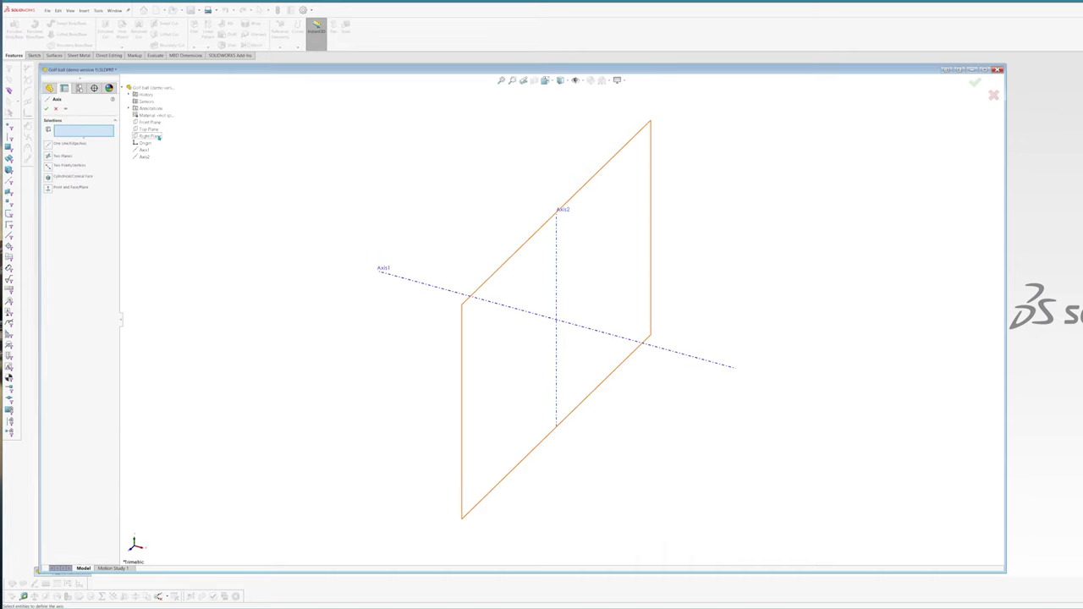
pyautogui.click(149, 129)
pyautogui.click(150, 135)
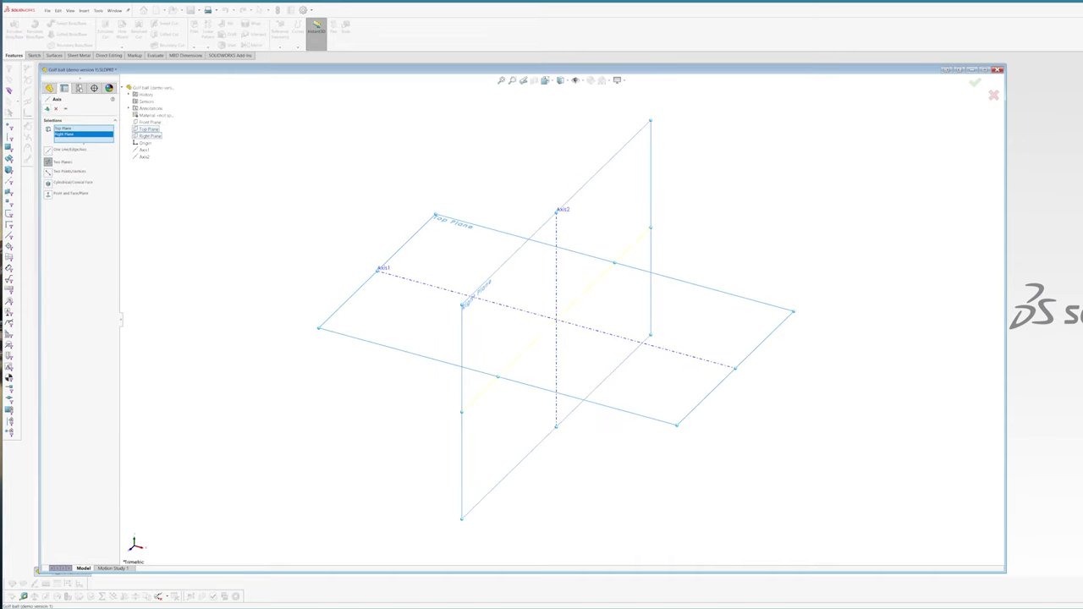
pyautogui.press('Return')
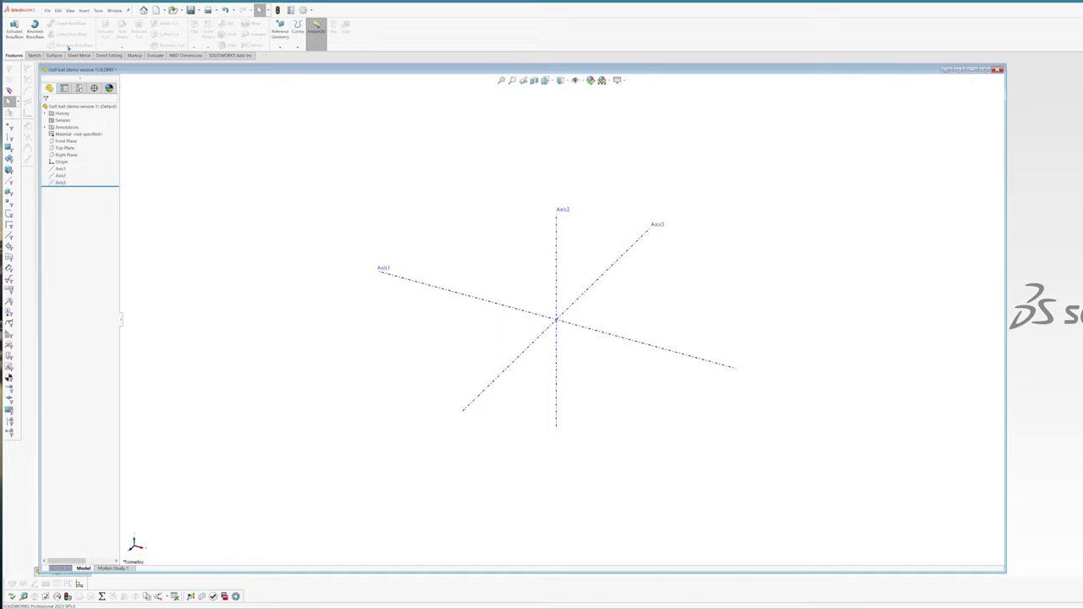
# Start a sketch on the Front Plane and draw a circle centred on the origin.
pyautogui.click(34, 55)
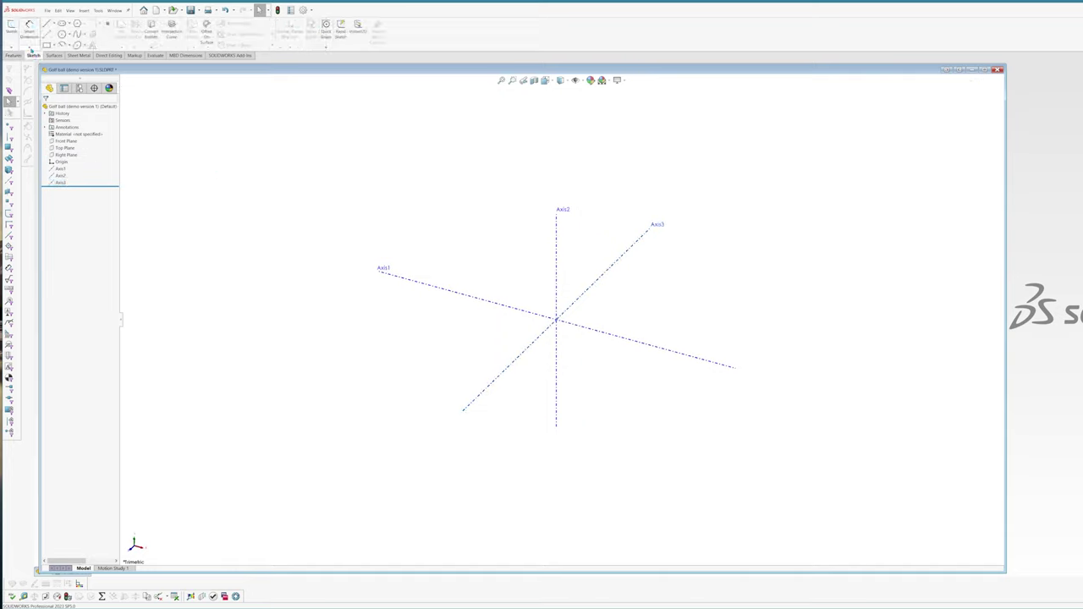
pyautogui.click(66, 139)
pyautogui.click(67, 135)
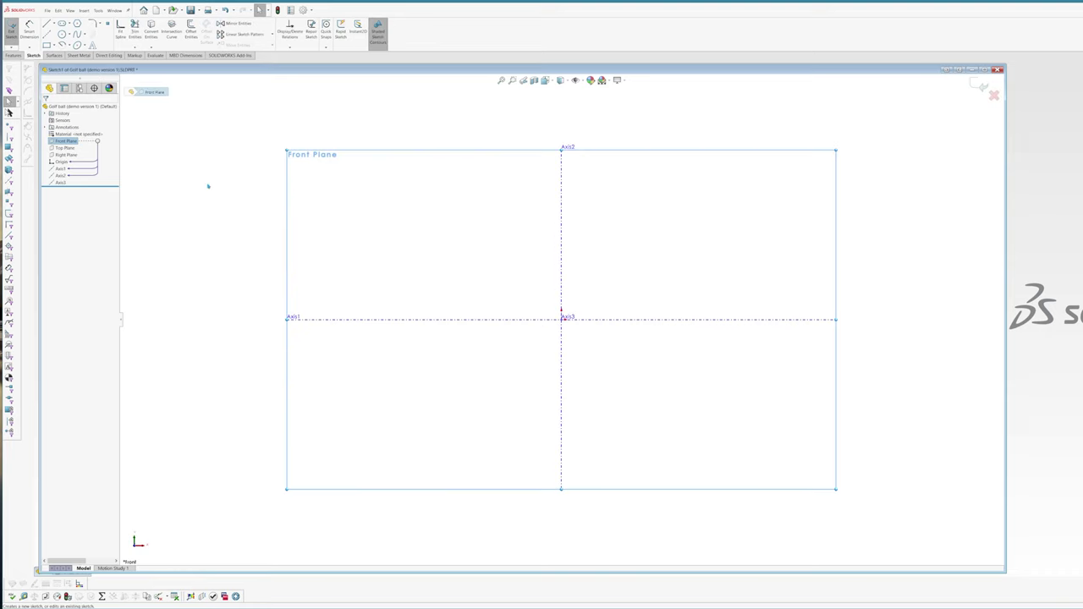
pyautogui.click(61, 33)
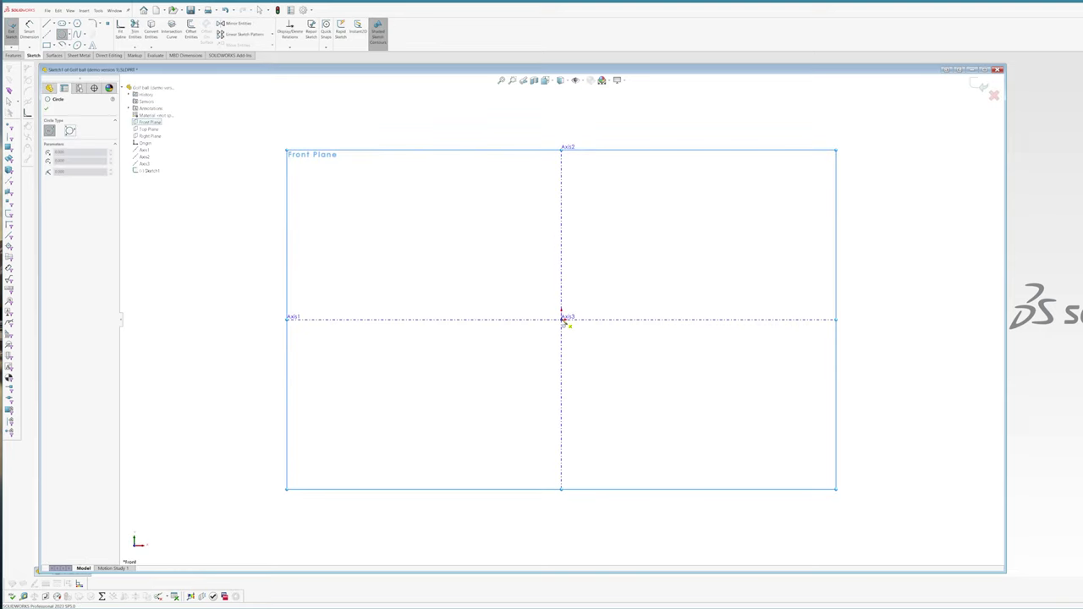
pyautogui.click(563, 320)
pyautogui.click(677, 405)
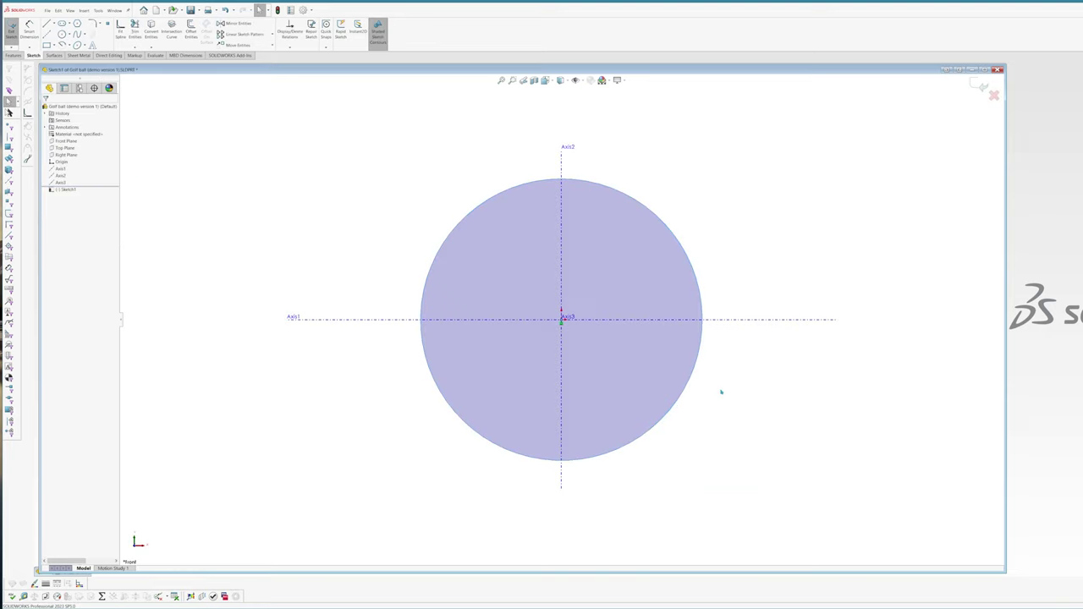
pyautogui.moveTo(617, 349); pyautogui.dragTo(663, 380, button='middle')
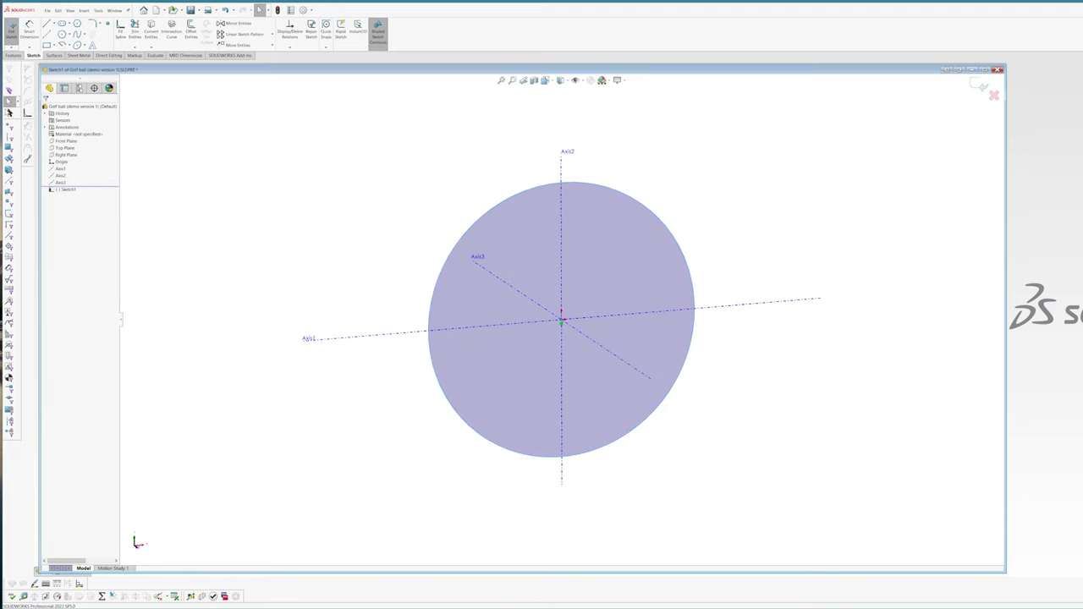
# Add the global variables ball_diameter = 1.68 and dimple_diameter = 0.210 to the part's equations.
pyautogui.click(101, 596)
pyautogui.click(245, 230)
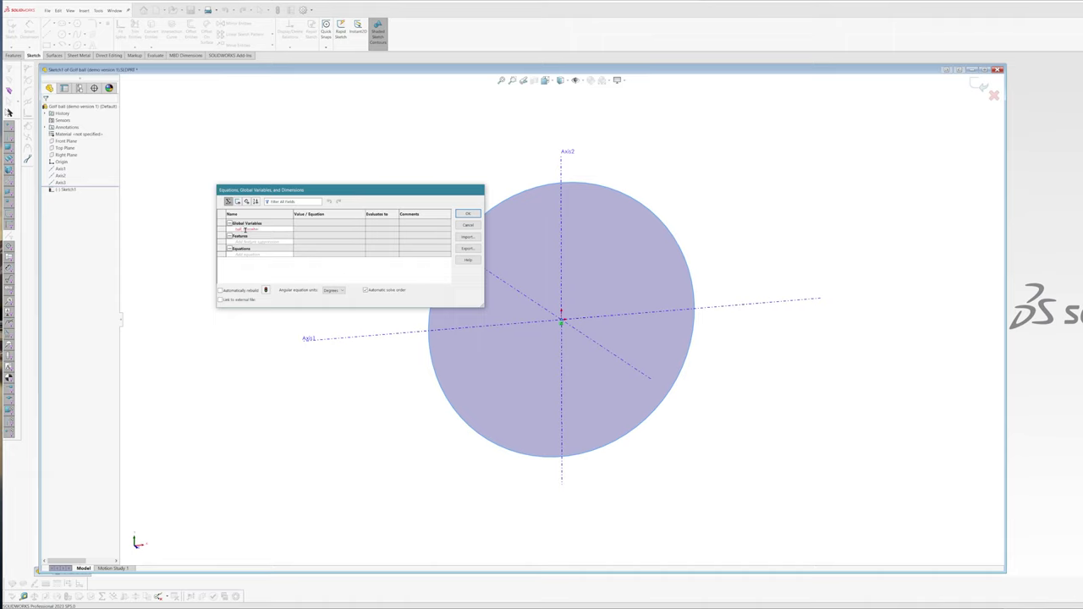
pyautogui.press('Tab')
pyautogui.write('1.68')
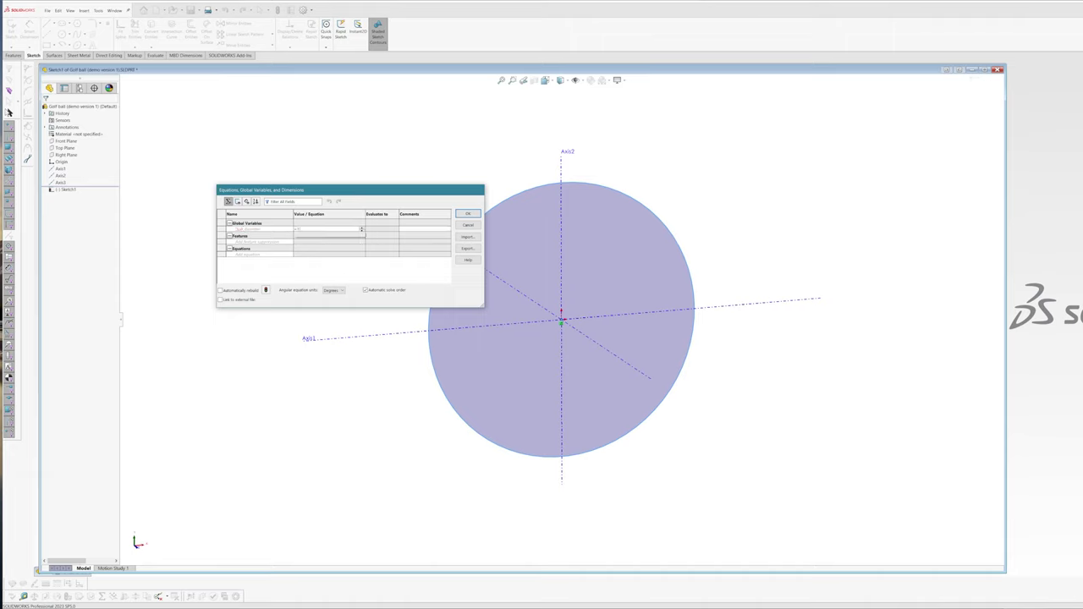
pyautogui.press('Return')
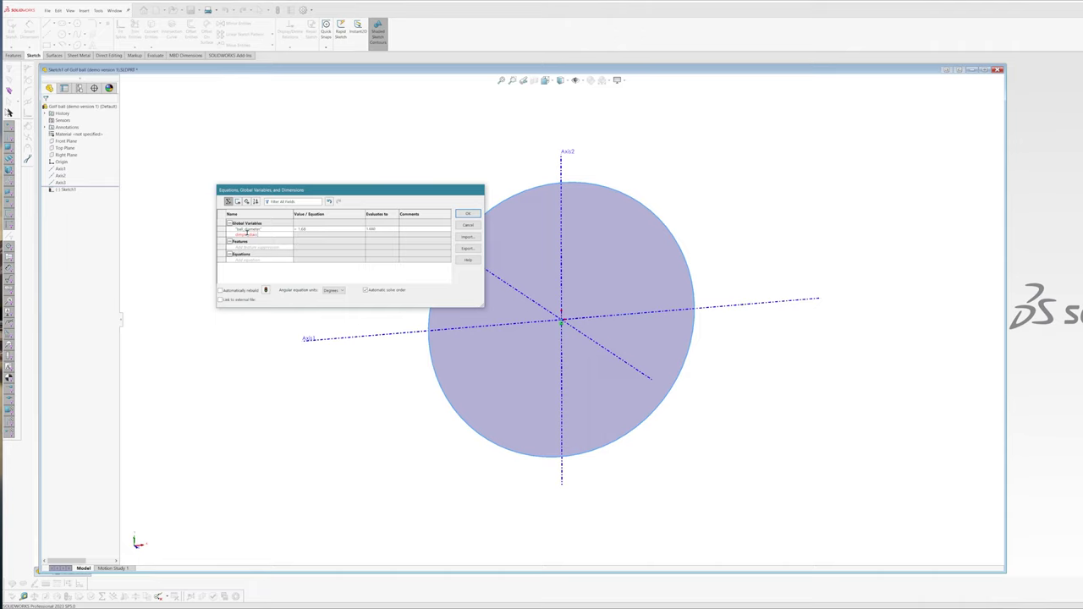
pyautogui.press('Tab')
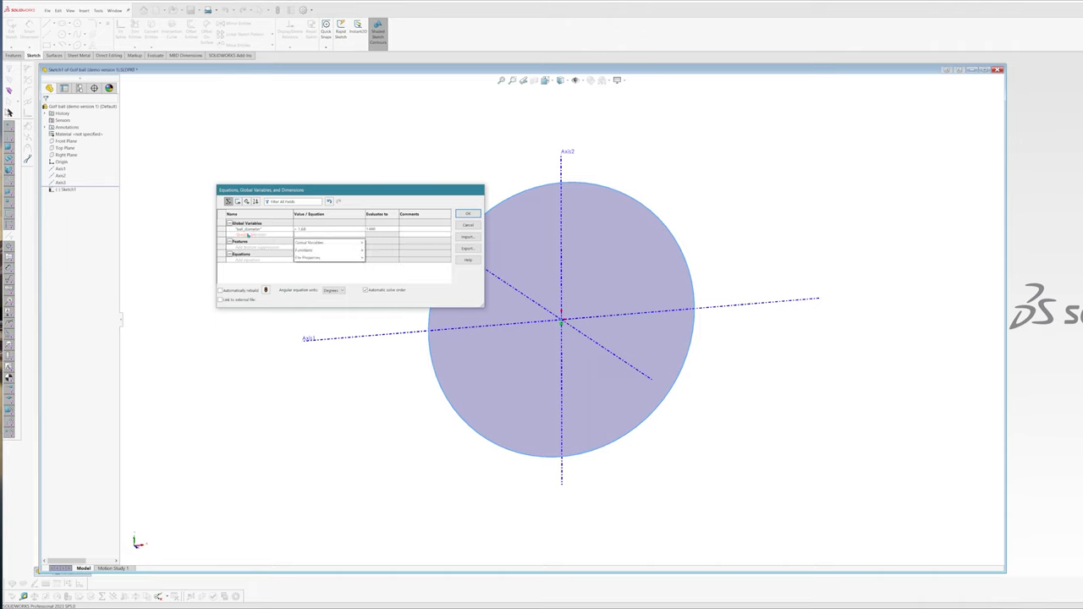
pyautogui.write('0')
pyautogui.press('Return')
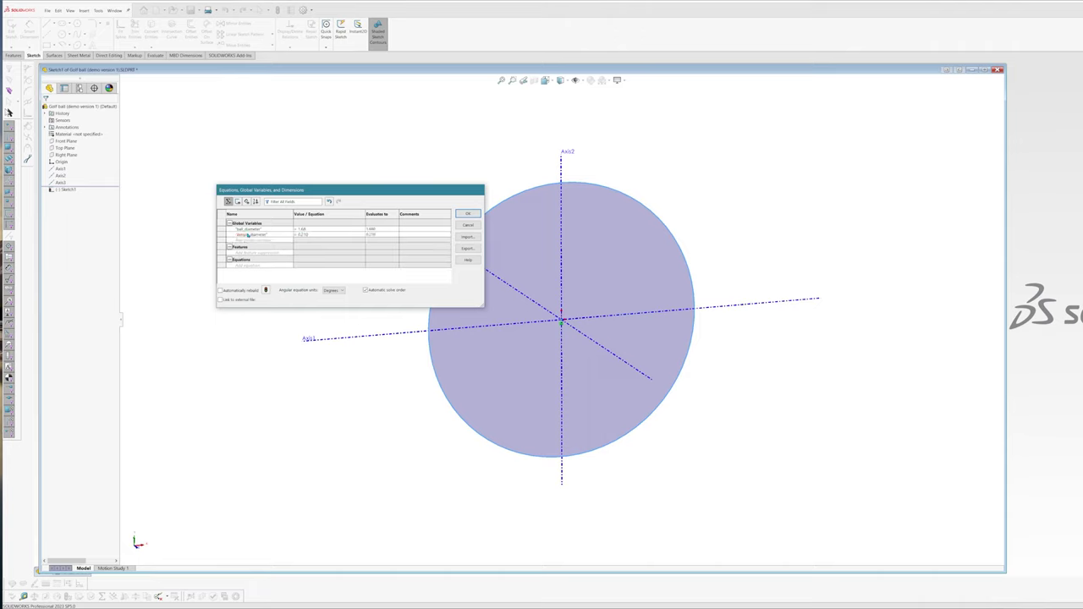
# Add the global variable dimple_depth = 0.040 and accept the equations.
pyautogui.click(246, 241)
pyautogui.write('dimple_depth')
pyautogui.press('Tab')
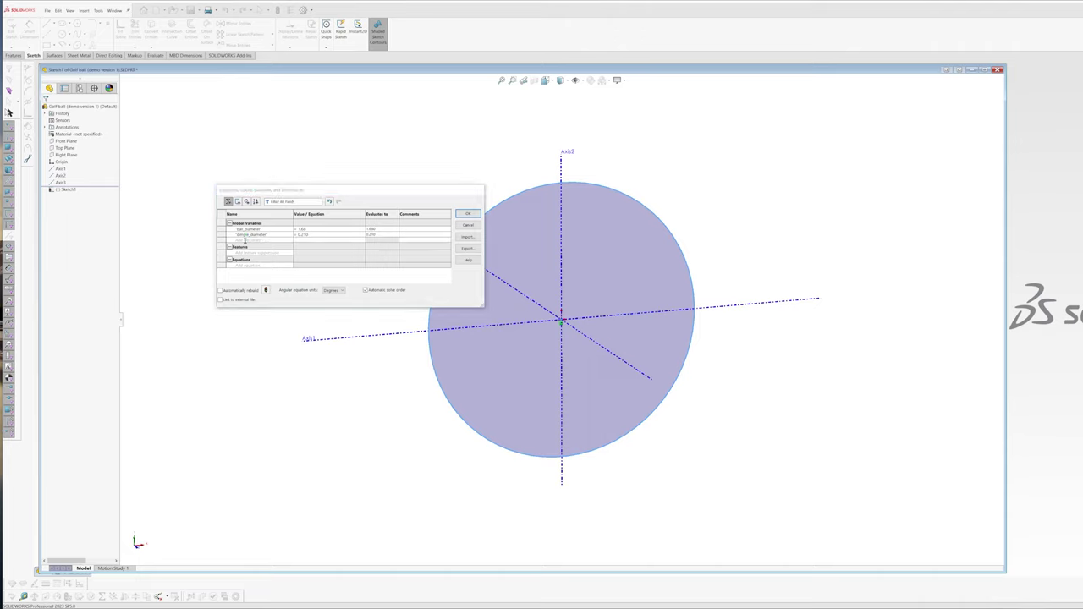
pyautogui.write('0.040')
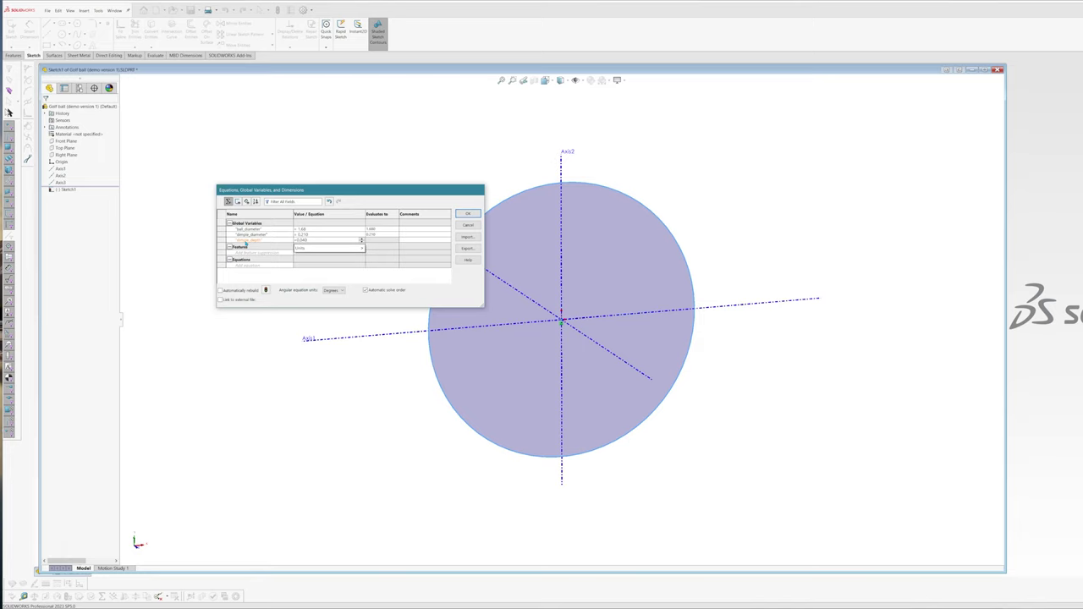
pyautogui.press('Return')
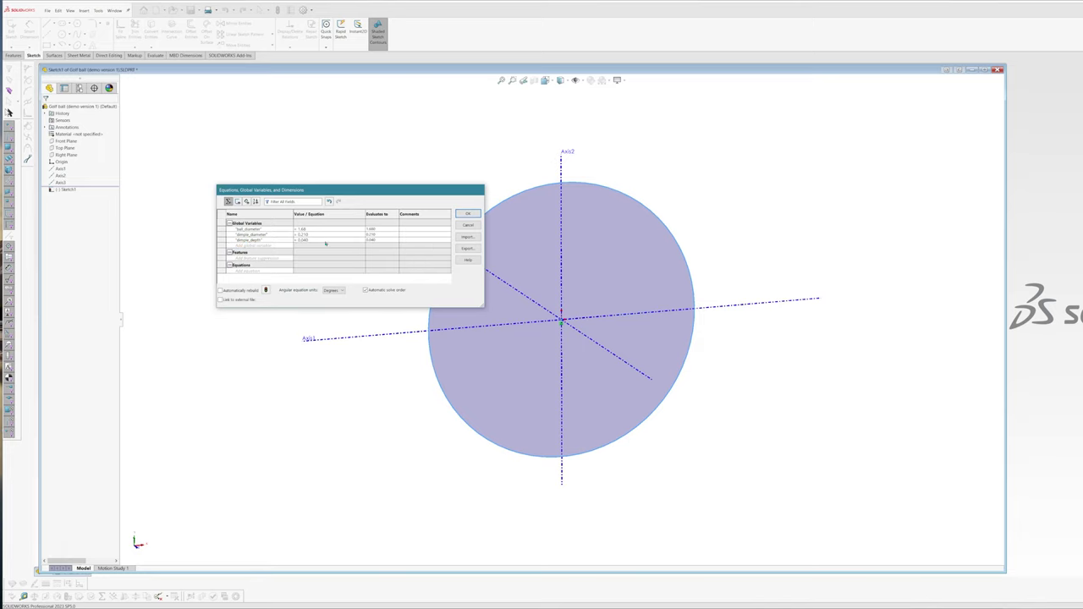
pyautogui.click(460, 214)
# Dimension the circle's diameter with Smart Dimension, using the global variable ball_diameter as its value.
pyautogui.press('s')
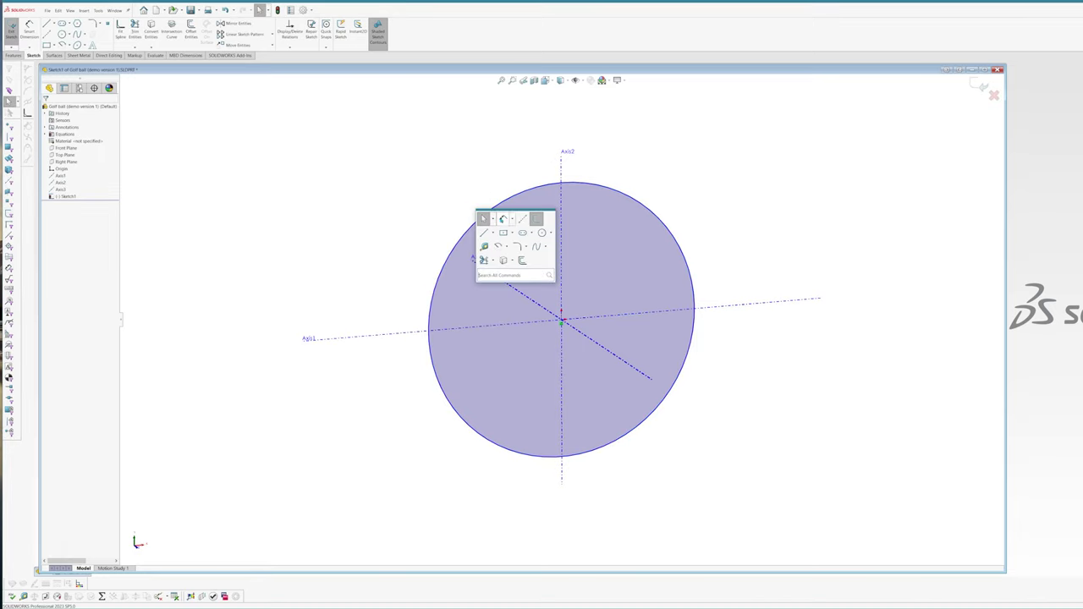
pyautogui.click(503, 219)
pyautogui.click(468, 223)
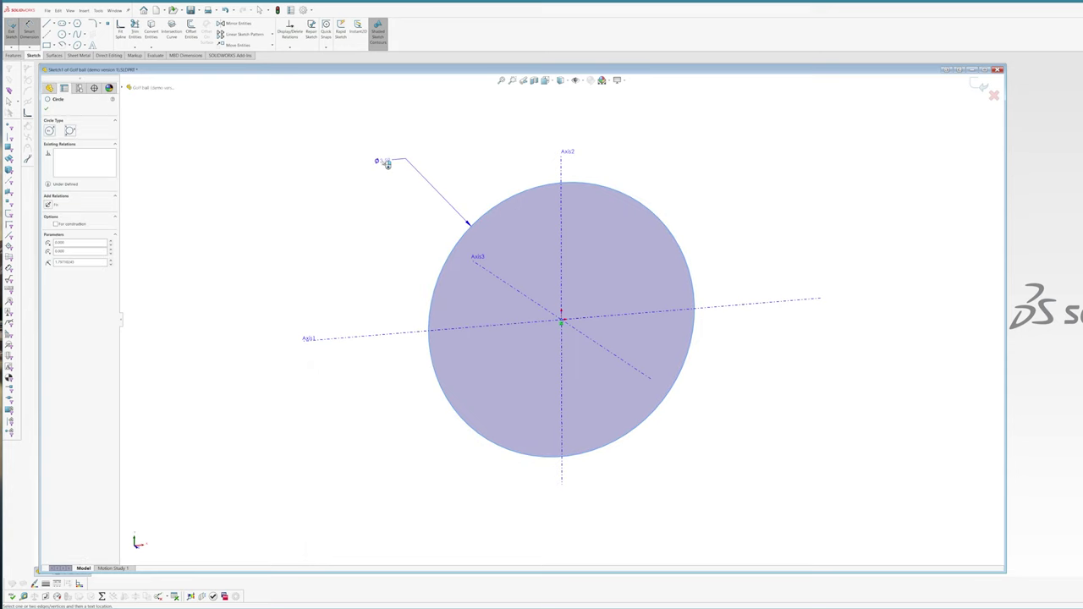
pyautogui.click(413, 174)
pyautogui.write('=')
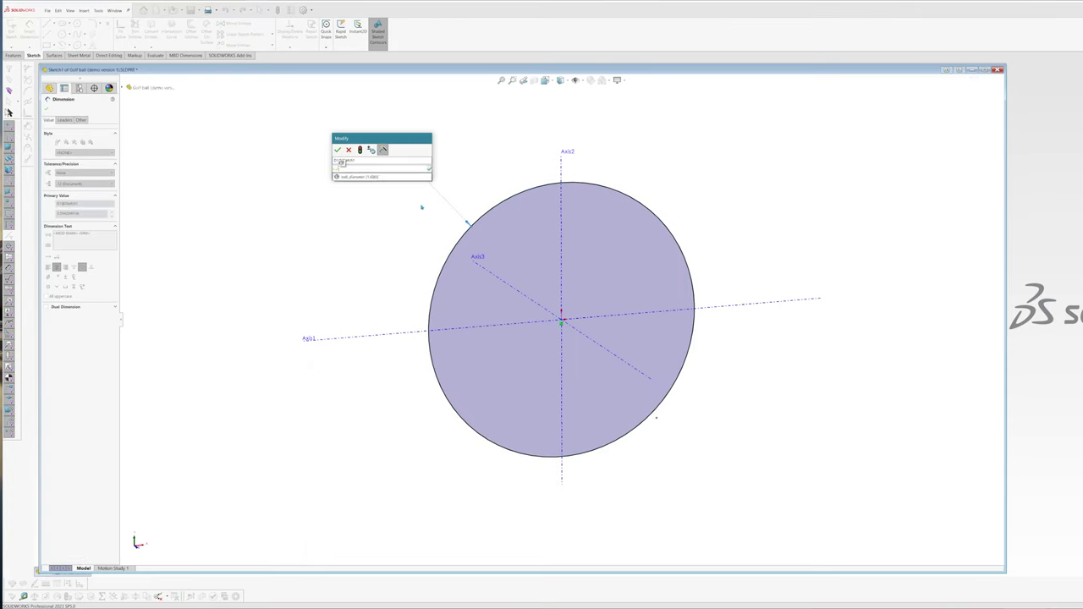
pyautogui.click(348, 177)
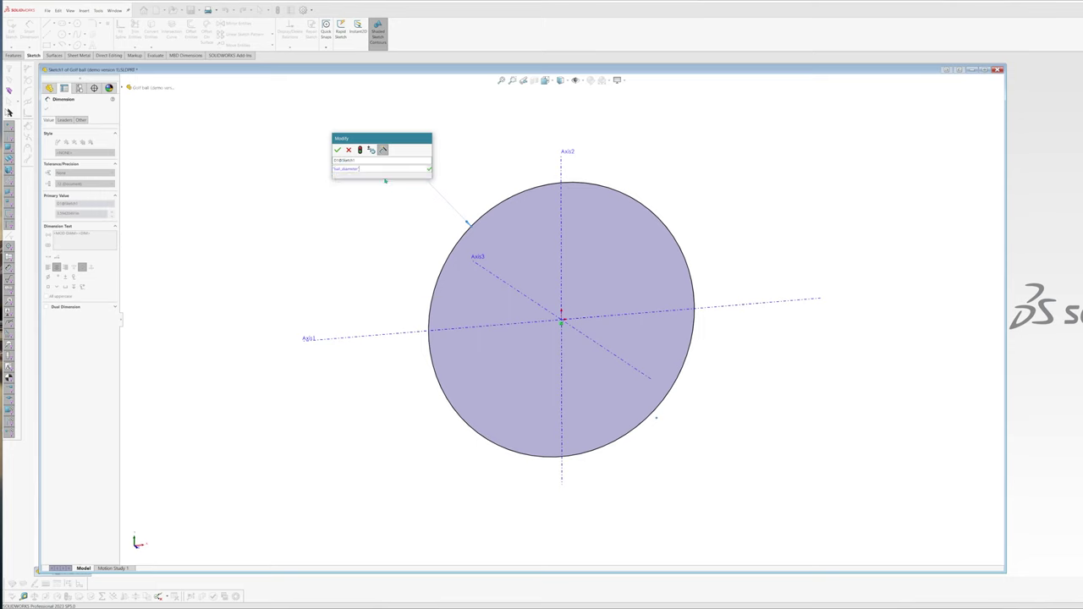
pyautogui.click(338, 150)
pyautogui.click(352, 280)
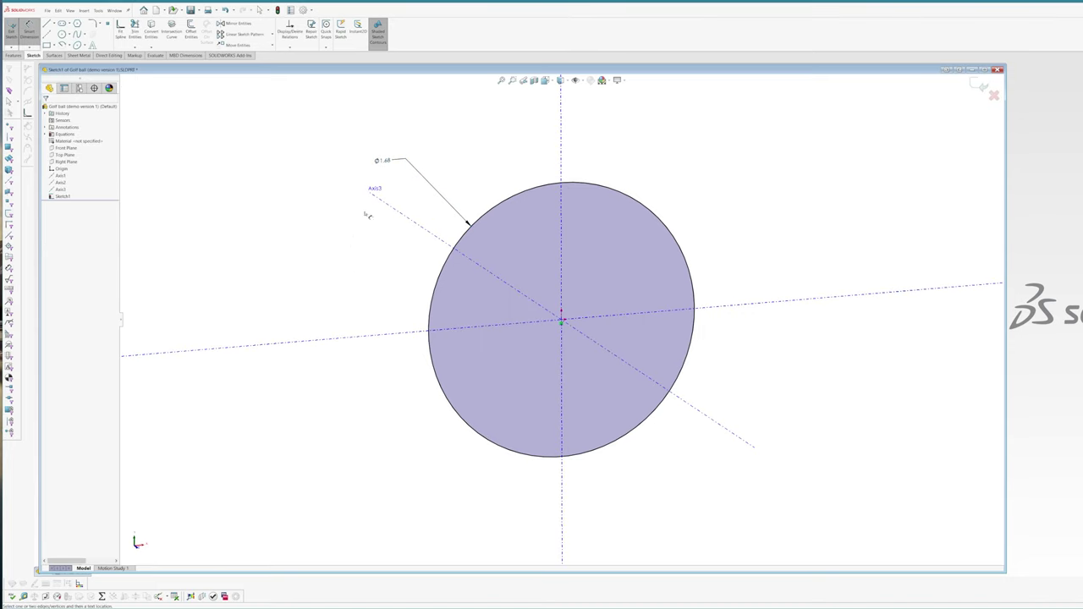
# Re-enter the circle's existing diameter dimension as an equation linked to ball_diameter and leave the dimension command.
pyautogui.scroll(1, 402, 193)
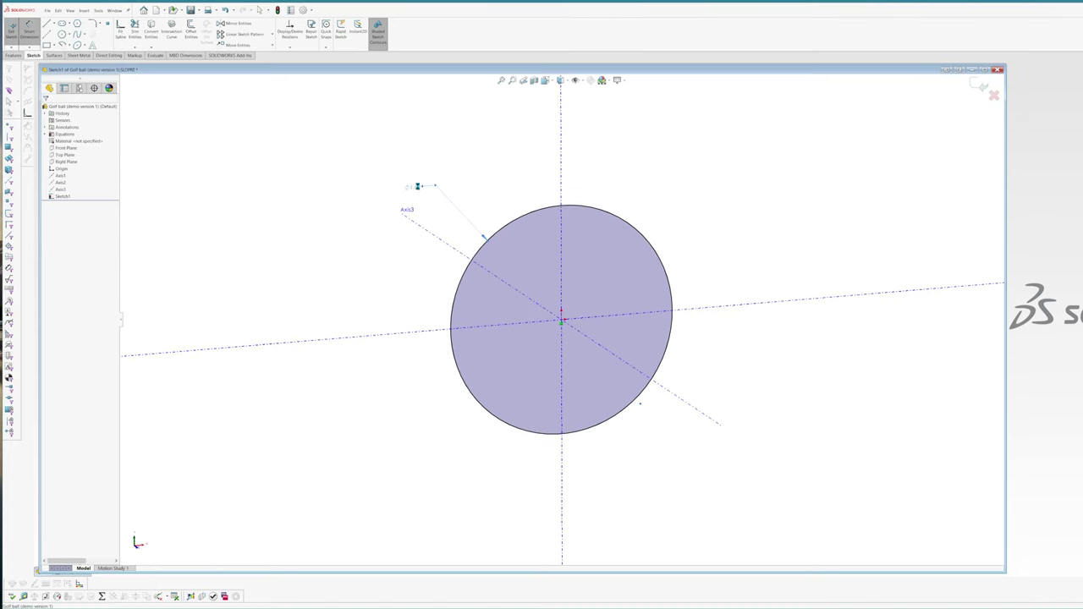
pyautogui.doubleClick(414, 186)
pyautogui.write('=')
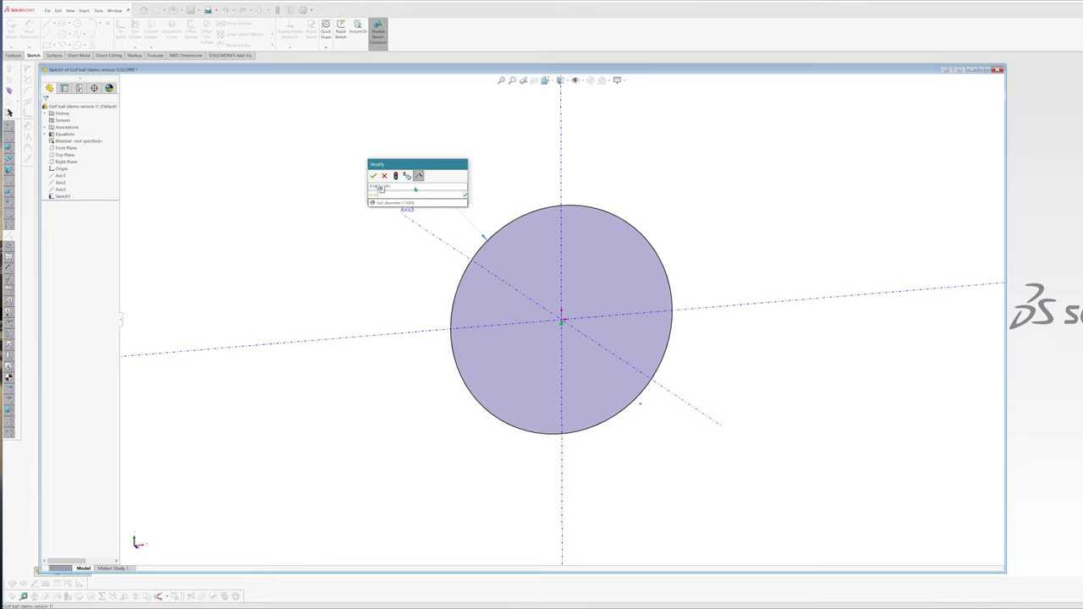
pyautogui.click(394, 203)
pyautogui.click(372, 175)
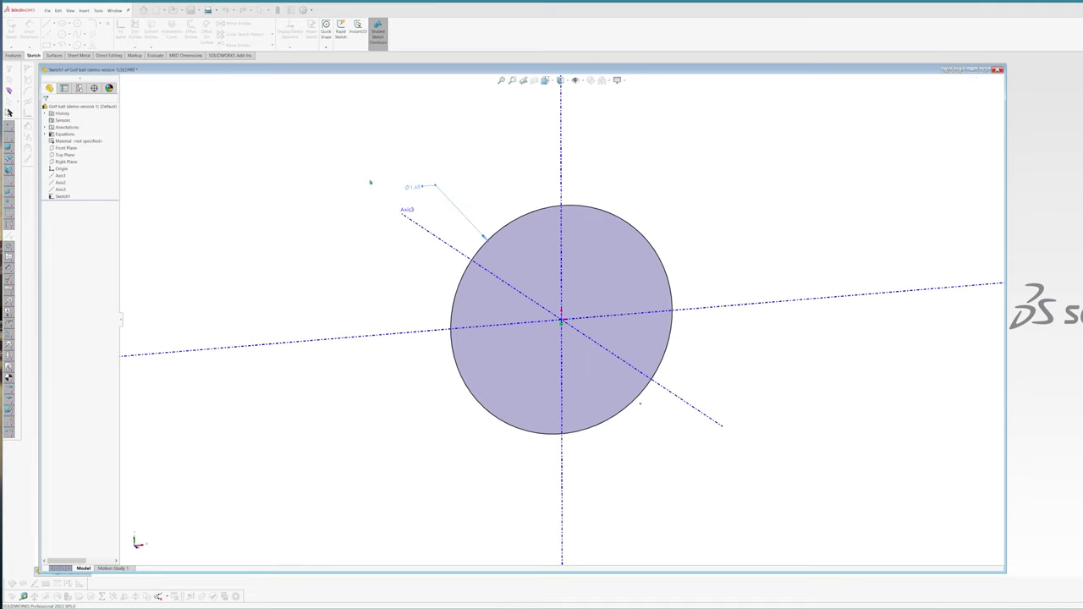
pyautogui.click(357, 248)
pyautogui.moveTo(458, 248); pyautogui.dragTo(582, 229, button='middle')
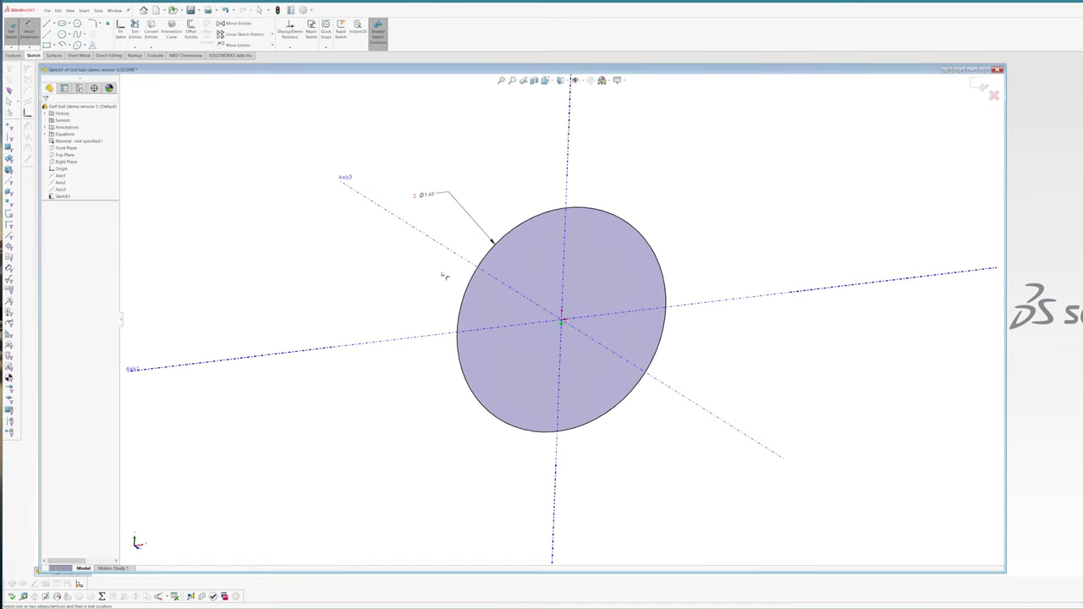
pyautogui.click(501, 240)
pyautogui.press('Escape')
pyautogui.press('Escape')
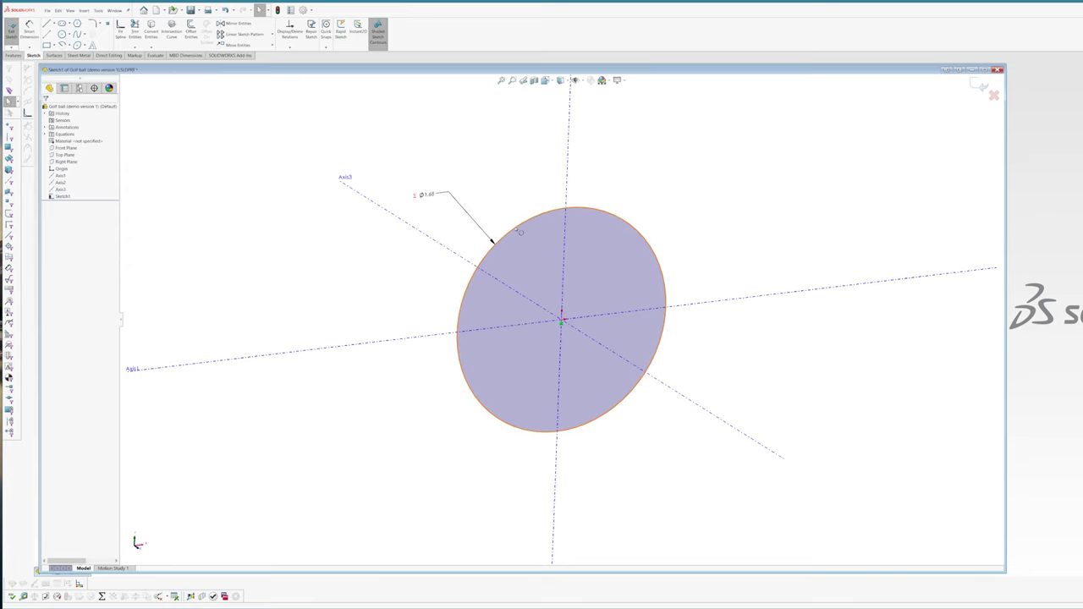
# Turn the dimensioned ball circle into construction geometry.
pyautogui.click(515, 230)
pyautogui.click(72, 201)
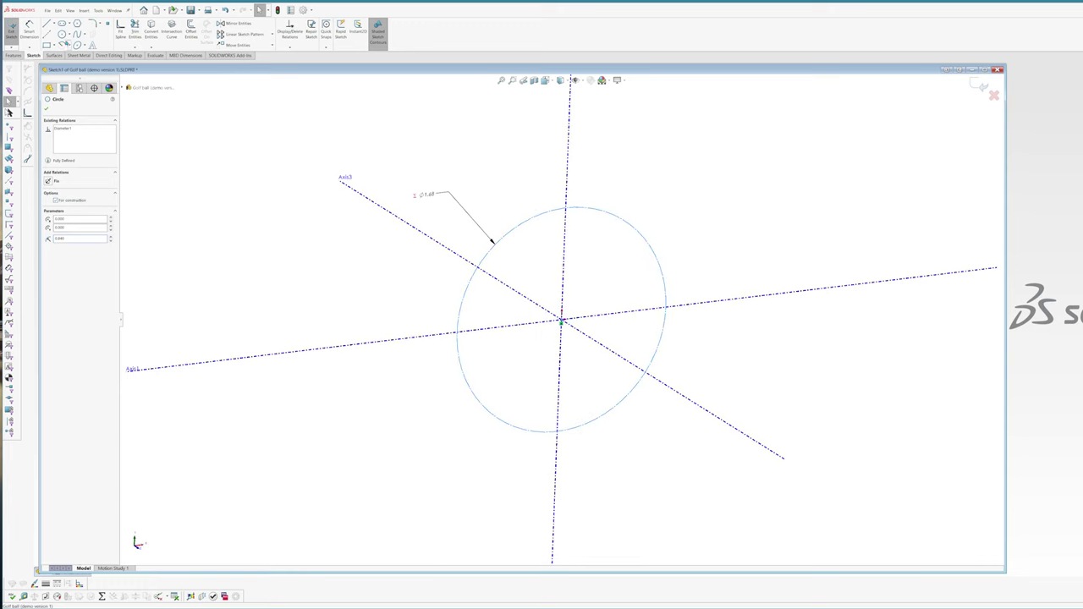
pyautogui.click(61, 44)
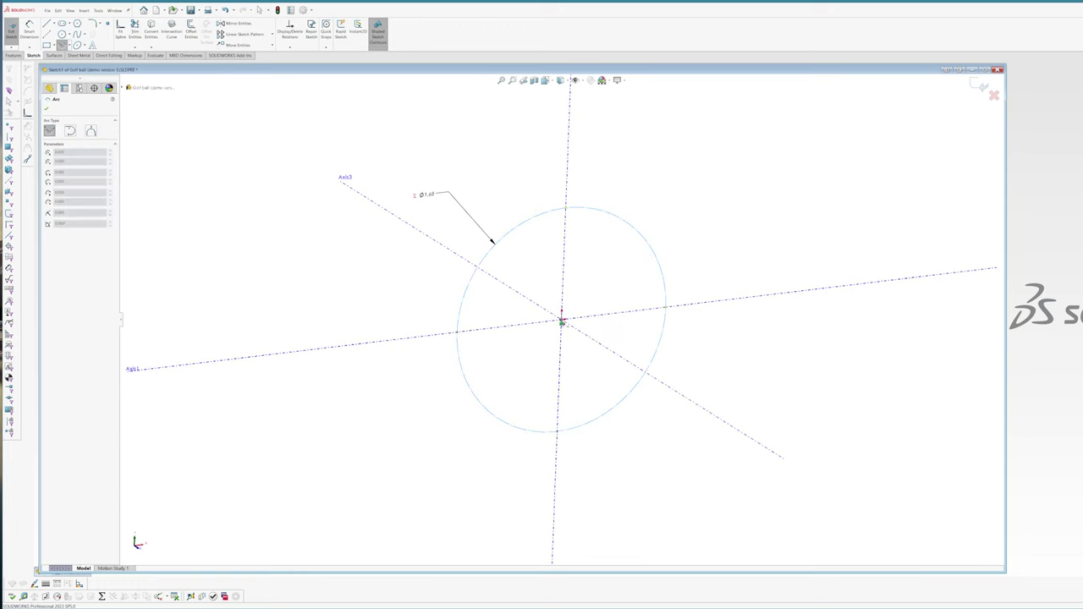
pyautogui.click(562, 320)
pyautogui.click(567, 209)
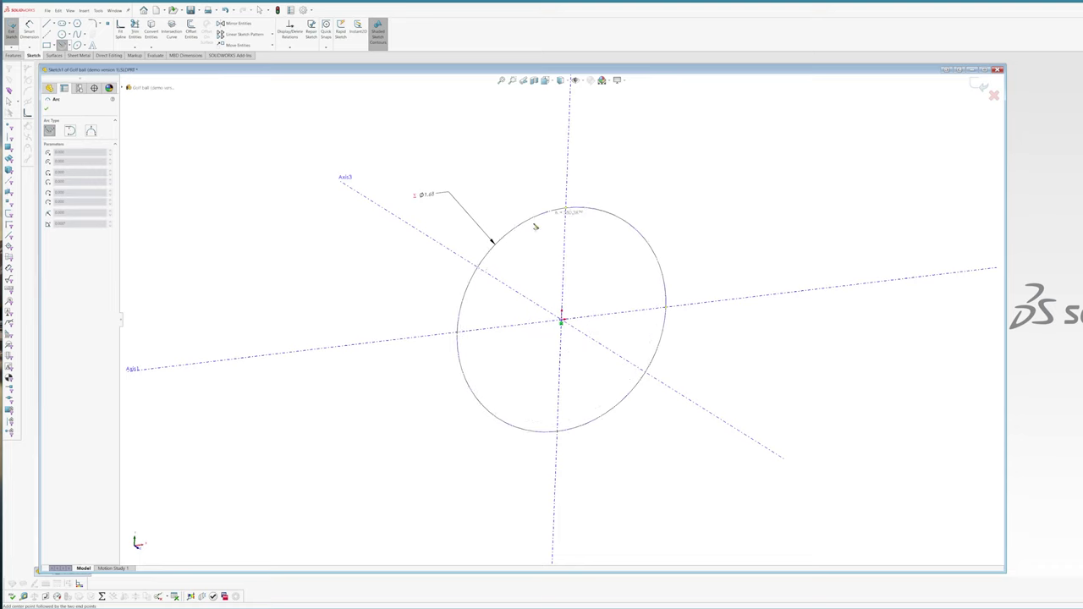
pyautogui.click(459, 333)
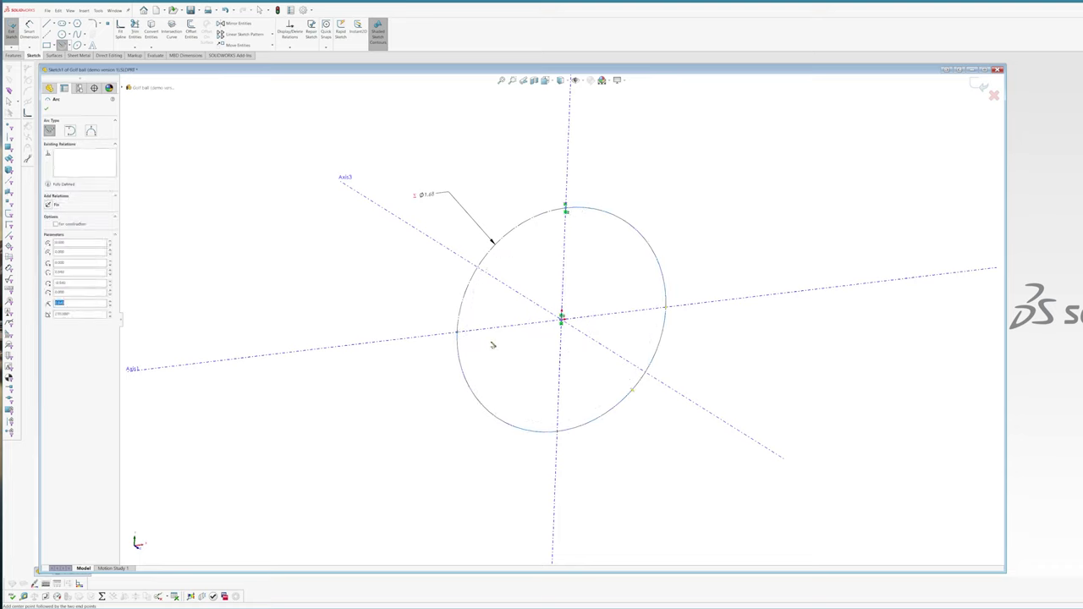
pyautogui.hotkey('ctrl', 'z')
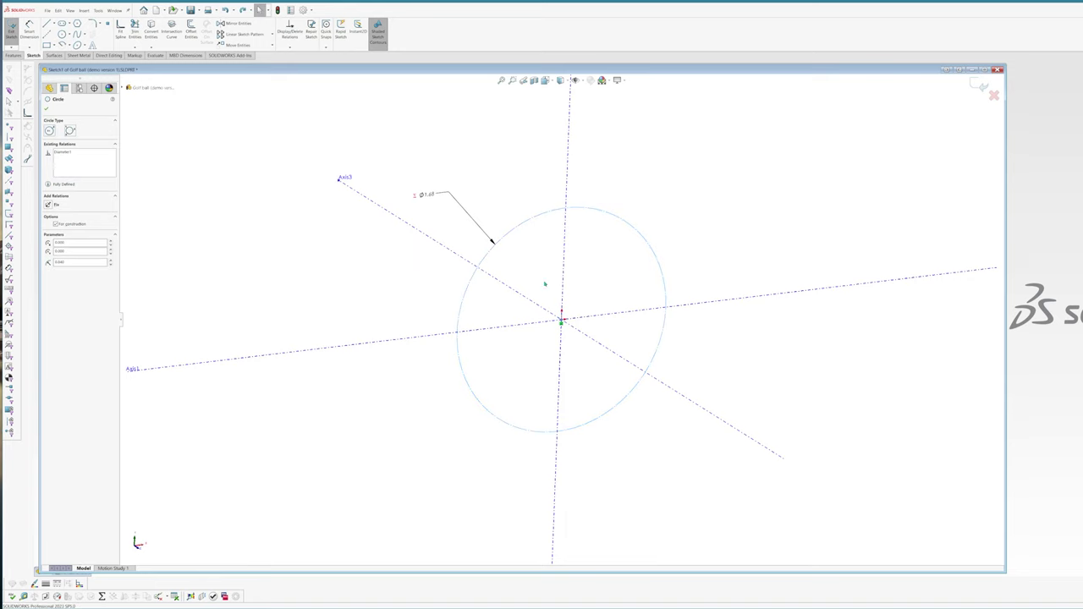
# Draw a centerpoint arc about the origin along the construction circle, from its top at Axis2 to its left crossing with Axis1.
pyautogui.click(63, 45)
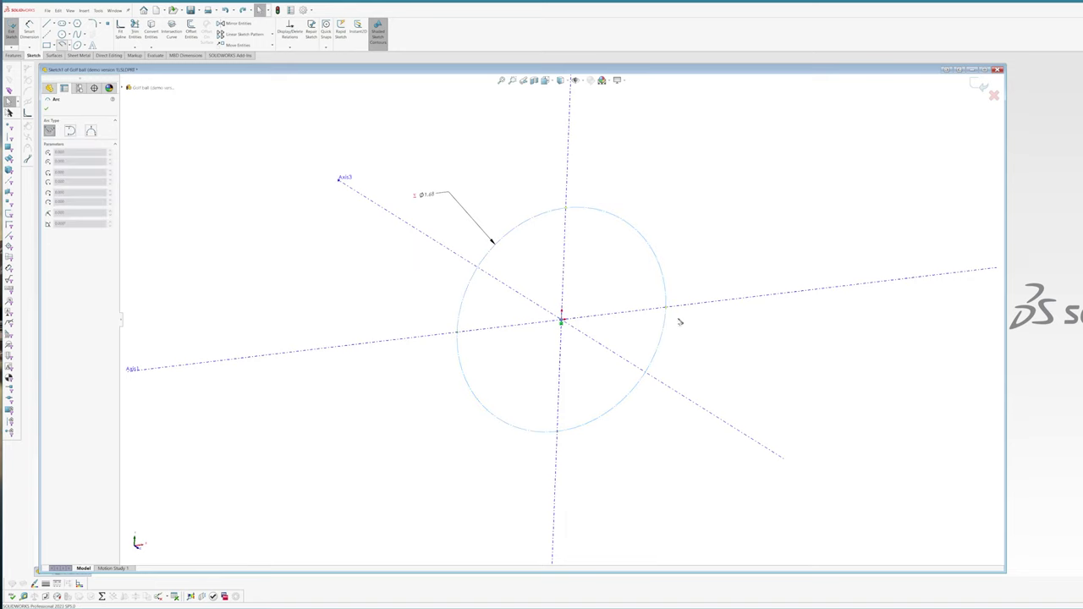
pyautogui.click(562, 210)
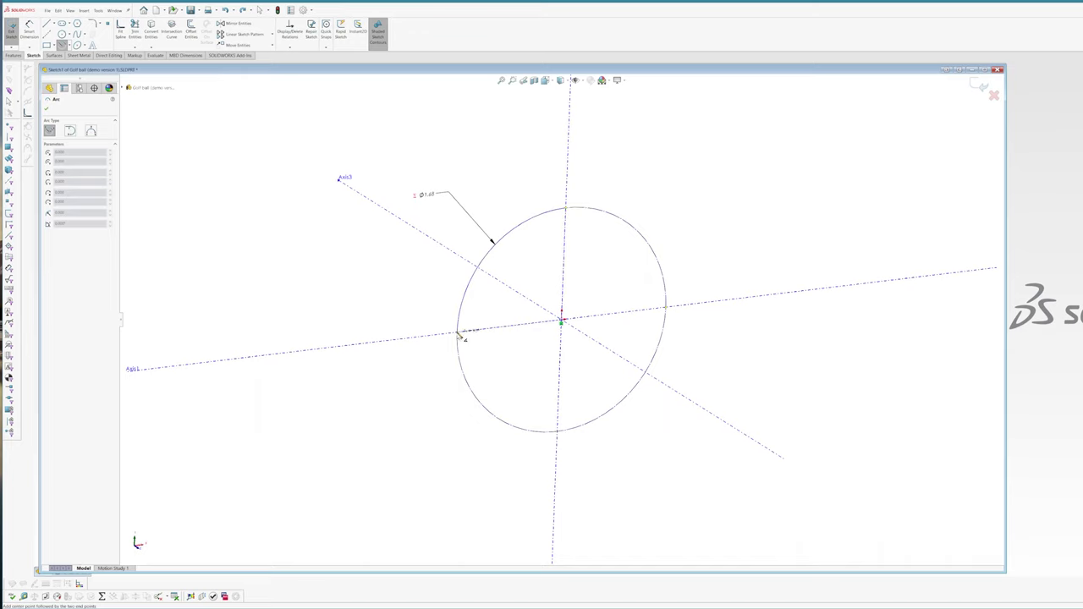
pyautogui.scroll(-5, 465, 336)
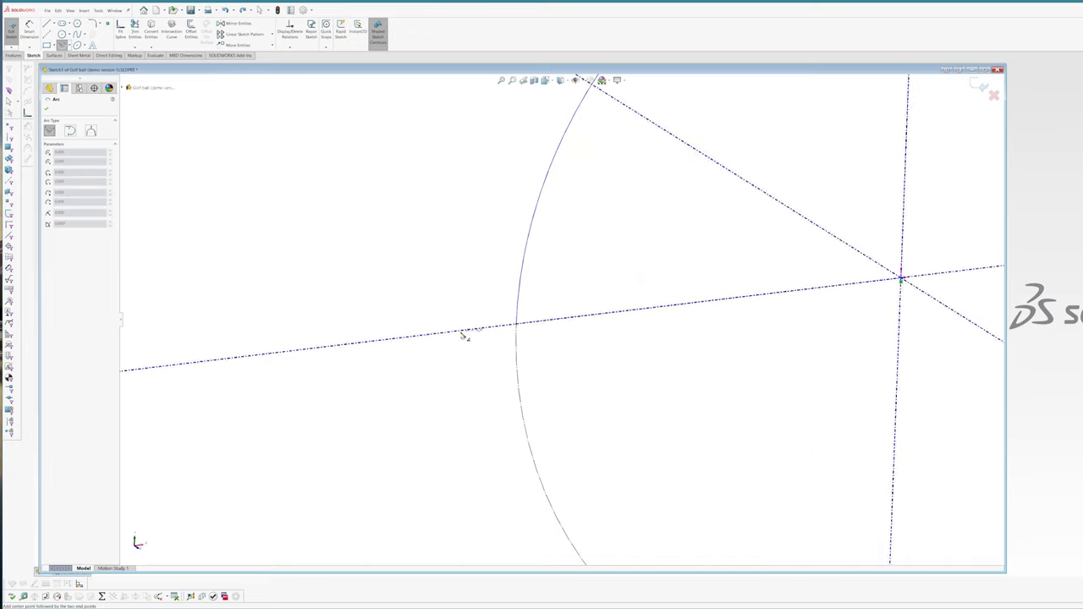
pyautogui.click(518, 325)
pyautogui.press('Escape')
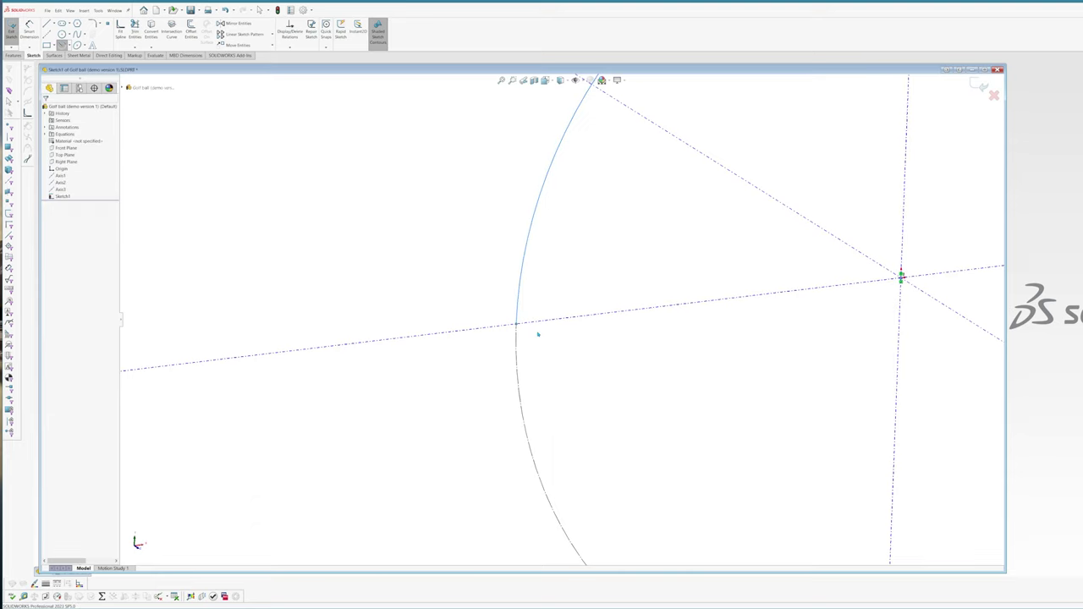
pyautogui.scroll(5, 689, 331)
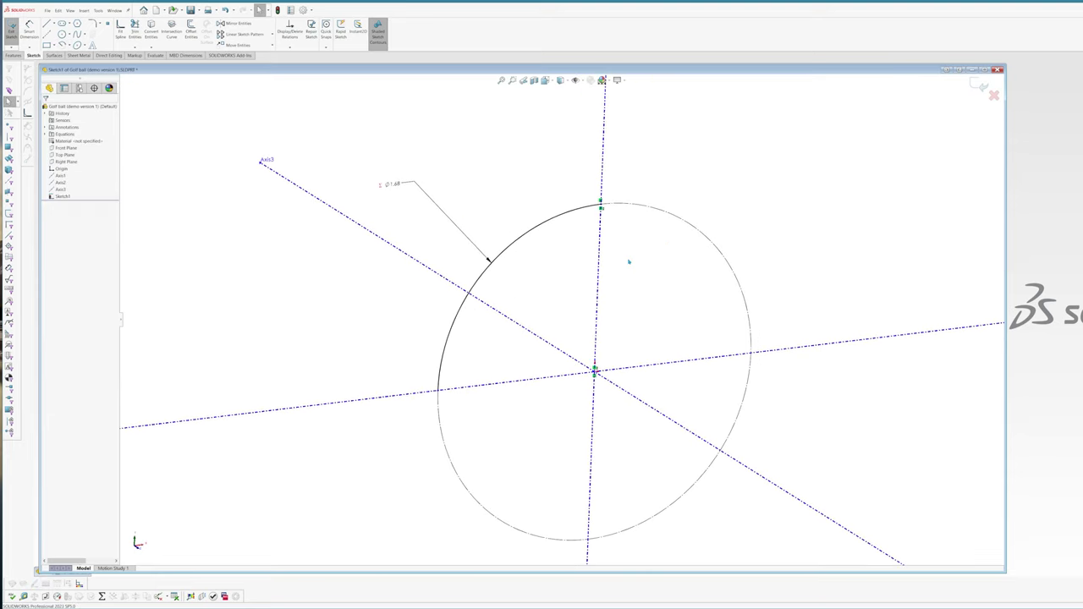
# Draw two connected lines from the arc's upper end to the origin and on to the arc's left end.
pyautogui.press('s')
pyautogui.click(555, 297)
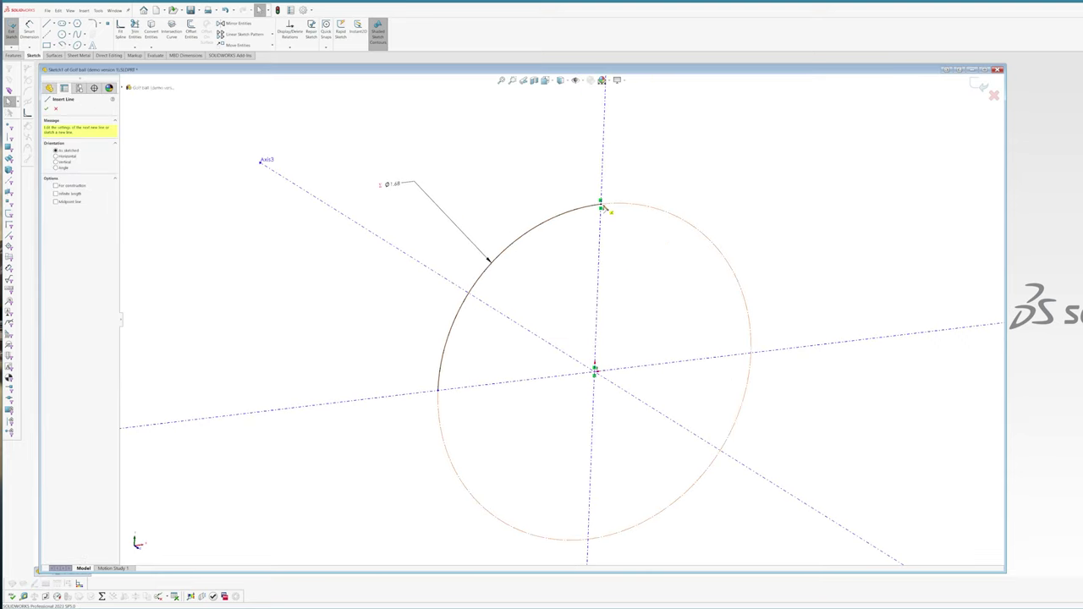
pyautogui.click(602, 205)
pyautogui.click(595, 370)
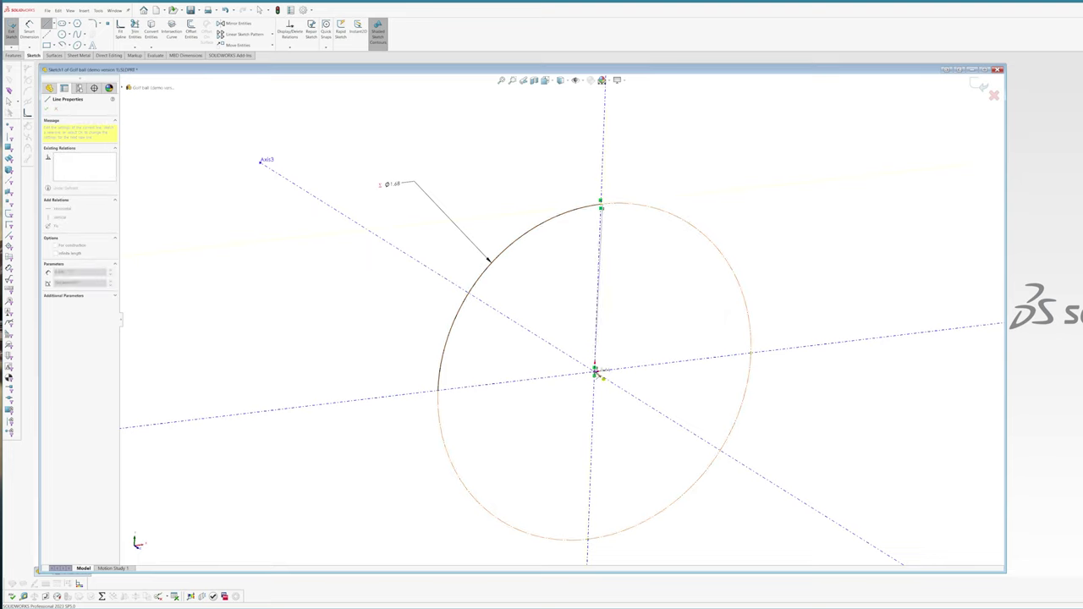
pyautogui.click(439, 391)
pyautogui.press('Escape')
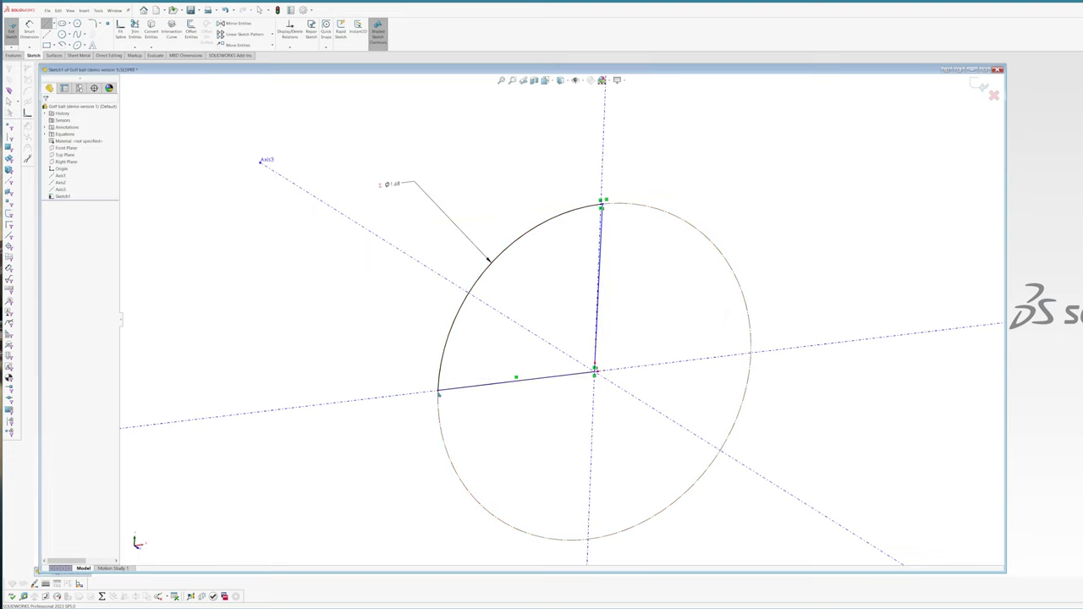
# Join the vertical line's upper endpoint to the arc's upper endpoint to close the quarter-circle profile.
pyautogui.click(439, 391)
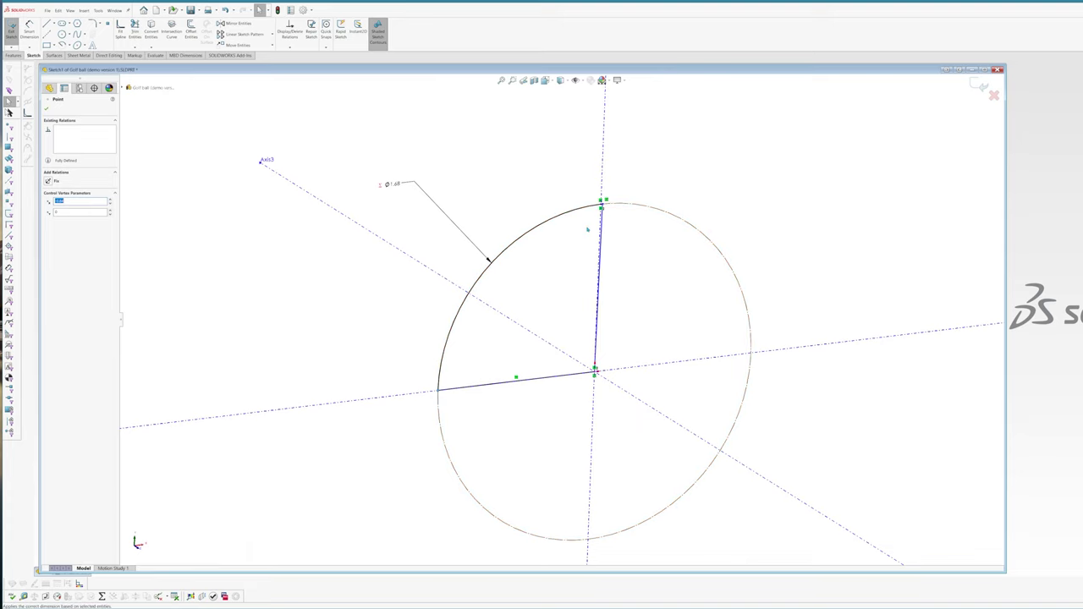
pyautogui.scroll(-5, 631, 223)
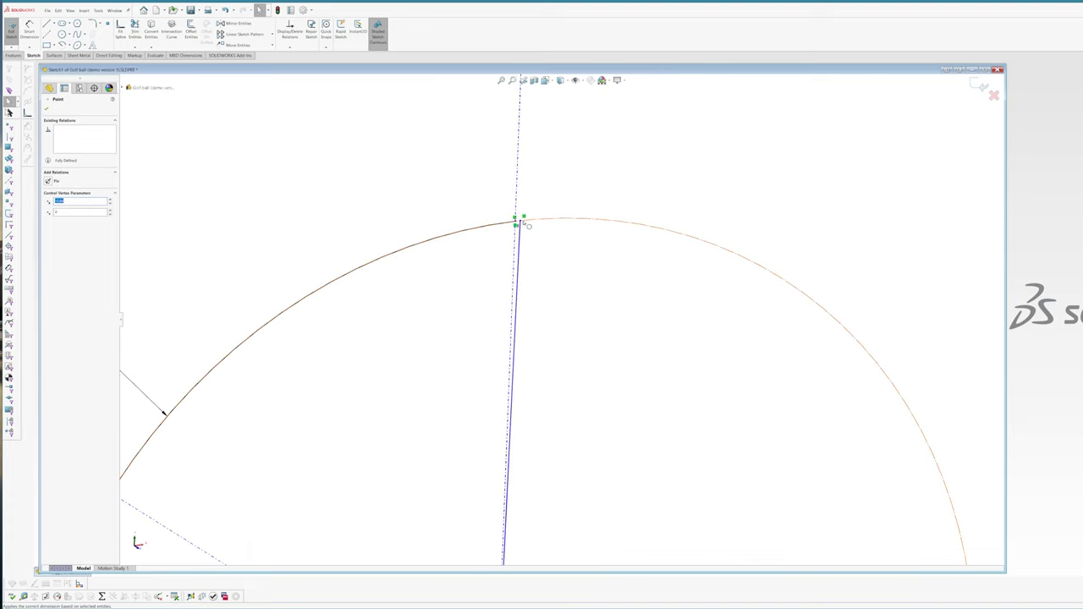
pyautogui.click(518, 222)
pyautogui.press('Escape')
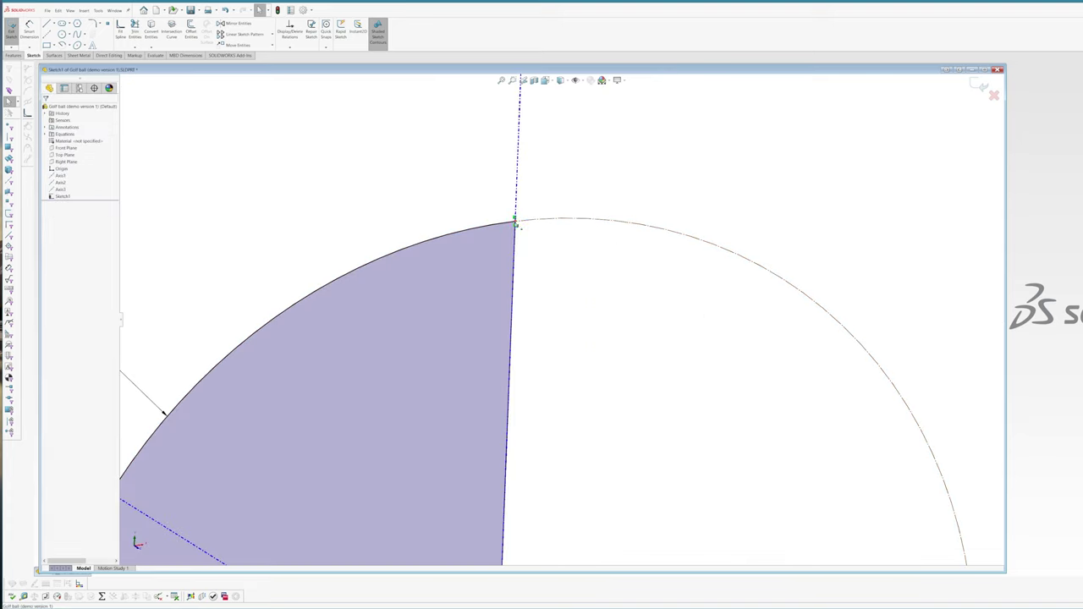
pyautogui.scroll(5, 580, 334)
pyautogui.scroll(1, 564, 362)
pyautogui.moveTo(564, 362); pyautogui.dragTo(546, 367, button='middle')
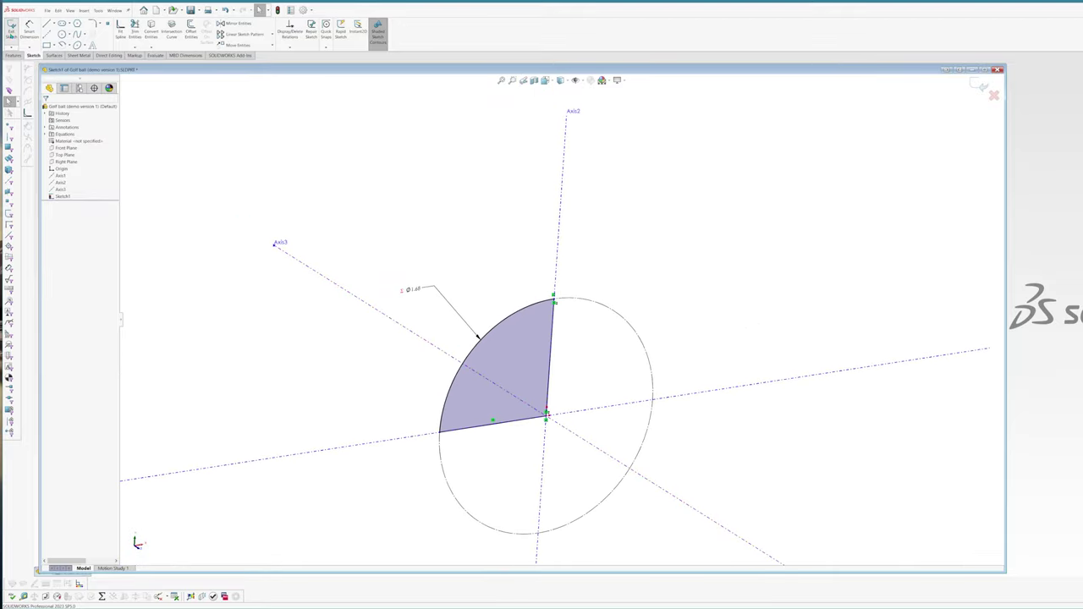
# Exit the sketch and set up a Revolve of the quarter-circle profile about Axis2 with an angle of 180 degrees.
pyautogui.click(11, 30)
pyautogui.click(13, 55)
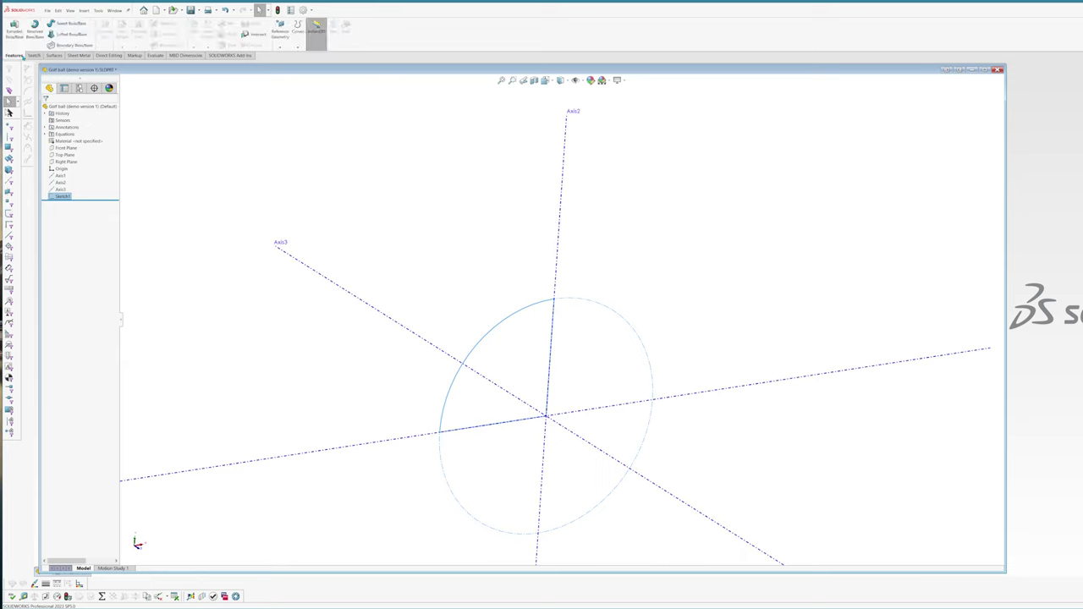
pyautogui.click(34, 32)
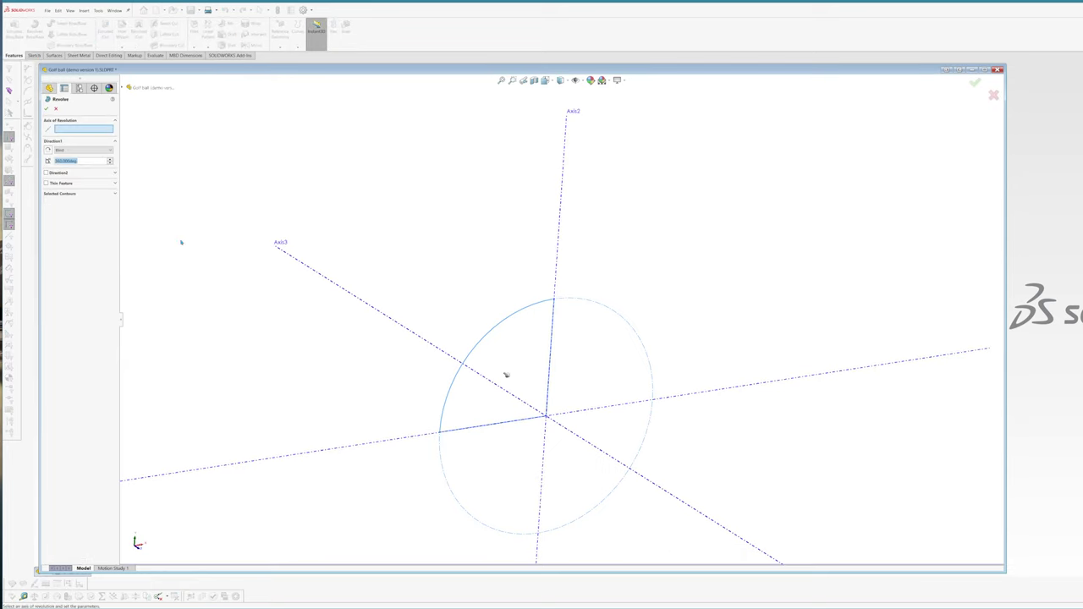
pyautogui.click(556, 244)
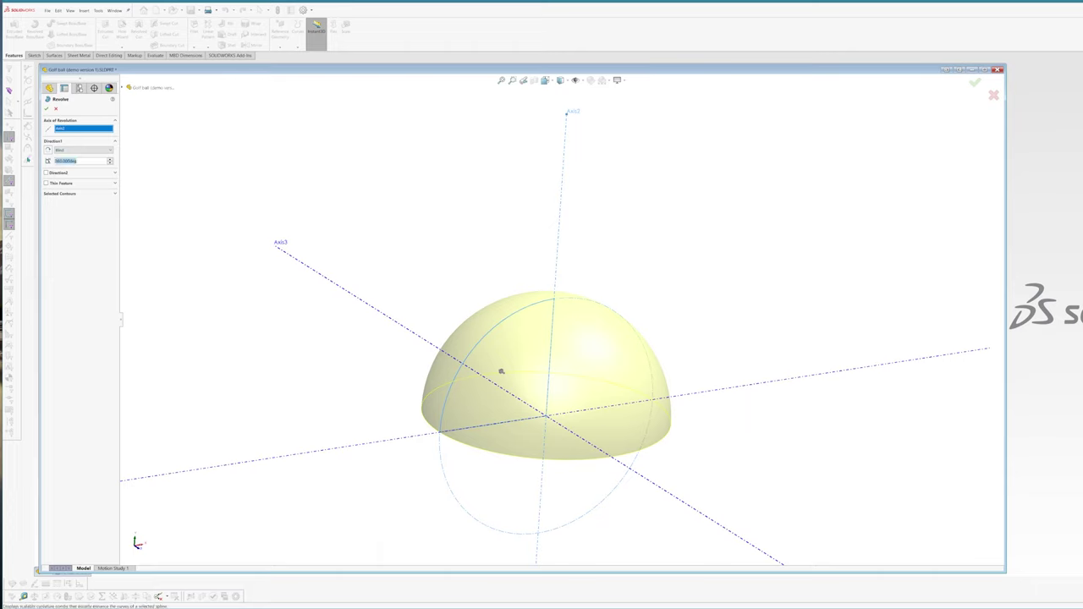
pyautogui.write('180')
pyautogui.press('Return')
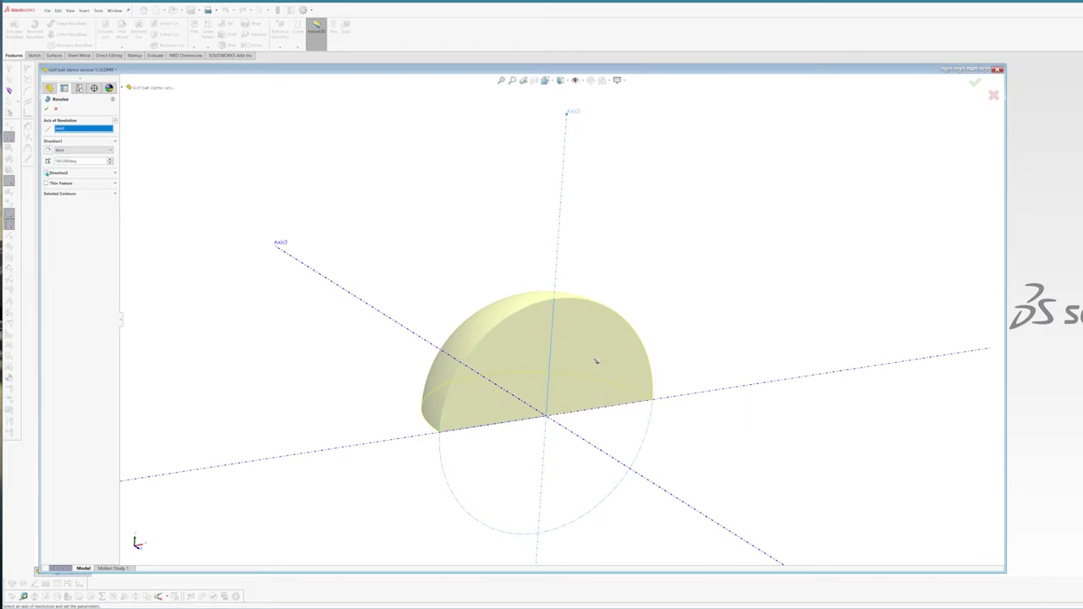
# Set the revolve angle to 90 degrees and accept the feature.
pyautogui.moveTo(86, 162); pyautogui.dragTo(18, 164)
pyautogui.write('90')
pyautogui.press('Return')
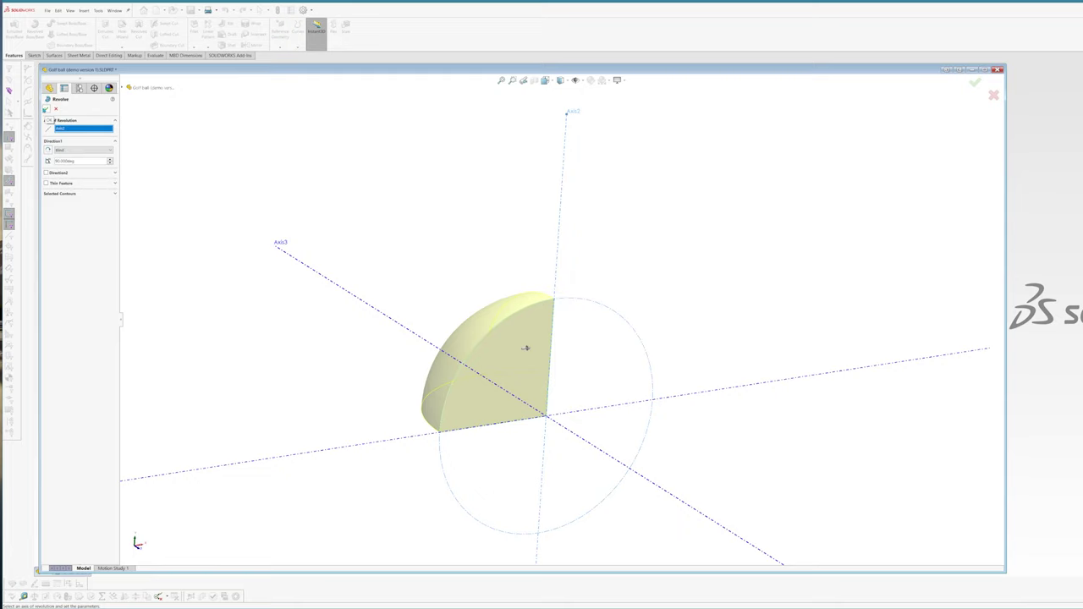
pyautogui.press('Return')
# Open a new sketch on the Front Plane for drawing a circle.
pyautogui.moveTo(437, 345); pyautogui.dragTo(406, 389, button='middle')
pyautogui.moveTo(543, 337); pyautogui.dragTo(472, 377, button='middle')
pyautogui.keyDown('ctrl'); pyautogui.moveTo(479, 433); pyautogui.dragTo(506, 357, button='middle'); pyautogui.keyUp('ctrl')
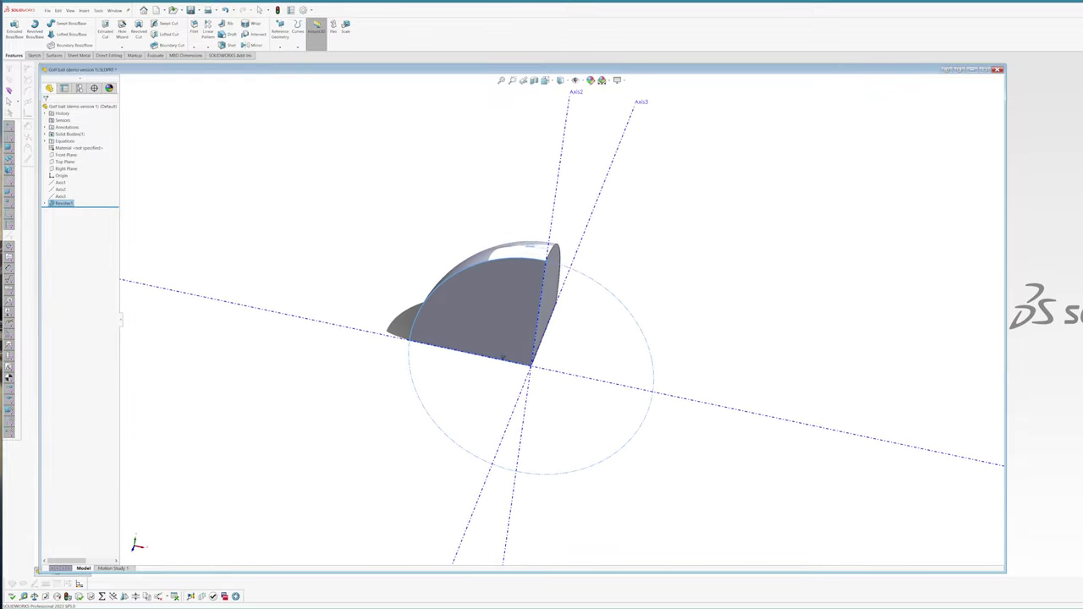
pyautogui.scroll(-3, 556, 259)
pyautogui.keyDown('ctrl'); pyautogui.moveTo(519, 295); pyautogui.dragTo(545, 285, button='middle'); pyautogui.keyUp('ctrl')
pyautogui.click(33, 55)
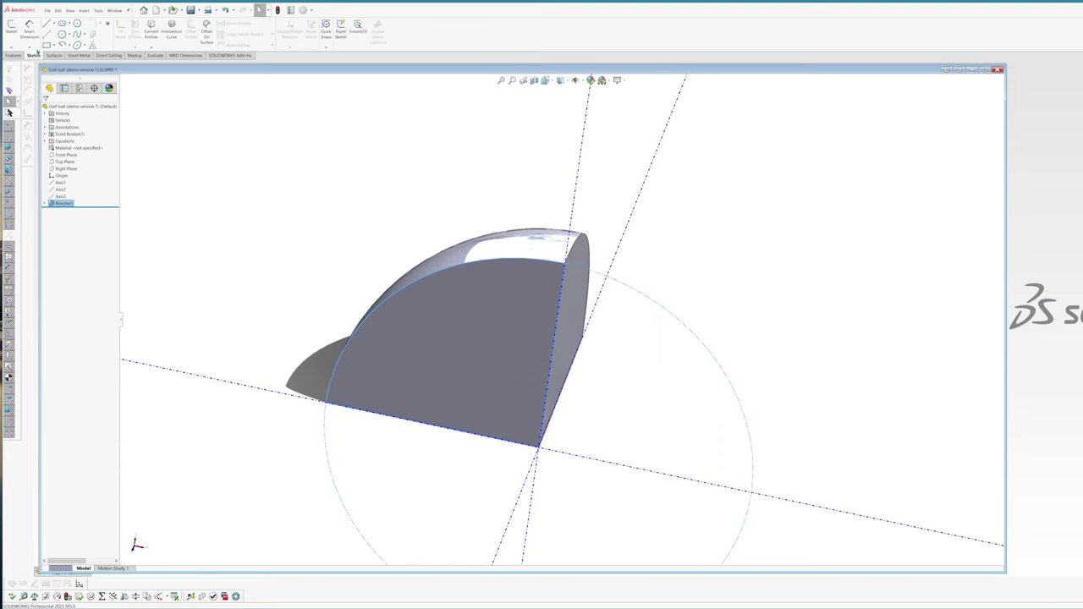
pyautogui.click(61, 34)
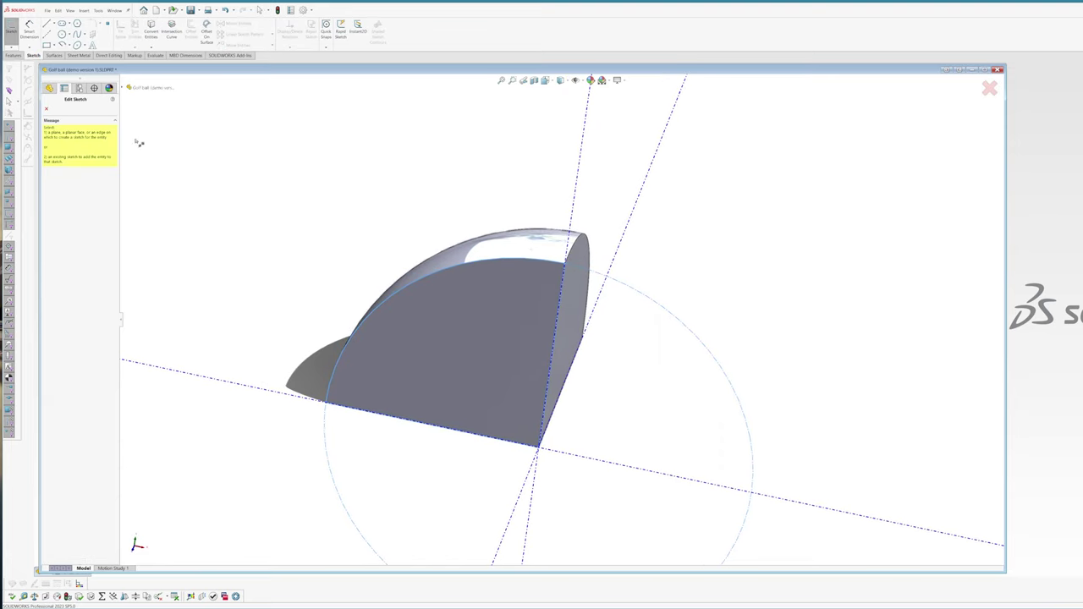
pyautogui.click(124, 87)
pyautogui.click(150, 135)
# Draw a circle centred on the top corner of the revolved wedge, where the flat face meets Axis2.
pyautogui.click(61, 34)
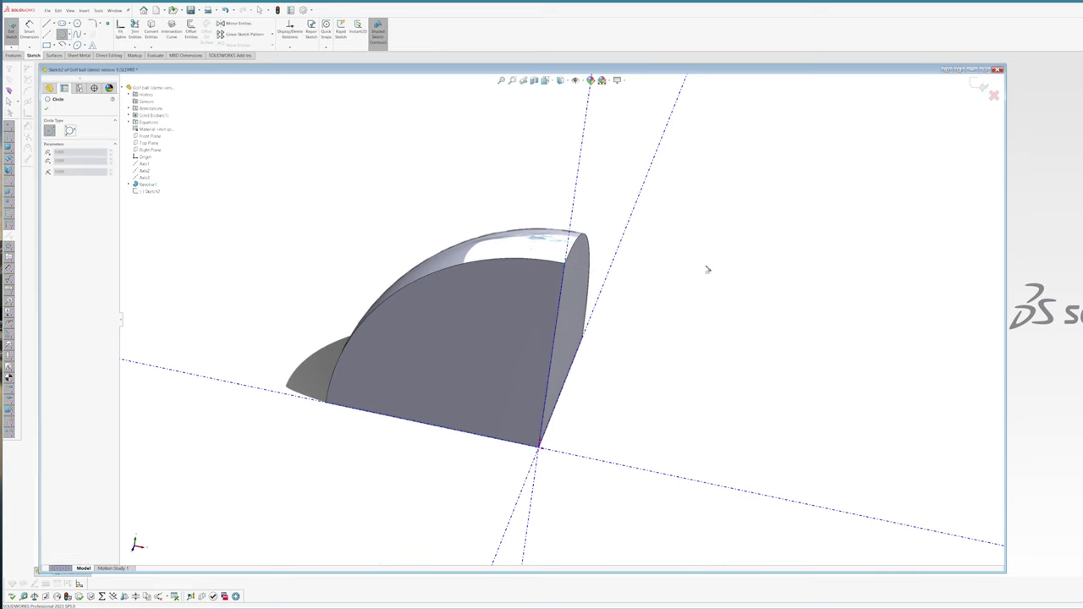
pyautogui.scroll(-5, 581, 258)
pyautogui.scroll(-2, 581, 259)
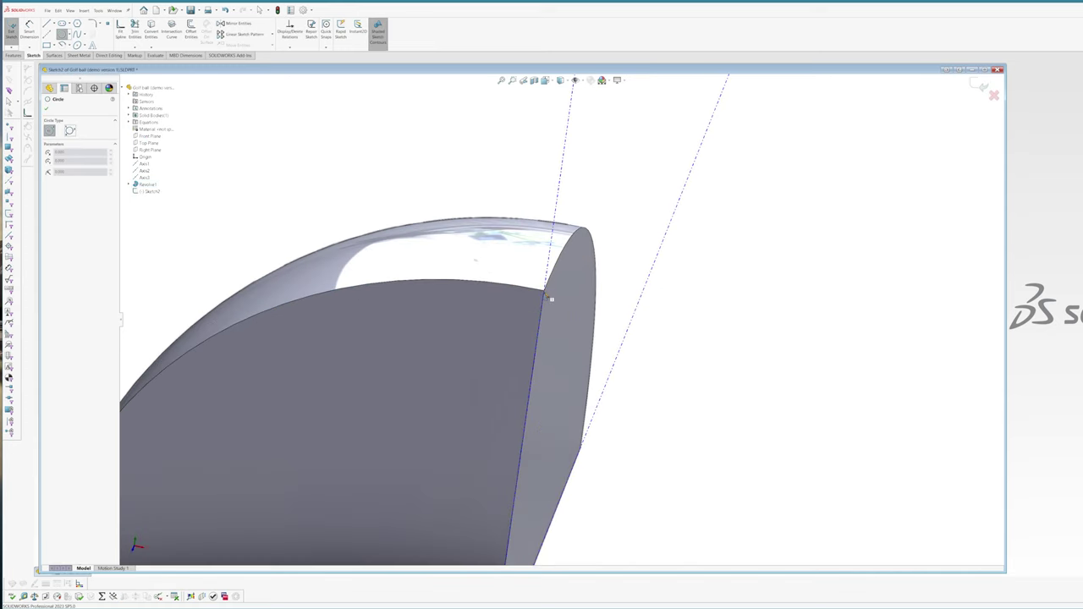
pyautogui.click(544, 292)
pyautogui.click(585, 310)
pyautogui.press('Escape')
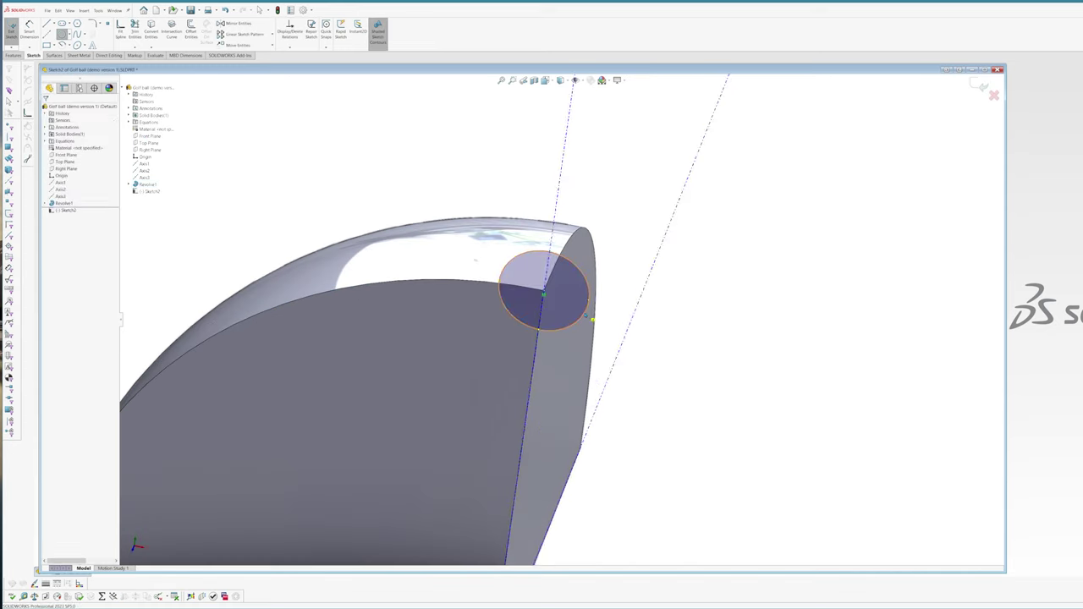
# Expand the revolve feature and show its Sketch1 in the model.
pyautogui.click(47, 203)
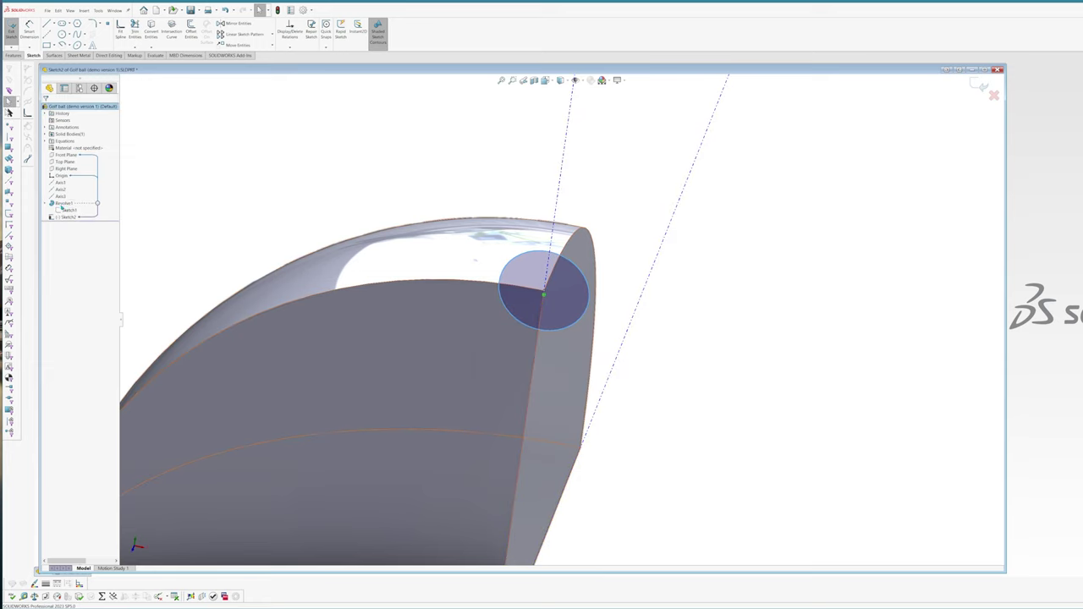
pyautogui.click(68, 210)
pyautogui.click(70, 203)
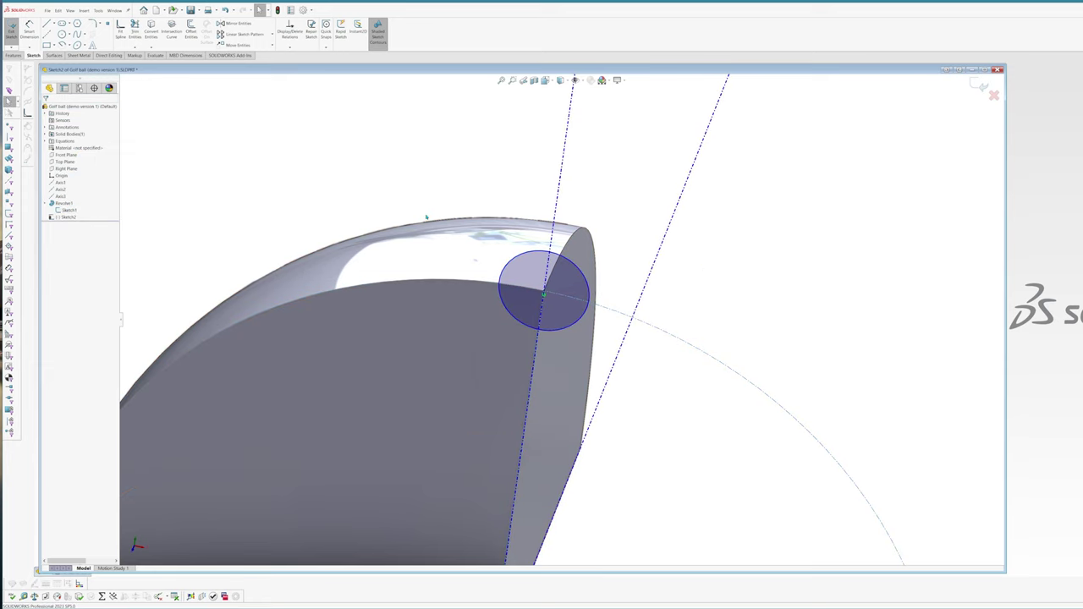
pyautogui.scroll(-2, 599, 258)
pyautogui.scroll(-1, 600, 259)
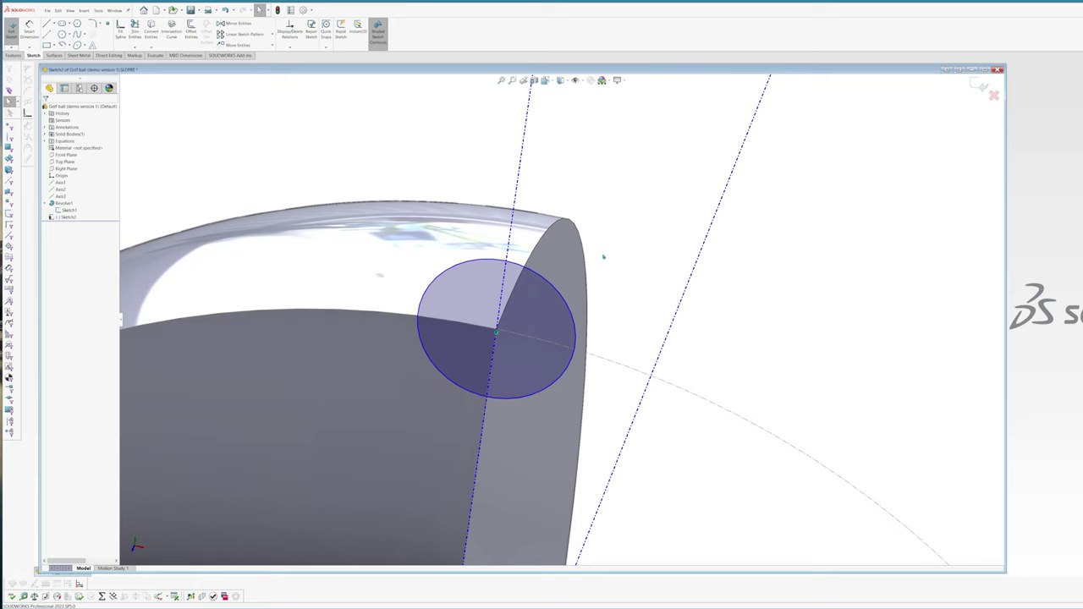
# Detach the circle's center from the wedge corner, move it slightly up, and make it coincident with Axis2.
pyautogui.click(499, 327)
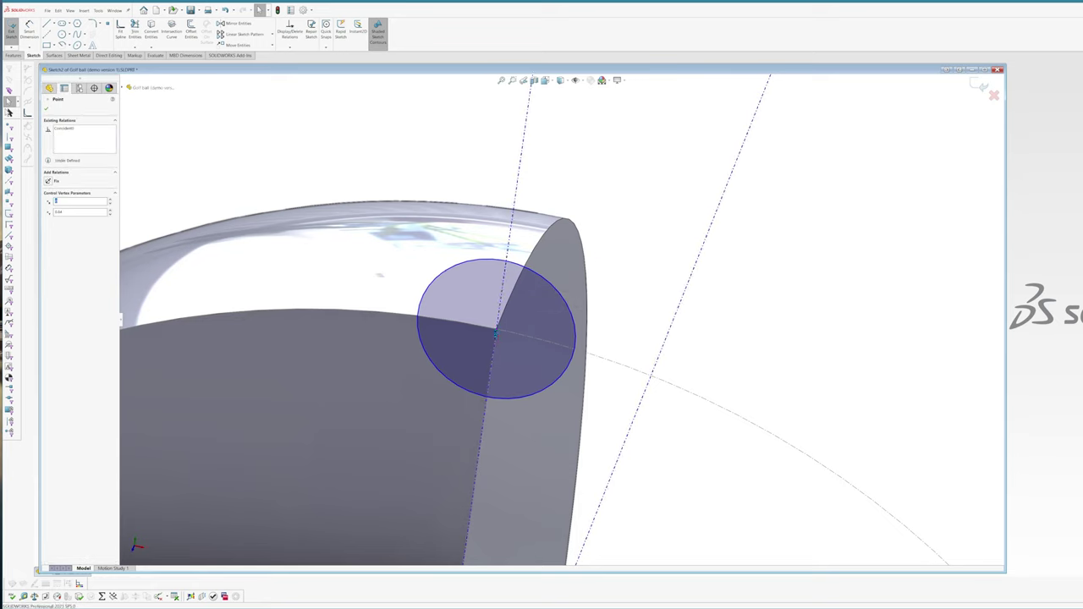
pyautogui.press('Delete')
pyautogui.moveTo(499, 329); pyautogui.dragTo(506, 305)
pyautogui.keyDown('ctrl'); pyautogui.click(502, 294); pyautogui.keyUp('ctrl')
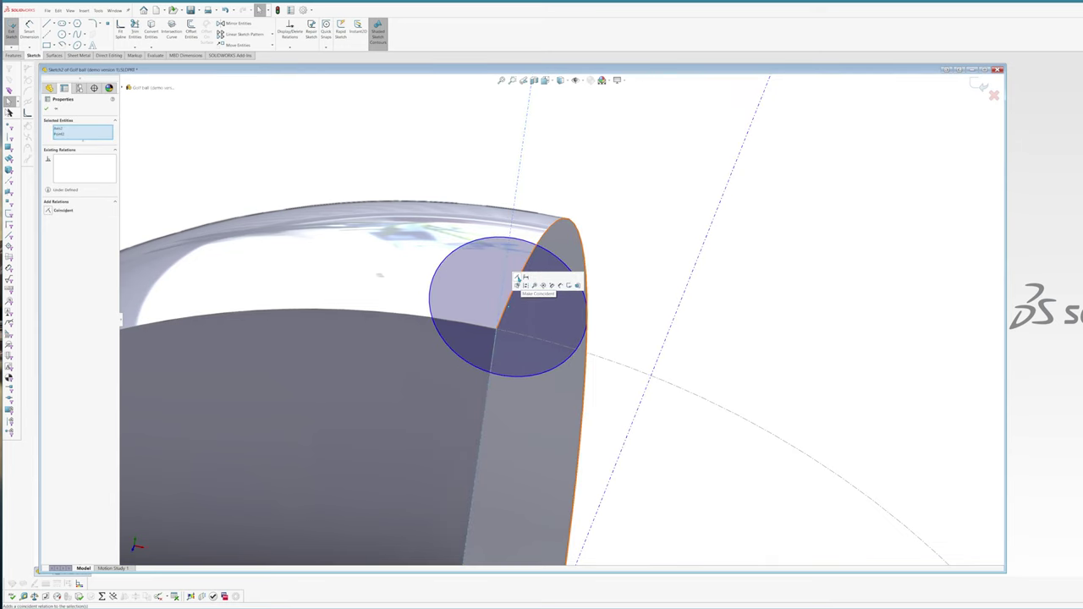
pyautogui.click(517, 278)
# Place sketch points at the wedge's top corner and where the circle's lower edge crosses Axis2.
pyautogui.scroll(-4, 493, 332)
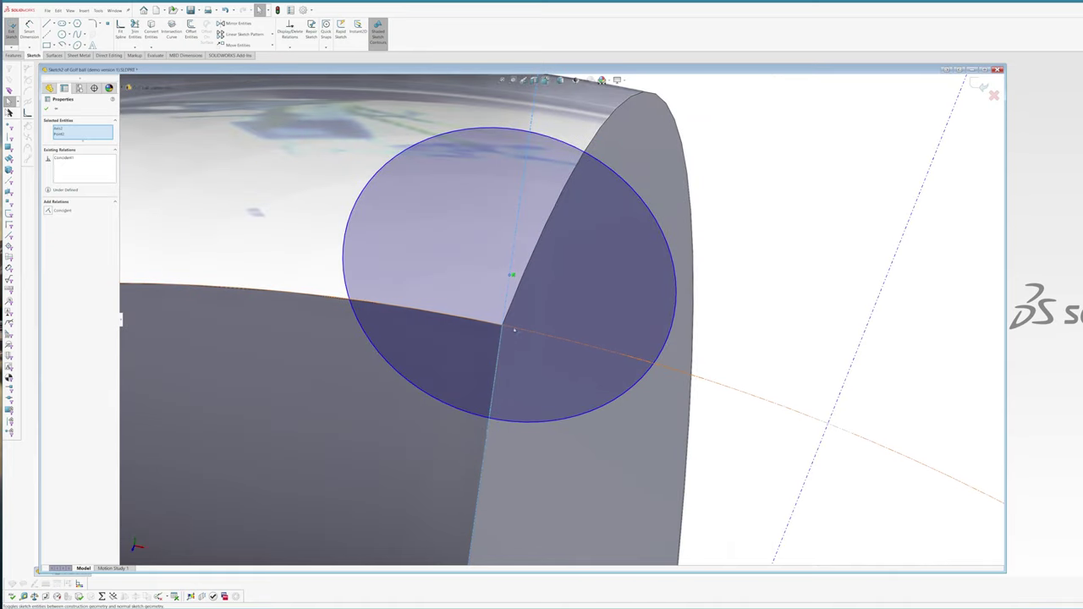
pyautogui.press('s')
pyautogui.click(594, 359)
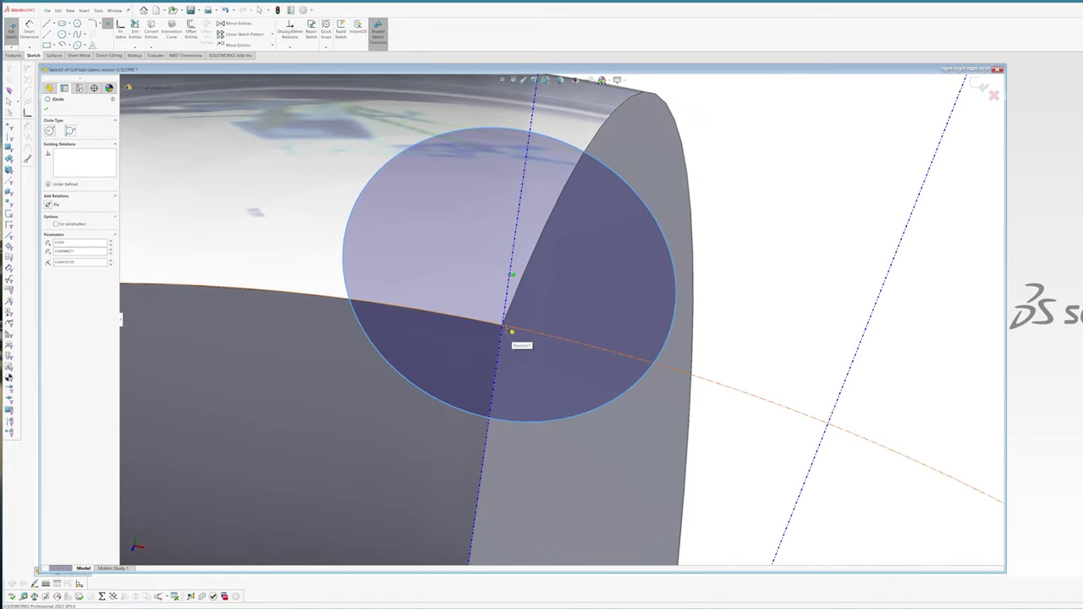
pyautogui.click(503, 327)
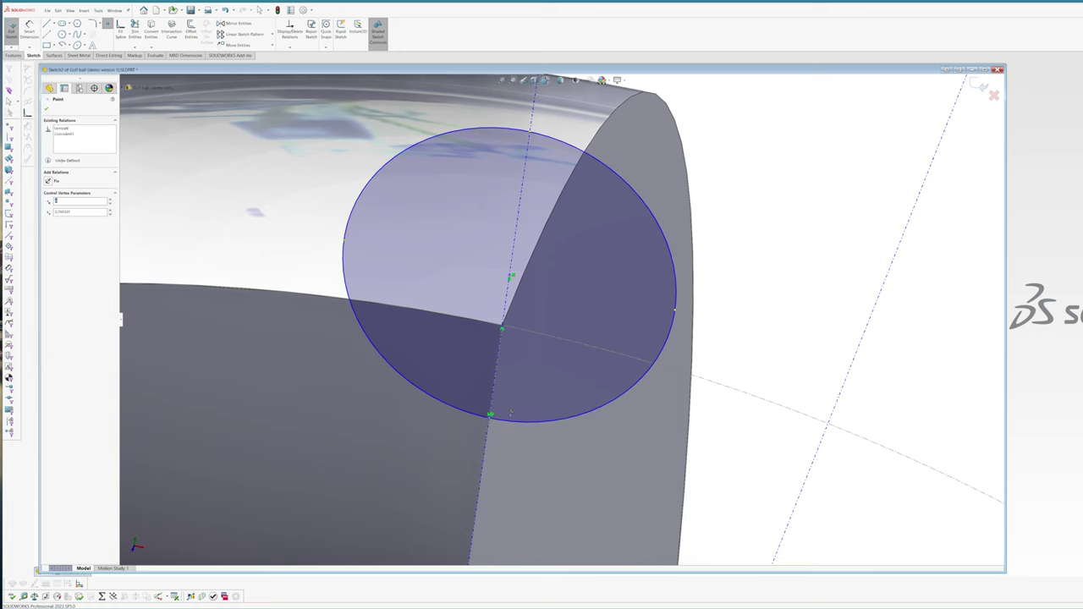
pyautogui.press('Escape')
# Dimension the distance between the two sketch points and link it to the global variable "dimple_depth".
pyautogui.press('s')
pyautogui.click(549, 407)
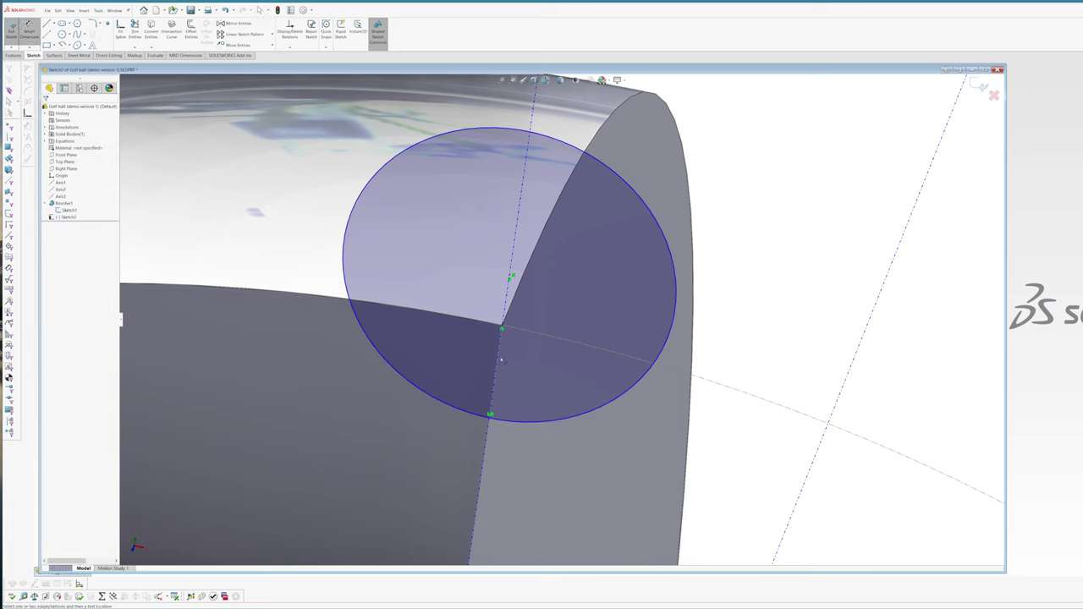
pyautogui.click(502, 328)
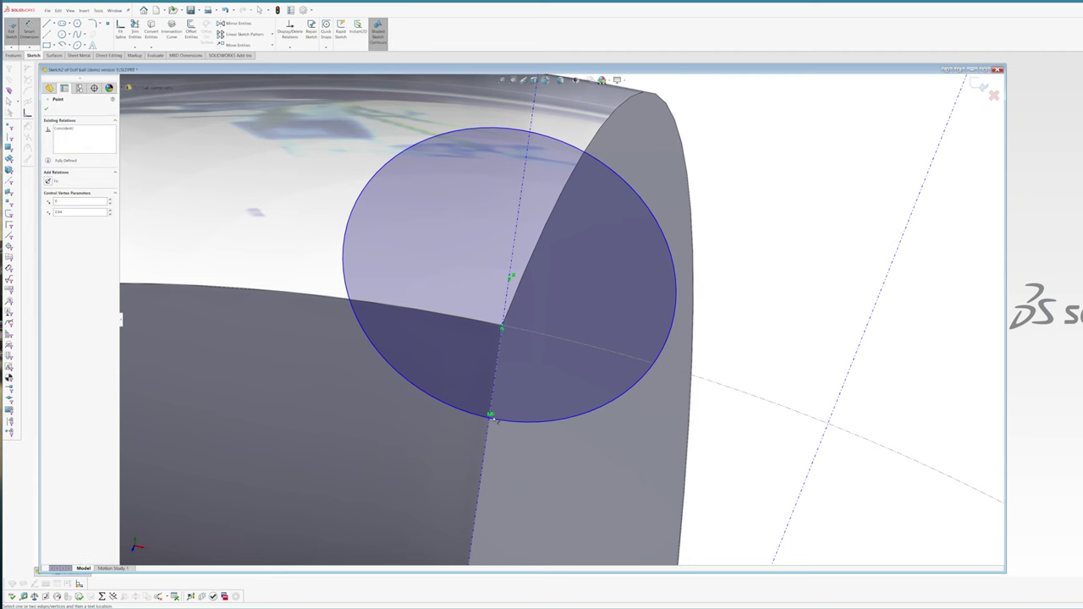
pyautogui.click(491, 416)
pyautogui.click(733, 418)
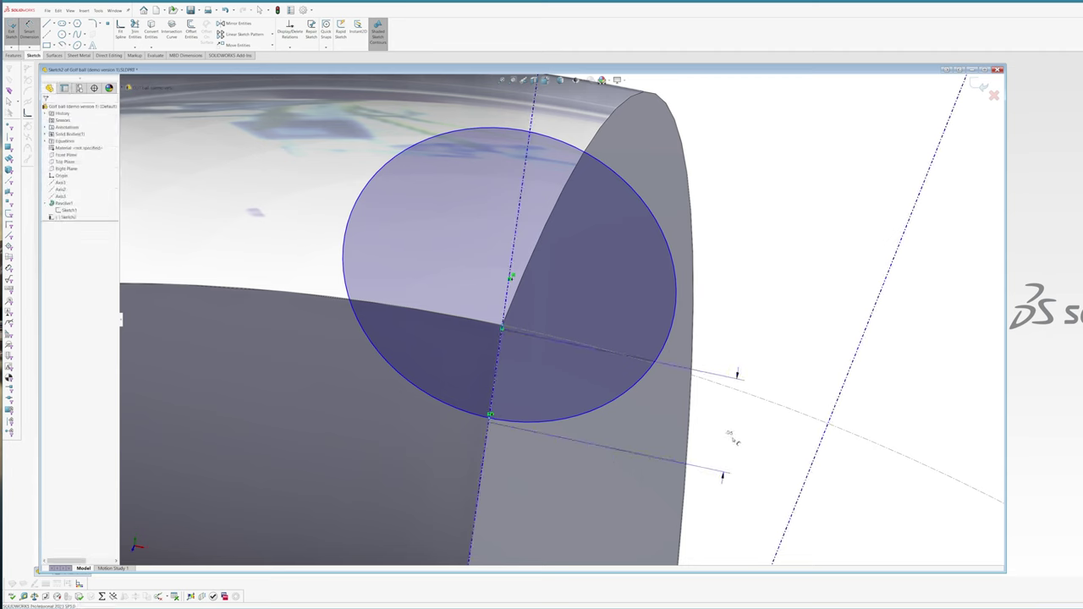
pyautogui.write('=')
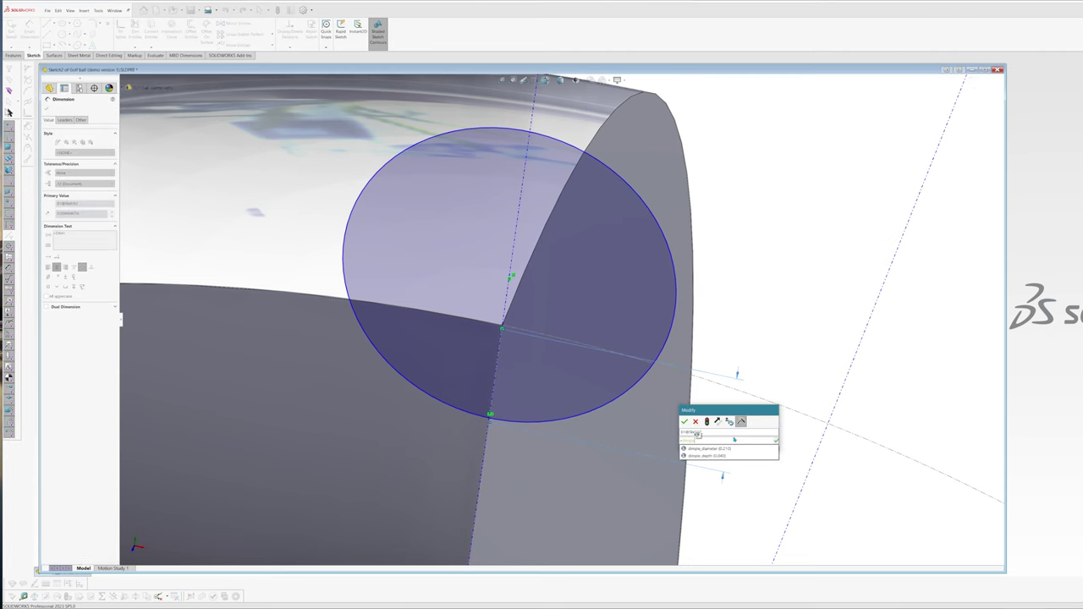
pyautogui.press('Return')
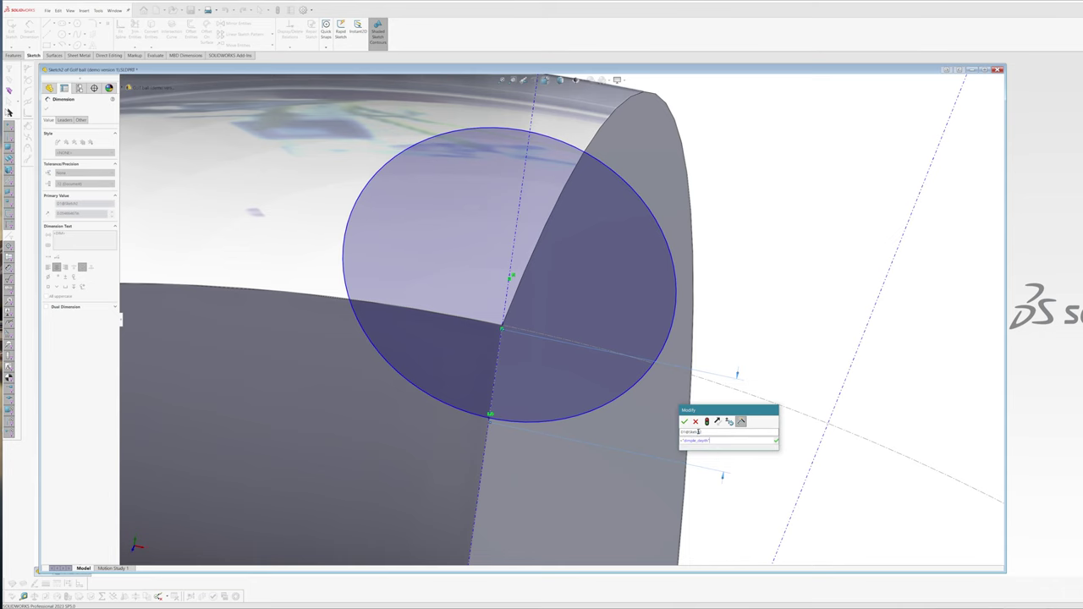
pyautogui.click(684, 420)
pyautogui.press('Escape')
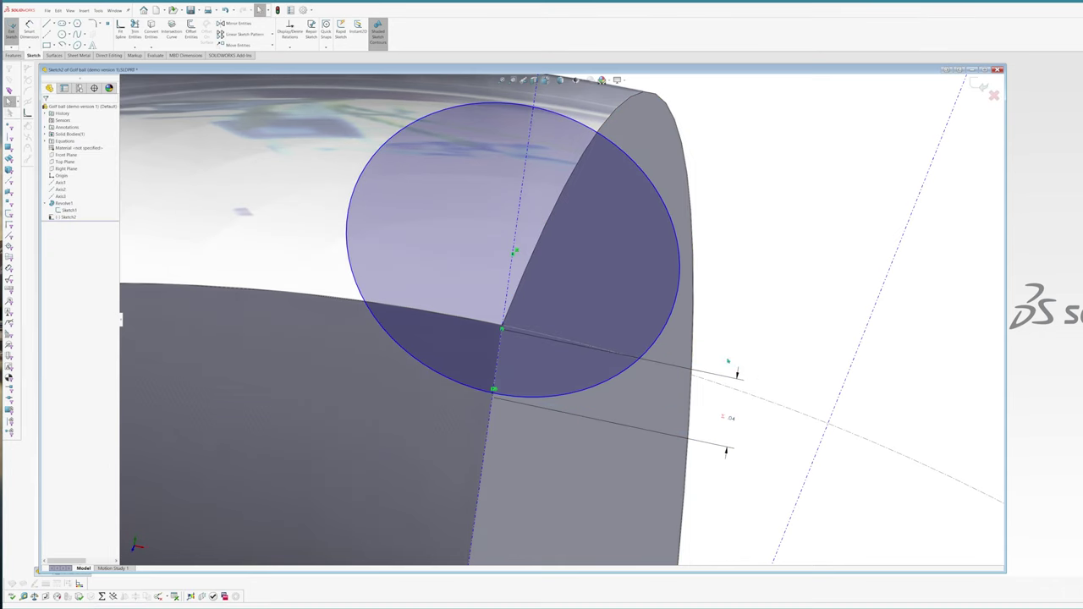
# Dimension the circle's diameter and link it to the global variable "dimple_diameter".
pyautogui.scroll(2, 610, 339)
pyautogui.scroll(-1, 610, 288)
pyautogui.press('s')
pyautogui.click(595, 271)
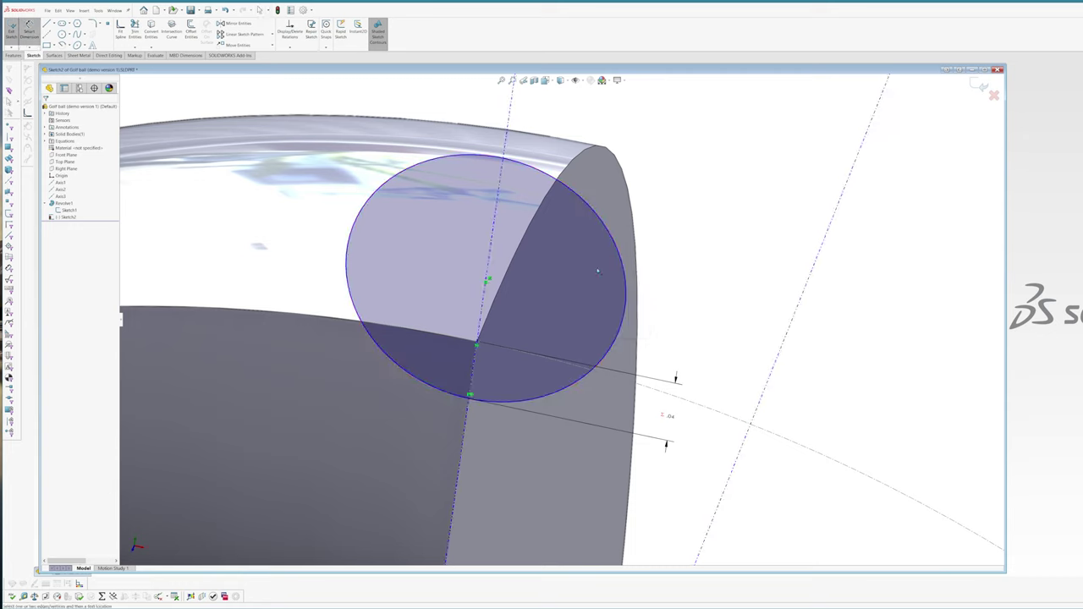
pyautogui.click(595, 210)
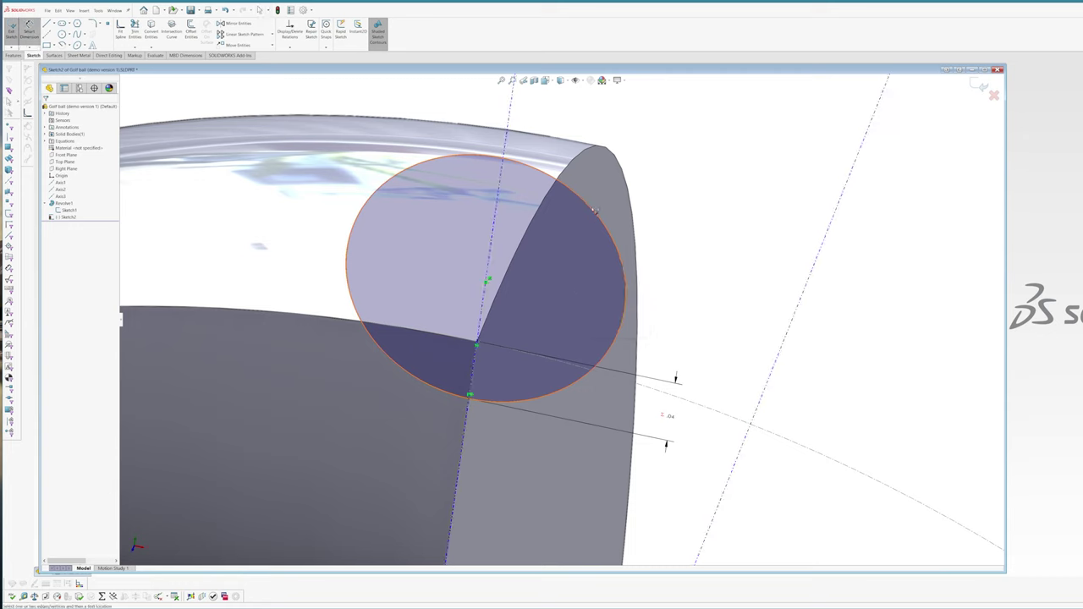
pyautogui.click(713, 165)
pyautogui.write('=')
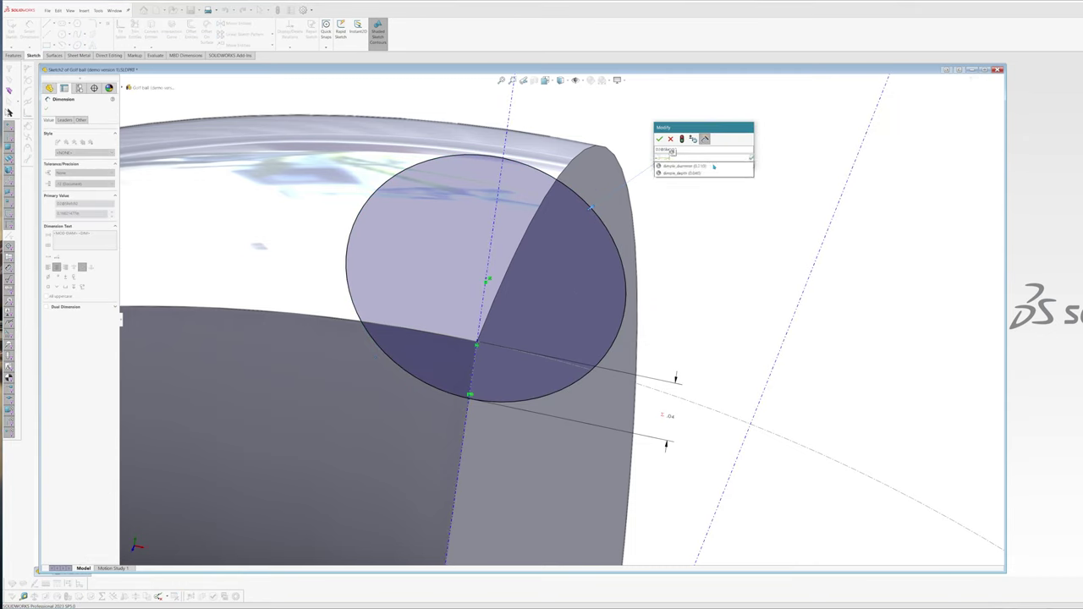
pyautogui.press('Return')
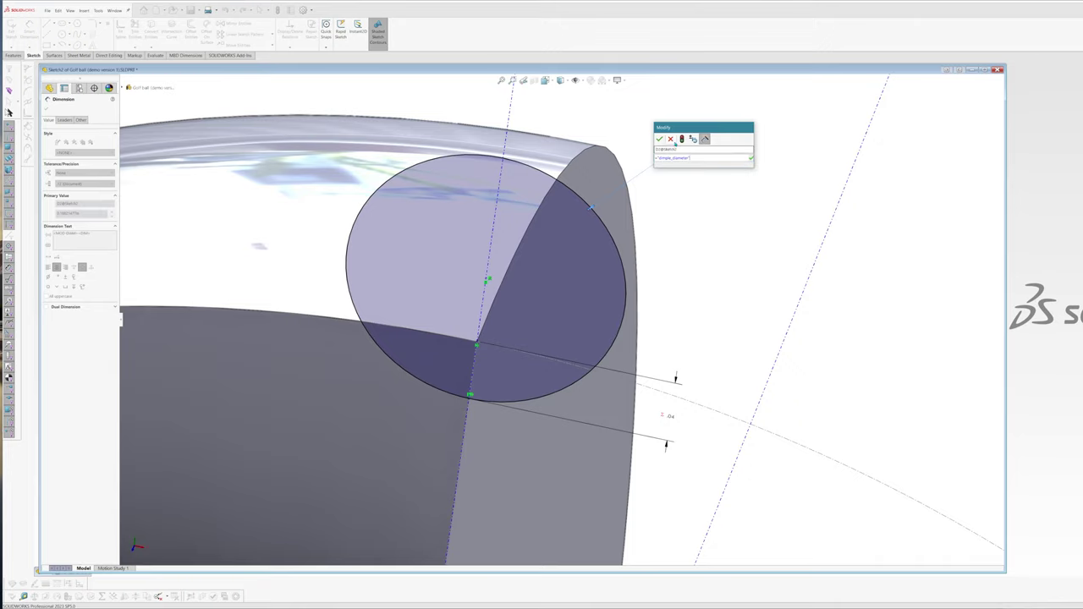
pyautogui.click(660, 139)
pyautogui.press('Escape')
# Draw a line along Axis2 from the circle's uppermost point down to its lowest point.
pyautogui.scroll(2, 661, 298)
pyautogui.scroll(5, 661, 298)
pyautogui.moveTo(661, 298); pyautogui.dragTo(738, 303, button='middle')
pyautogui.scroll(6, 588, 273)
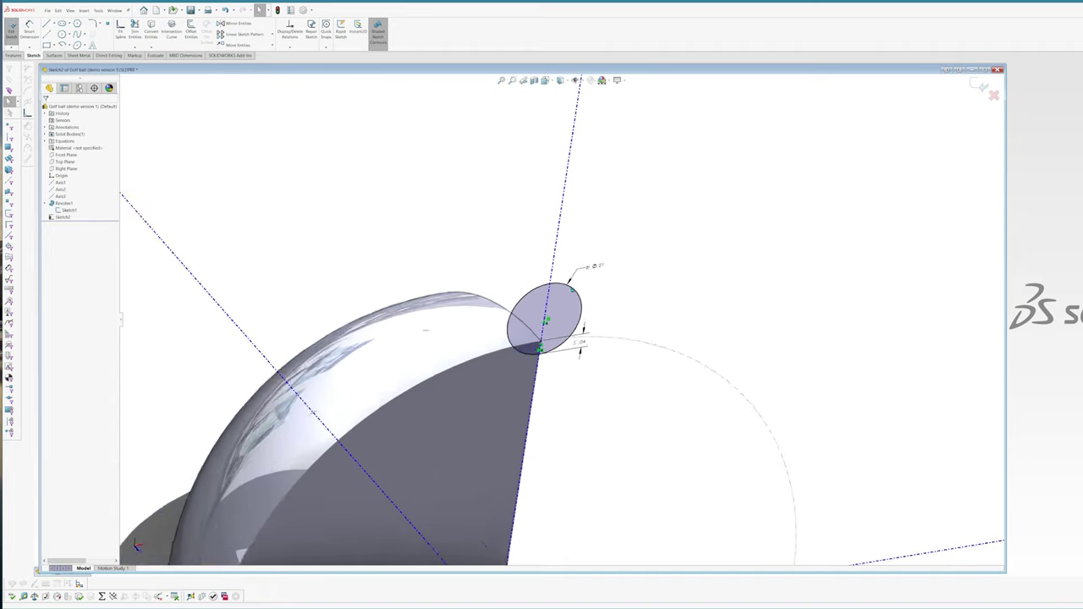
pyautogui.scroll(-6, 556, 330)
pyautogui.scroll(-4, 510, 328)
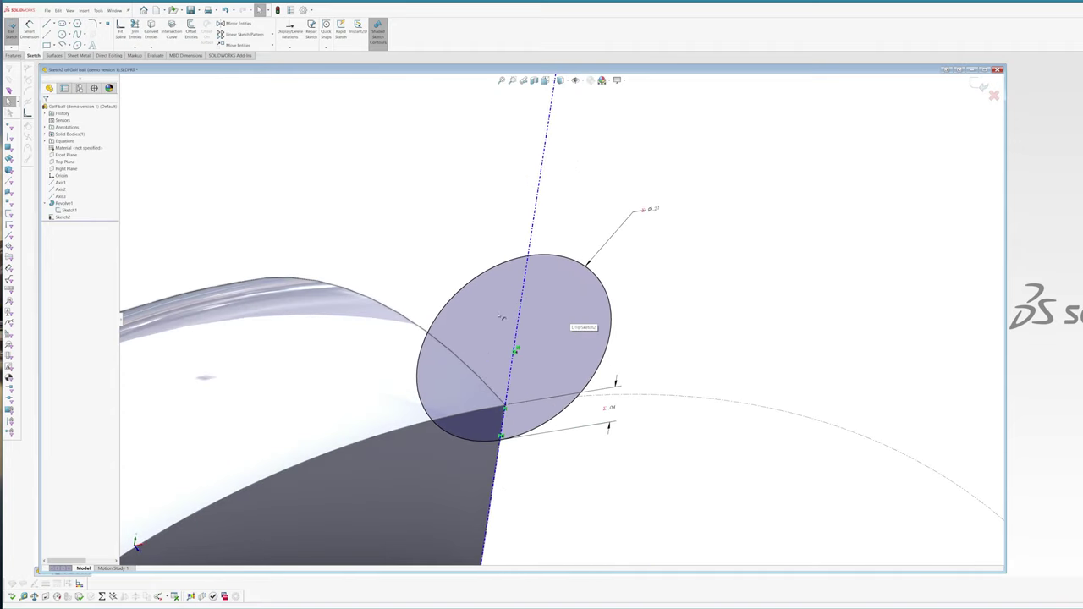
pyautogui.click(47, 23)
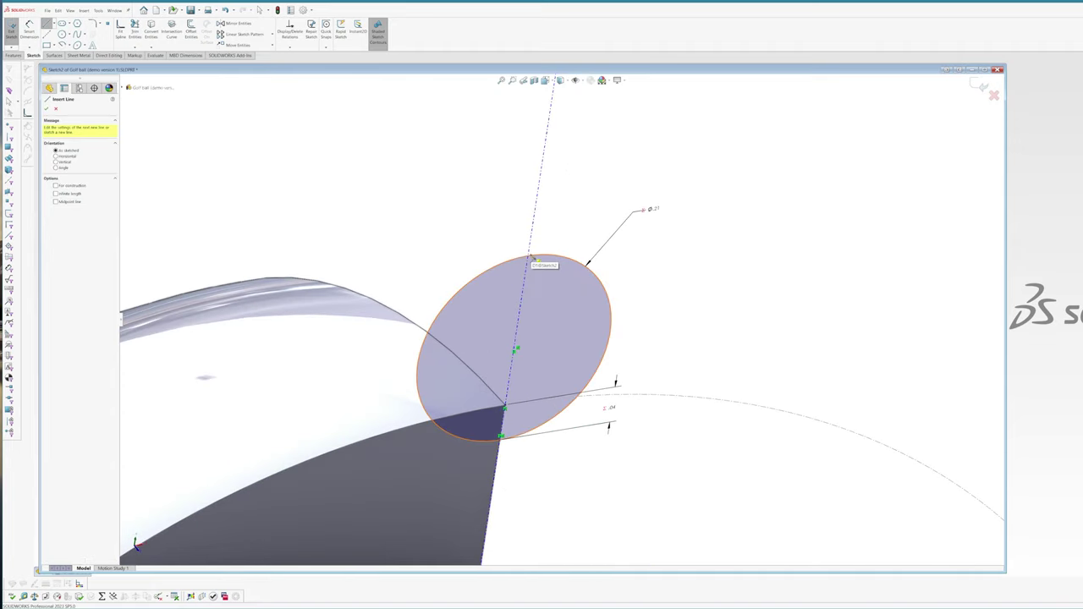
pyautogui.click(532, 256)
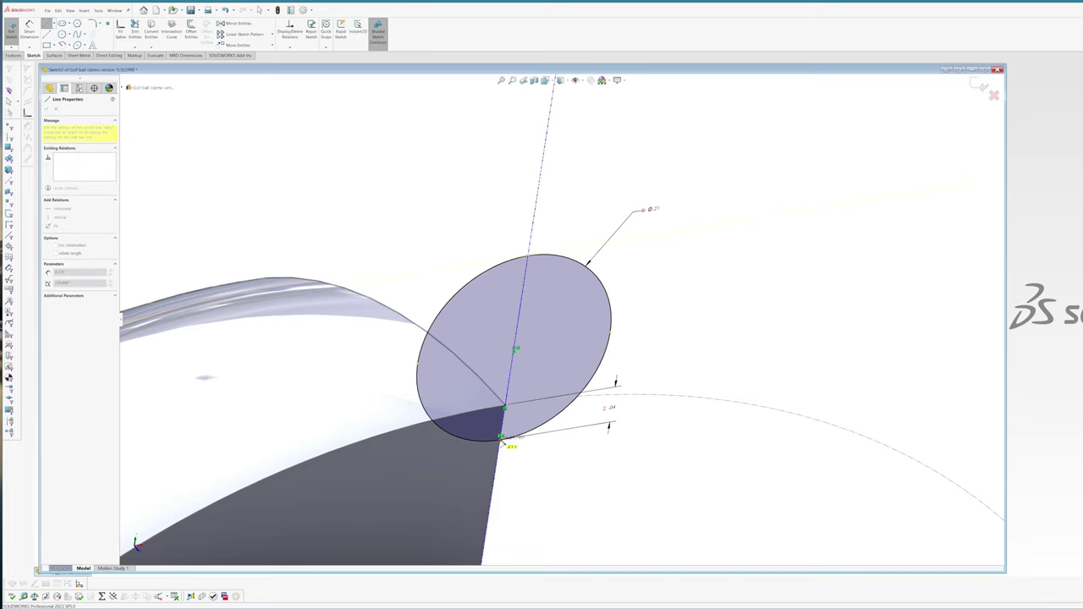
pyautogui.click(502, 439)
pyautogui.press('Escape')
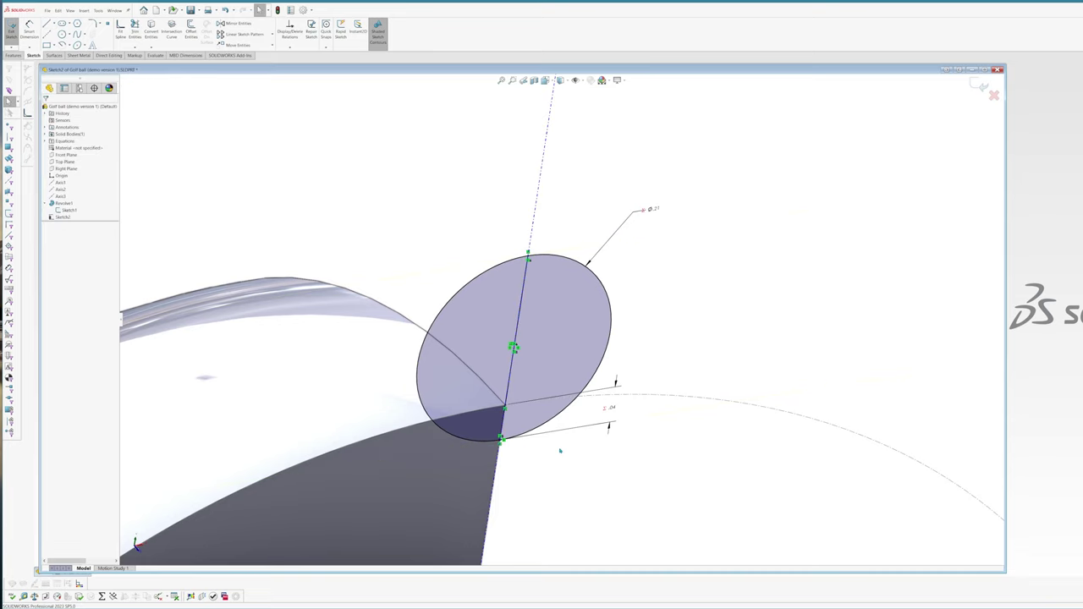
pyautogui.click(529, 285)
pyautogui.click(529, 256)
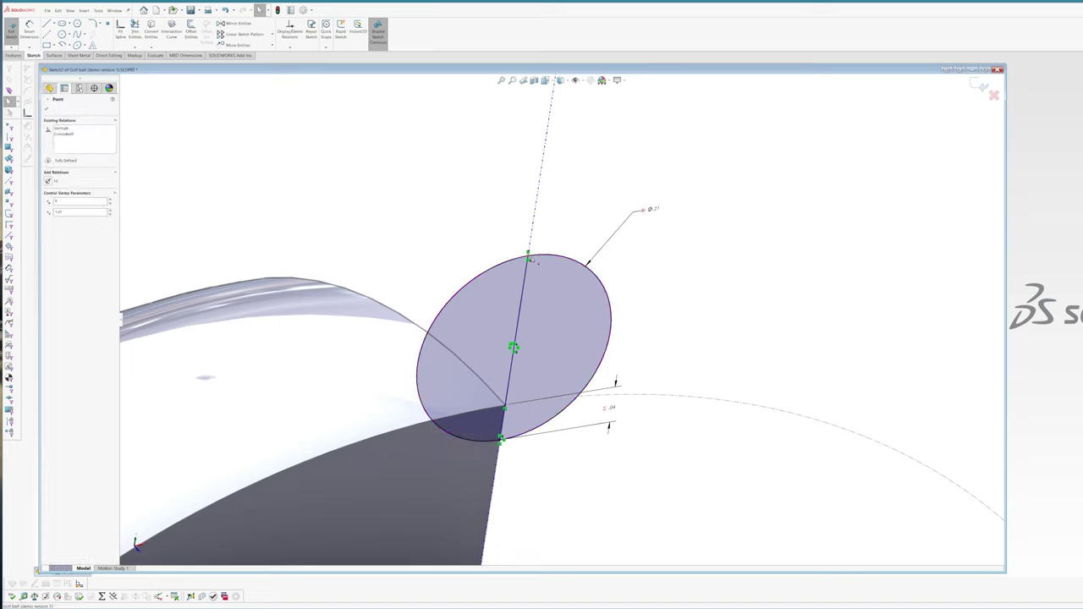
pyautogui.click(502, 438)
pyautogui.click(589, 487)
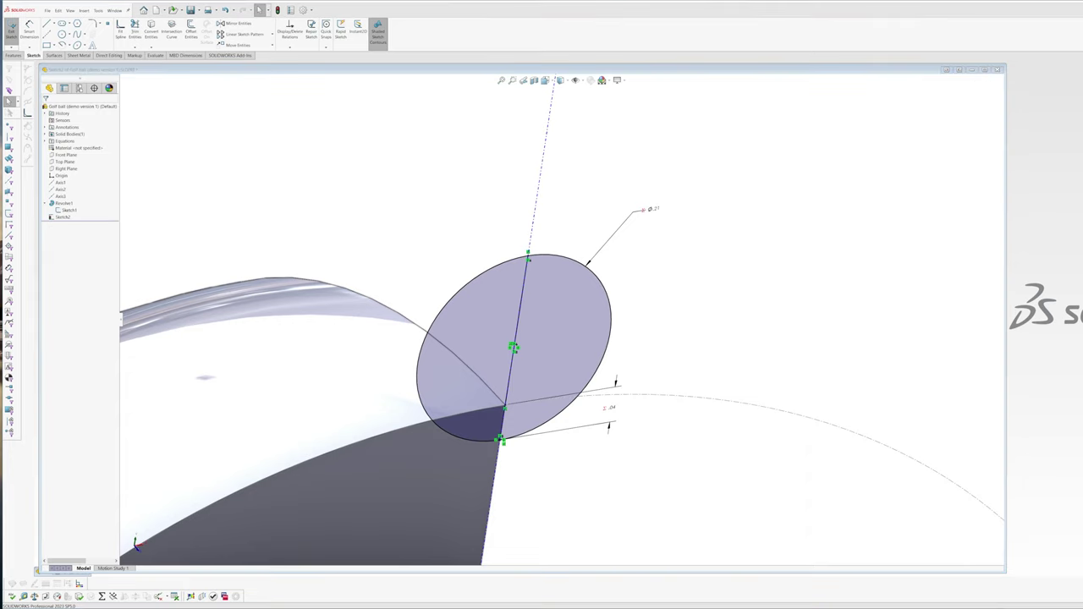
# Convert the dimple circle to construction geometry.
pyautogui.moveTo(593, 464); pyautogui.dragTo(582, 460, button='middle')
pyautogui.scroll(5, 549, 440)
pyautogui.scroll(-2, 497, 348)
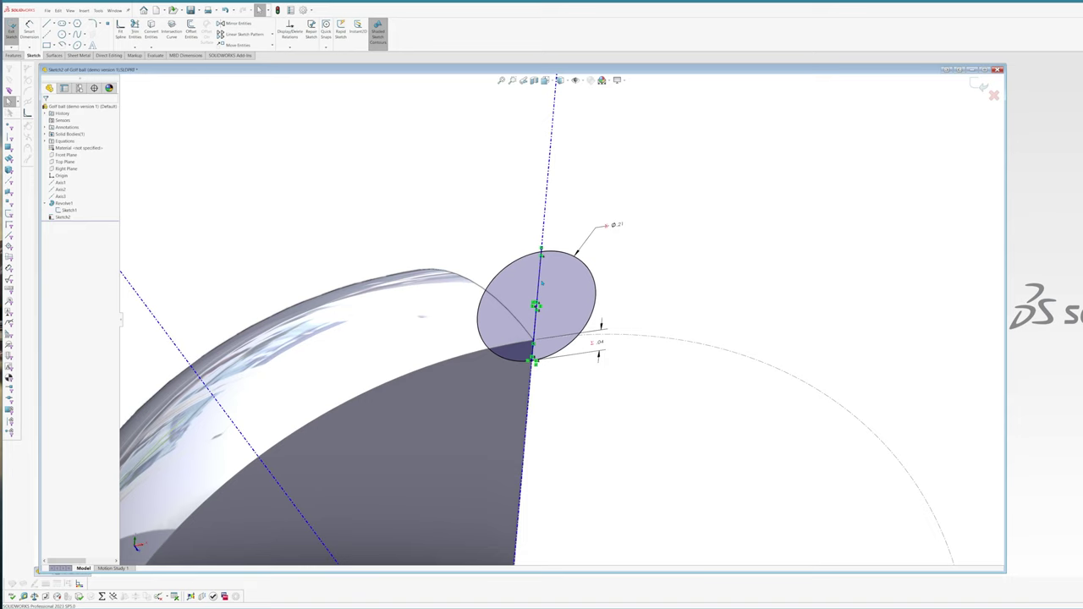
pyautogui.scroll(-3, 562, 225)
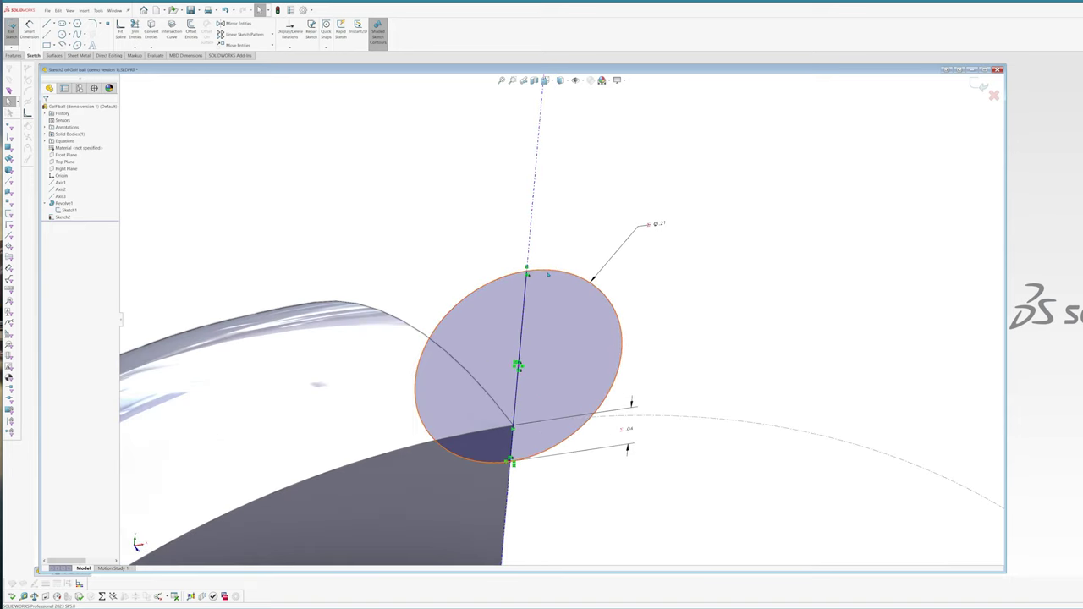
pyautogui.click(555, 273)
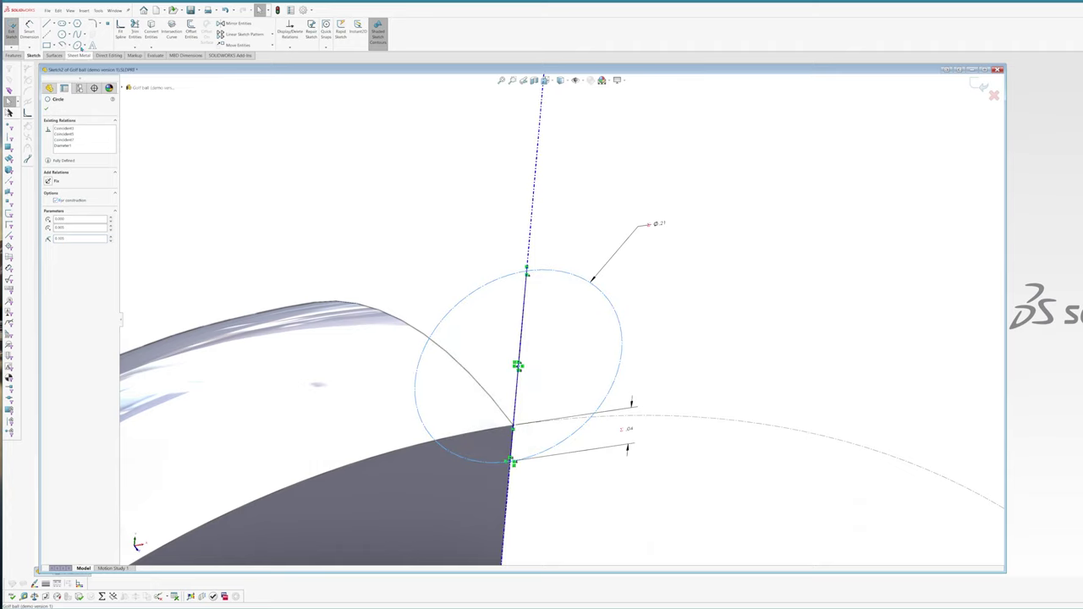
# Draw a centerpoint arc over the wedge-side half of the construction circle, joining the ends of the line into a closed half-circle.
pyautogui.click(62, 35)
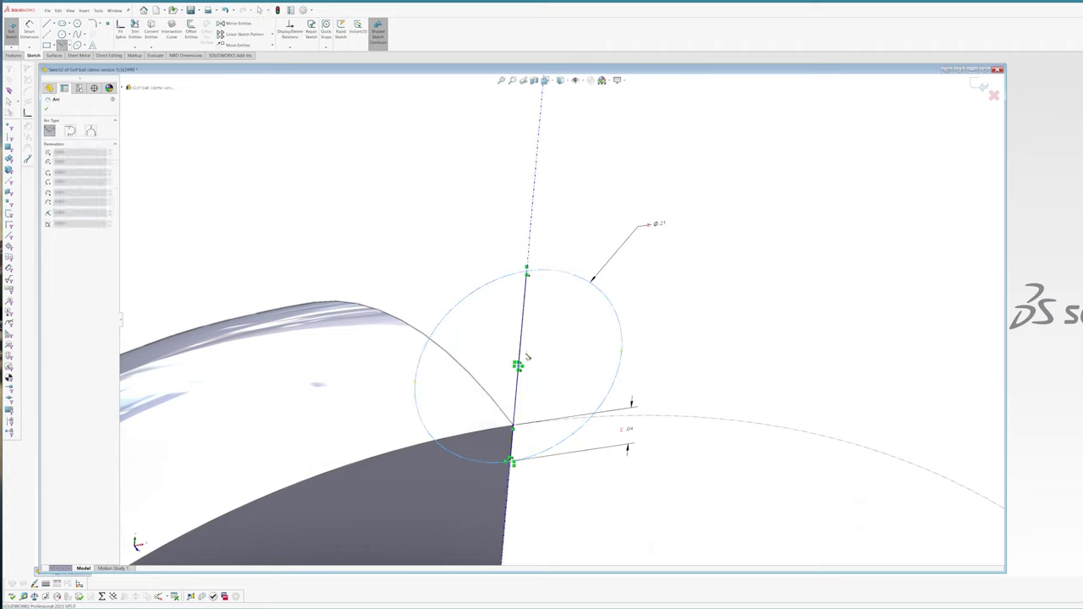
pyautogui.click(518, 366)
pyautogui.click(527, 271)
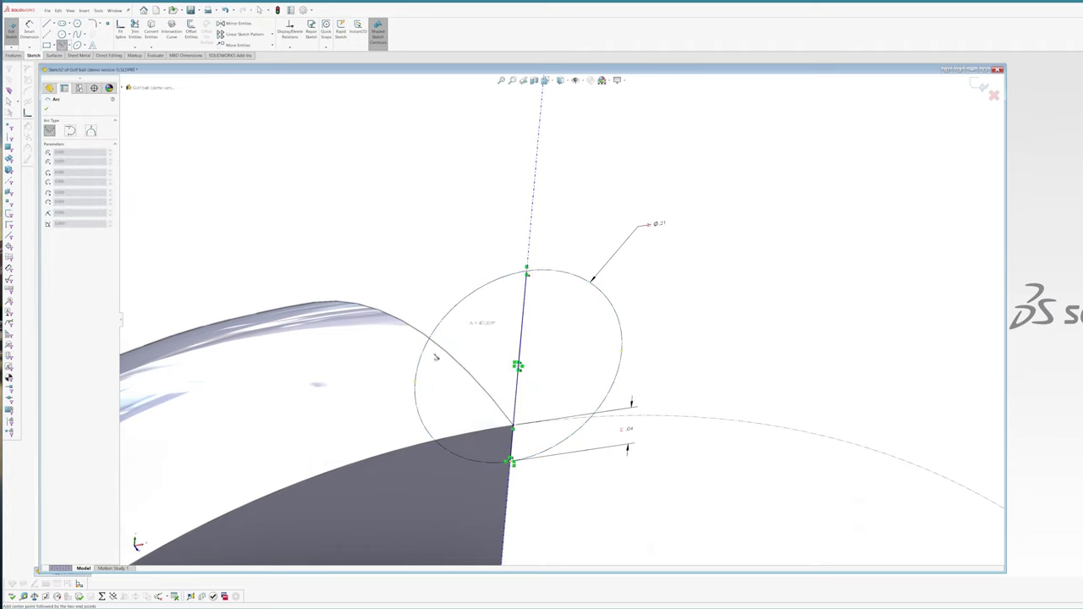
pyautogui.press('Escape')
pyautogui.click(510, 463)
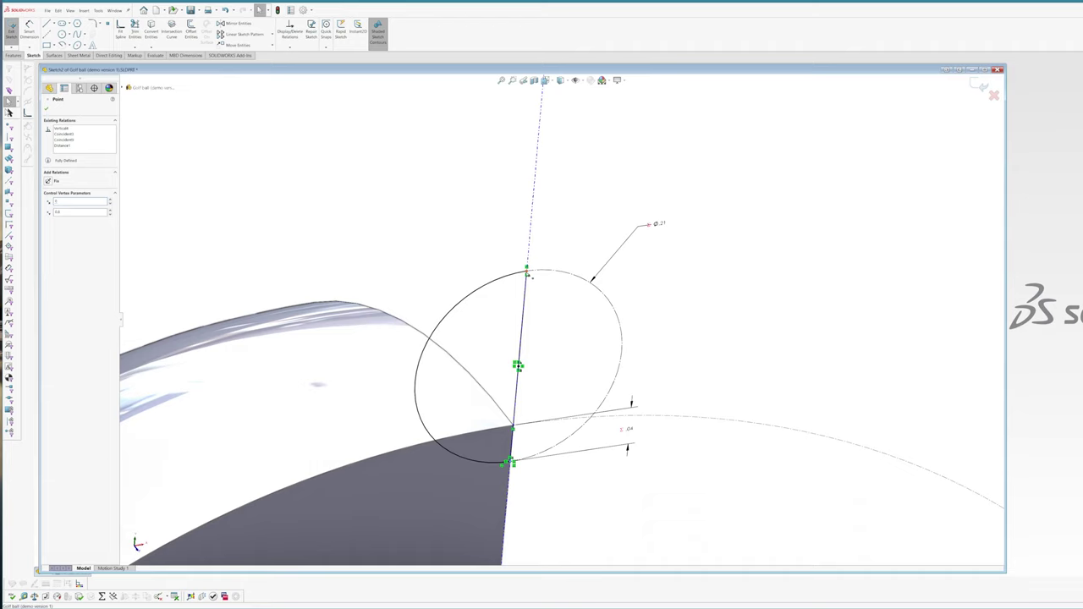
pyautogui.click(528, 272)
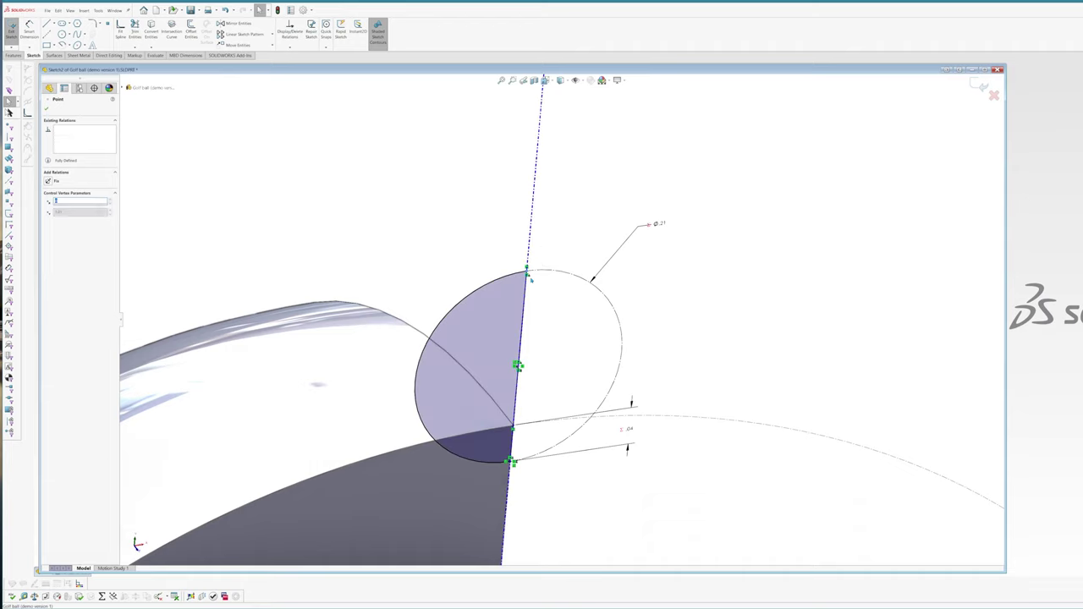
pyautogui.click(545, 306)
# Exit the sketch and revolve the half-circle 360 degrees around Axis2 as a separate solid body.
pyautogui.scroll(7, 535, 328)
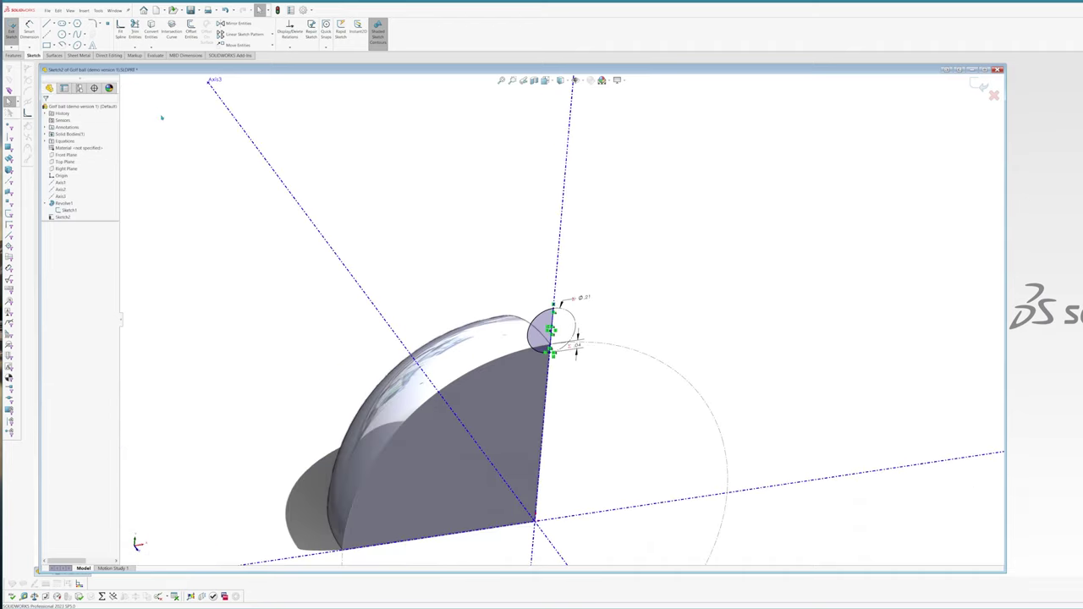
pyautogui.press('d')
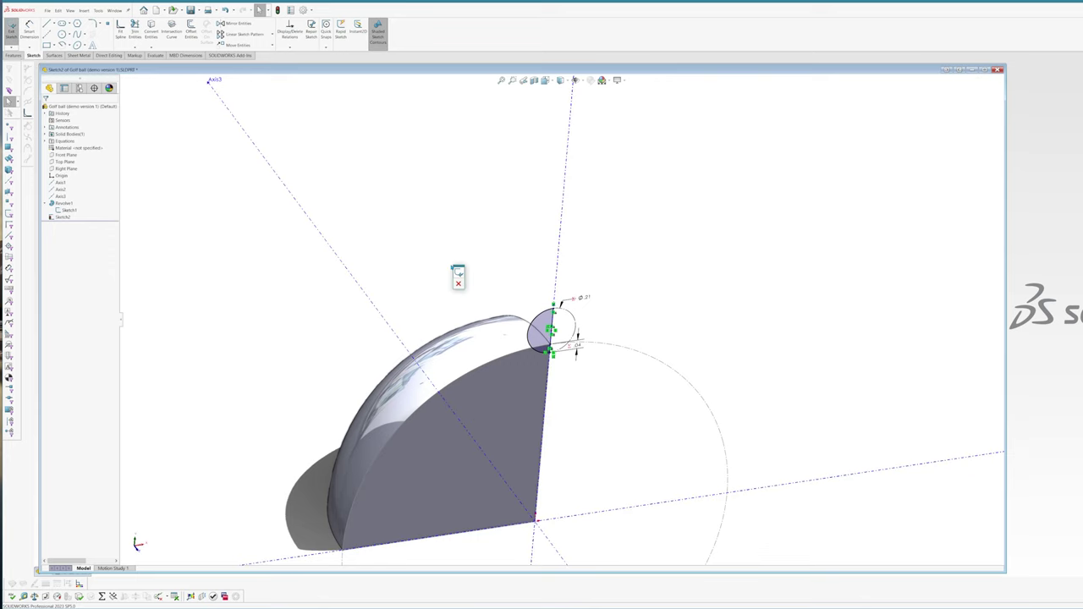
pyautogui.click(457, 273)
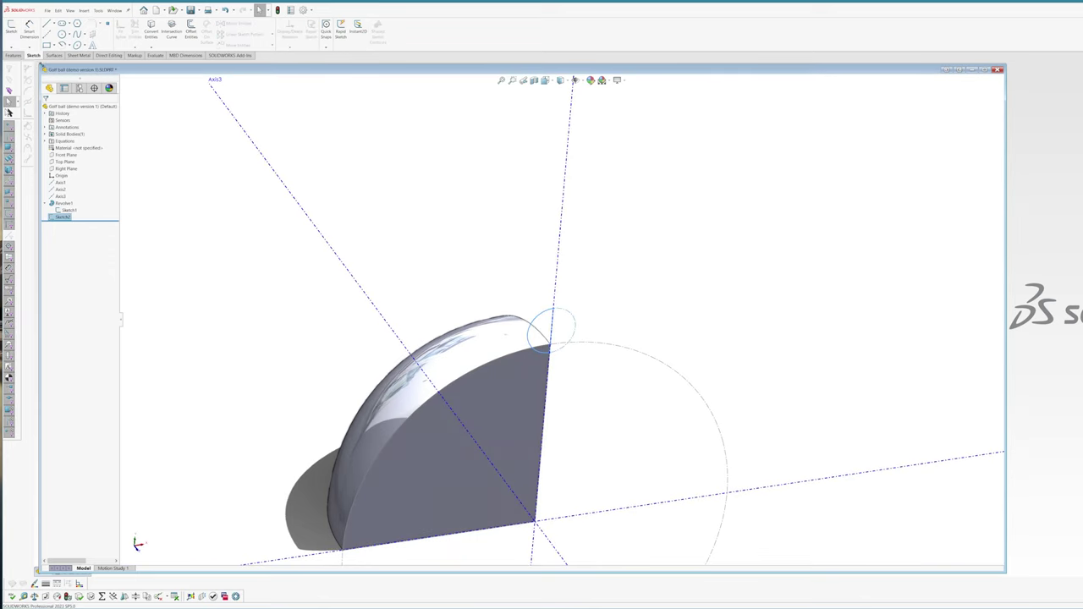
pyautogui.click(33, 28)
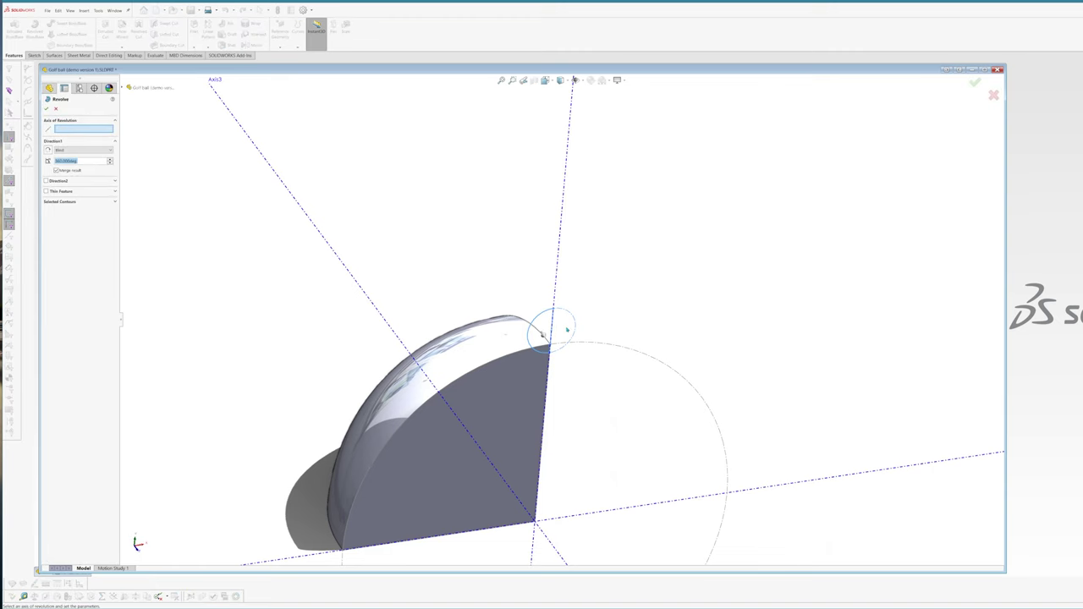
pyautogui.scroll(-5, 566, 329)
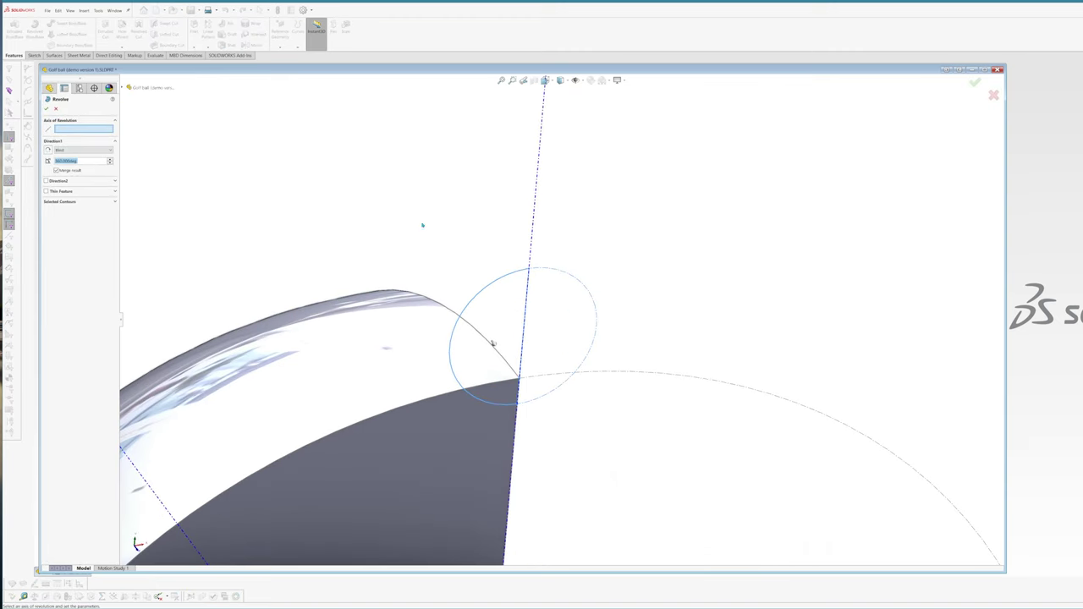
pyautogui.click(535, 224)
pyautogui.scroll(5, 535, 224)
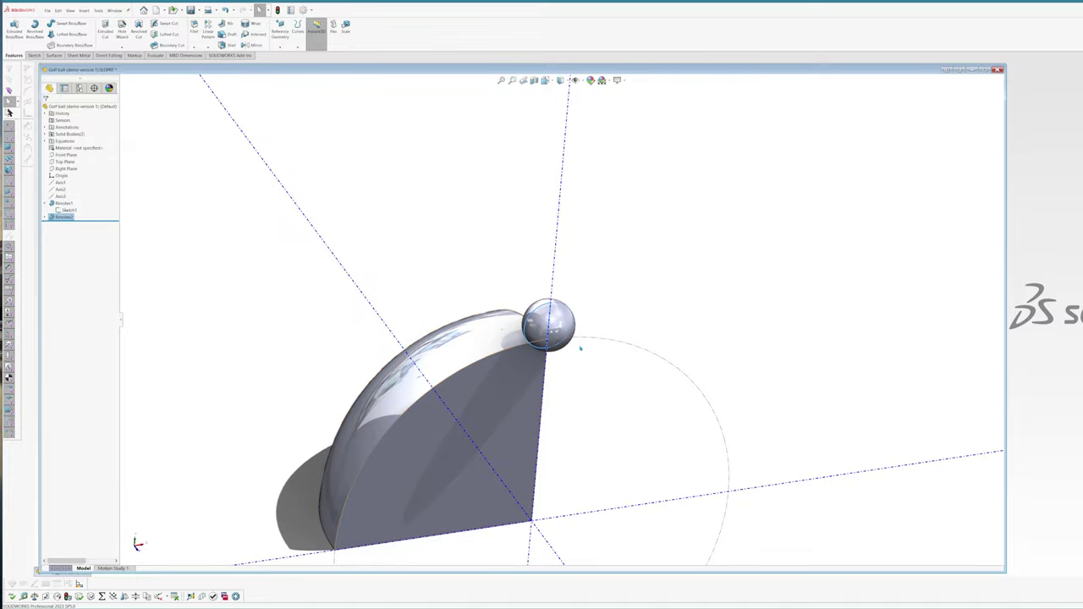
# Apply a dark appearance to the revolved dimple sphere.
pyautogui.moveTo(581, 348); pyautogui.dragTo(474, 409, button='middle')
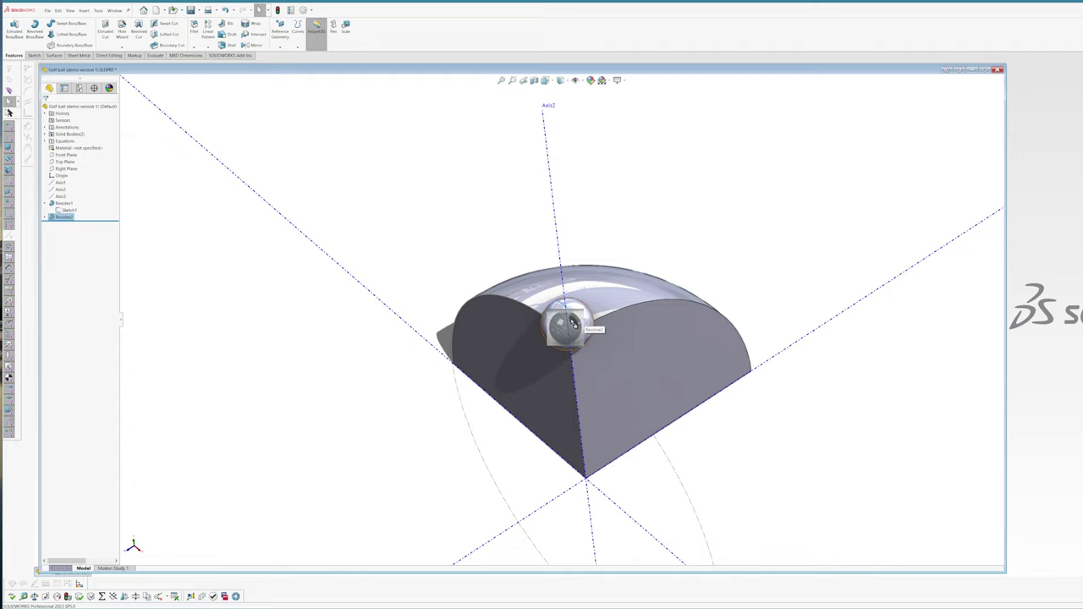
pyautogui.click(573, 326)
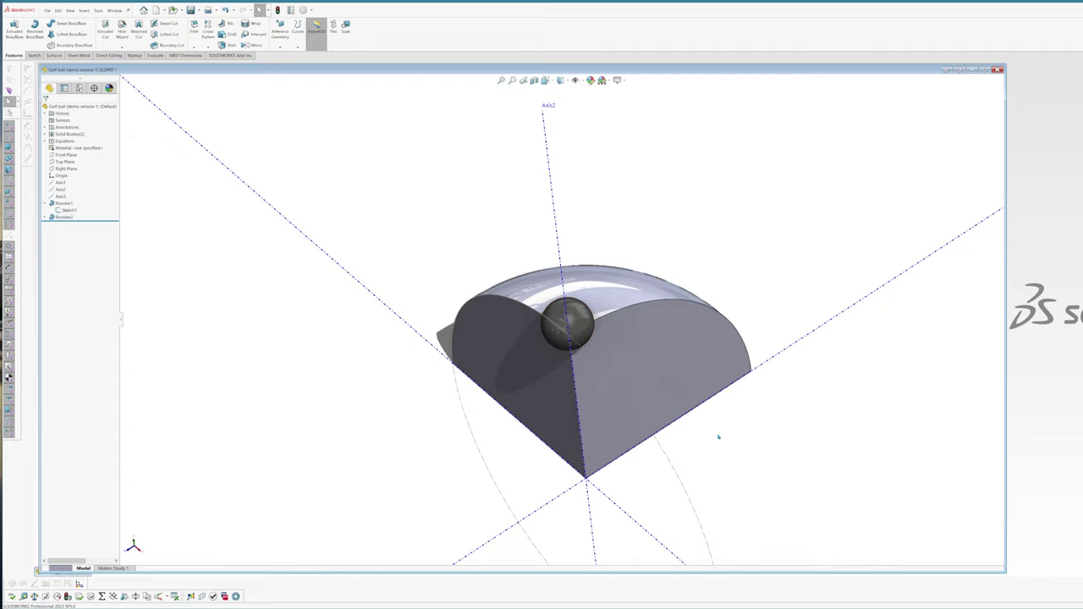
# Start a circular pattern of bodies, choosing the dark dimple sphere as the body to pattern.
pyautogui.moveTo(718, 438); pyautogui.dragTo(597, 315, button='middle')
pyautogui.moveTo(524, 364); pyautogui.dragTo(477, 300, button='middle')
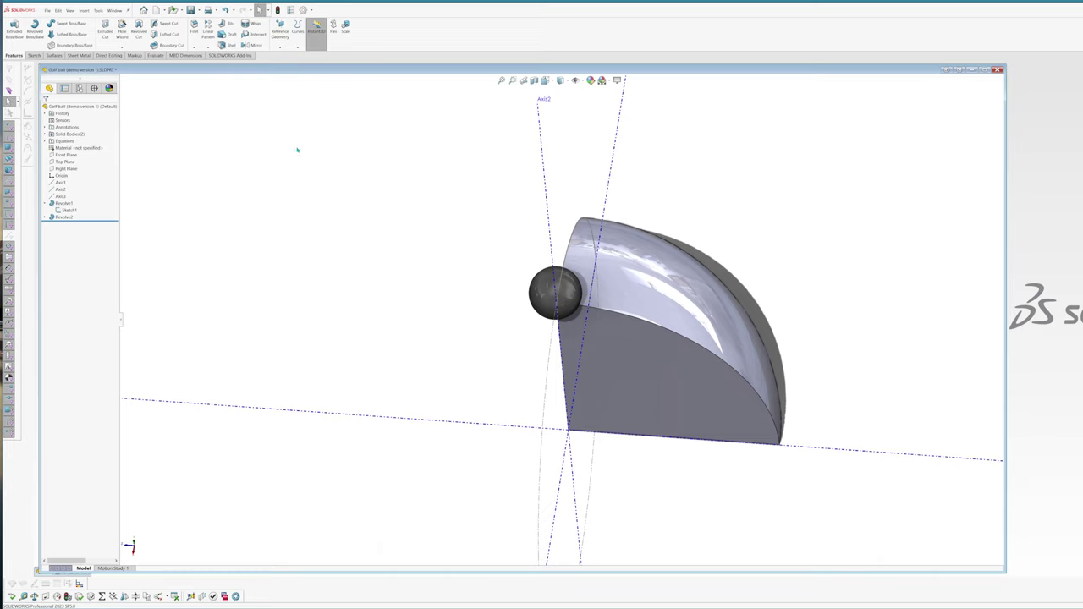
pyautogui.click(109, 56)
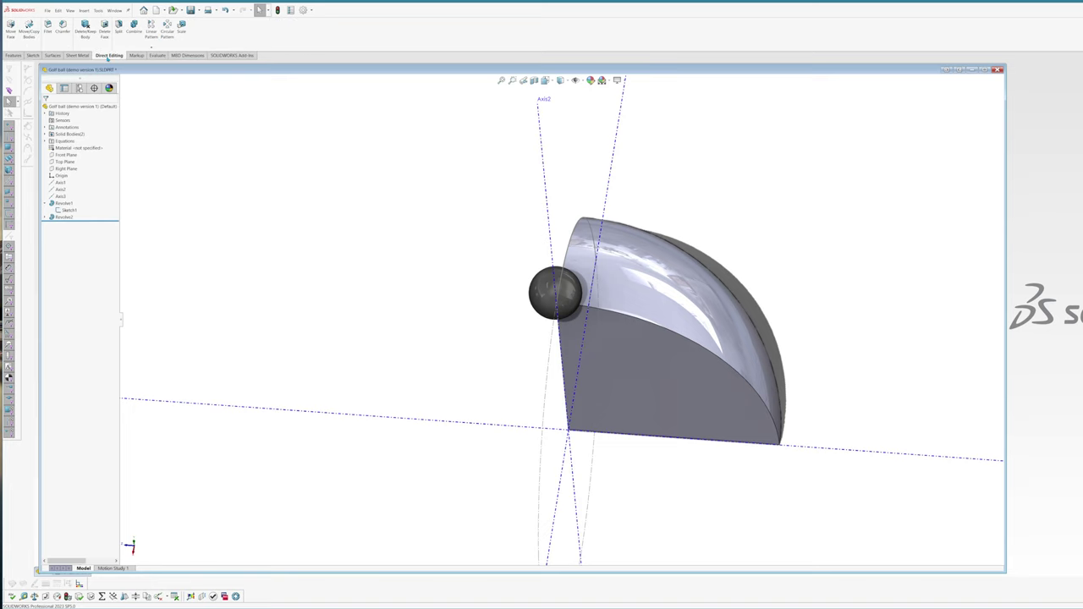
pyautogui.click(167, 27)
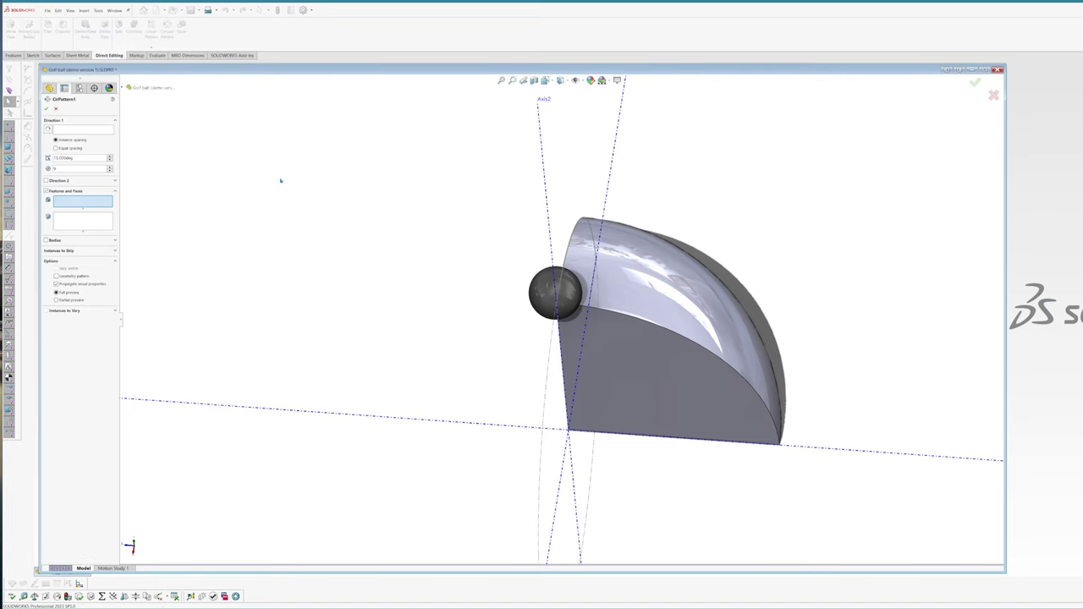
pyautogui.click(68, 130)
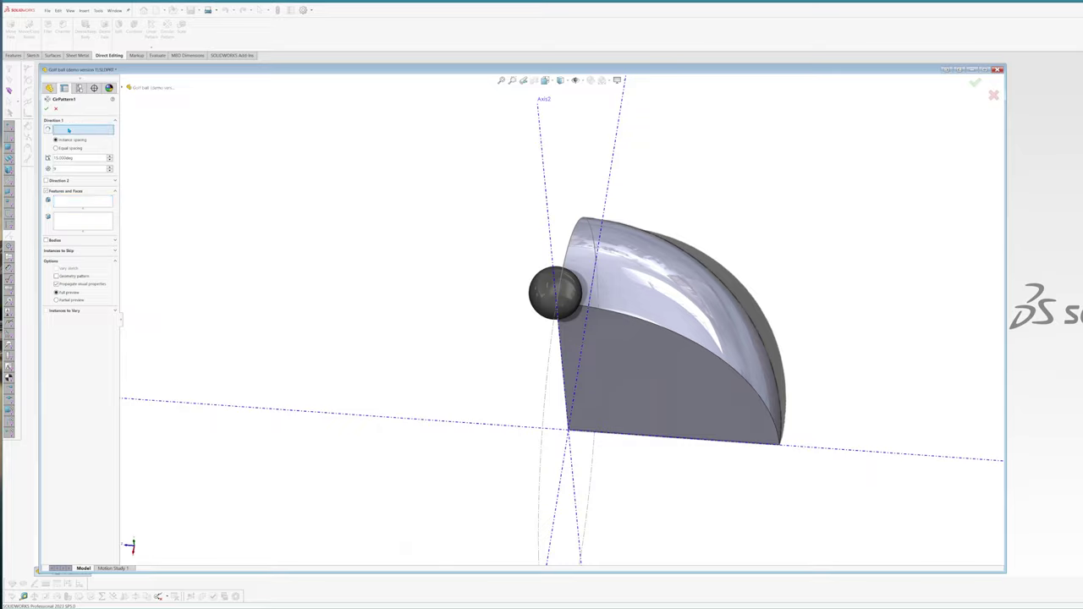
pyautogui.click(55, 201)
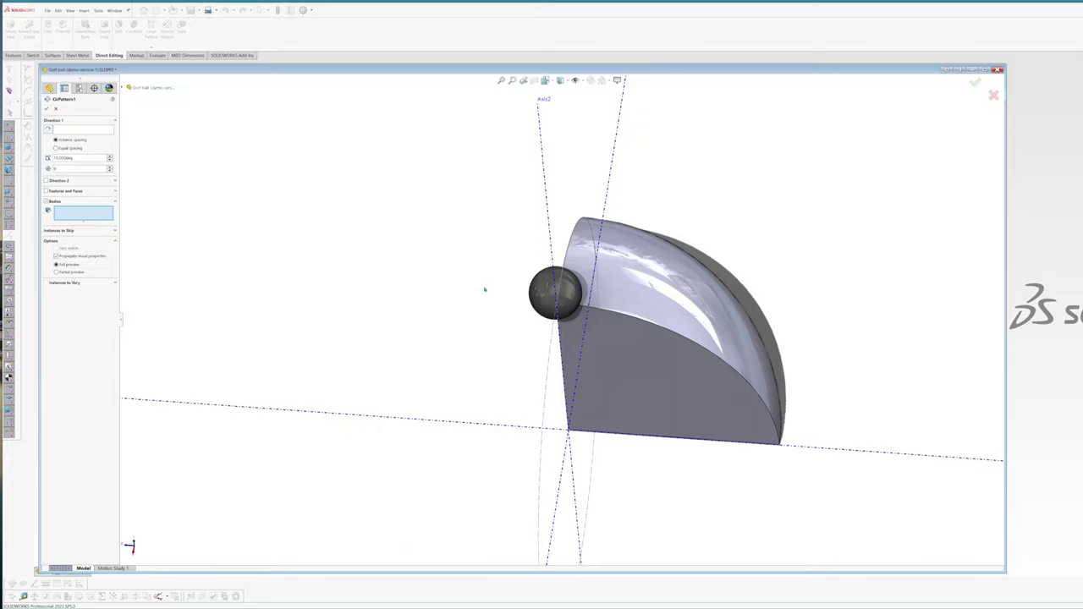
pyautogui.click(537, 292)
pyautogui.moveTo(538, 292); pyautogui.dragTo(554, 411, button='middle')
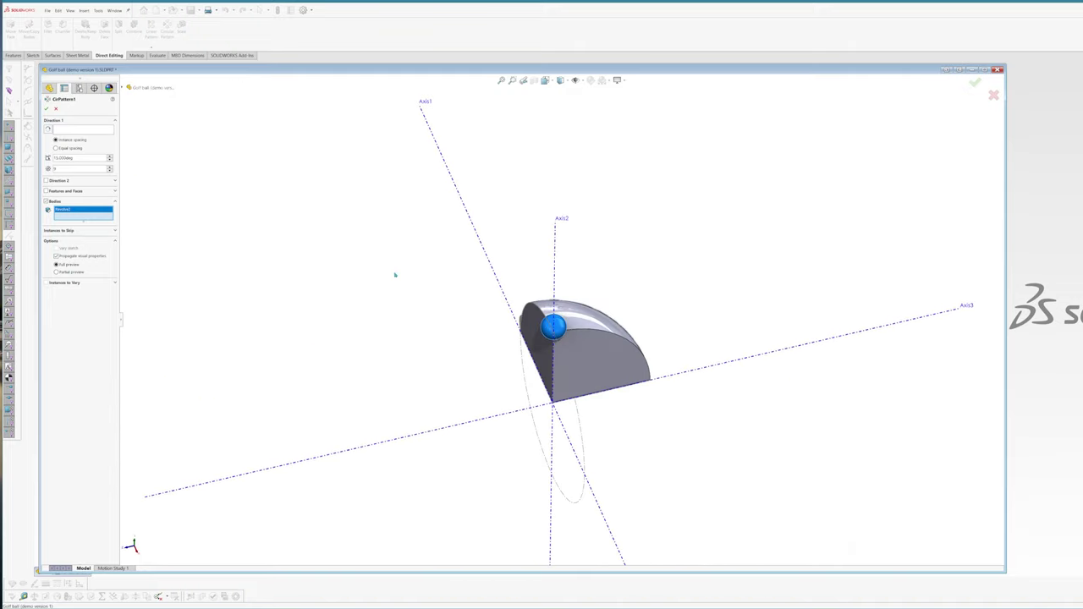
pyautogui.scroll(3, 622, 404)
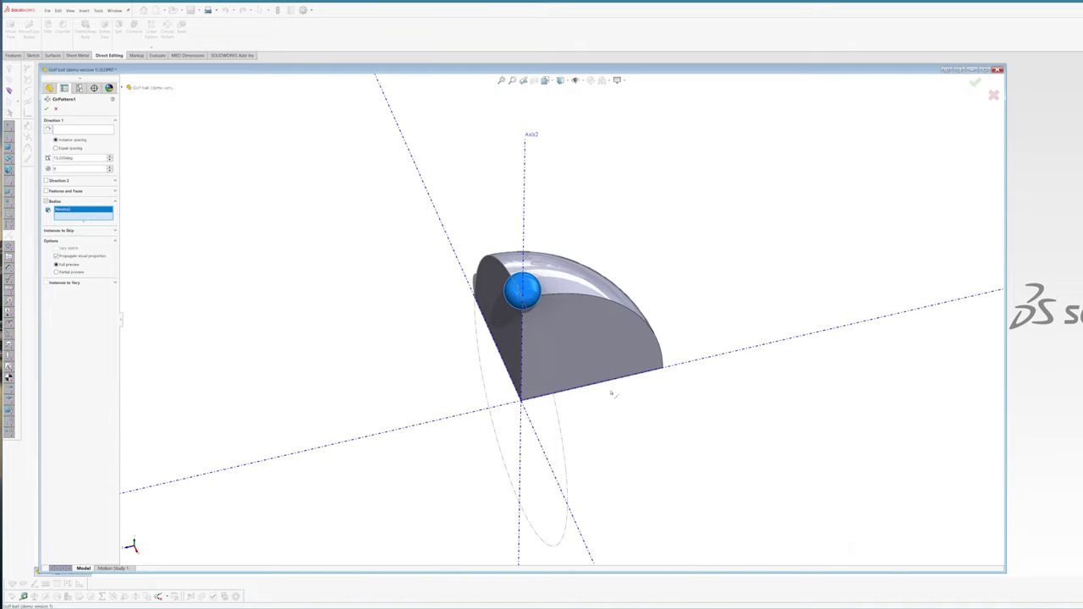
# Pattern the sphere around Axis1 in the reversed direction, over the wedge, with 9 instances at 11.25° spacing.
pyautogui.click(59, 129)
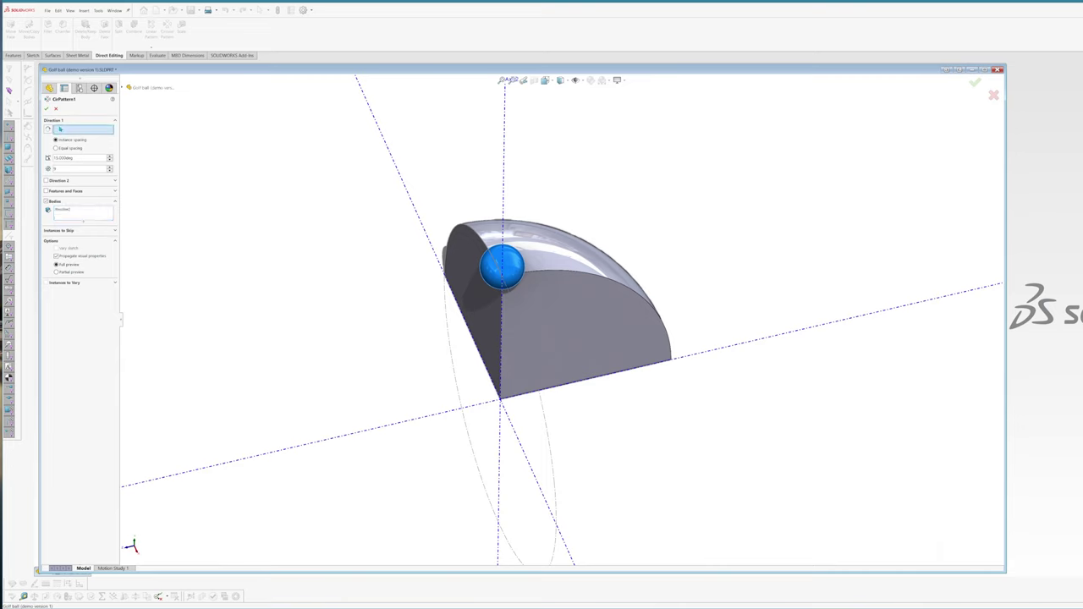
pyautogui.click(522, 443)
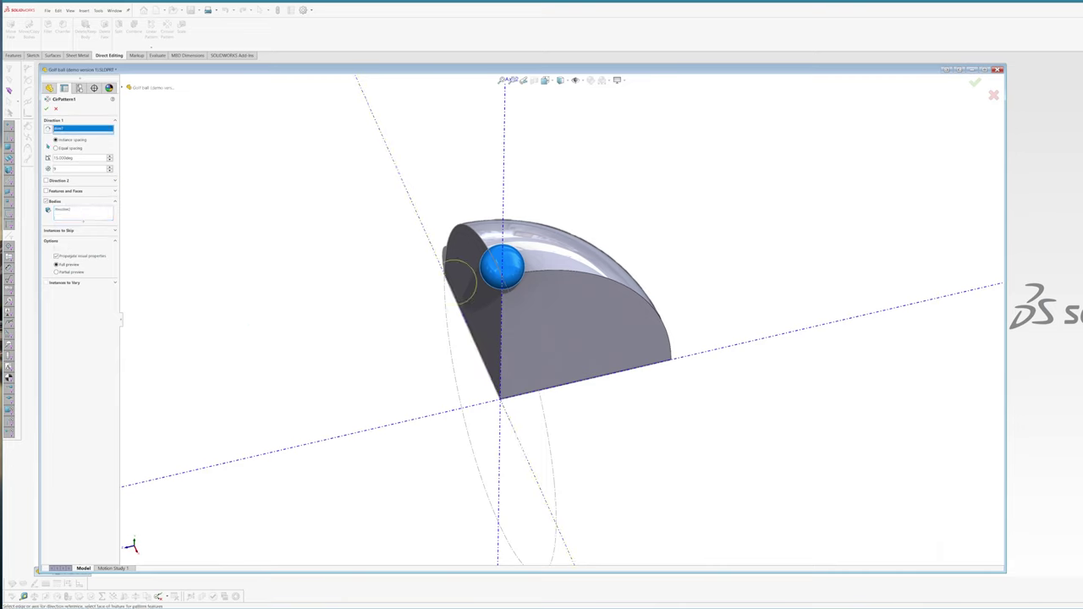
pyautogui.click(48, 129)
pyautogui.write('11.25')
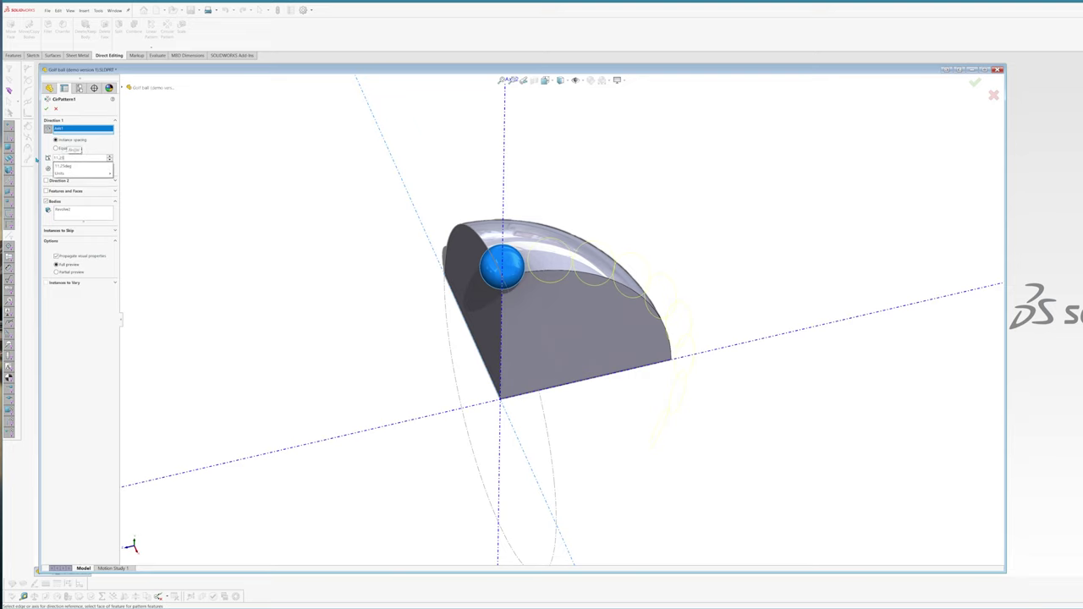
pyautogui.press('Return')
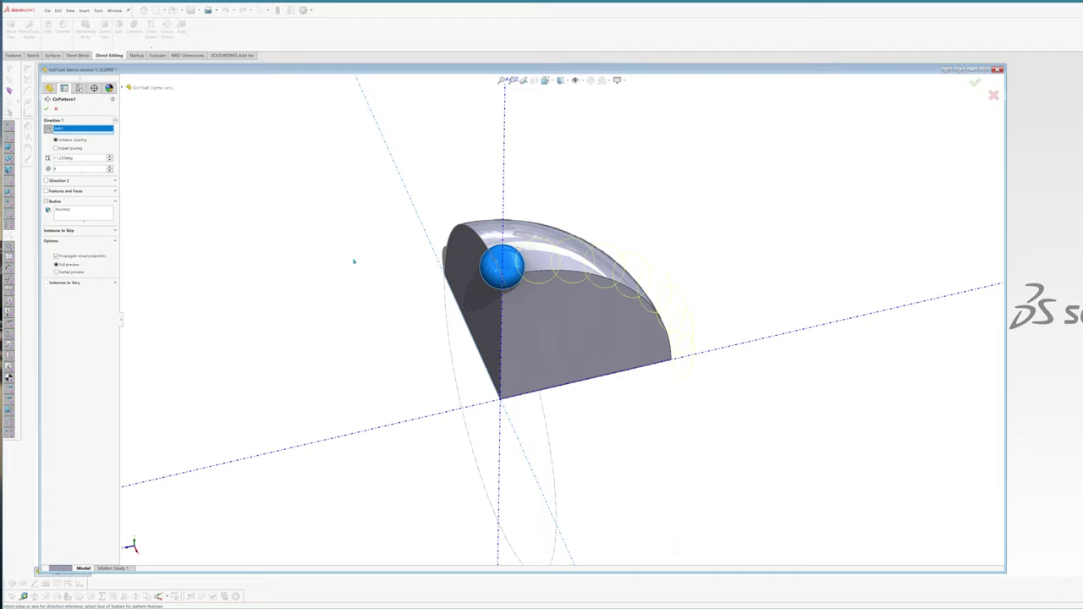
pyautogui.scroll(1, 354, 261)
pyautogui.moveTo(602, 310); pyautogui.dragTo(557, 308, button='middle')
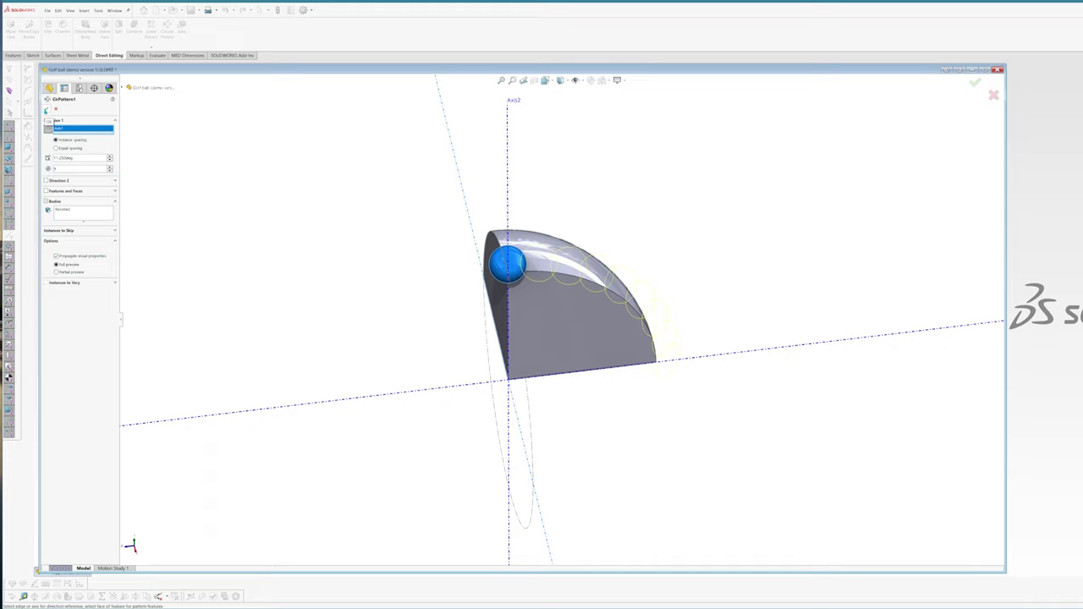
pyautogui.click(46, 111)
# Start a second circular pattern of bodies, choosing the original dimple sphere on Axis2.
pyautogui.moveTo(517, 199); pyautogui.dragTo(526, 381, button='middle')
pyautogui.scroll(-6, 666, 293)
pyautogui.scroll(10, 668, 295)
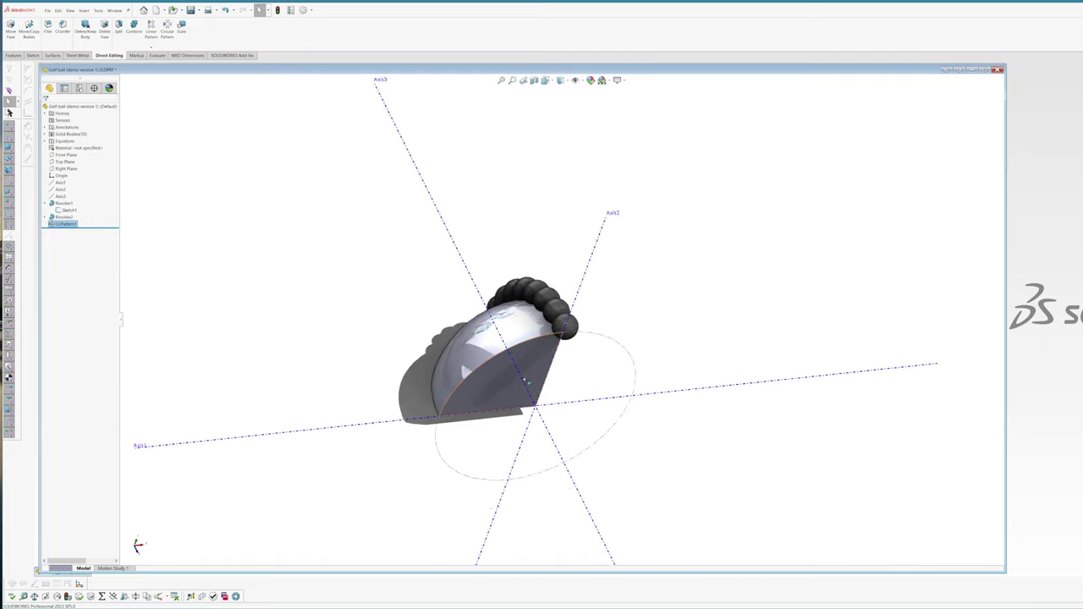
pyautogui.scroll(-2, 526, 383)
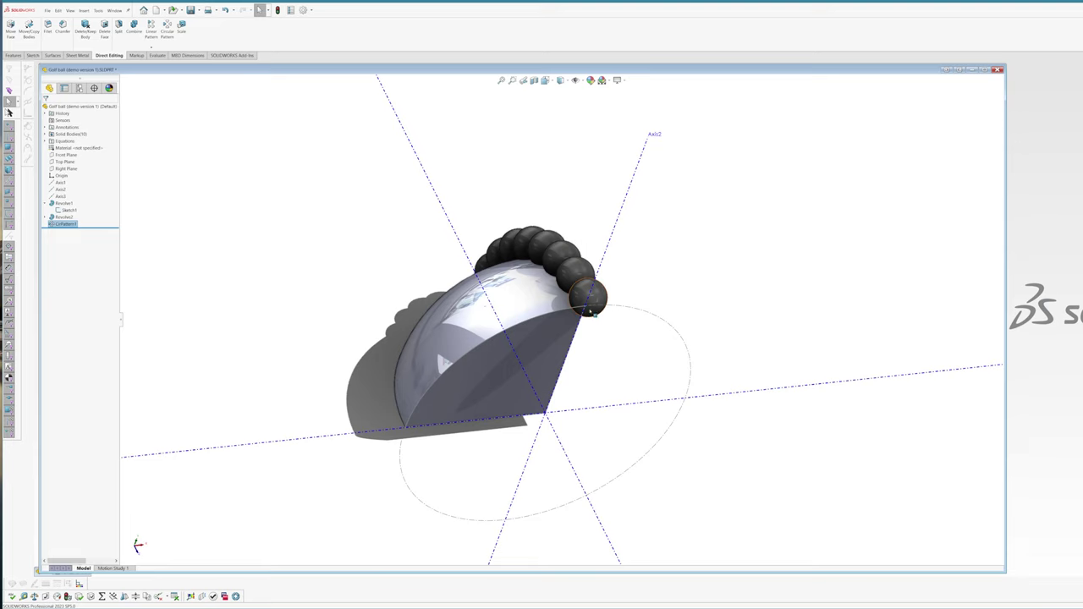
pyautogui.click(595, 298)
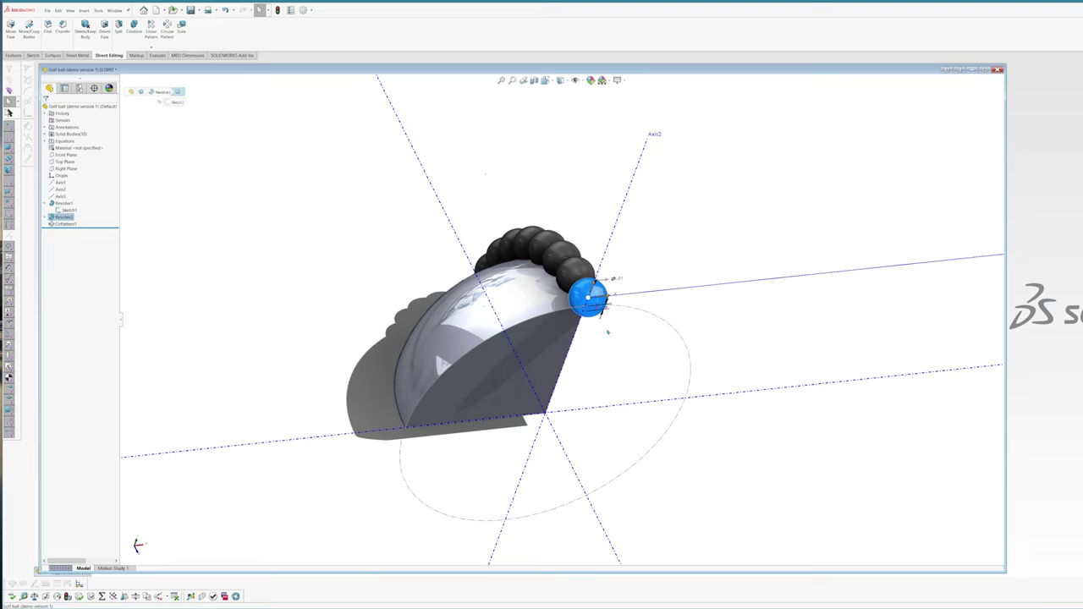
pyautogui.moveTo(604, 327)
pyautogui.mouseDown(button='middle')
pyautogui.moveTo(607, 389)
pyautogui.moveTo(614, 343)
pyautogui.moveTo(603, 340)
pyautogui.mouseUp(button='middle')
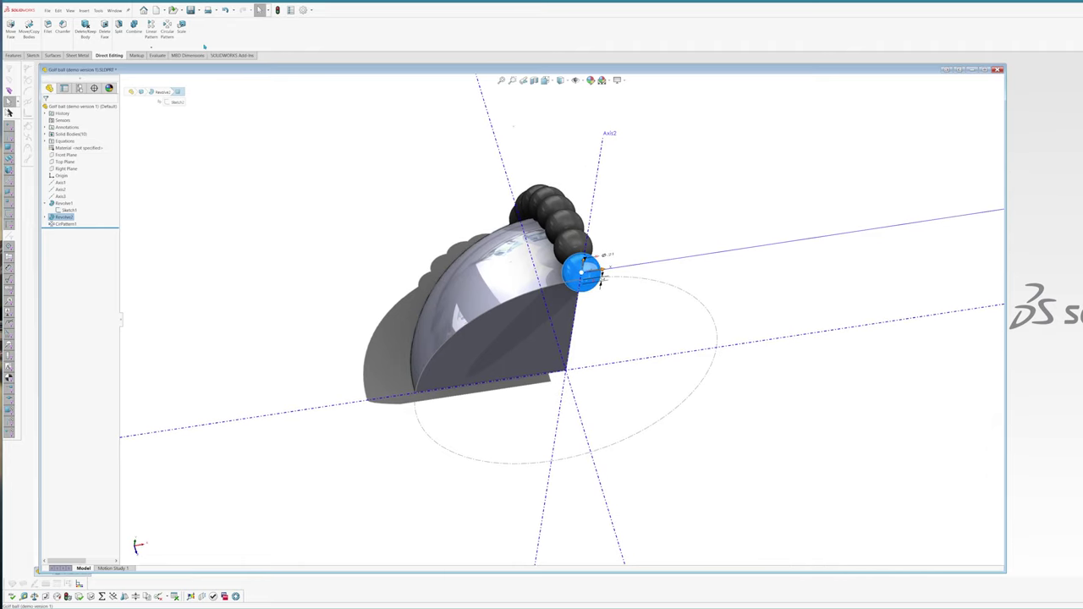
pyautogui.click(167, 30)
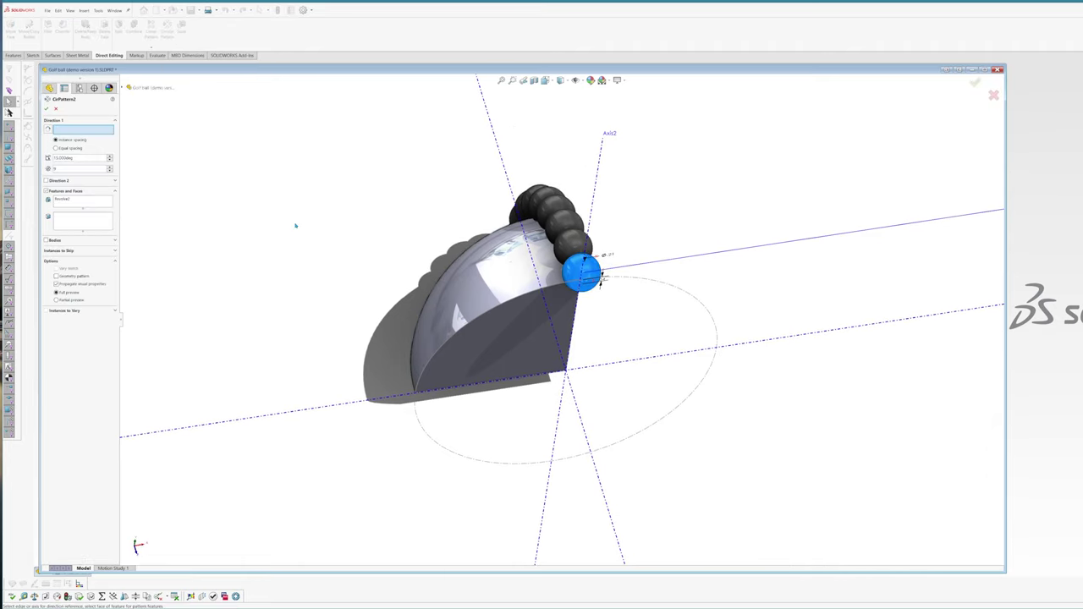
pyautogui.click(54, 240)
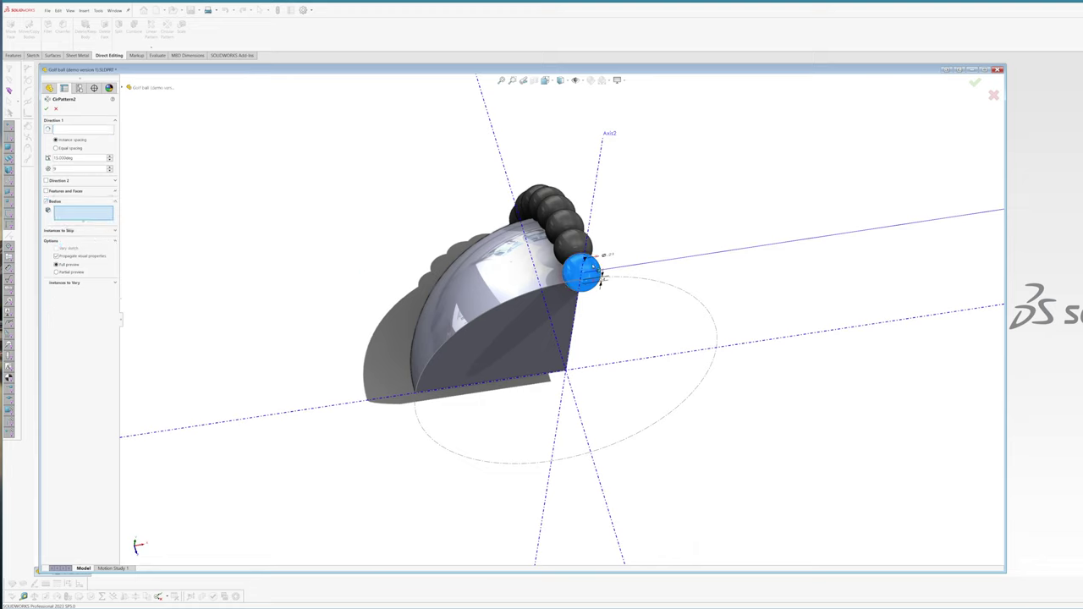
pyautogui.click(601, 280)
# Pattern the original sphere around Axis3 along the wedge's other edge, with 9 instances at 11.25° spacing.
pyautogui.click(72, 130)
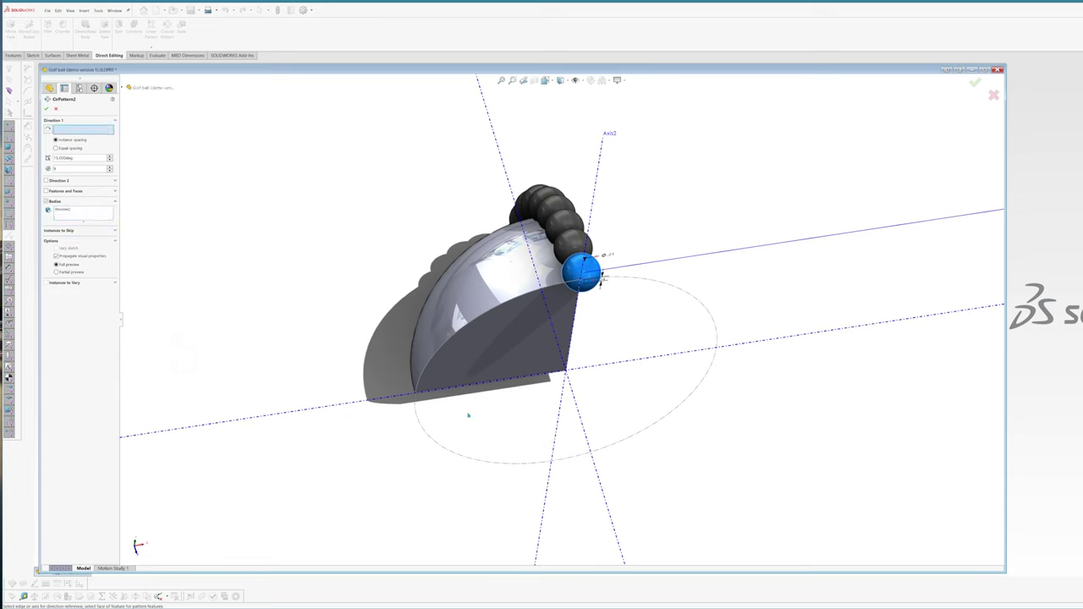
pyautogui.click(578, 407)
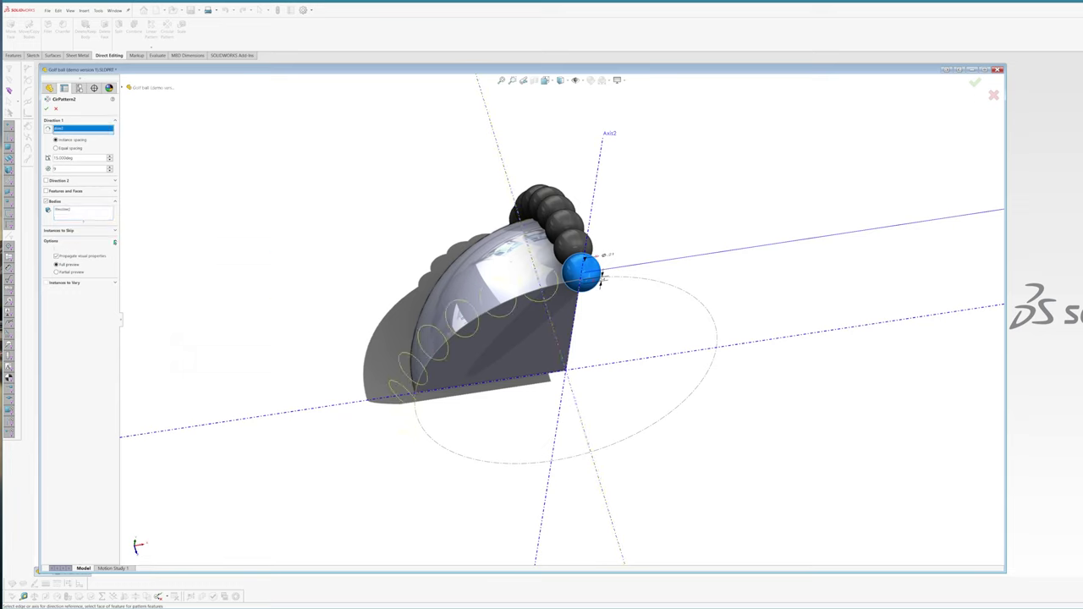
pyautogui.write('11.25')
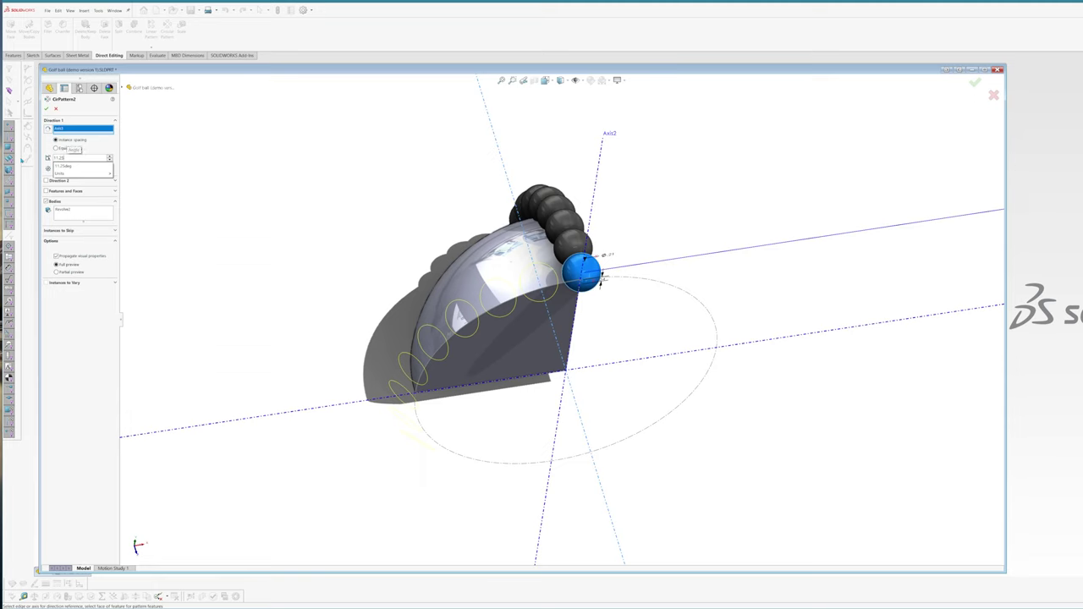
pyautogui.press('Return')
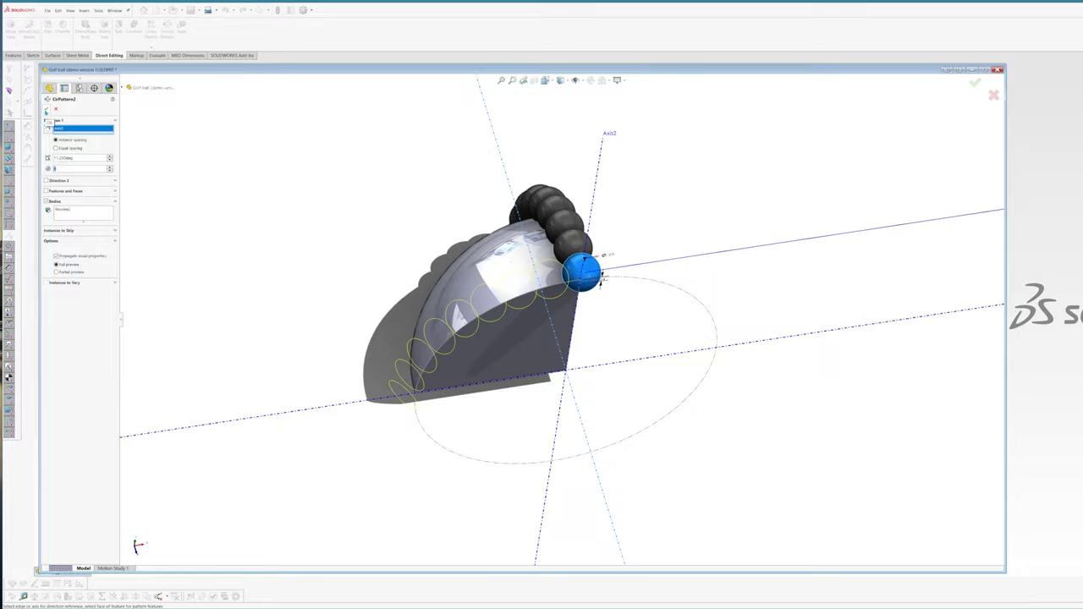
pyautogui.press('Return')
# Start a third circular pattern of bodies, choosing the end sphere of the first row at the wedge corner on Axis3.
pyautogui.moveTo(600, 282); pyautogui.dragTo(618, 232, button='middle')
pyautogui.click(478, 331)
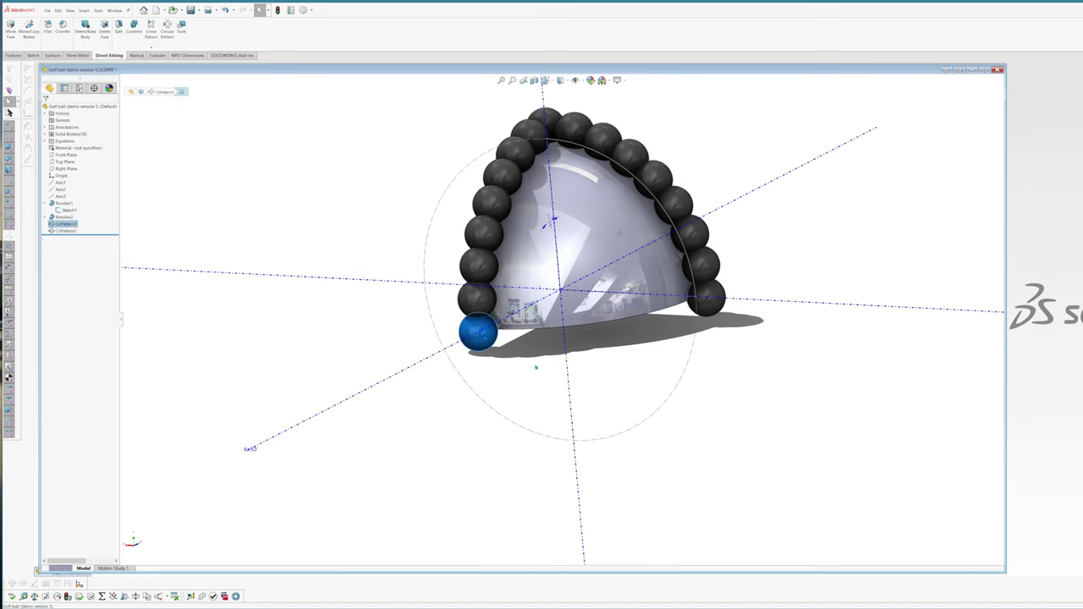
pyautogui.moveTo(478, 331); pyautogui.dragTo(541, 406, button='middle')
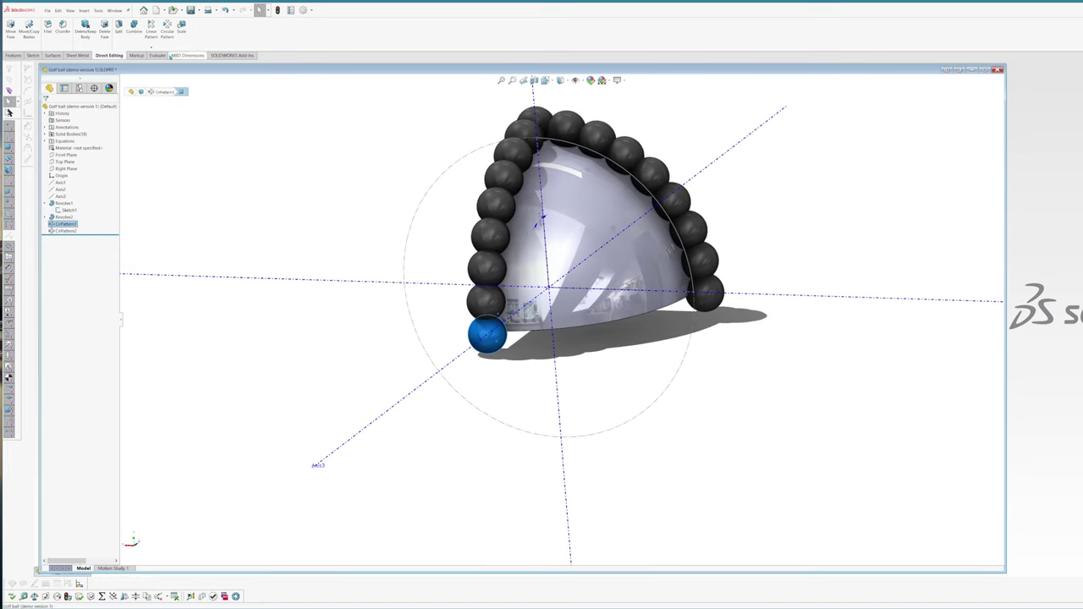
pyautogui.click(165, 35)
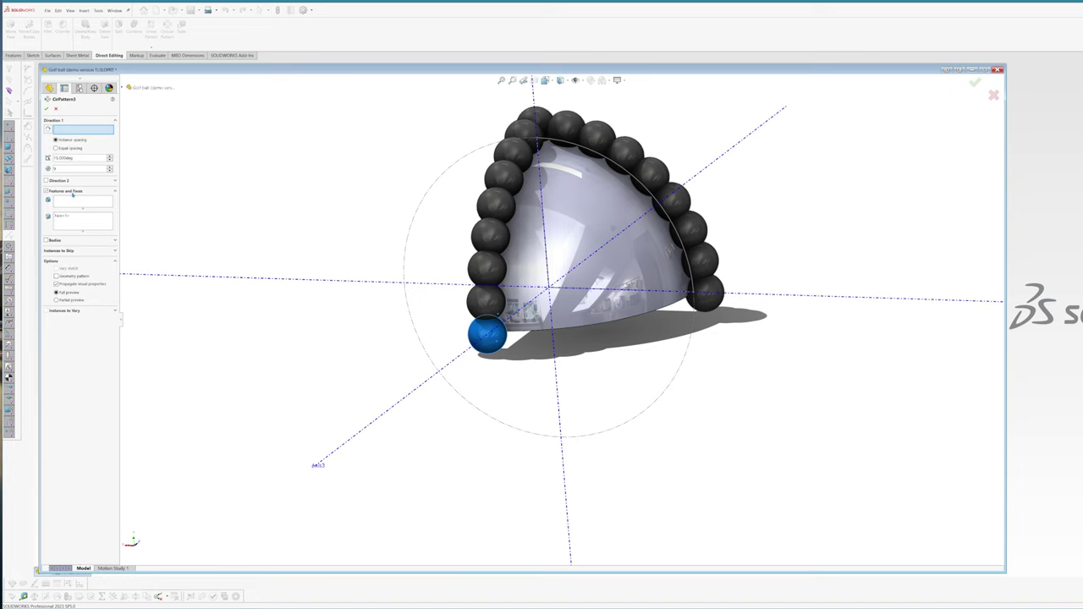
pyautogui.click(47, 191)
pyautogui.click(46, 201)
pyautogui.moveTo(602, 353); pyautogui.dragTo(599, 281, button='middle')
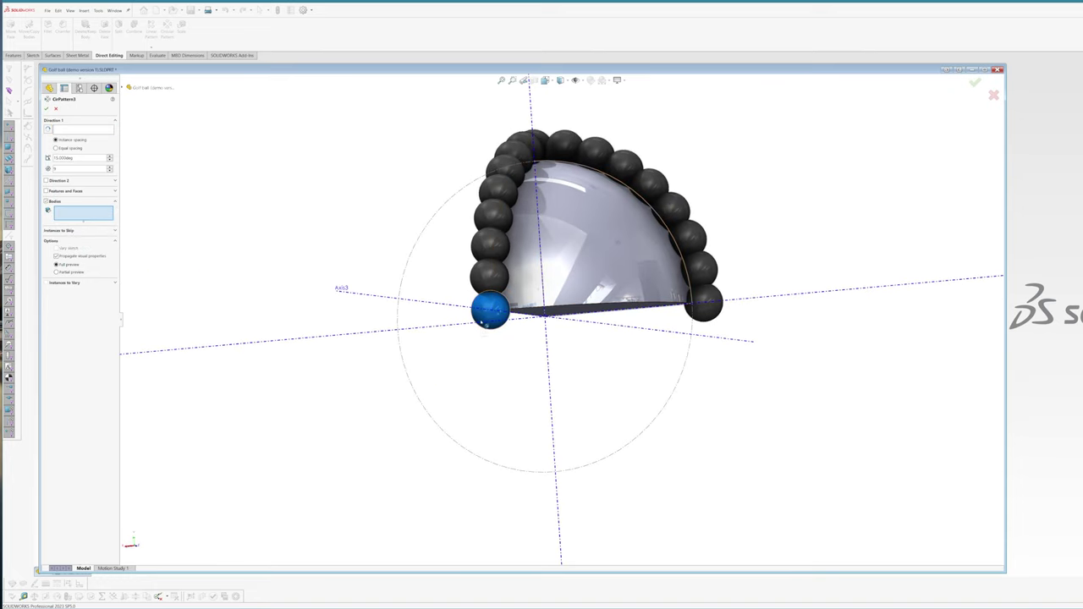
pyautogui.click(491, 320)
pyautogui.scroll(-5, 567, 278)
pyautogui.scroll(6, 347, 294)
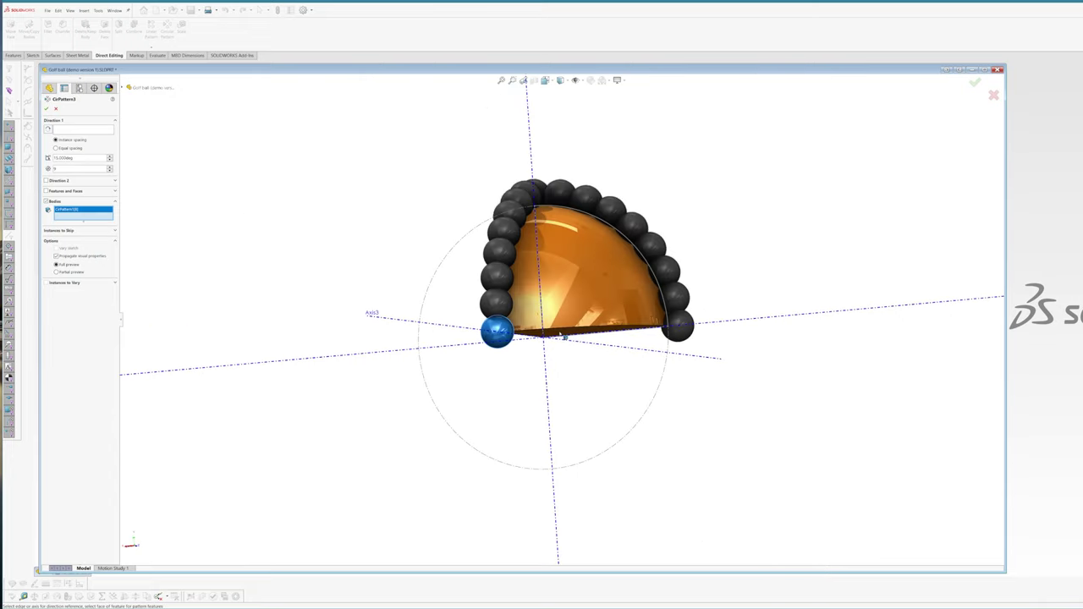
pyautogui.moveTo(596, 292); pyautogui.dragTo(584, 330, button='middle')
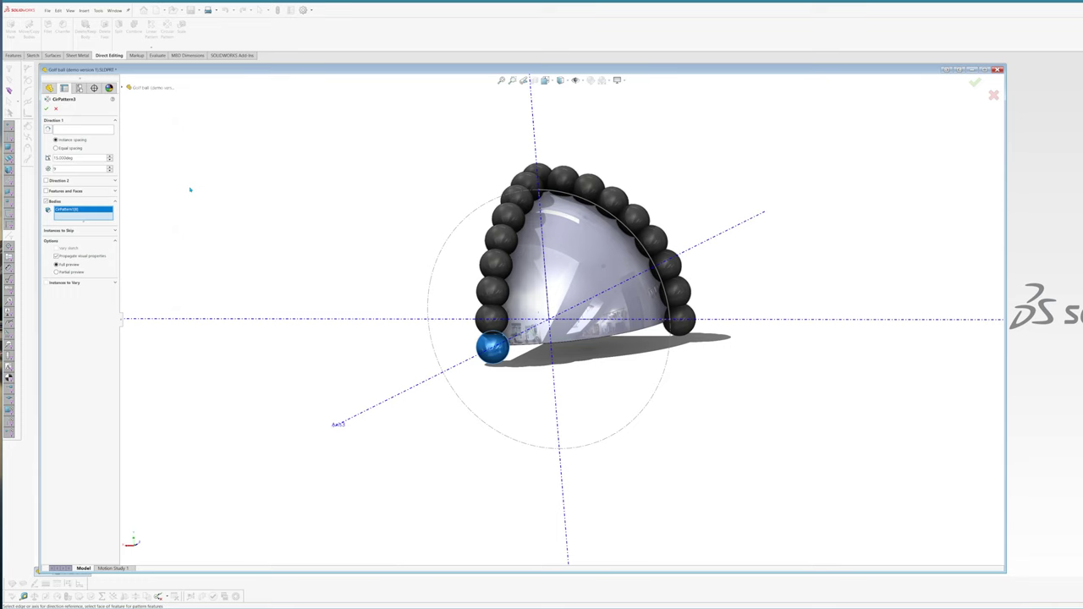
# Set the third pattern to rotate around Axis2 with 11.25° instance spacing.
pyautogui.click(69, 130)
pyautogui.moveTo(497, 412); pyautogui.dragTo(565, 431, button='middle')
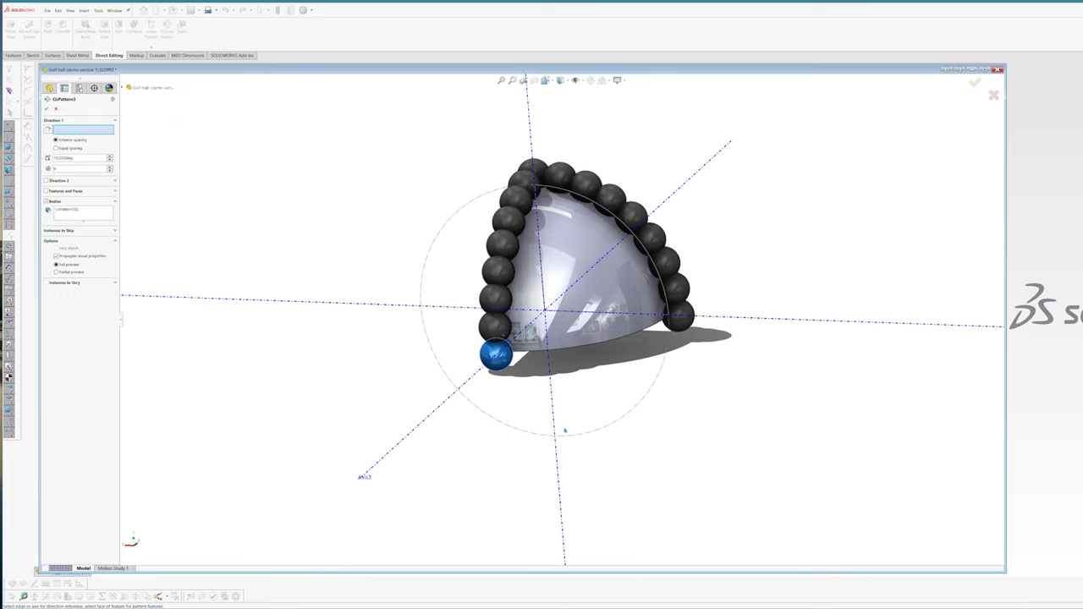
pyautogui.click(556, 413)
pyautogui.doubleClick(77, 157)
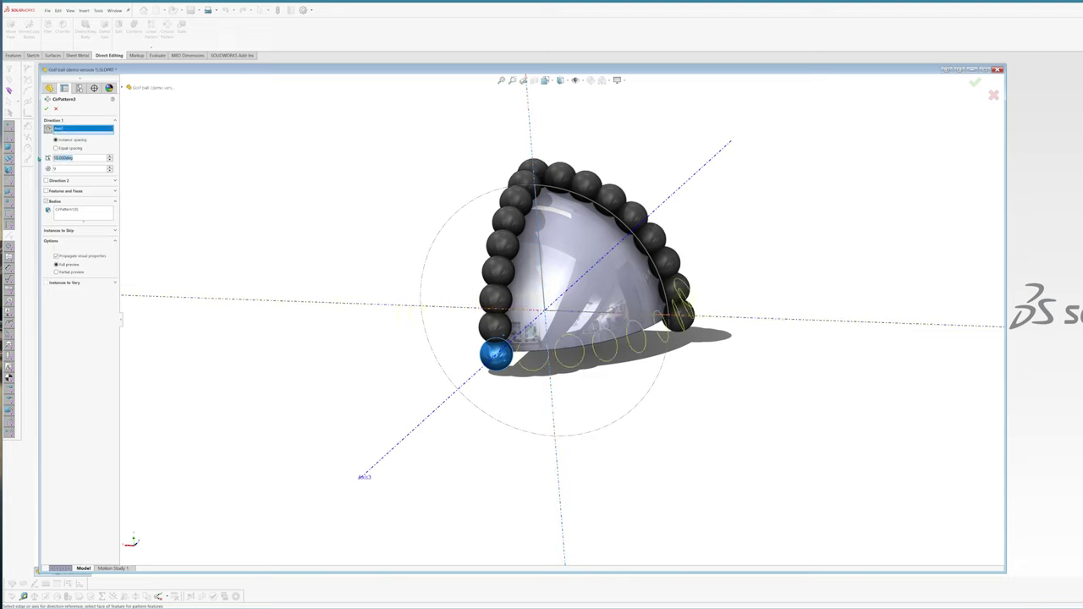
pyautogui.write('11.25')
pyautogui.press('Return')
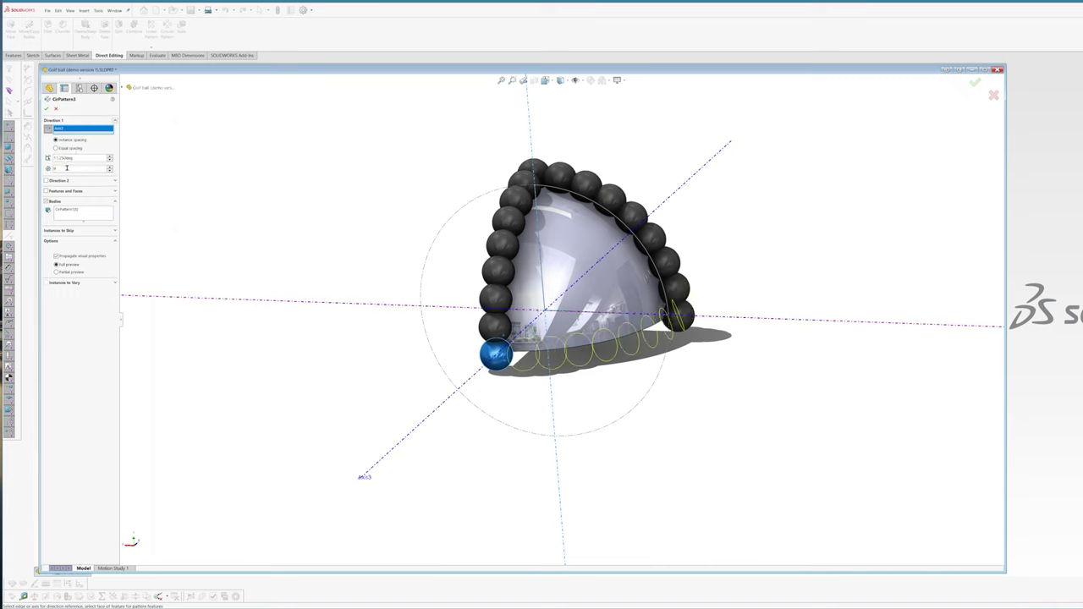
# Skip the last instance, which coincides with the second row's end sphere, and complete the third circular pattern.
pyautogui.click(59, 230)
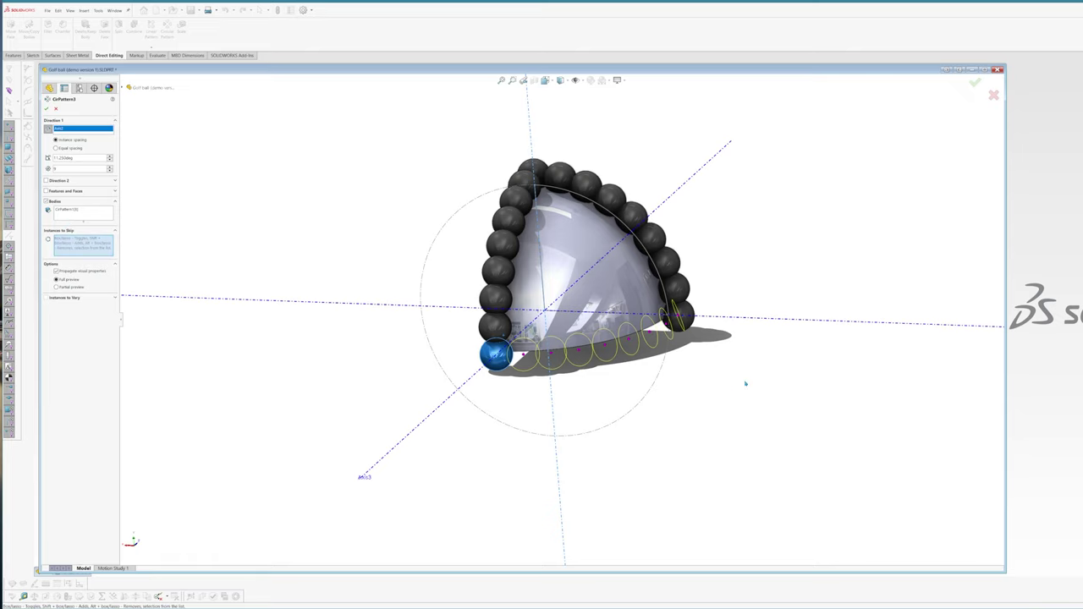
pyautogui.scroll(-5, 711, 338)
pyautogui.click(640, 290)
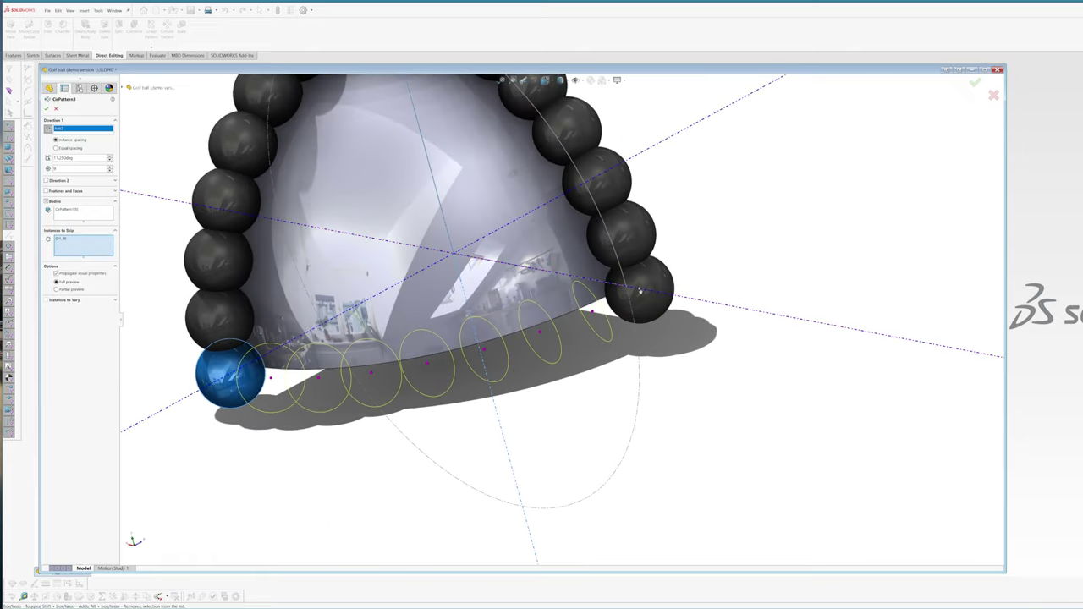
pyautogui.scroll(5, 643, 364)
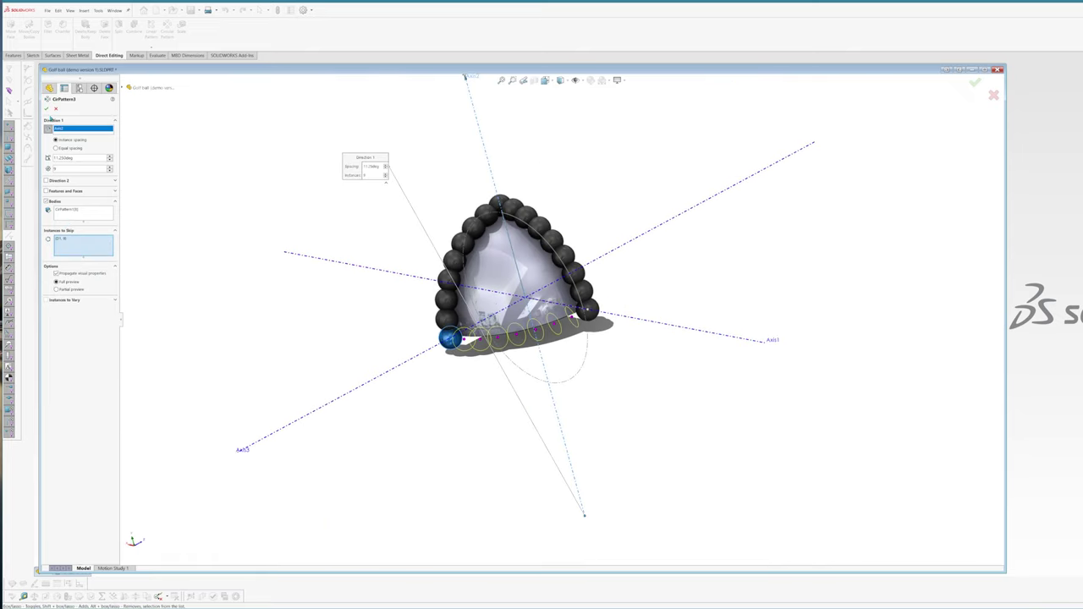
pyautogui.click(47, 109)
pyautogui.moveTo(727, 303); pyautogui.dragTo(527, 160, button='middle')
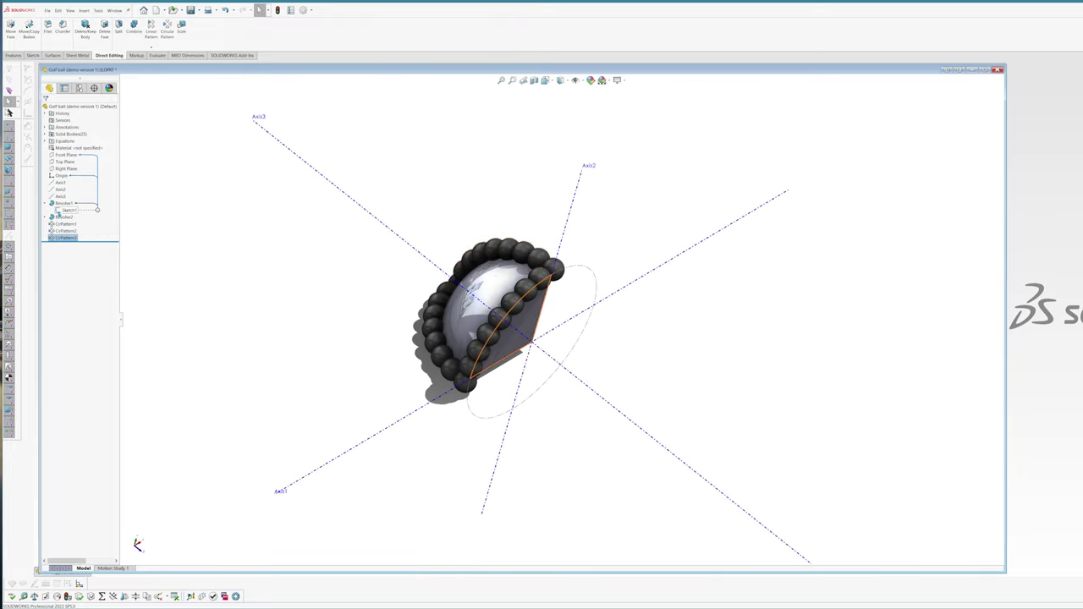
# Start a fourth circular pattern from the sphere adjacent to the Axis3 corner, on the row added by the third pattern.
pyautogui.click(45, 218)
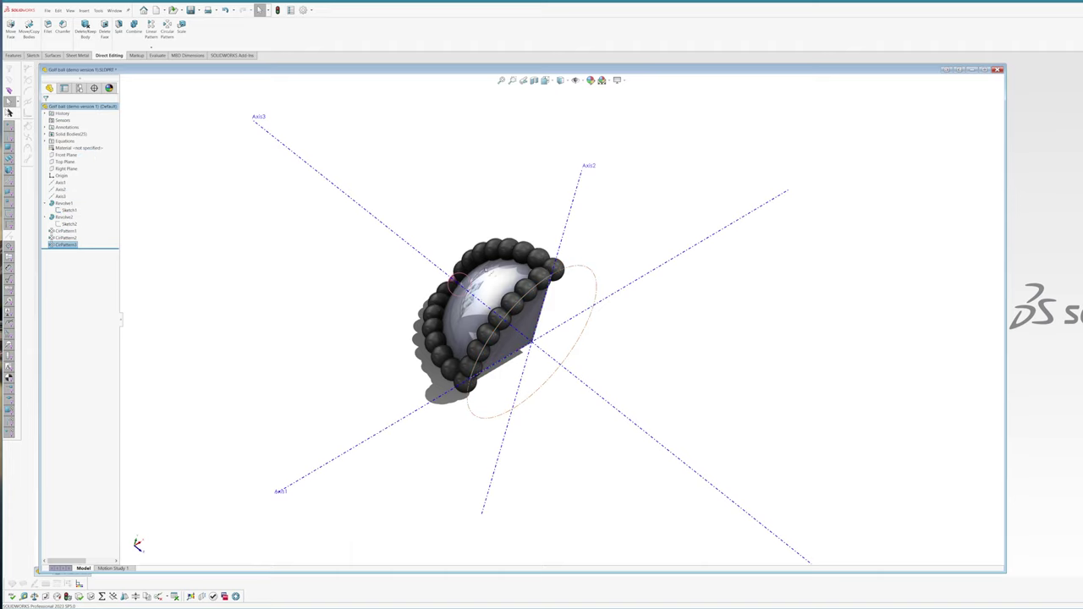
pyautogui.moveTo(500, 246); pyautogui.dragTo(569, 267, button='middle')
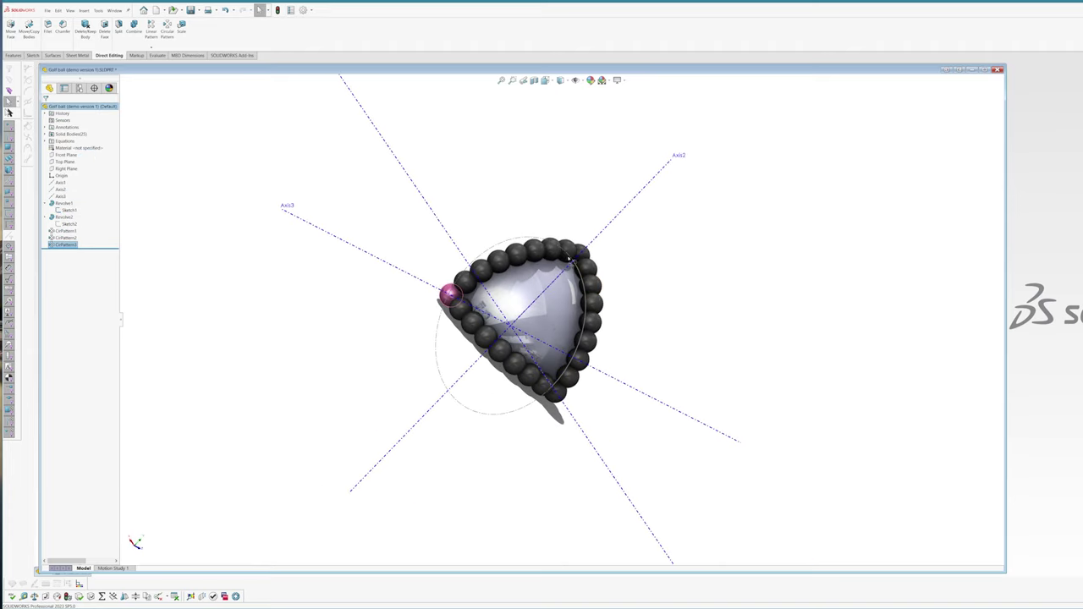
pyautogui.click(367, 346)
pyautogui.moveTo(528, 301); pyautogui.dragTo(470, 267, button='middle')
pyautogui.moveTo(419, 332); pyautogui.dragTo(500, 348, button='middle')
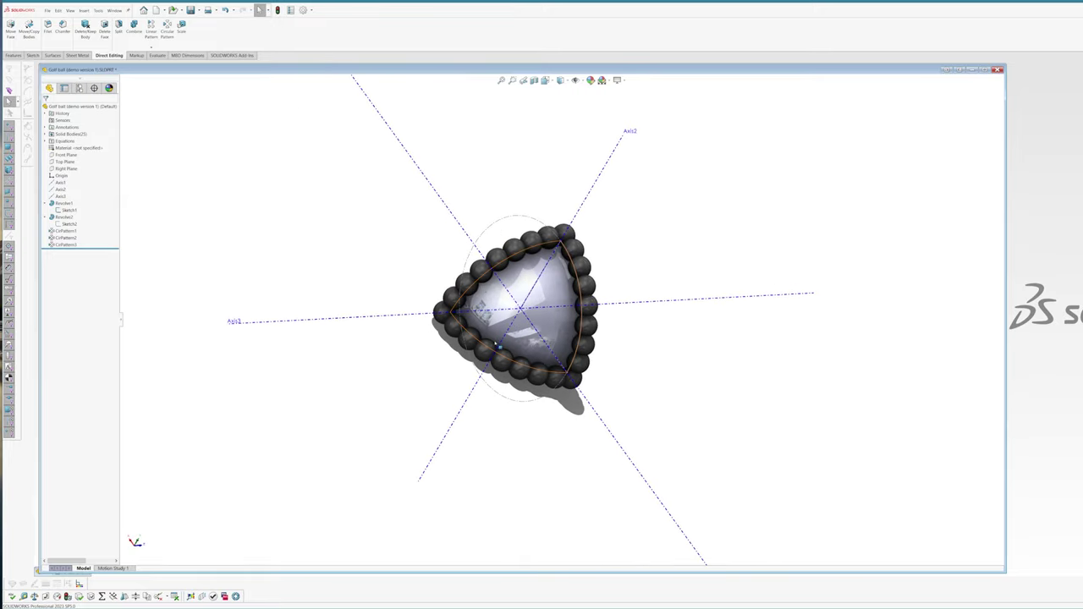
pyautogui.scroll(-4, 476, 291)
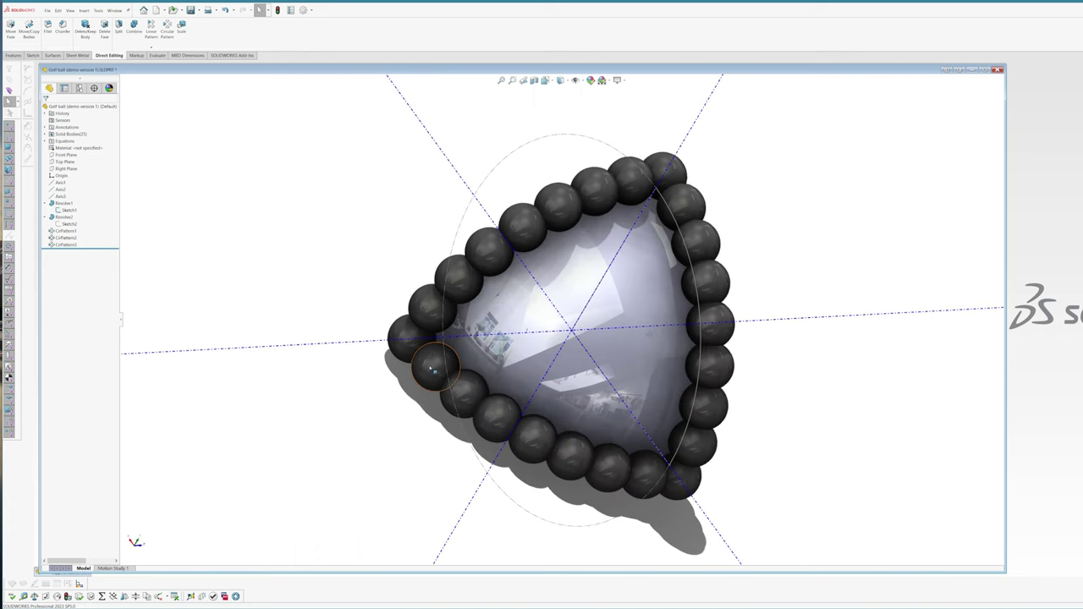
pyautogui.click(433, 370)
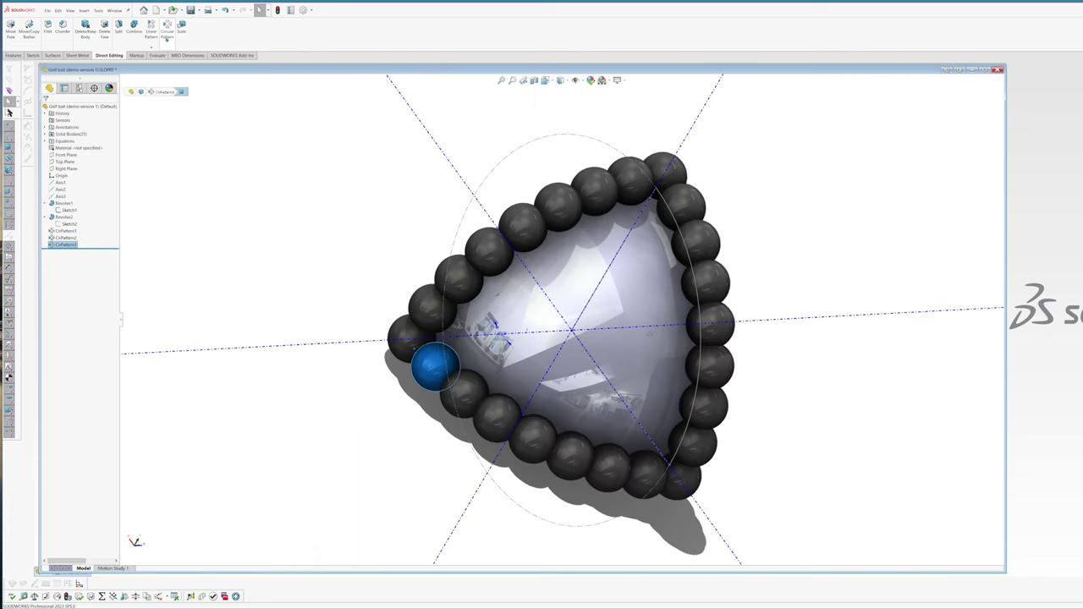
pyautogui.click(166, 30)
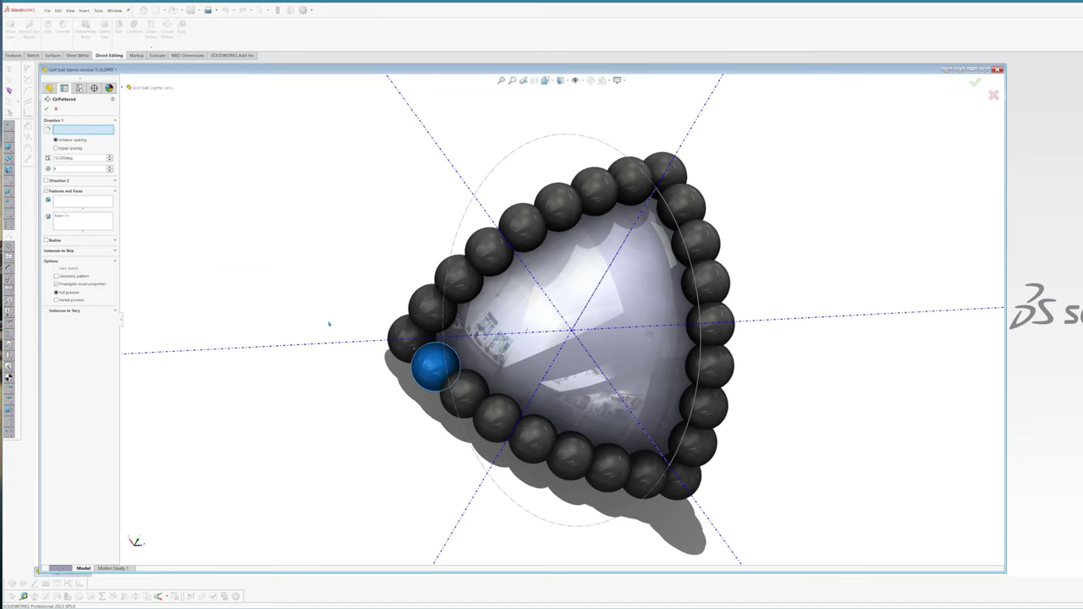
# Set the fourth pattern to rotate around Axis1, switching it from faces to bodies with the same sphere as the body.
pyautogui.scroll(3, 331, 323)
pyautogui.moveTo(406, 338); pyautogui.dragTo(465, 352, button='middle')
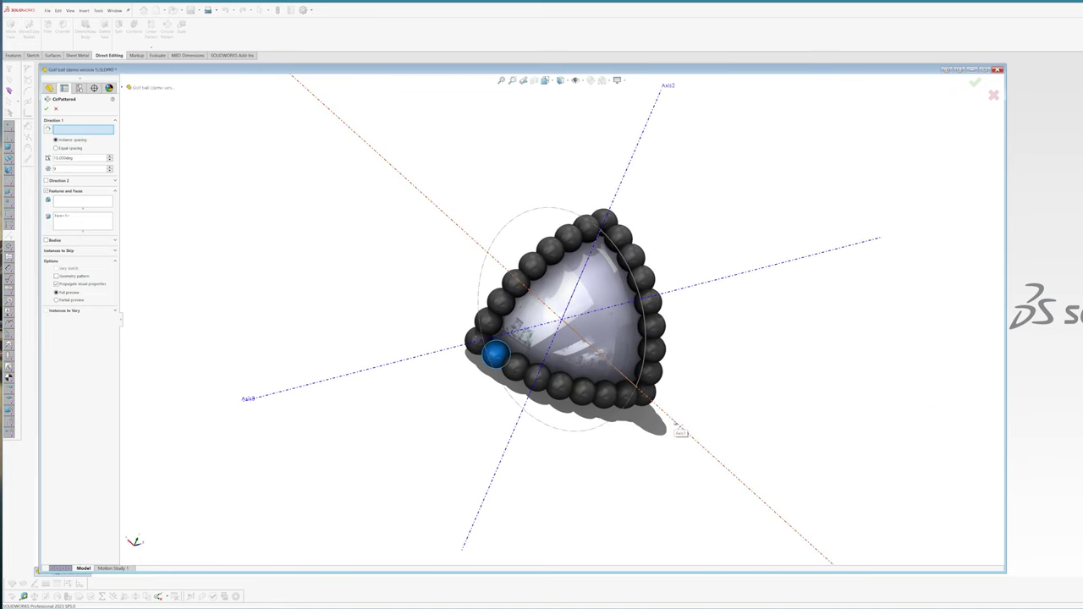
pyautogui.click(679, 425)
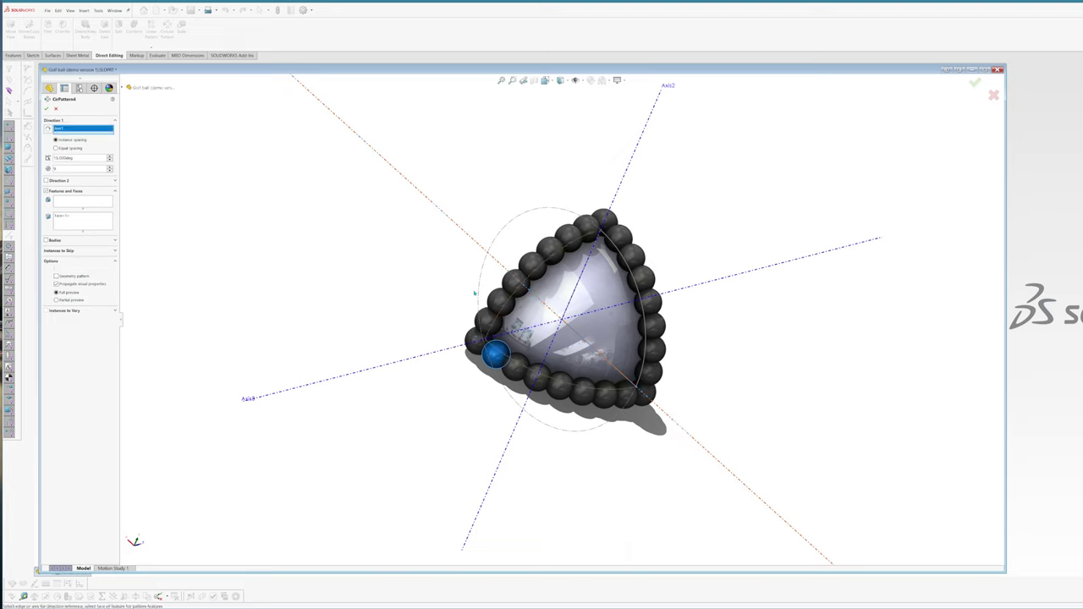
pyautogui.click(53, 192)
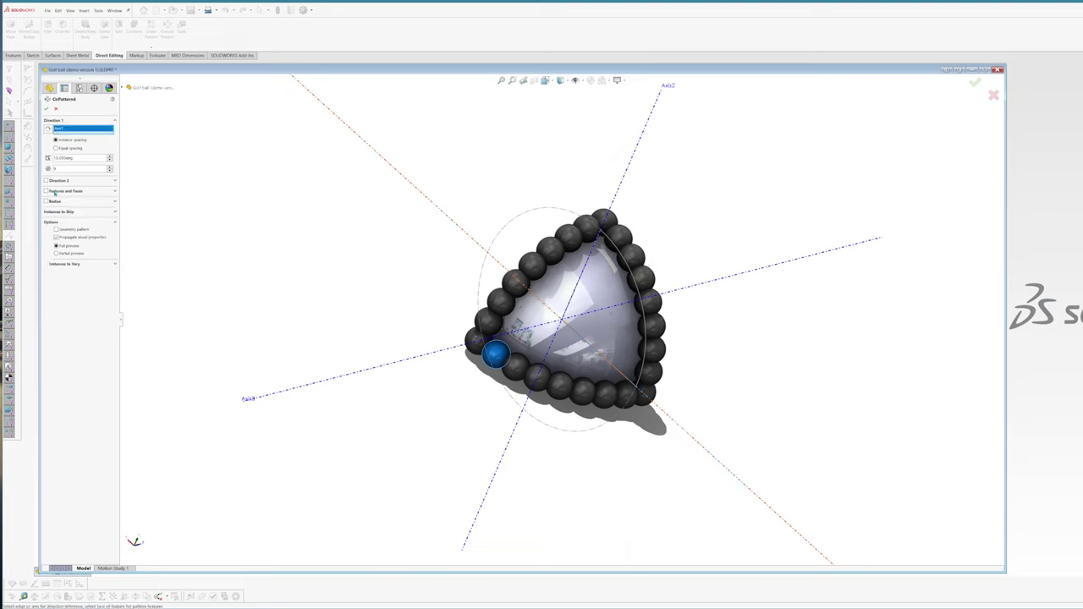
pyautogui.click(53, 201)
pyautogui.click(496, 357)
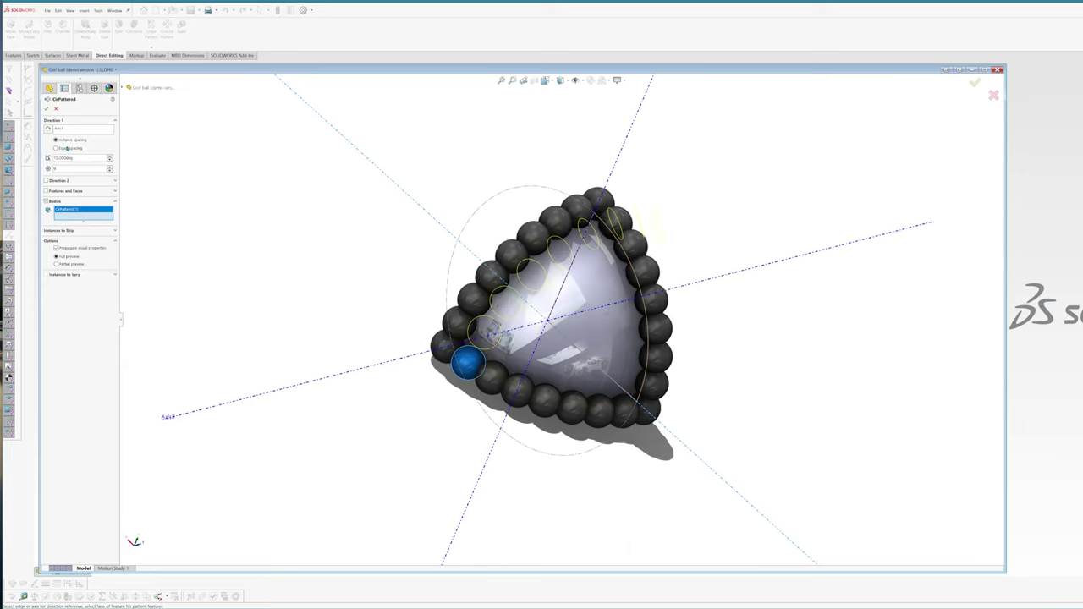
# Space the fourth pattern's instances equally over a total angle of 90°.
pyautogui.click(67, 148)
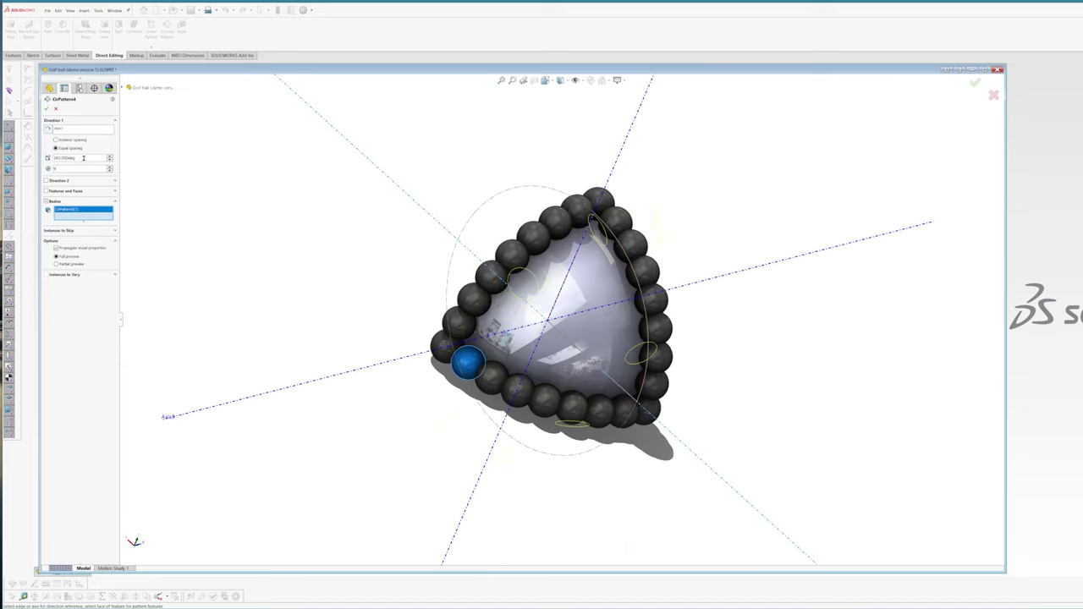
pyautogui.moveTo(85, 158); pyautogui.dragTo(12, 152)
pyautogui.write('90')
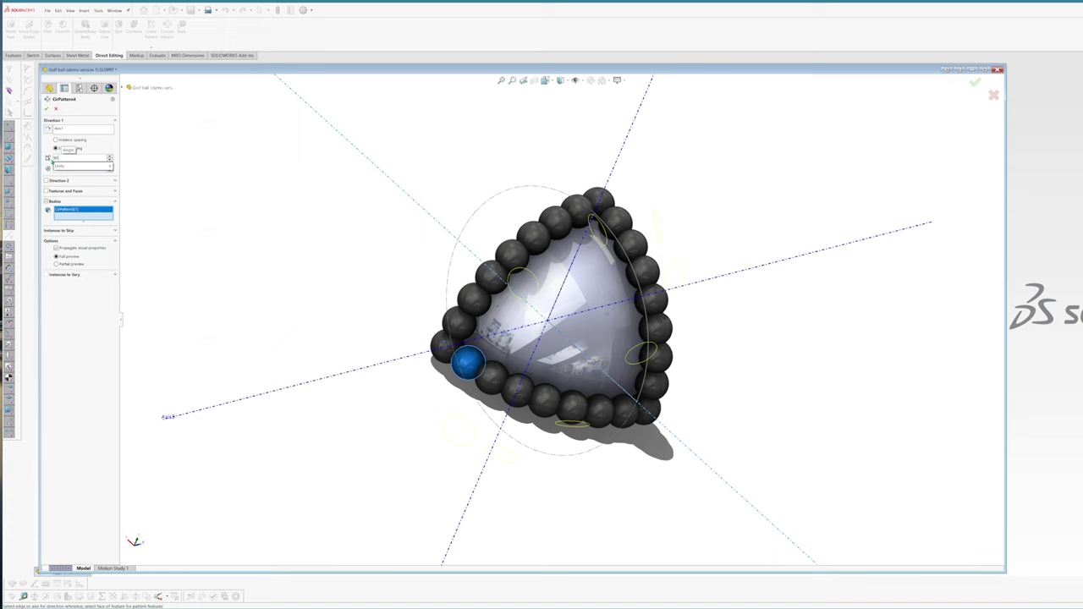
pyautogui.click(243, 253)
pyautogui.moveTo(317, 253); pyautogui.dragTo(312, 324, button='middle')
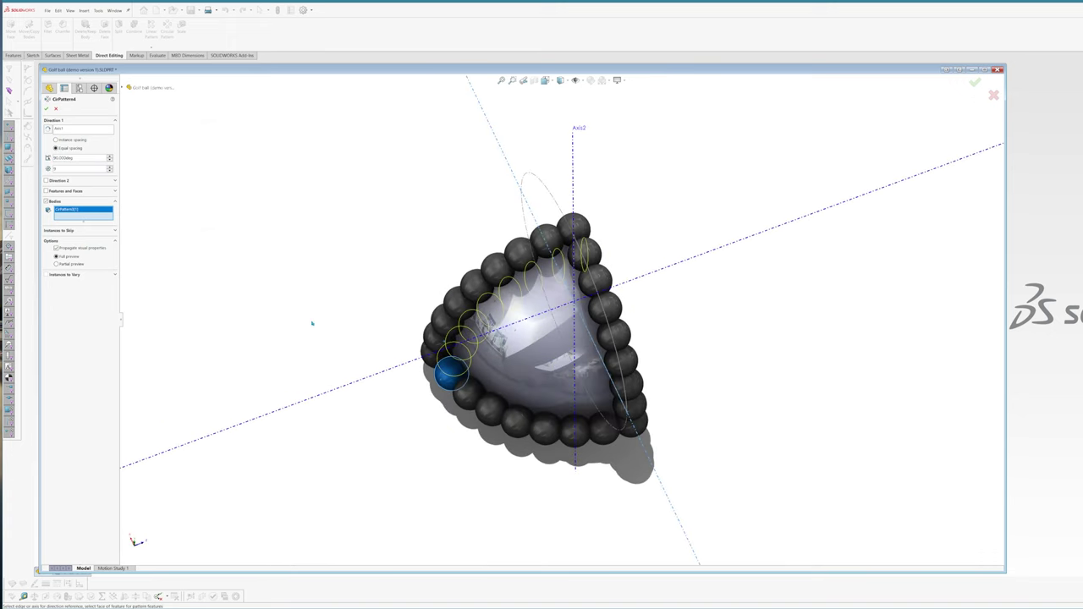
pyautogui.moveTo(309, 284); pyautogui.dragTo(413, 266, button='middle')
pyautogui.moveTo(687, 288); pyautogui.dragTo(648, 334, button='middle')
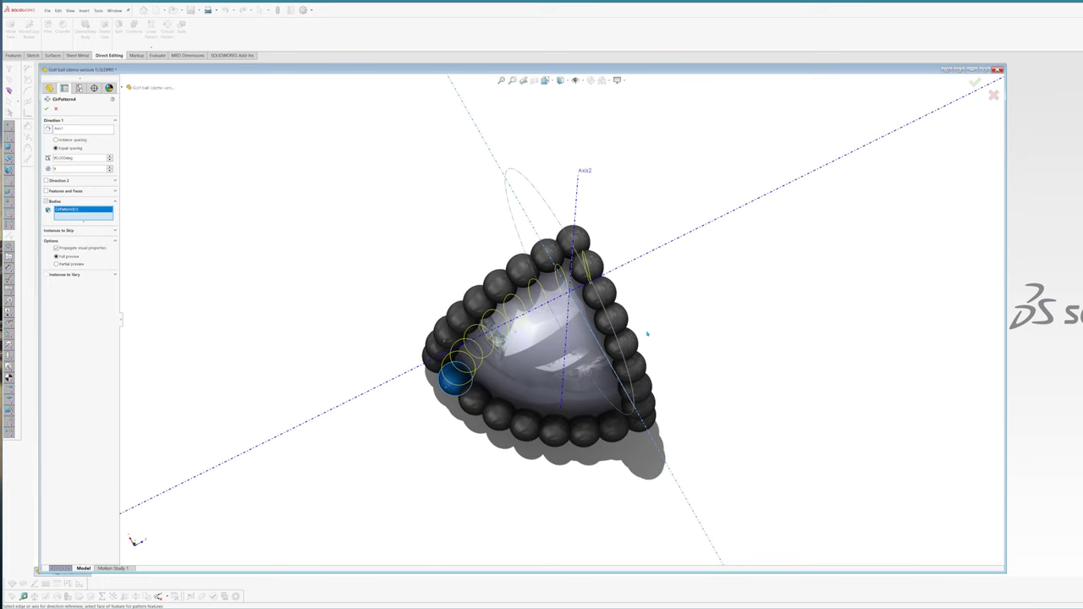
# Skip the last instance, which overlaps the existing sphere on the opposite edge row, and complete the fourth circular pattern.
pyautogui.click(69, 231)
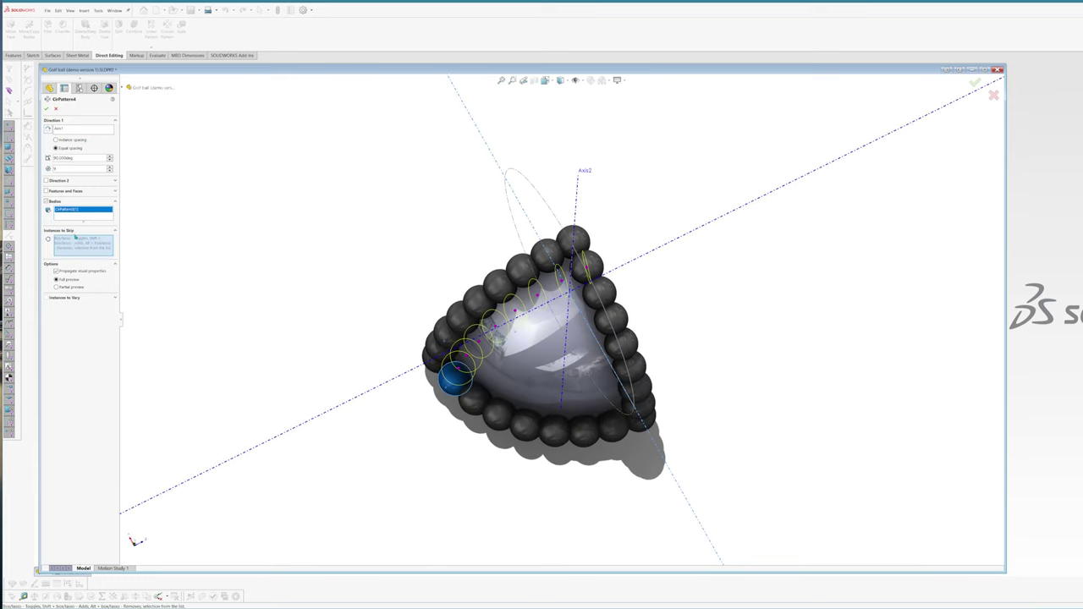
pyautogui.click(587, 269)
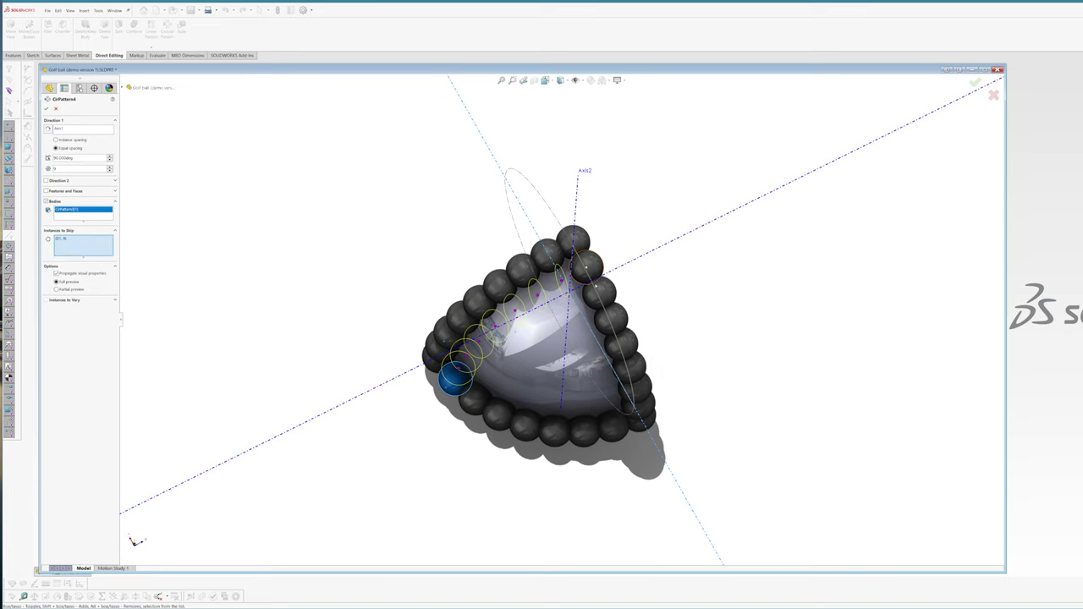
pyautogui.moveTo(587, 269); pyautogui.dragTo(679, 282, button='middle')
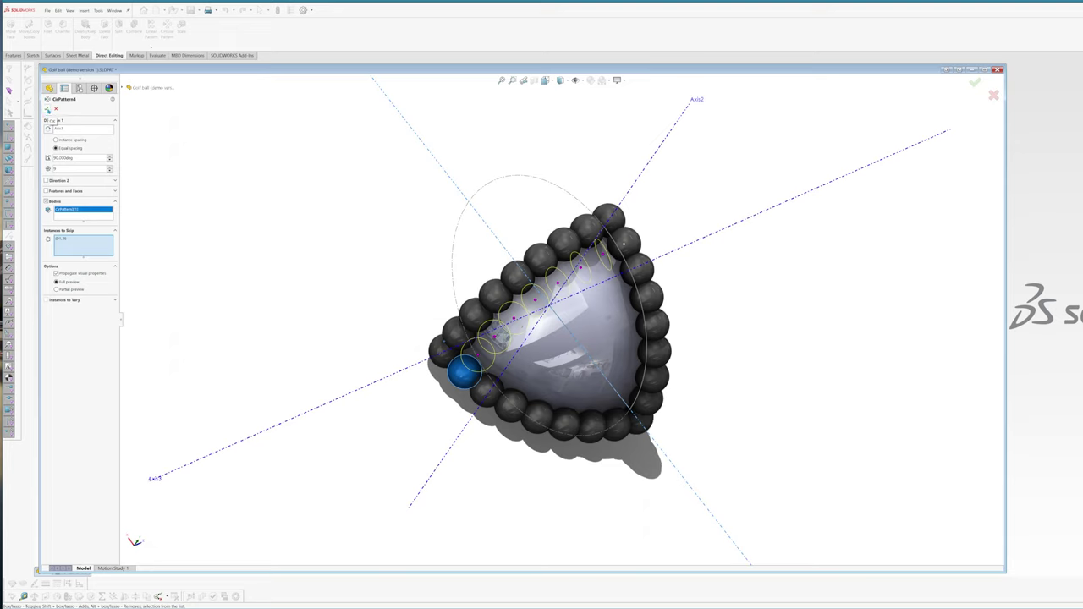
pyautogui.click(48, 110)
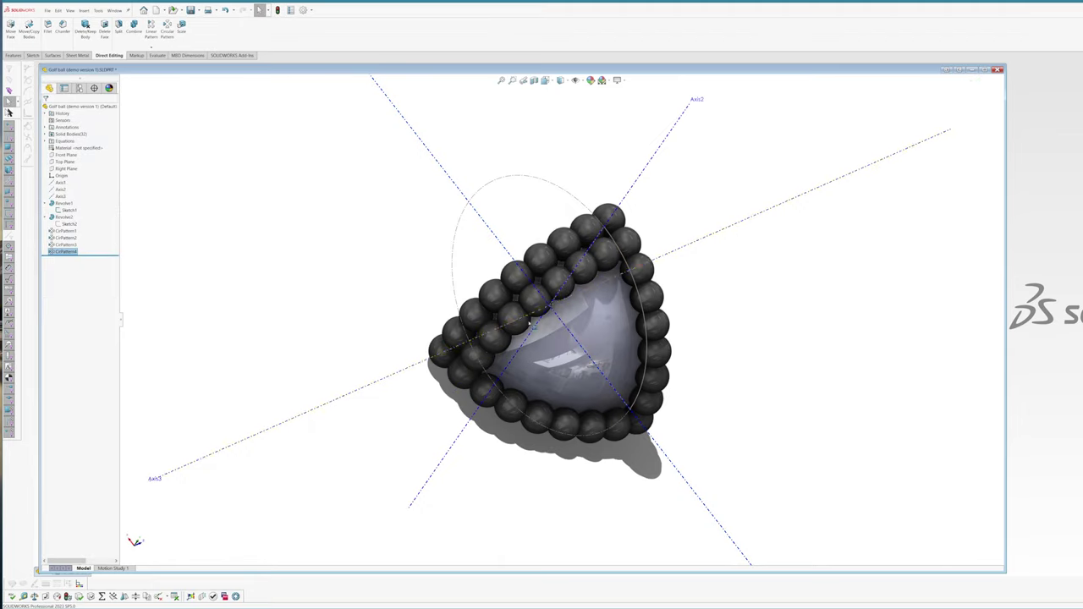
# Start a fifth circular pattern of bodies, choosing the next sphere along the edge row after the fourth pattern's starting sphere.
pyautogui.moveTo(568, 332); pyautogui.dragTo(370, 378, button='middle')
pyautogui.scroll(-3, 495, 376)
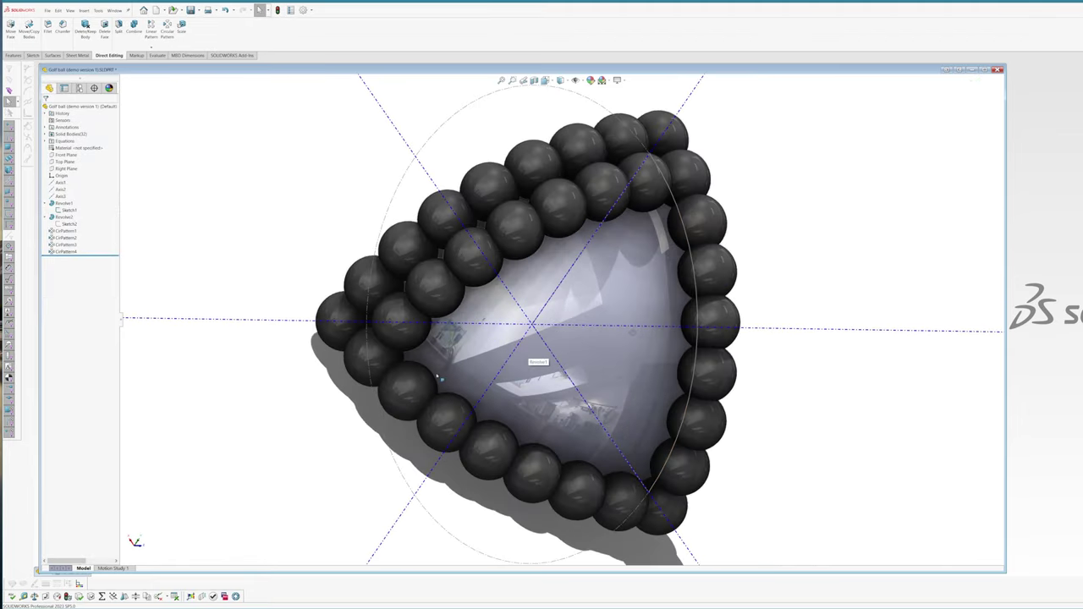
pyautogui.moveTo(495, 375); pyautogui.dragTo(415, 328, button='middle')
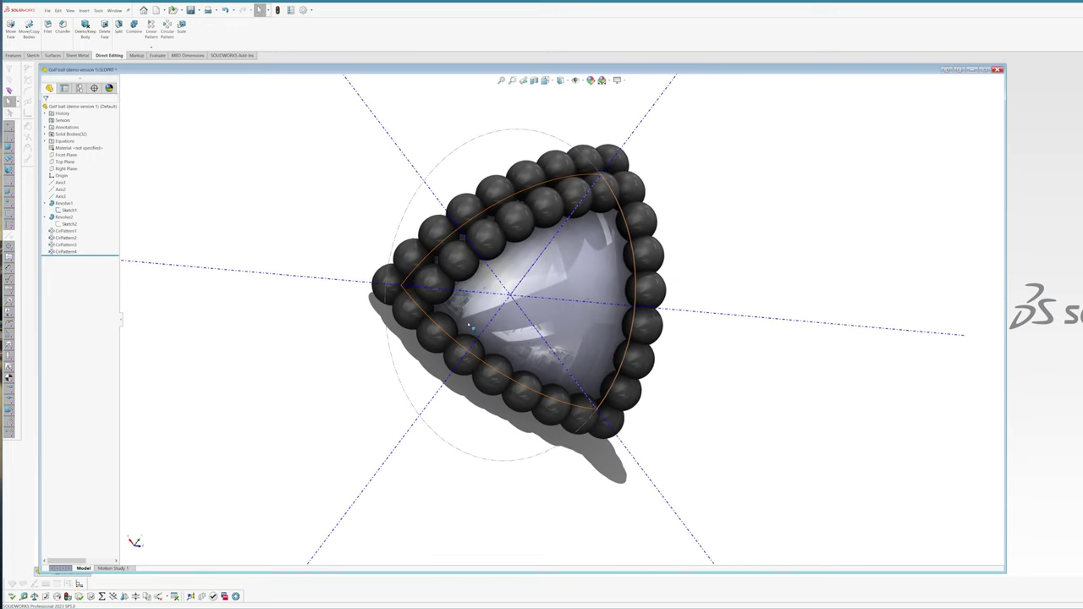
pyautogui.scroll(-2, 415, 328)
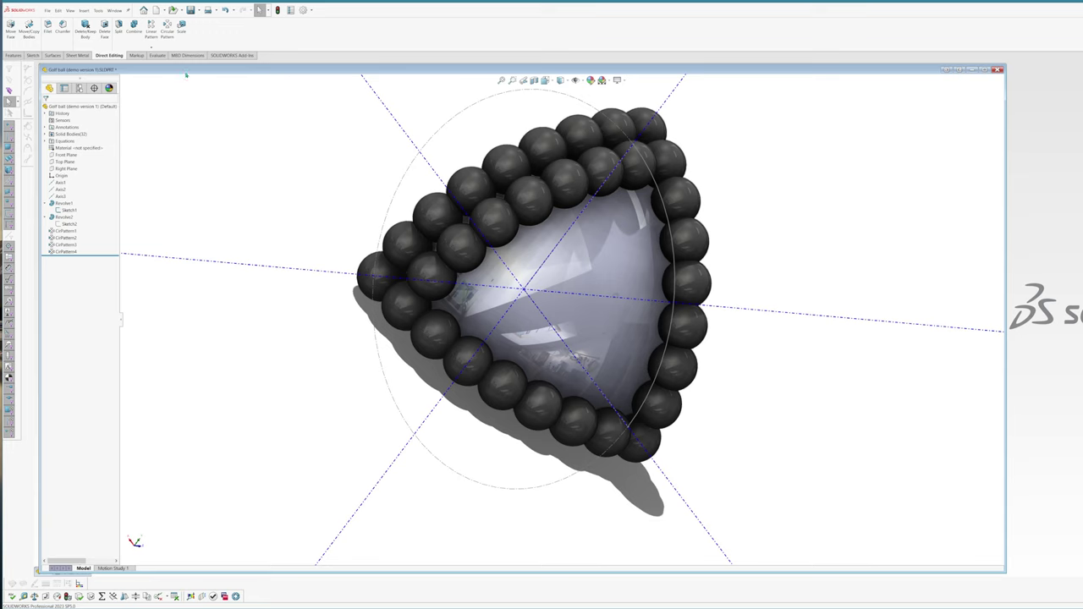
pyautogui.click(168, 34)
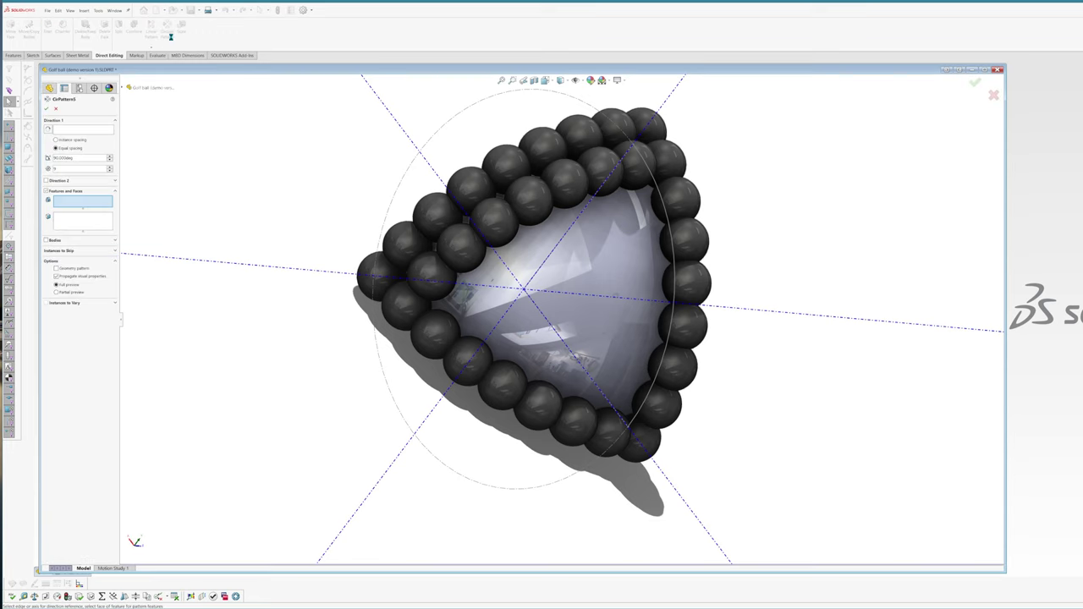
pyautogui.click(56, 191)
pyautogui.click(55, 201)
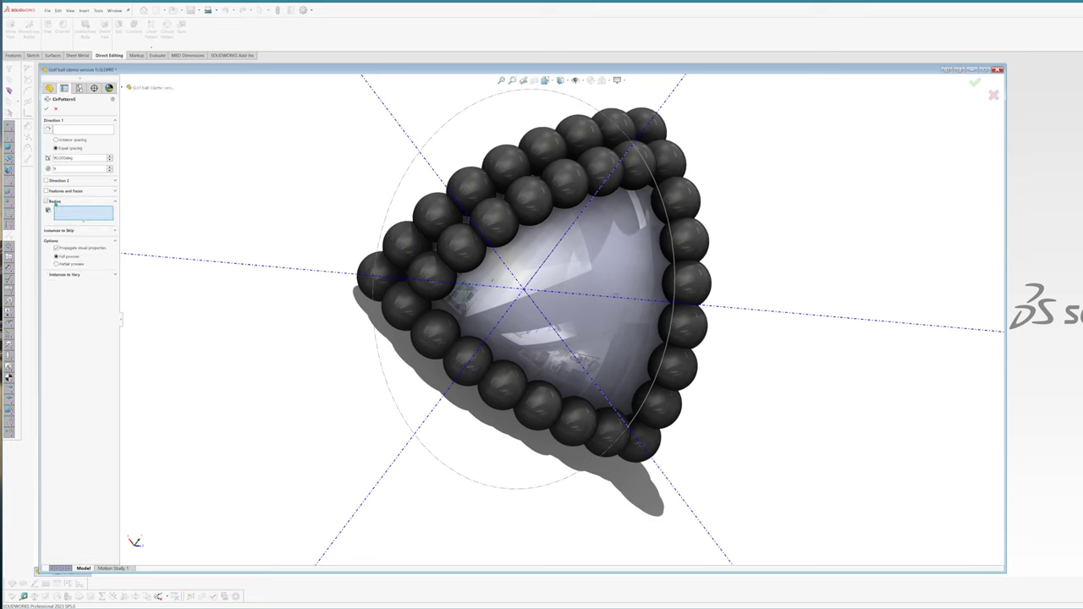
pyautogui.click(435, 335)
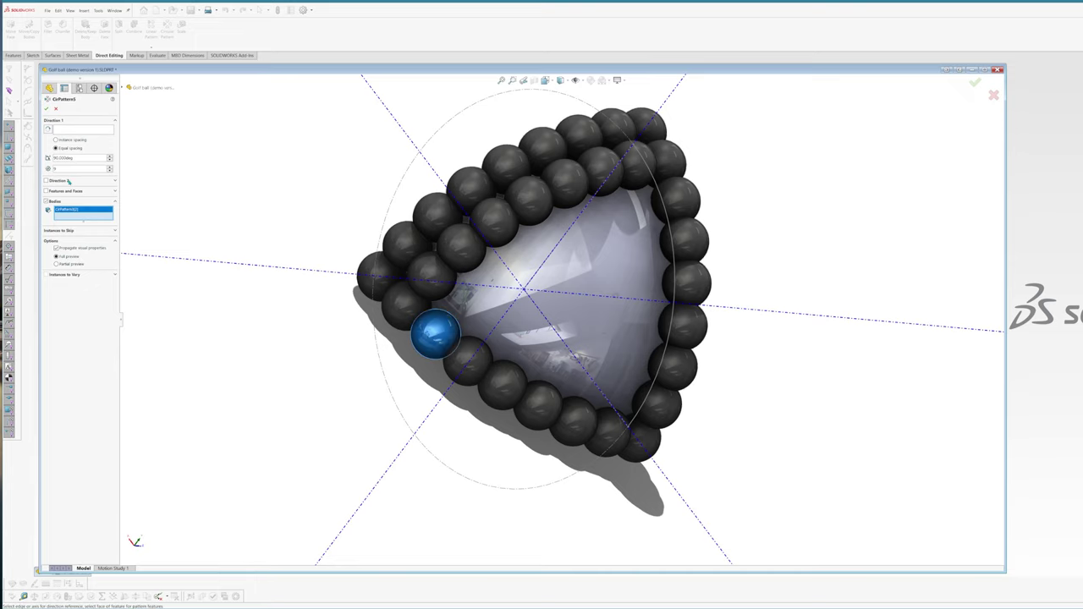
# Set the fifth pattern to rotate around Axis1 and reduce it to 8 equally spaced instances.
pyautogui.click(67, 130)
pyautogui.scroll(3, 562, 320)
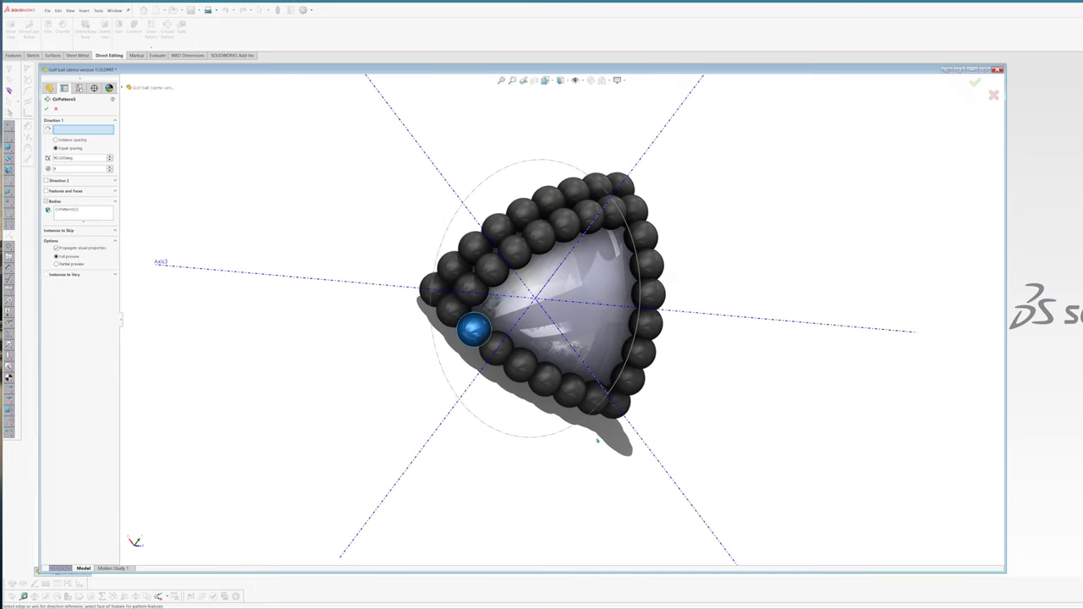
pyautogui.click(642, 435)
pyautogui.moveTo(568, 269); pyautogui.dragTo(571, 291, button='middle')
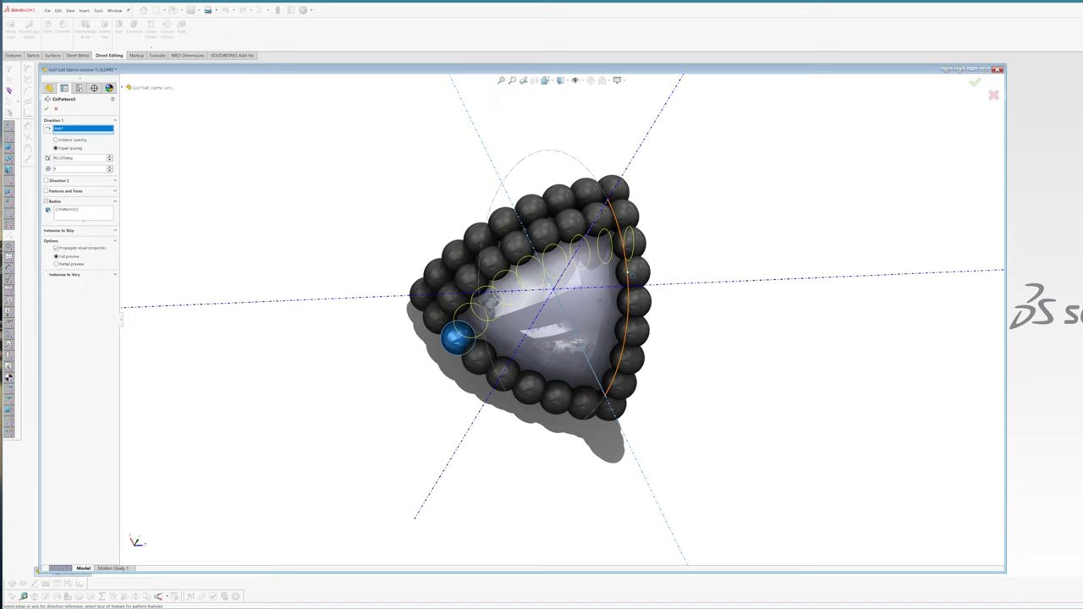
pyautogui.scroll(-3, 562, 256)
pyautogui.moveTo(560, 262); pyautogui.dragTo(548, 344, button='middle')
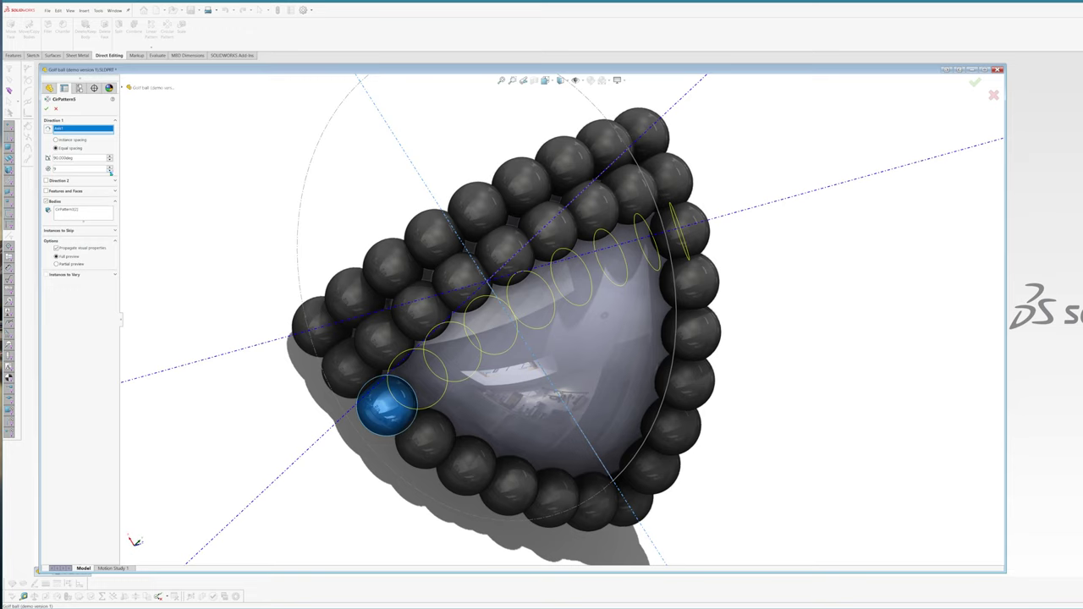
pyautogui.click(110, 171)
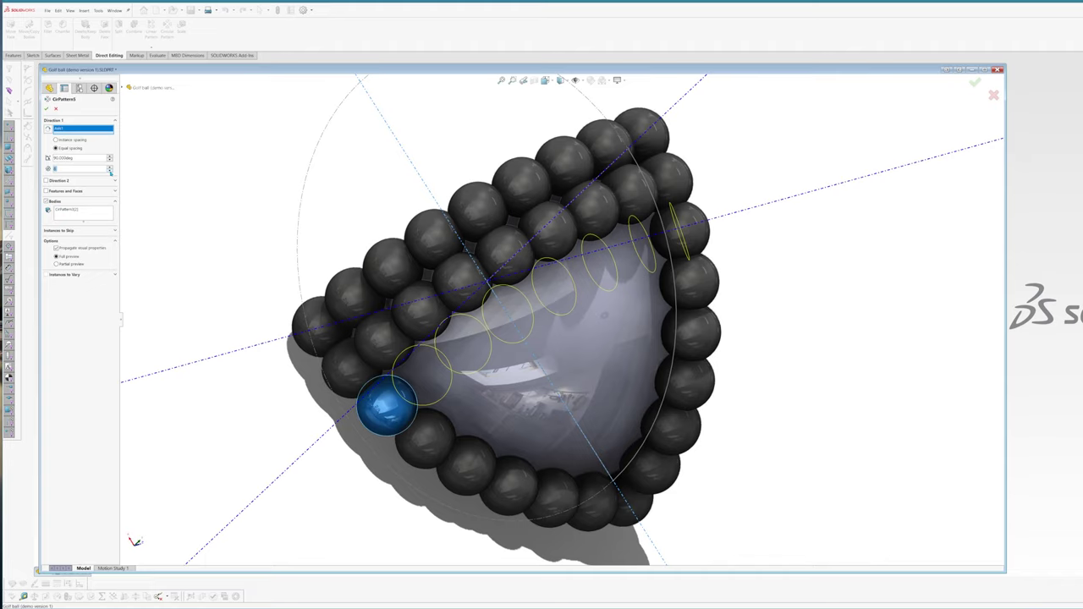
pyautogui.moveTo(441, 326); pyautogui.dragTo(475, 284, button='middle')
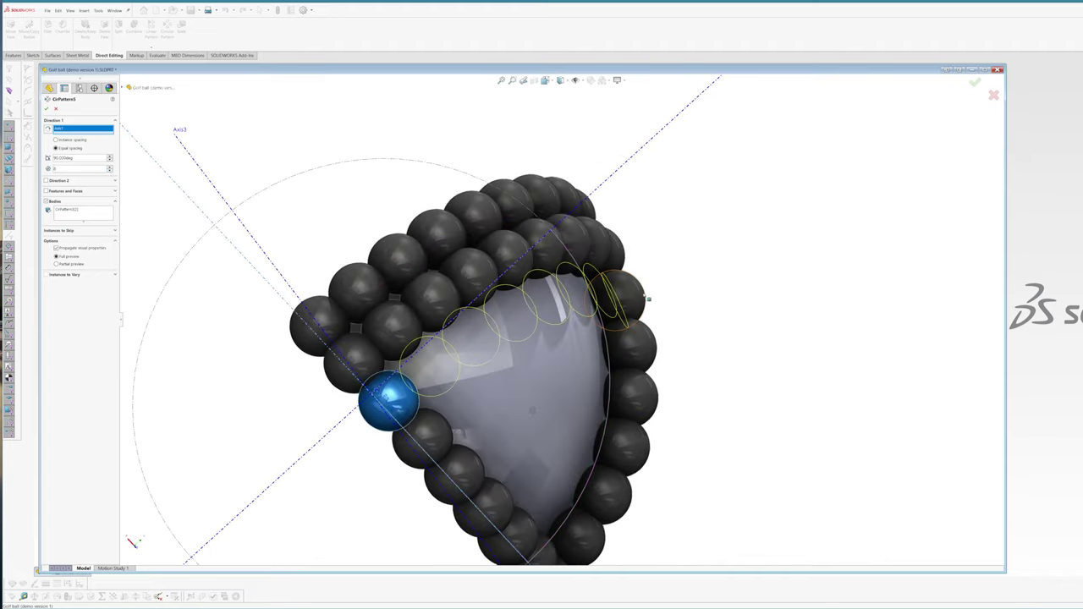
pyautogui.moveTo(647, 300); pyautogui.dragTo(602, 372, button='middle')
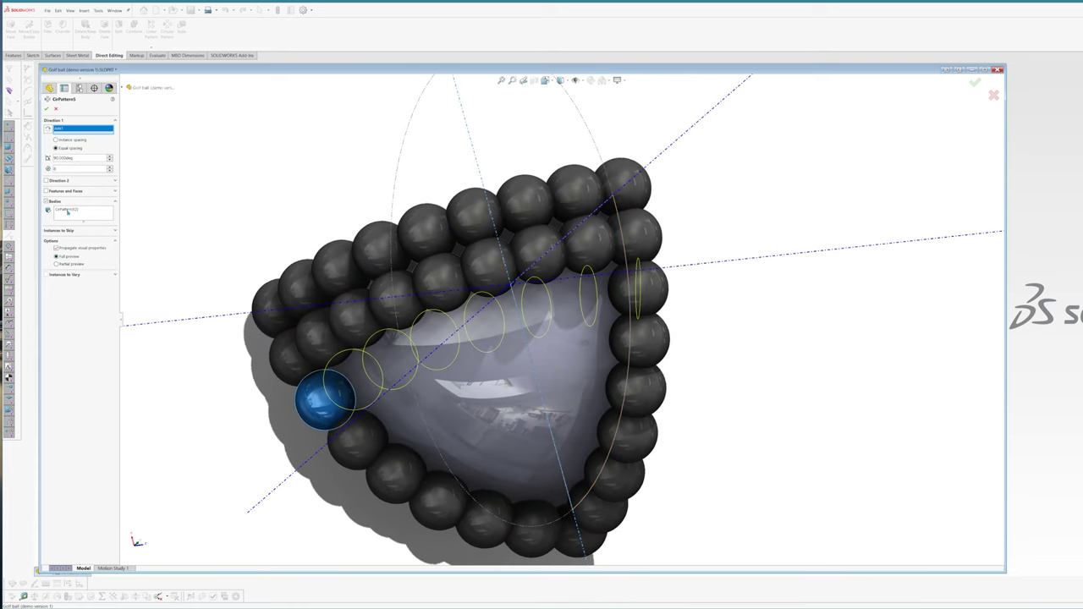
# Skip the fifth pattern's last instance, which overlaps the sphere on the opposite edge row, and complete the pattern.
pyautogui.click(70, 231)
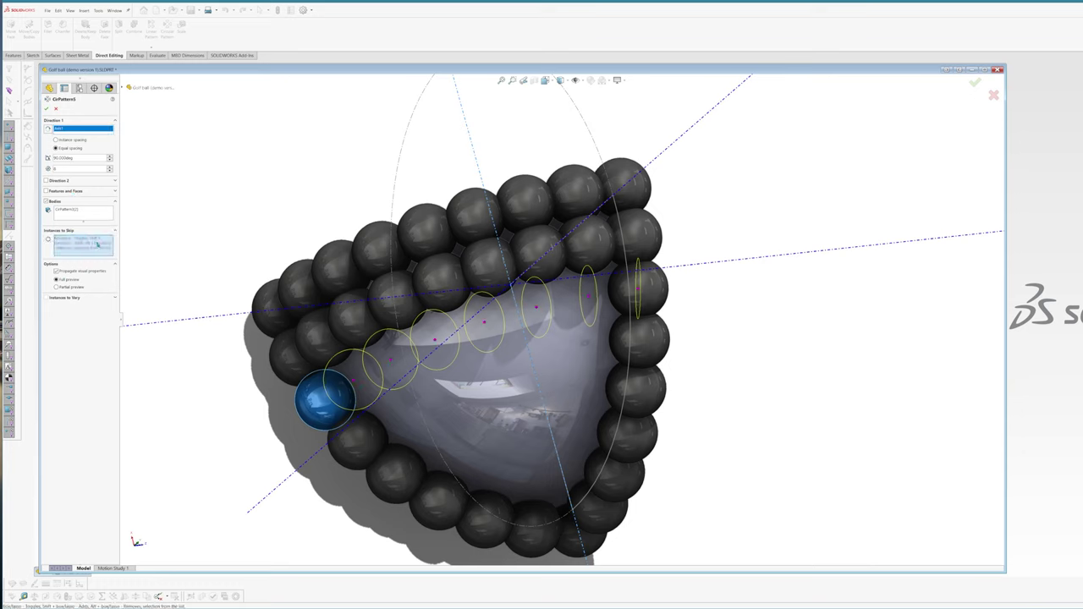
pyautogui.click(640, 291)
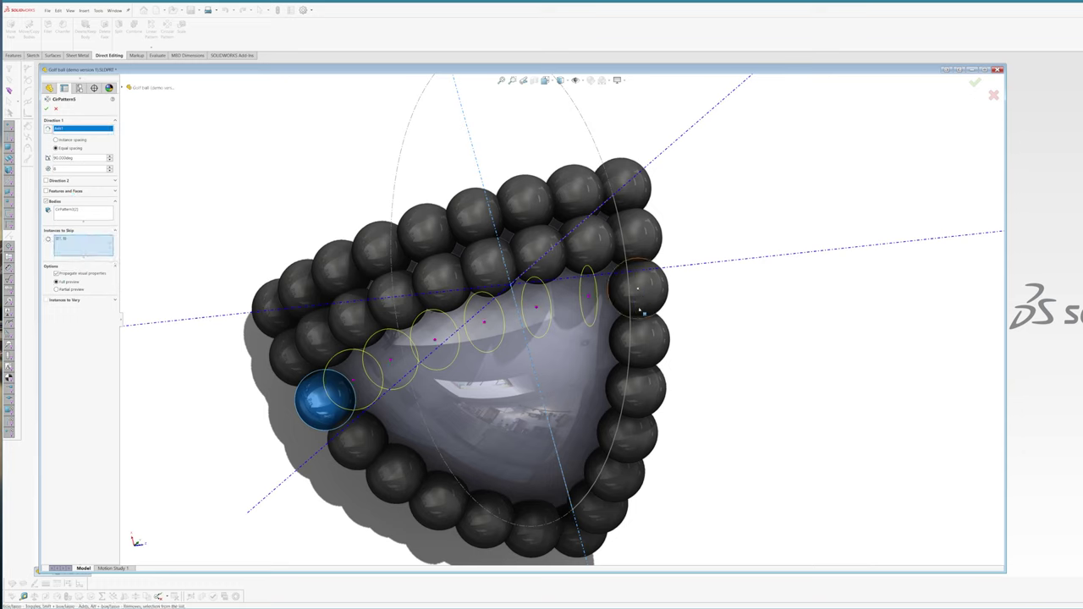
pyautogui.click(47, 109)
pyautogui.moveTo(484, 345); pyautogui.dragTo(573, 315, button='middle')
pyautogui.scroll(5, 564, 320)
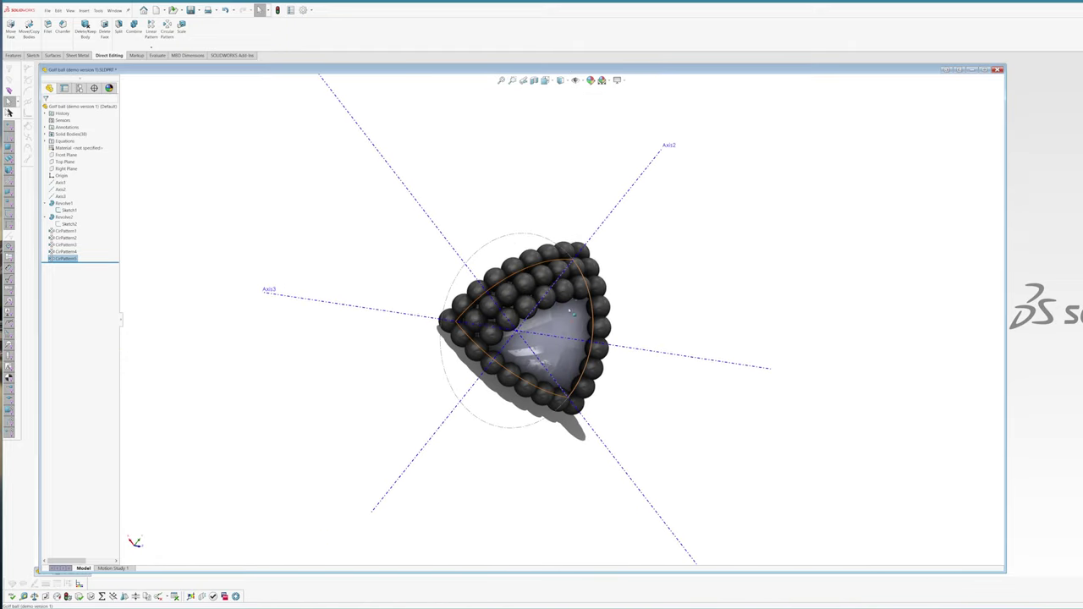
pyautogui.scroll(-5, 573, 314)
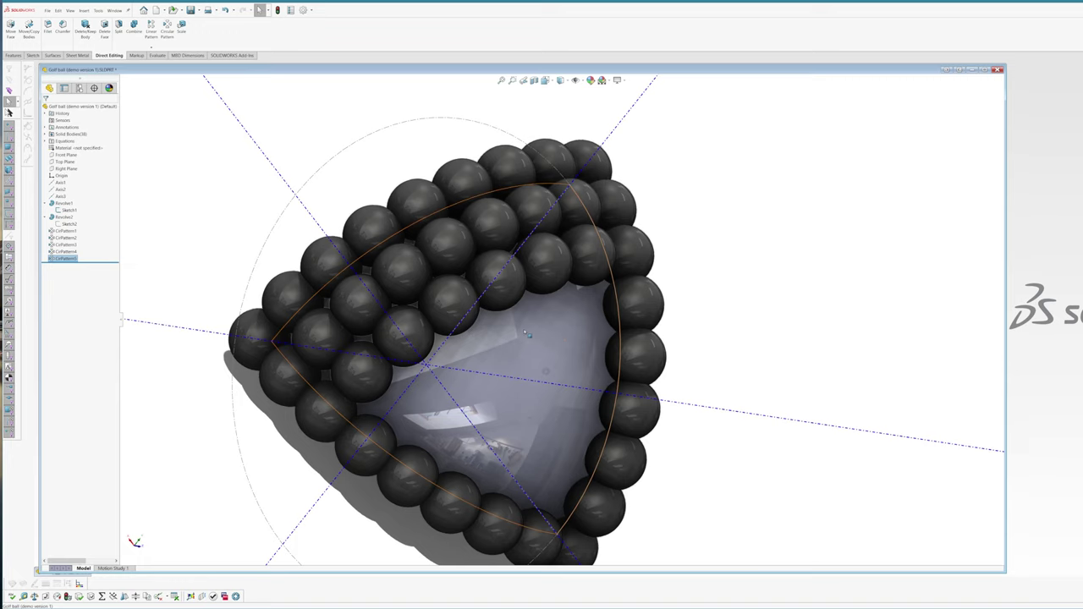
pyautogui.moveTo(528, 334); pyautogui.dragTo(542, 390, button='middle')
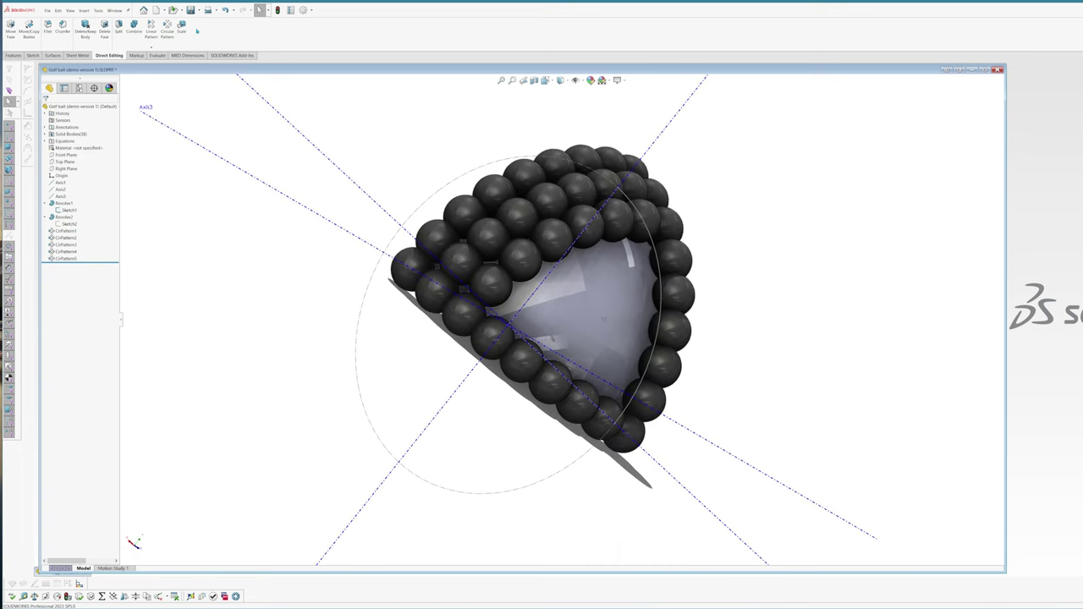
# Start a sixth circular pattern of bodies, choosing the next sphere along the edge row after the fifth pattern's starting sphere.
pyautogui.click(165, 32)
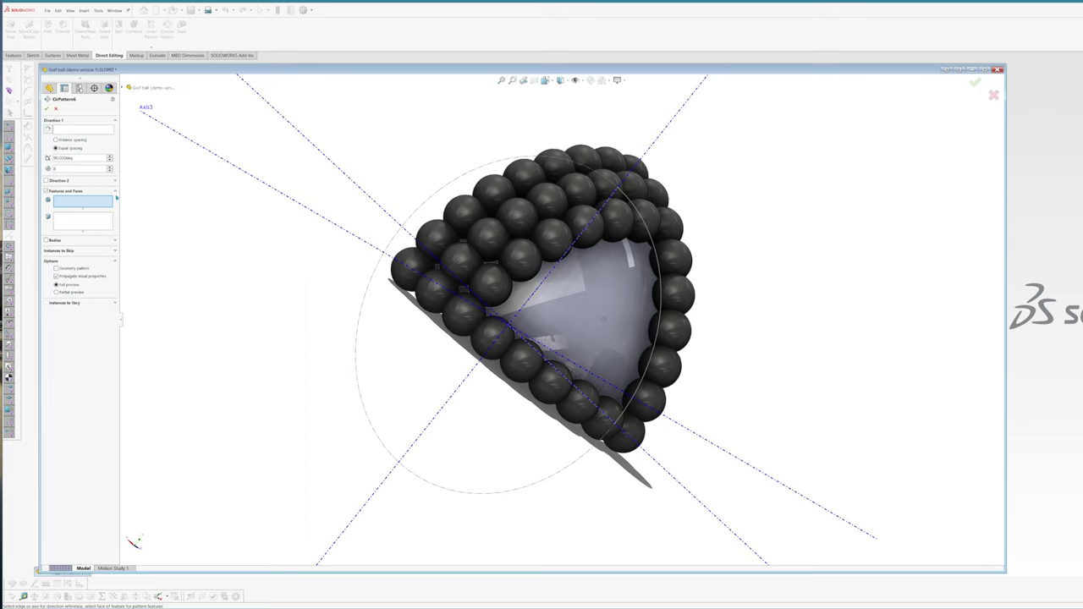
pyautogui.click(47, 240)
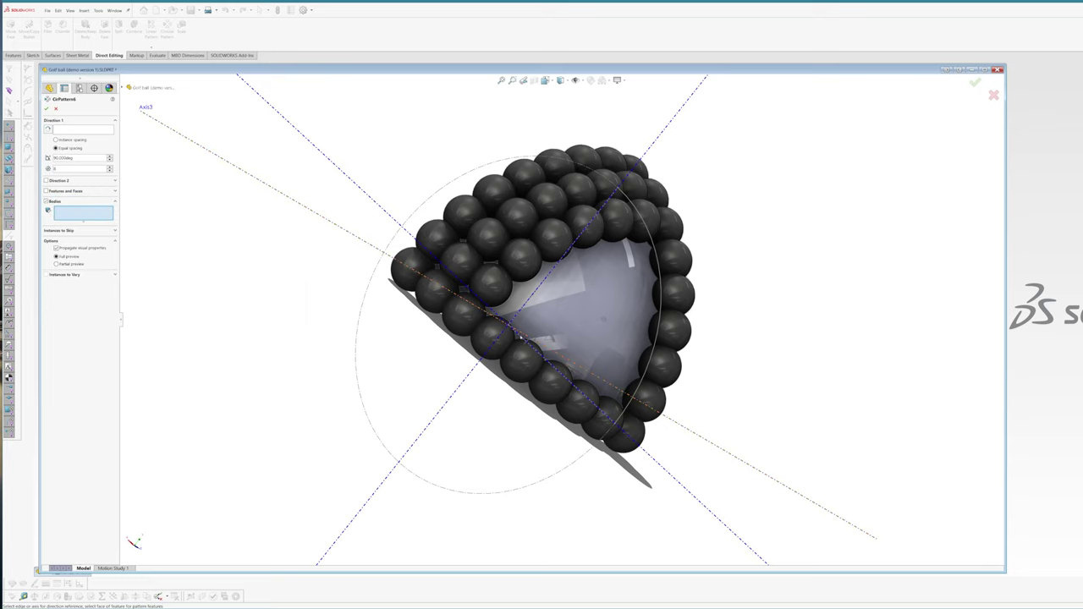
pyautogui.click(483, 341)
pyautogui.scroll(2, 548, 342)
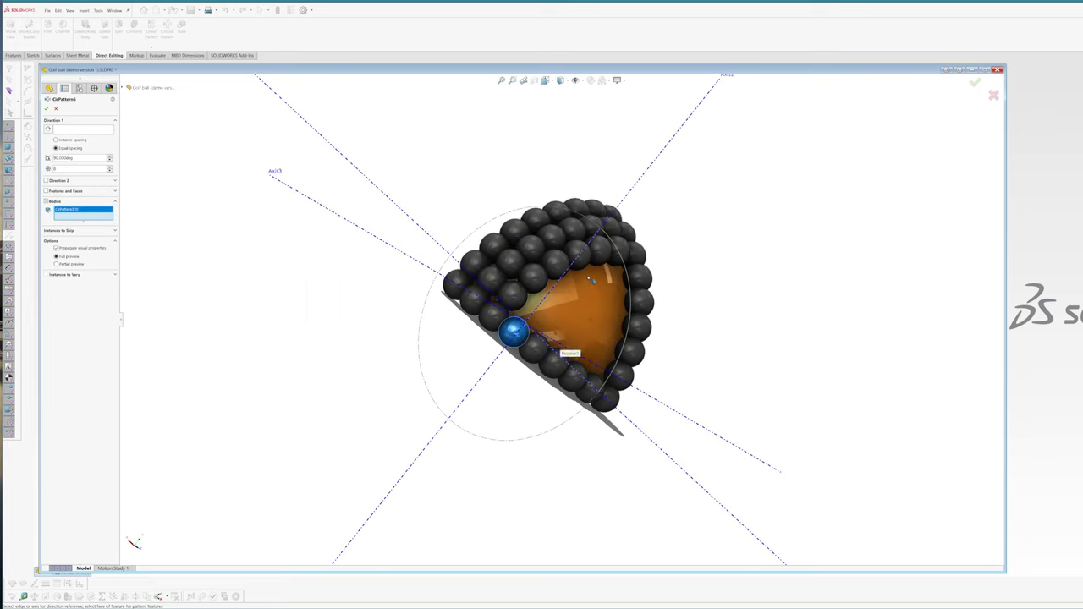
pyautogui.scroll(-3, 552, 340)
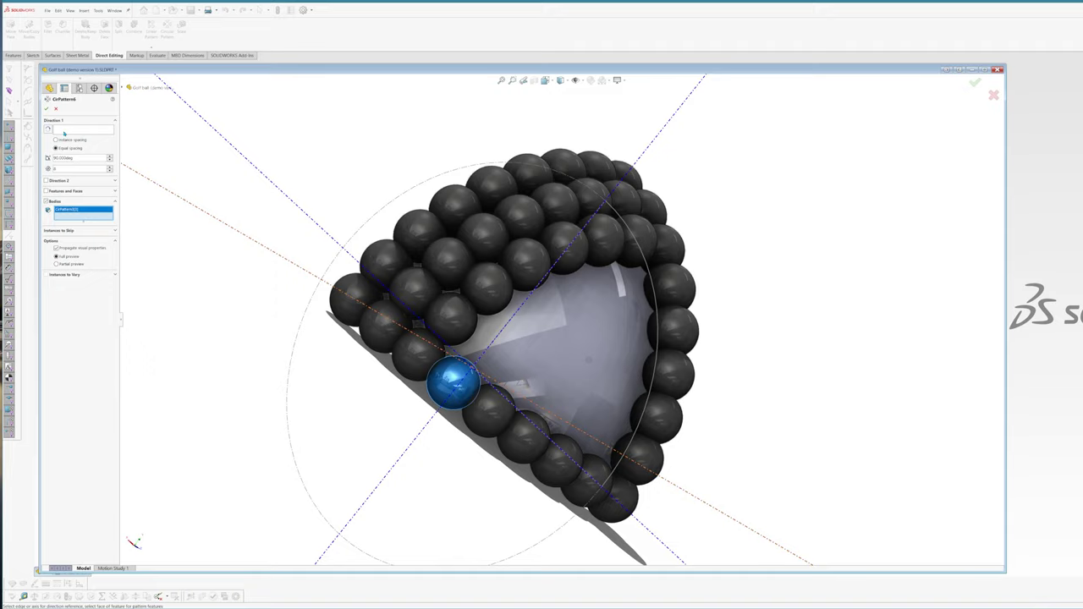
# Set the sixth pattern to rotate around Axis1 and reduce it to 7 equally spaced instances.
pyautogui.click(72, 133)
pyautogui.scroll(2, 348, 350)
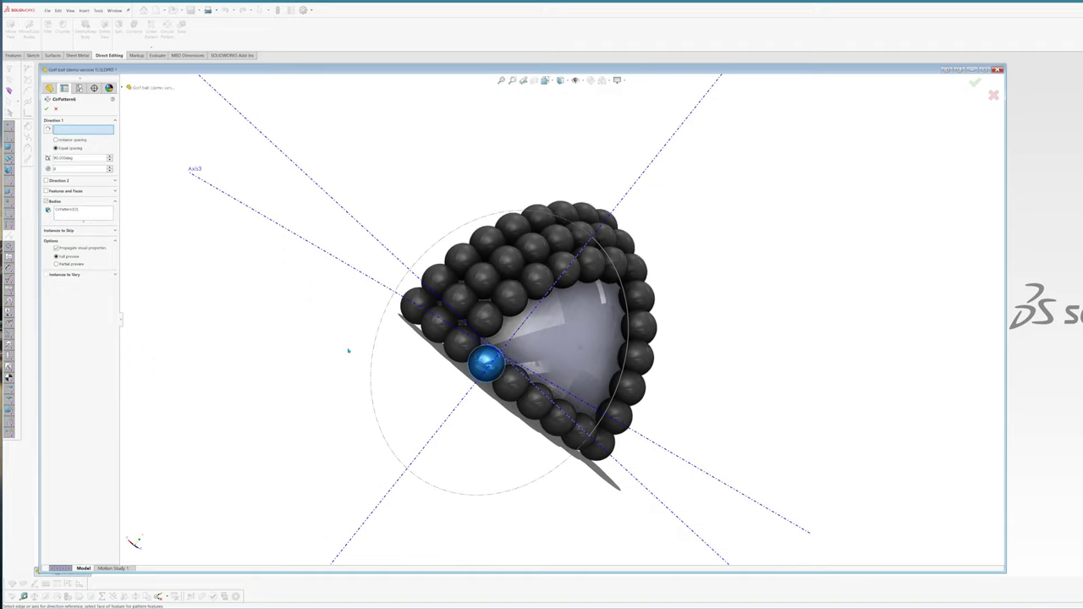
pyautogui.moveTo(622, 445); pyautogui.dragTo(616, 476, button='middle')
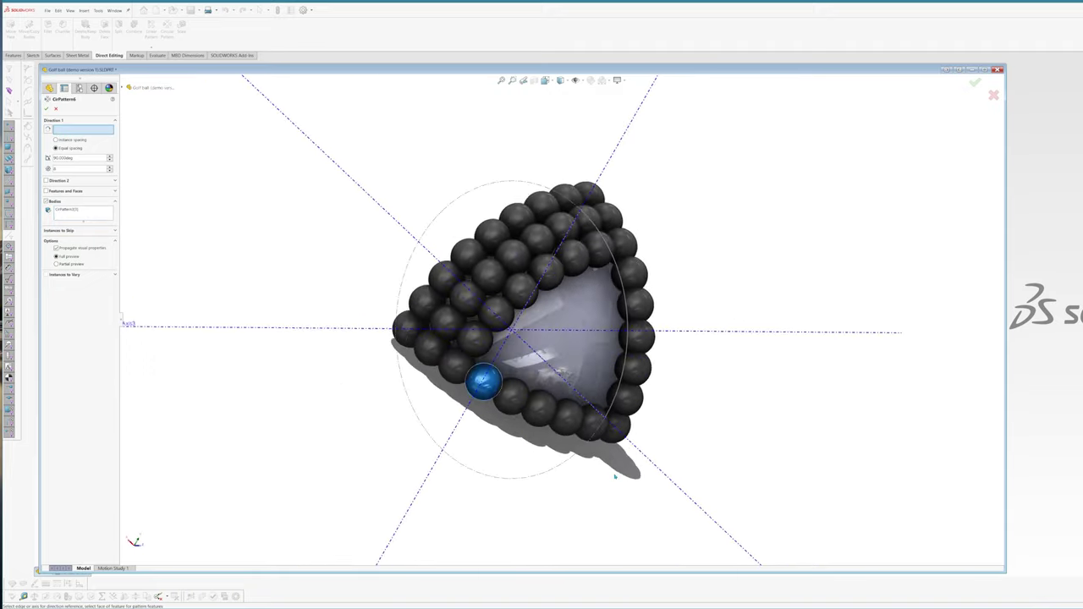
pyautogui.click(645, 457)
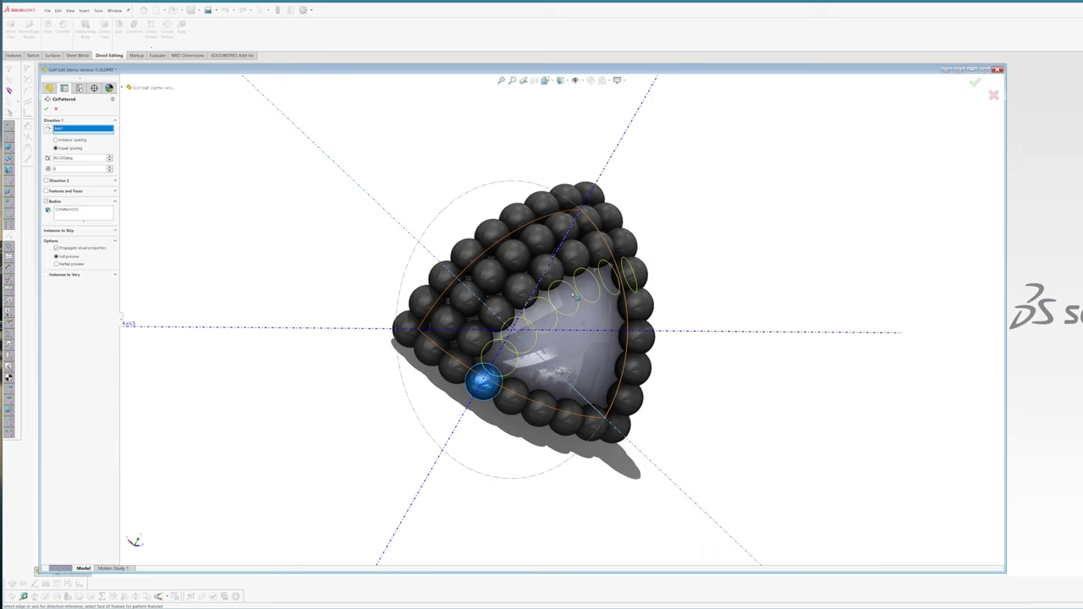
pyautogui.scroll(-2, 572, 281)
pyautogui.moveTo(559, 284); pyautogui.dragTo(588, 260, button='middle')
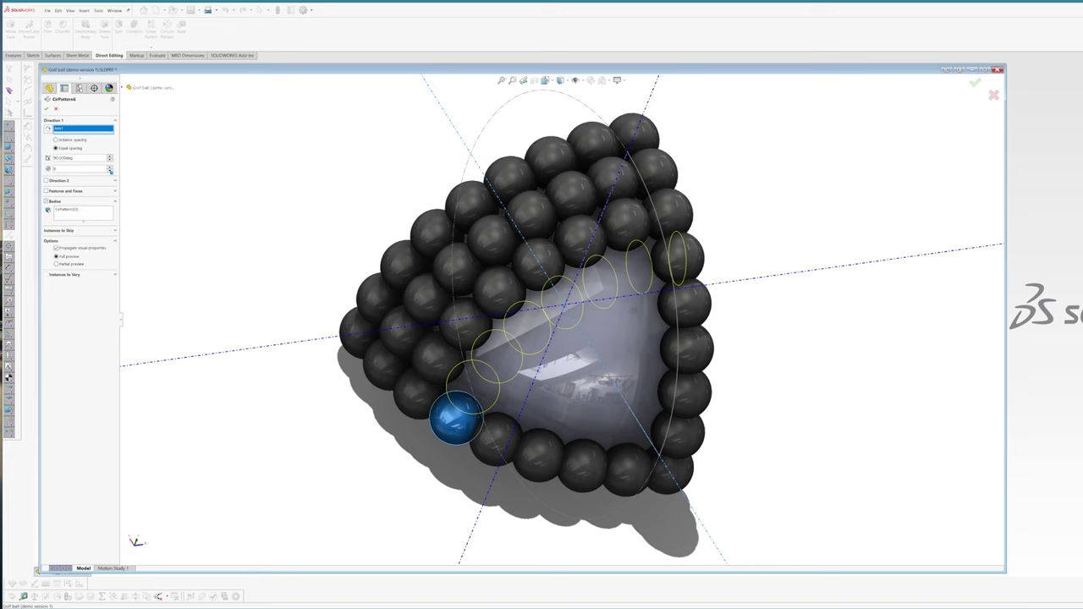
pyautogui.click(109, 171)
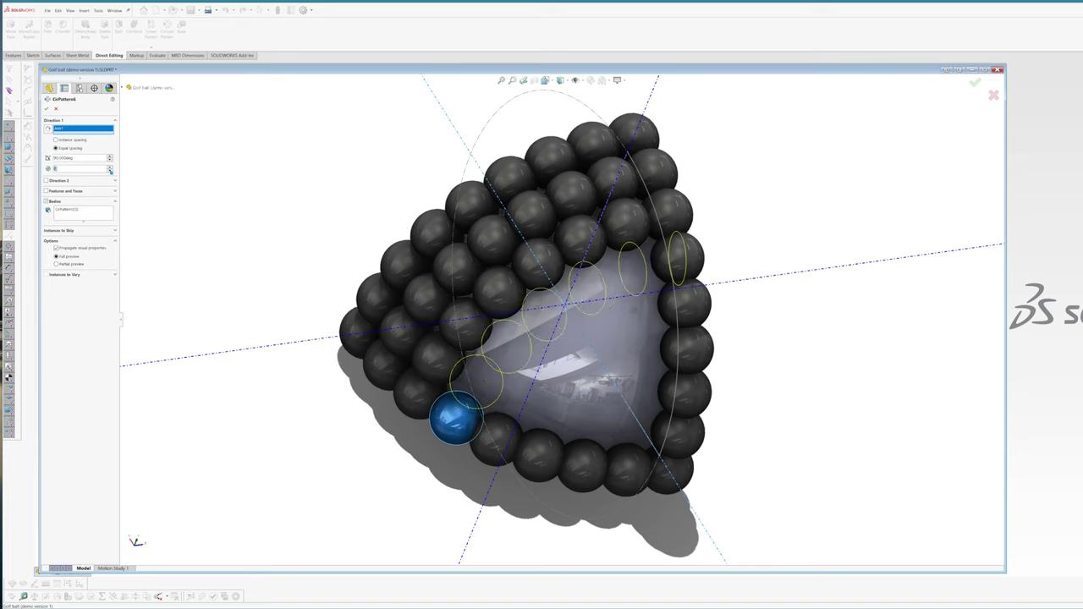
# Skip the sixth pattern's last instance, which overlaps the sphere on the opposite edge row, and complete the pattern.
pyautogui.click(70, 230)
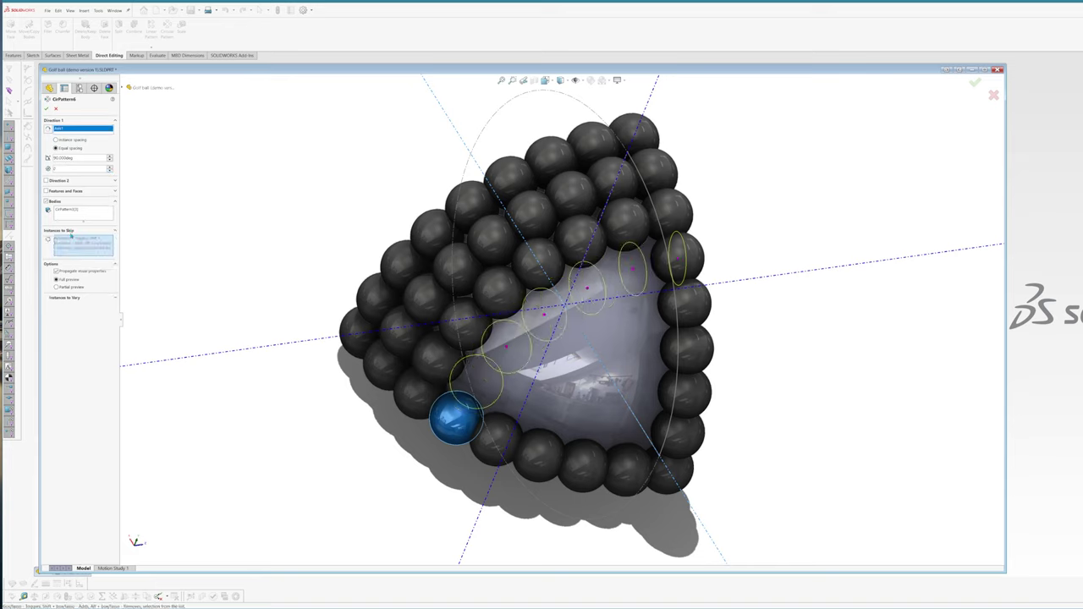
pyautogui.click(679, 260)
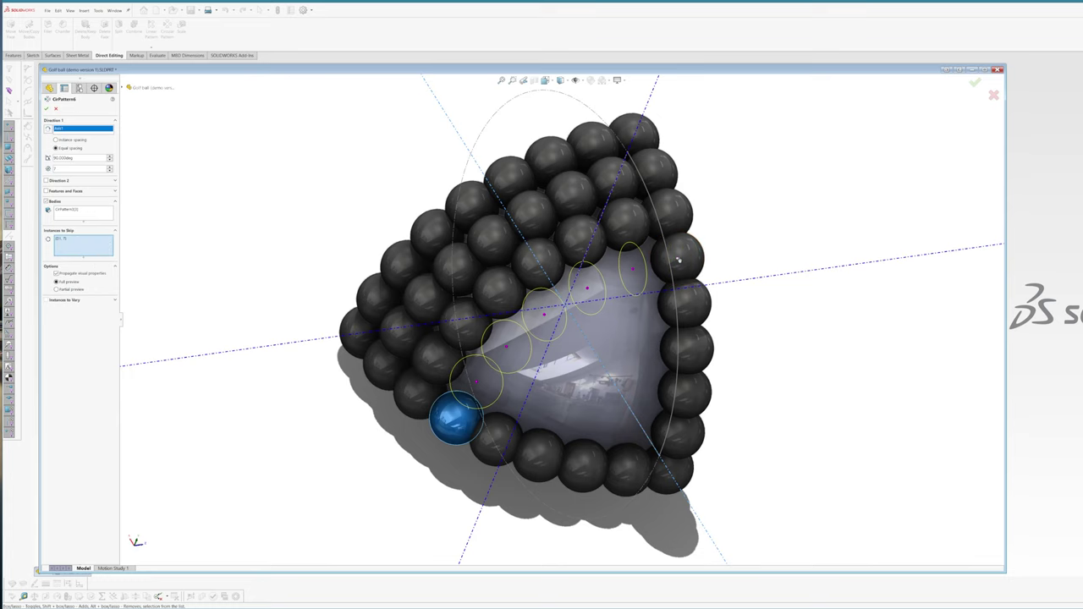
pyautogui.click(48, 109)
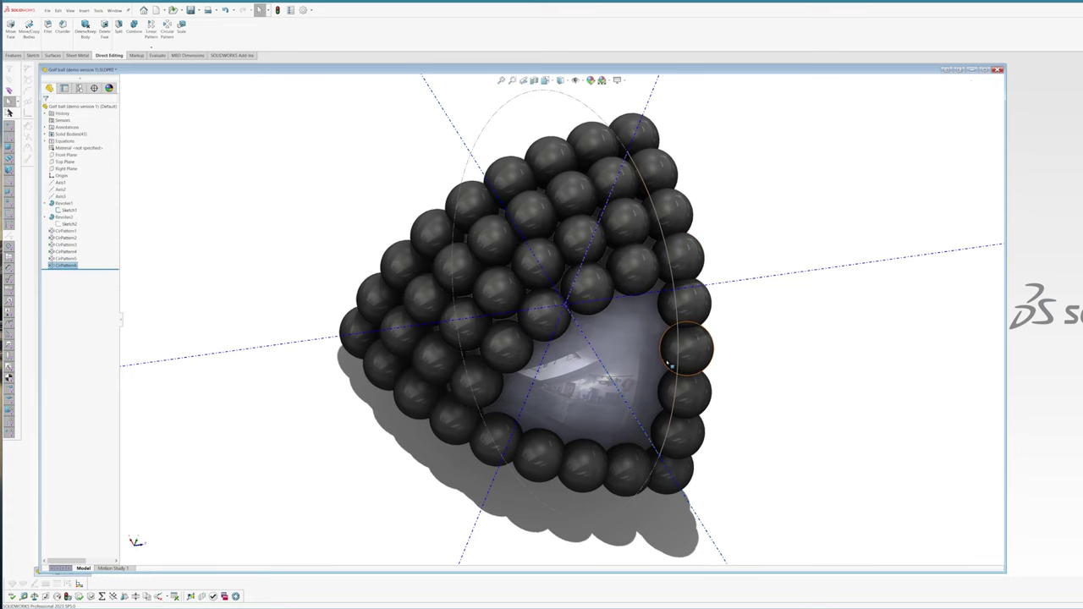
# Start a seventh circular pattern of bodies, choosing the next sphere along the edge row after the sixth pattern's starting sphere.
pyautogui.moveTo(660, 364); pyautogui.dragTo(593, 396, button='middle')
pyautogui.scroll(5, 665, 361)
pyautogui.scroll(-5, 620, 362)
pyautogui.moveTo(520, 266); pyautogui.dragTo(474, 326, button='middle')
pyautogui.scroll(-2, 508, 282)
pyautogui.scroll(4, 576, 284)
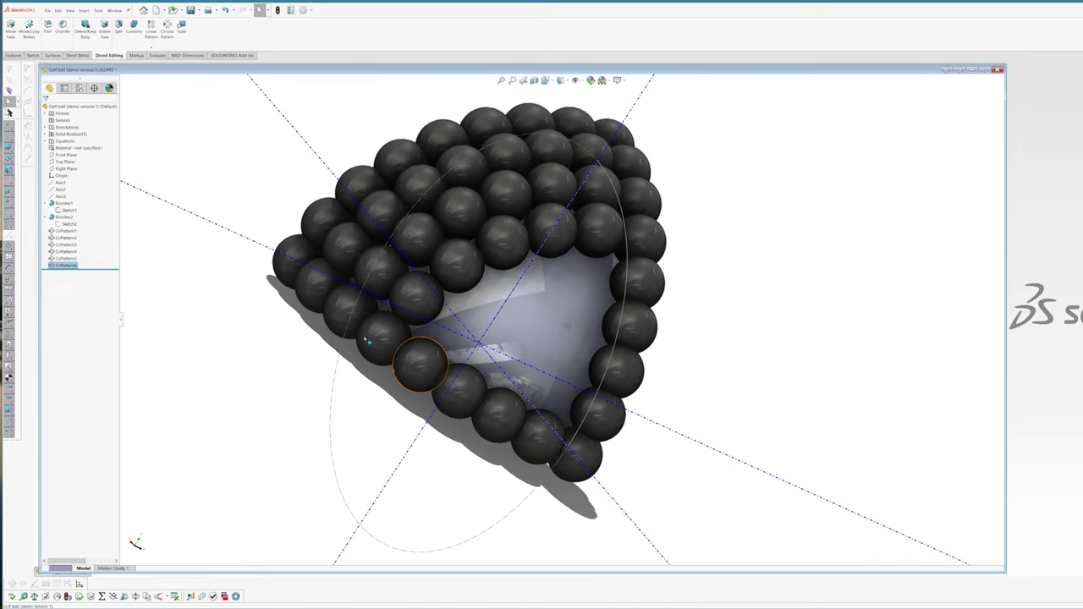
pyautogui.click(174, 34)
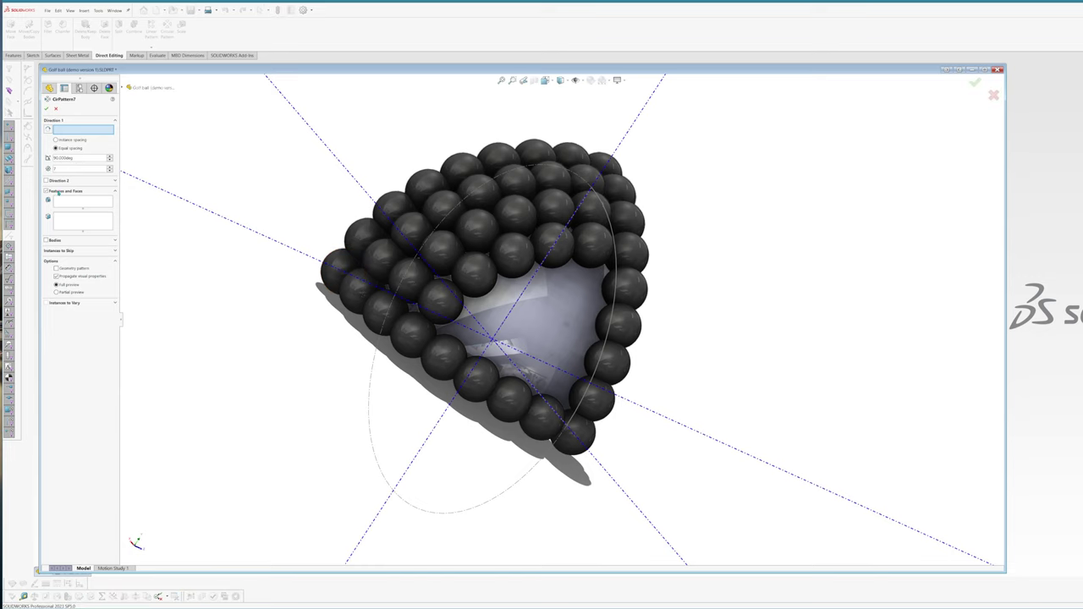
pyautogui.click(57, 192)
pyautogui.click(57, 200)
pyautogui.click(444, 359)
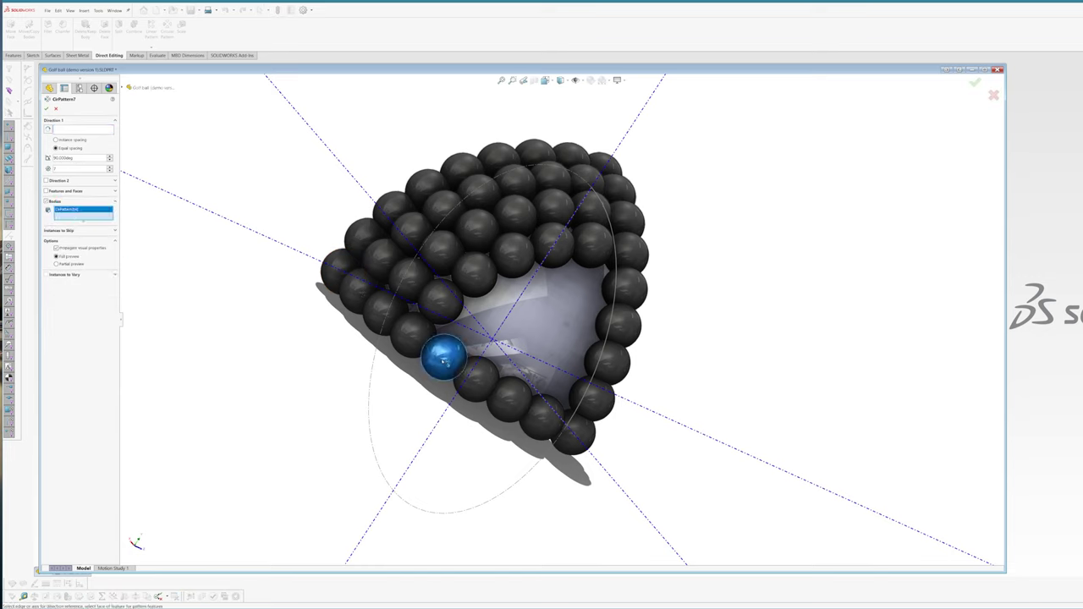
# Rotate the seventh pattern around Axis1 with 6 equally spaced instances and complete it.
pyautogui.click(60, 132)
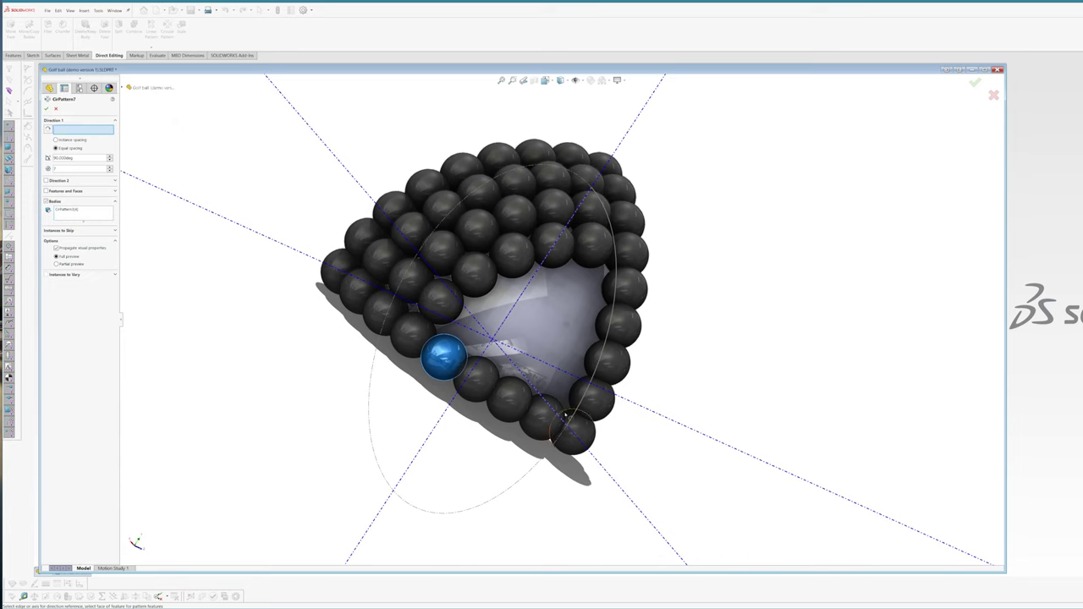
pyautogui.moveTo(563, 432); pyautogui.dragTo(549, 415, button='middle')
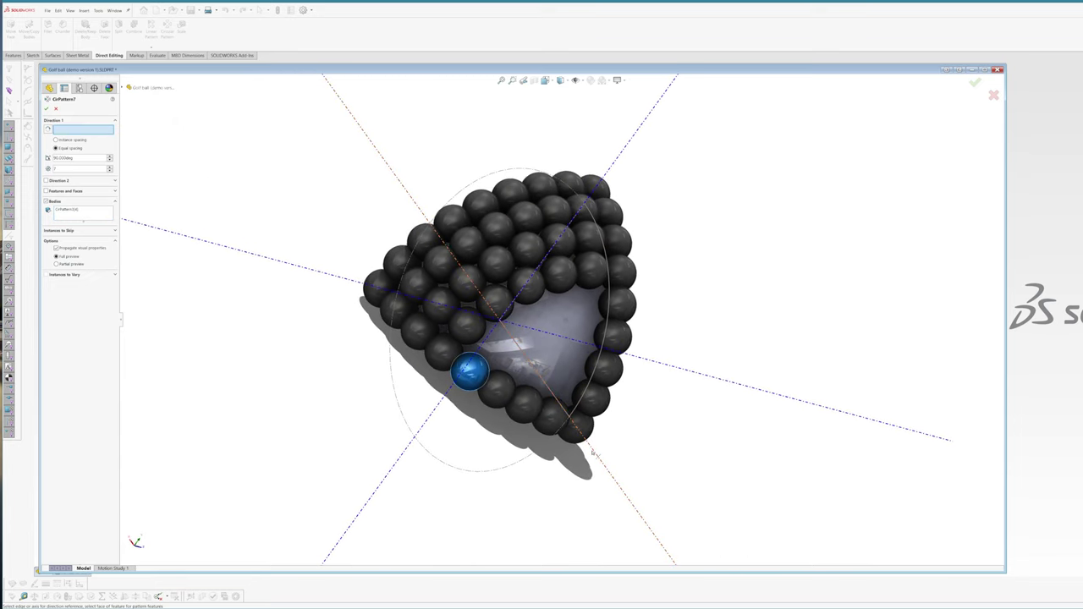
pyautogui.click(538, 331)
pyautogui.scroll(-3, 539, 330)
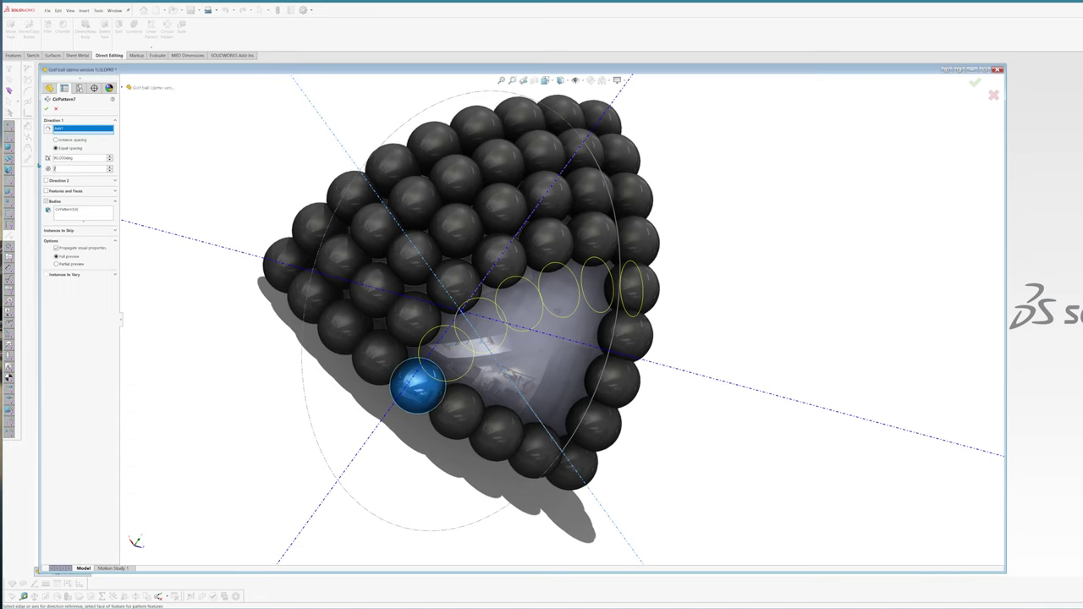
pyautogui.write('6')
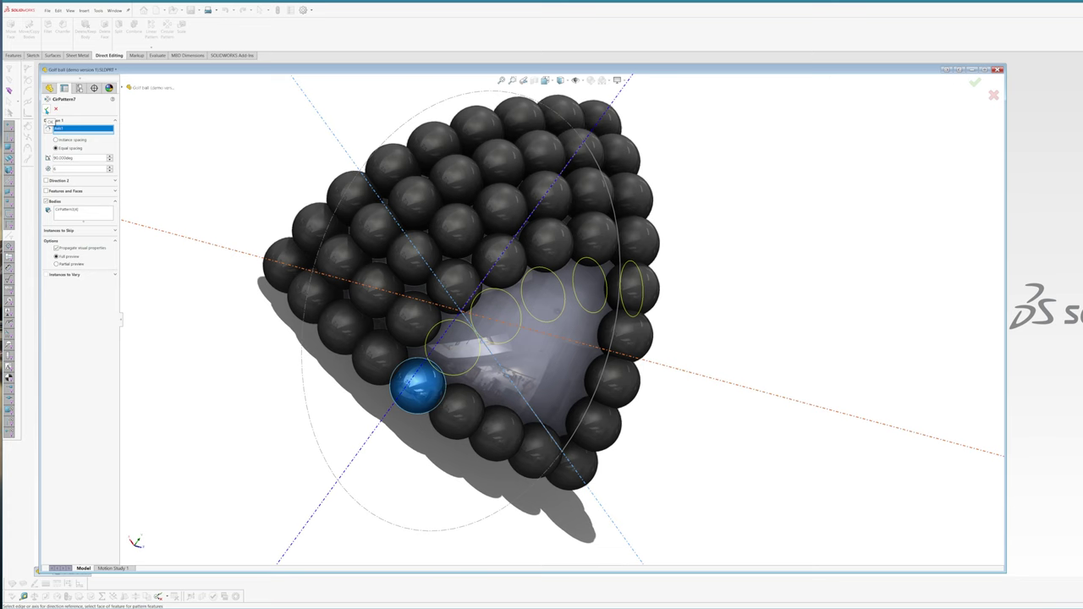
pyautogui.click(47, 110)
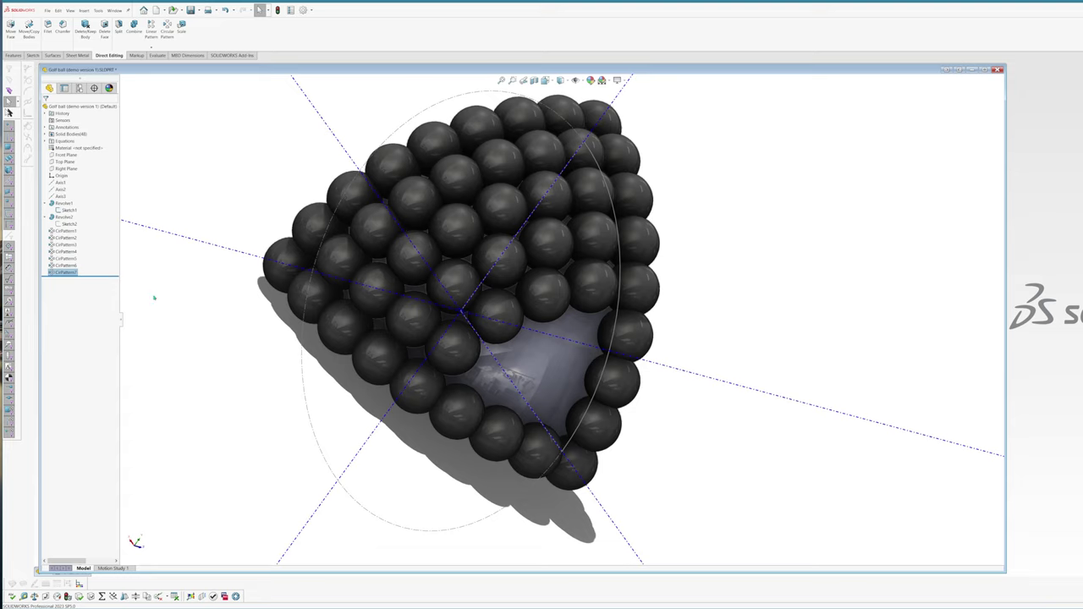
# Start an eighth circular pattern of bodies, choosing the next sphere along the edge row after the seventh pattern's starting sphere.
pyautogui.moveTo(346, 327); pyautogui.dragTo(329, 292, button='middle')
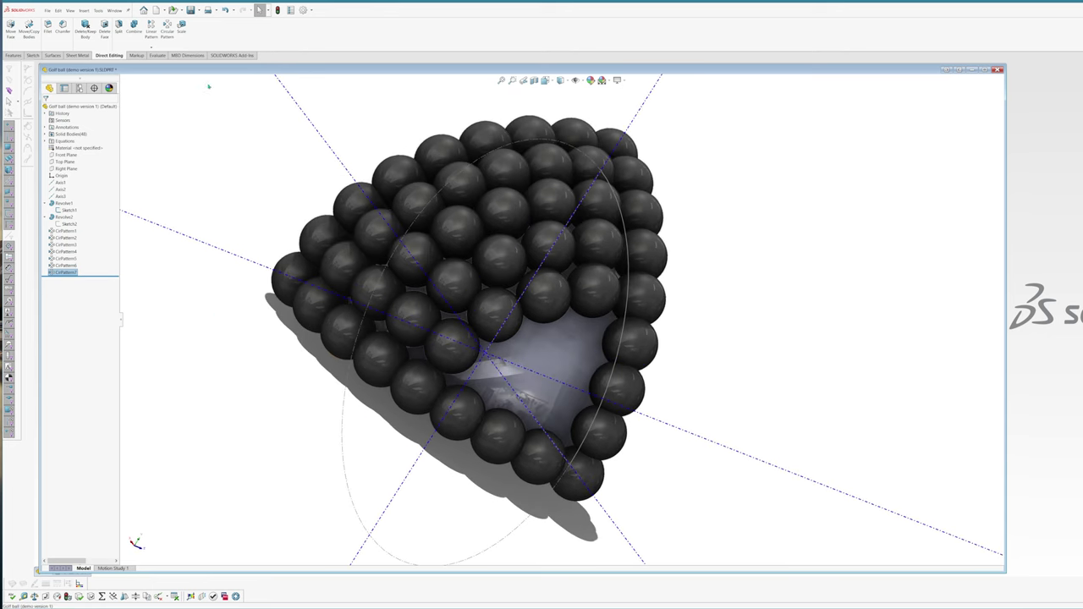
pyautogui.click(167, 31)
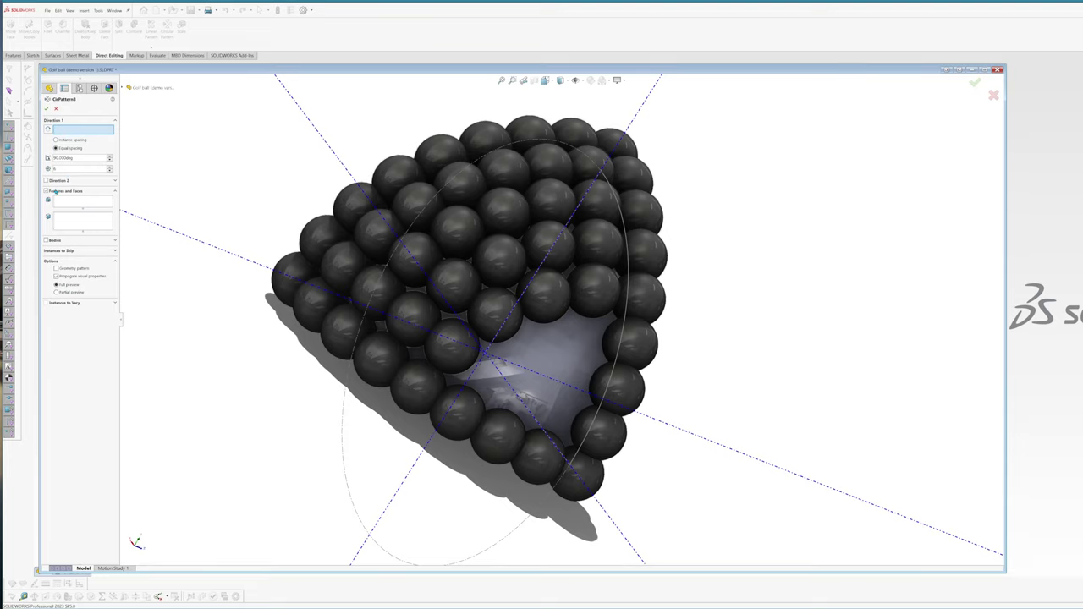
pyautogui.click(51, 191)
pyautogui.click(47, 200)
pyautogui.click(457, 413)
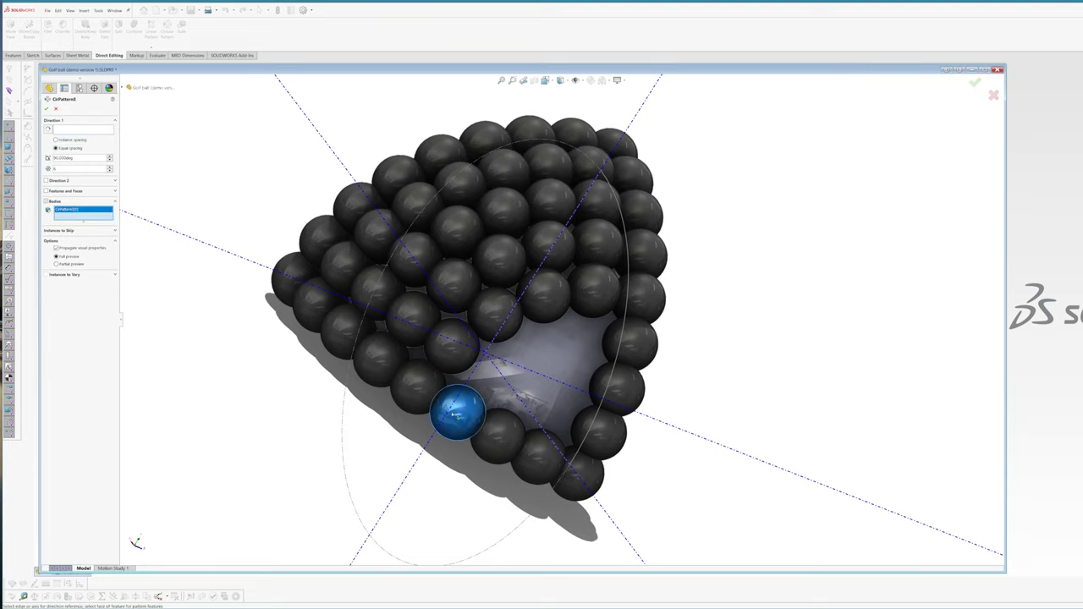
# Set the eighth pattern to rotate around Axis1 and reduce it to 5 equally spaced instances.
pyautogui.moveTo(292, 347); pyautogui.dragTo(357, 371, button='middle')
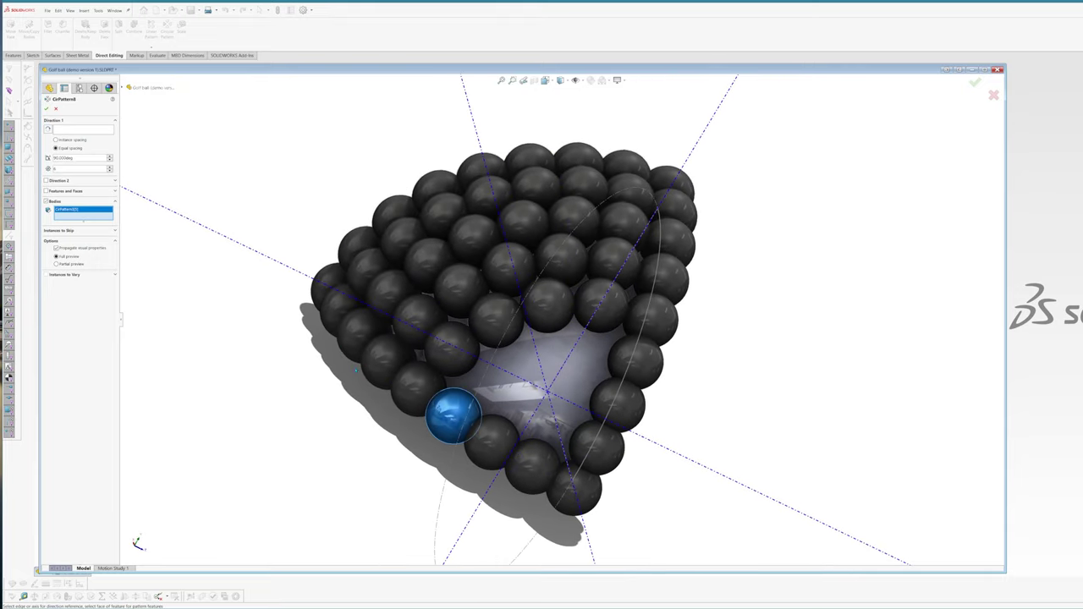
pyautogui.click(73, 131)
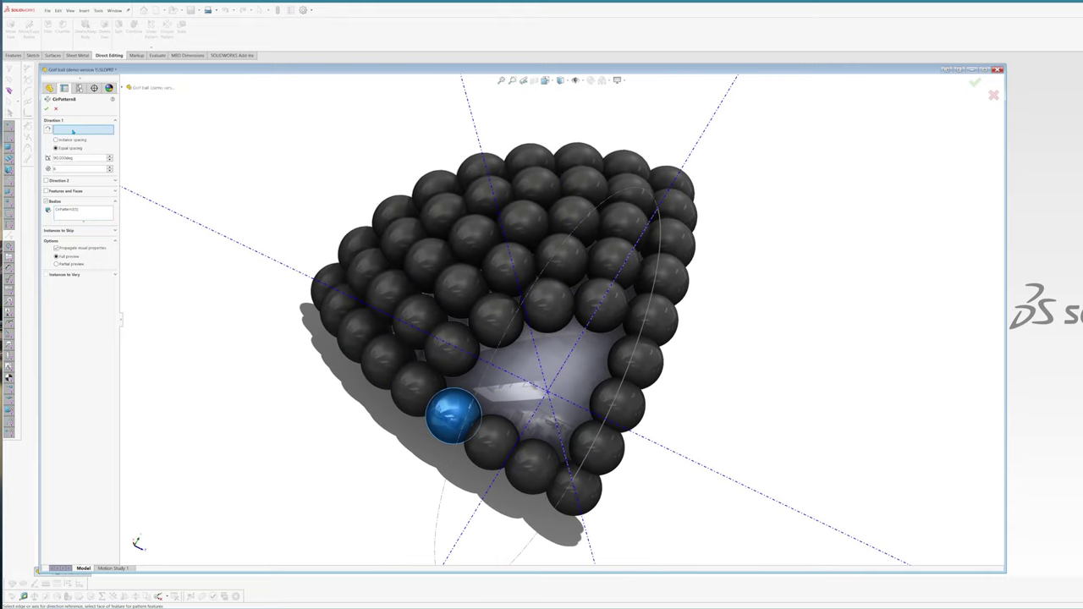
pyautogui.scroll(5, 406, 448)
pyautogui.moveTo(486, 397); pyautogui.dragTo(550, 428, button='middle')
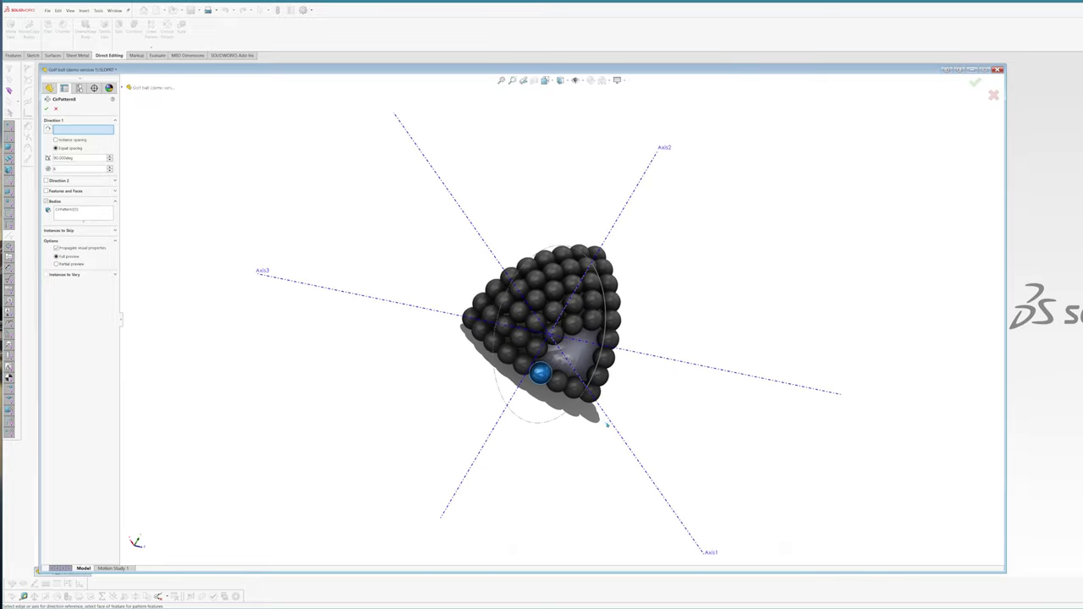
pyautogui.click(615, 429)
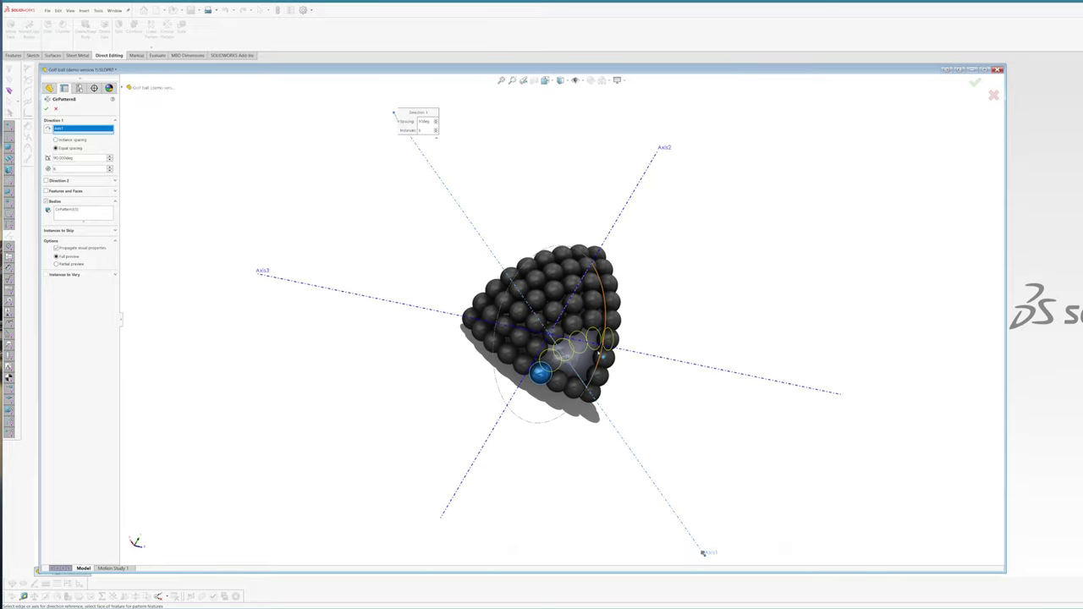
pyautogui.scroll(-5, 584, 389)
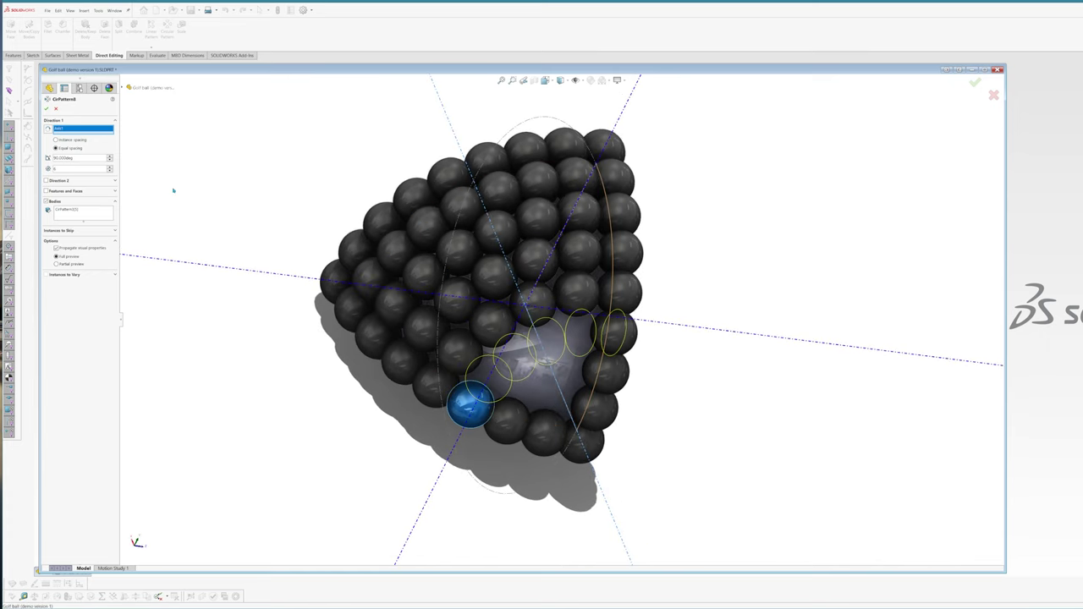
pyautogui.click(109, 171)
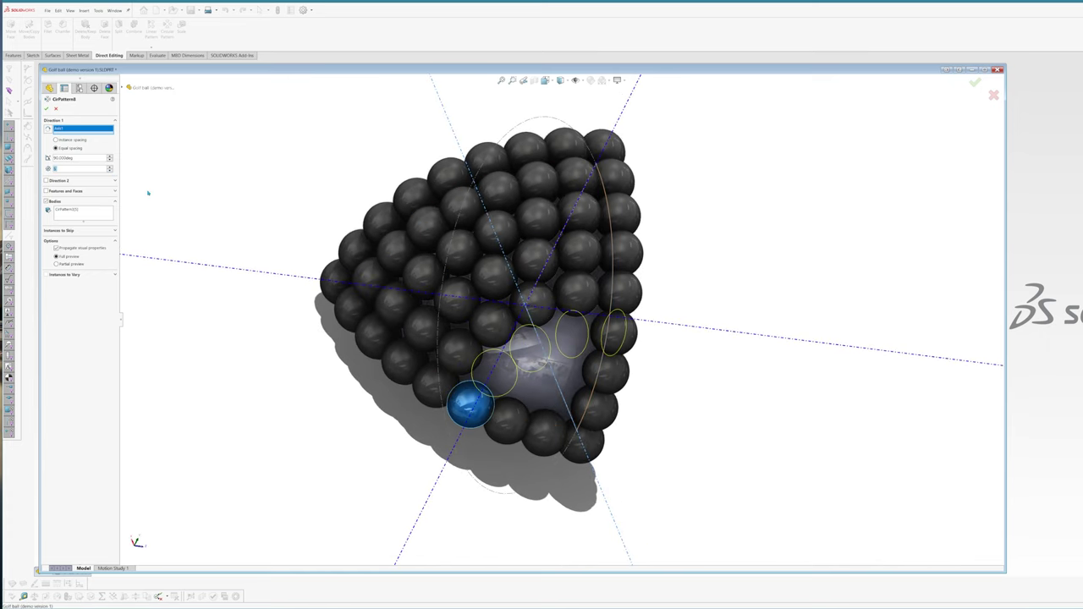
# Skip the eighth pattern's last instance, which overlaps the sphere on the opposite edge row, and complete the pattern.
pyautogui.click(67, 211)
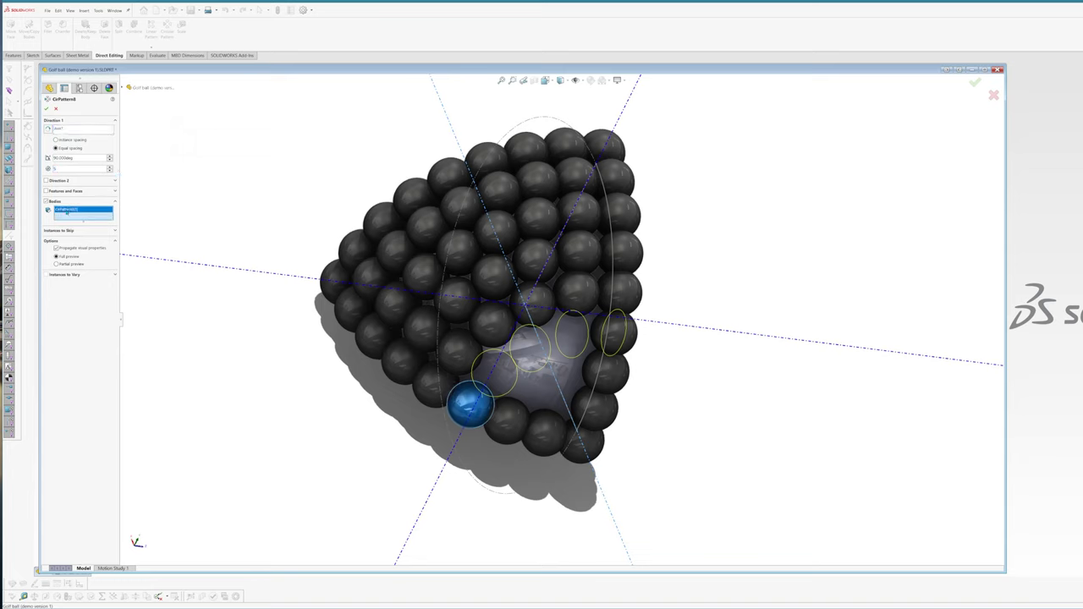
pyautogui.click(73, 231)
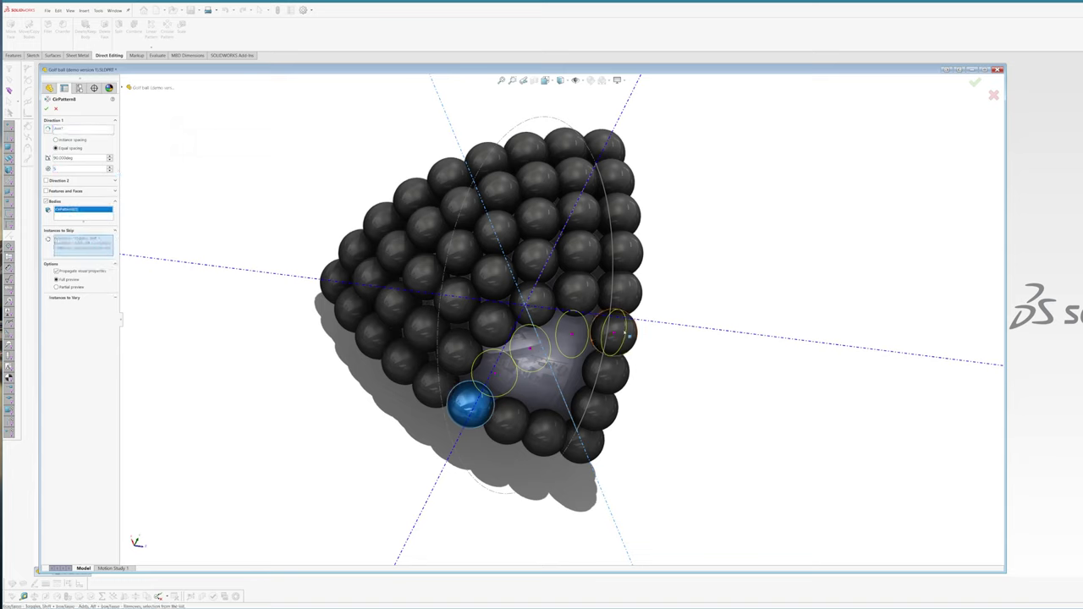
pyautogui.click(614, 332)
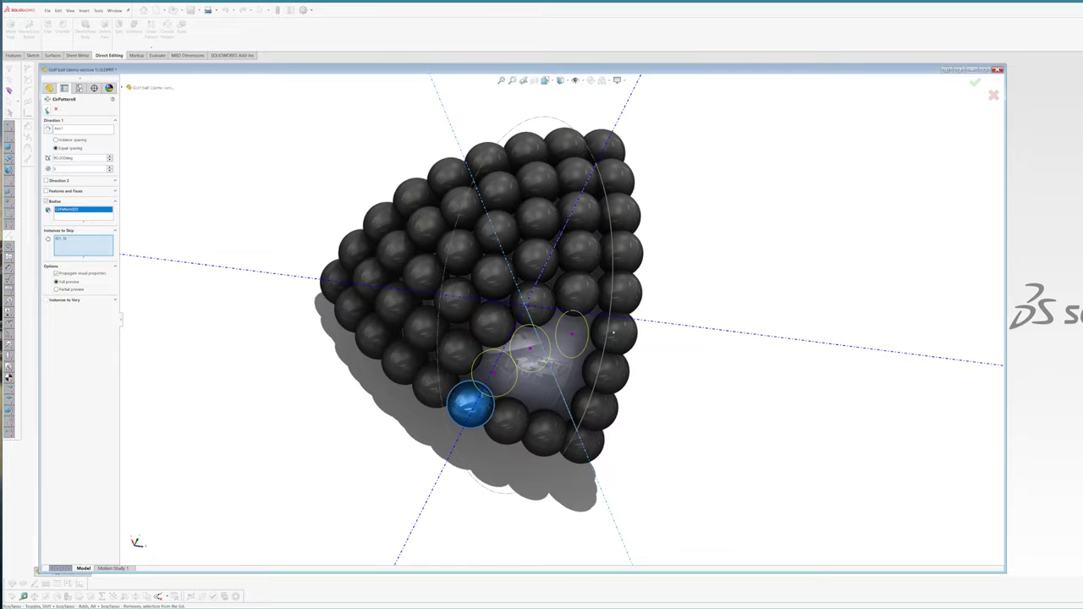
pyautogui.click(47, 108)
# Start a ninth circular pattern of bodies, choosing the next sphere along the edge row after the eighth pattern's starting sphere.
pyautogui.moveTo(633, 345); pyautogui.dragTo(682, 271, button='middle')
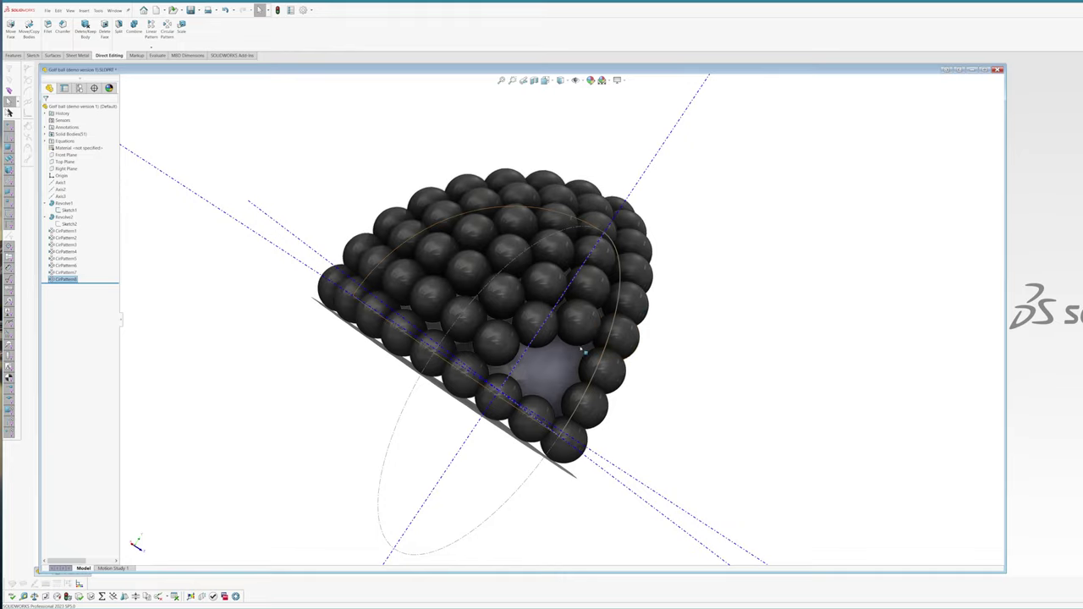
pyautogui.scroll(4, 565, 324)
pyautogui.scroll(-5, 565, 323)
pyautogui.moveTo(567, 326); pyautogui.dragTo(583, 355, button='middle')
pyautogui.scroll(-5, 584, 354)
pyautogui.scroll(6, 583, 355)
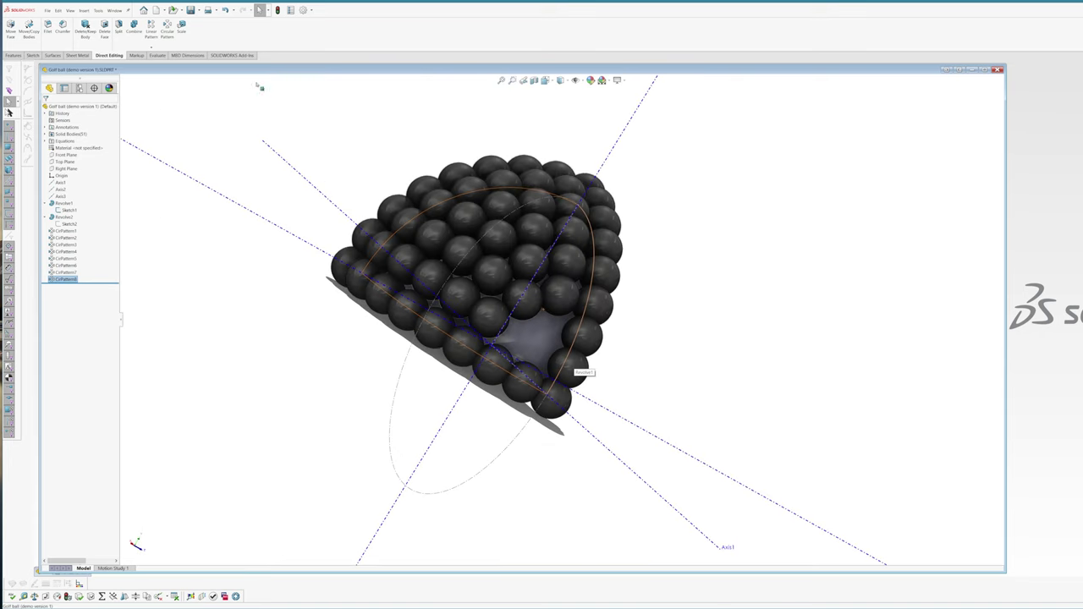
pyautogui.click(167, 30)
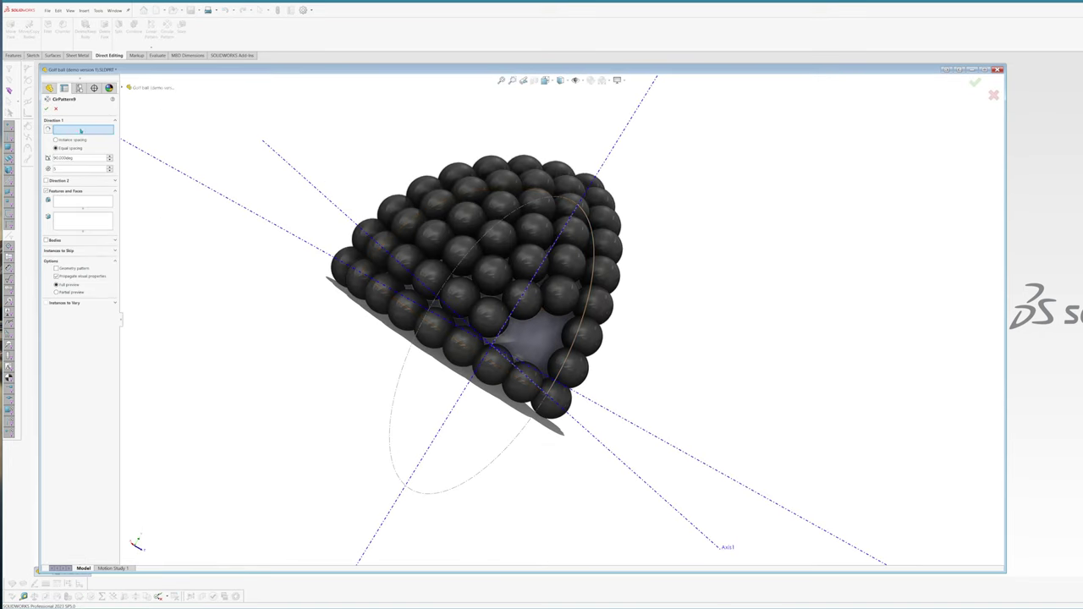
pyautogui.scroll(-2, 206, 226)
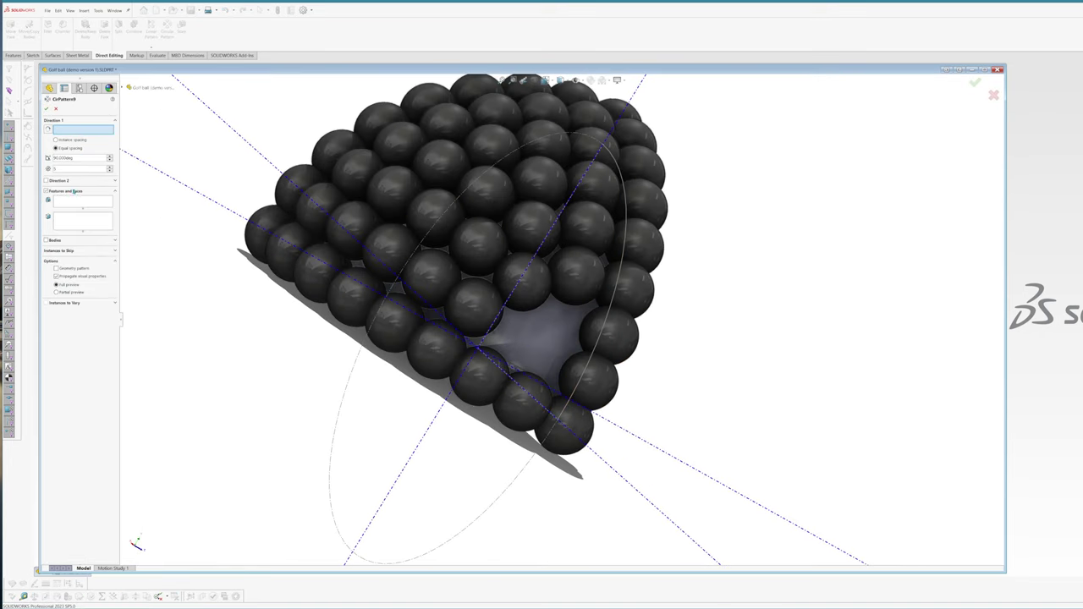
pyautogui.click(47, 241)
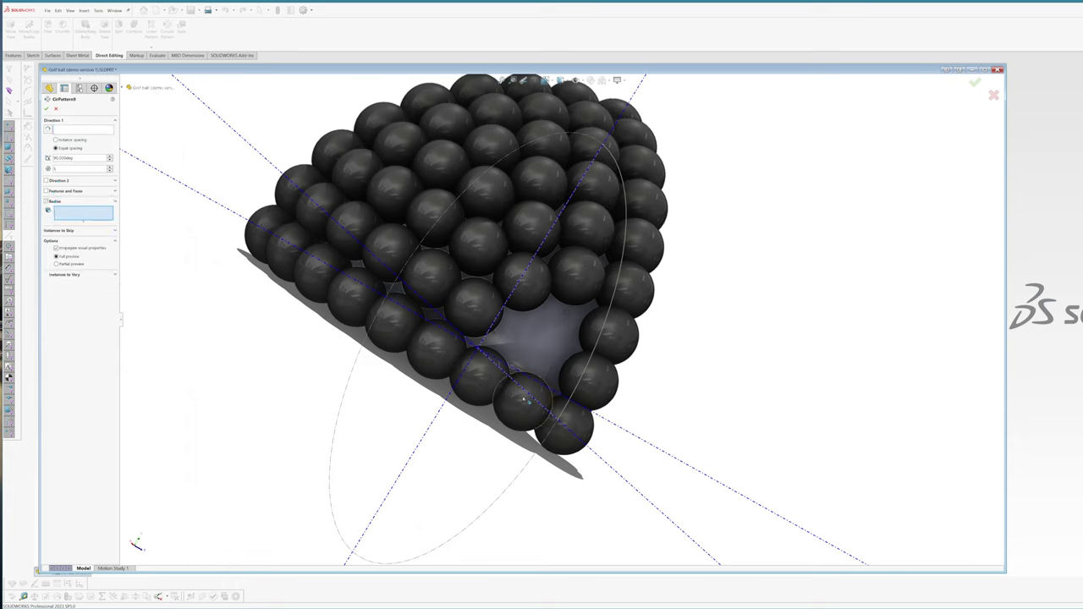
pyautogui.click(480, 377)
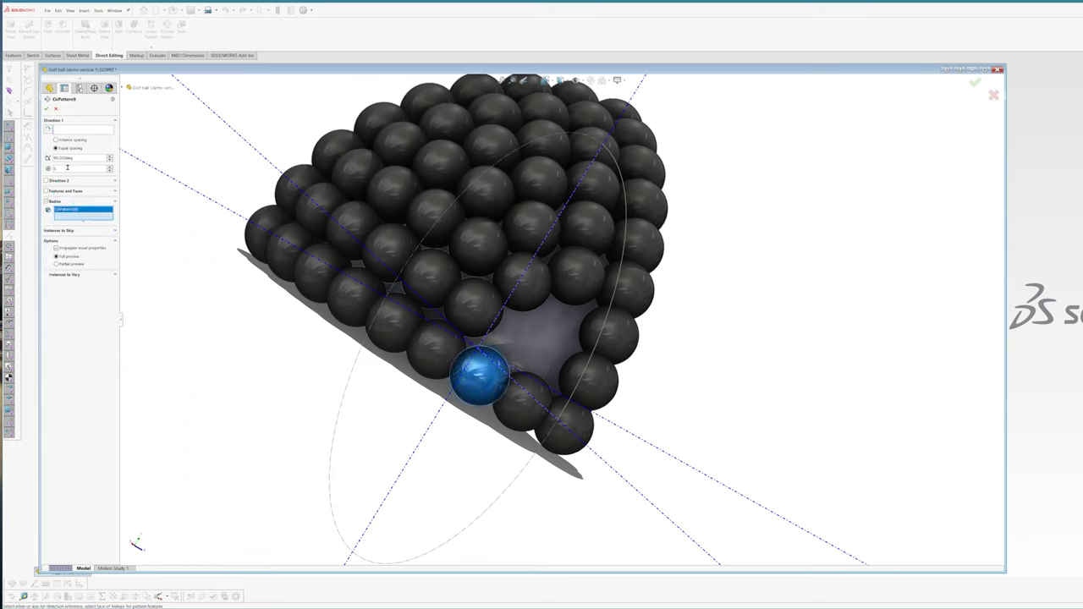
# Set the ninth pattern to rotate around Axis1 with 4 equally spaced instances.
pyautogui.click(62, 130)
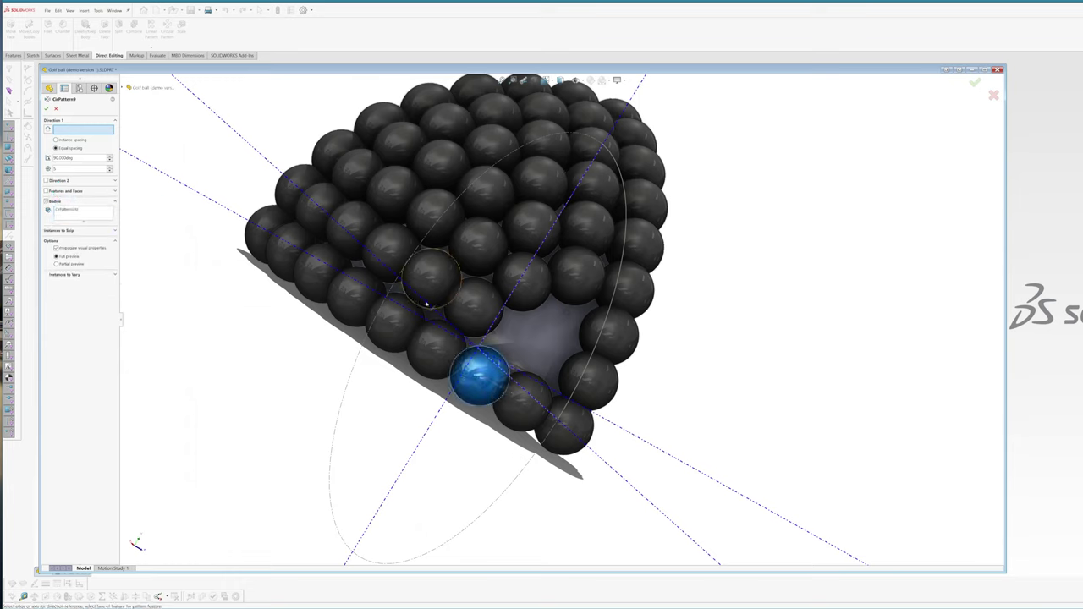
pyautogui.click(610, 466)
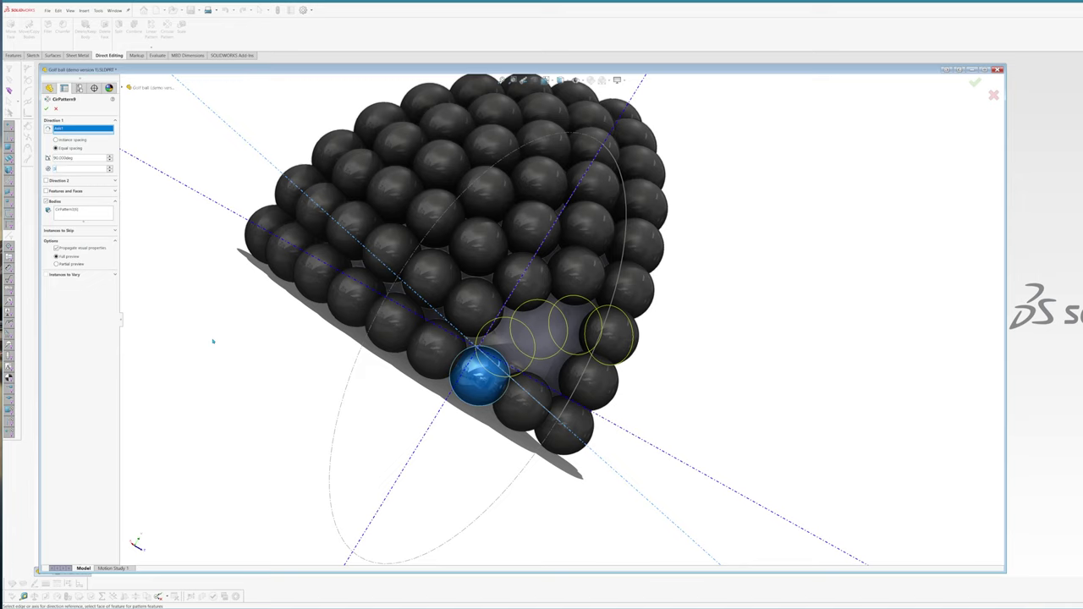
pyautogui.write('3')
pyautogui.moveTo(204, 349); pyautogui.dragTo(310, 347, button='middle')
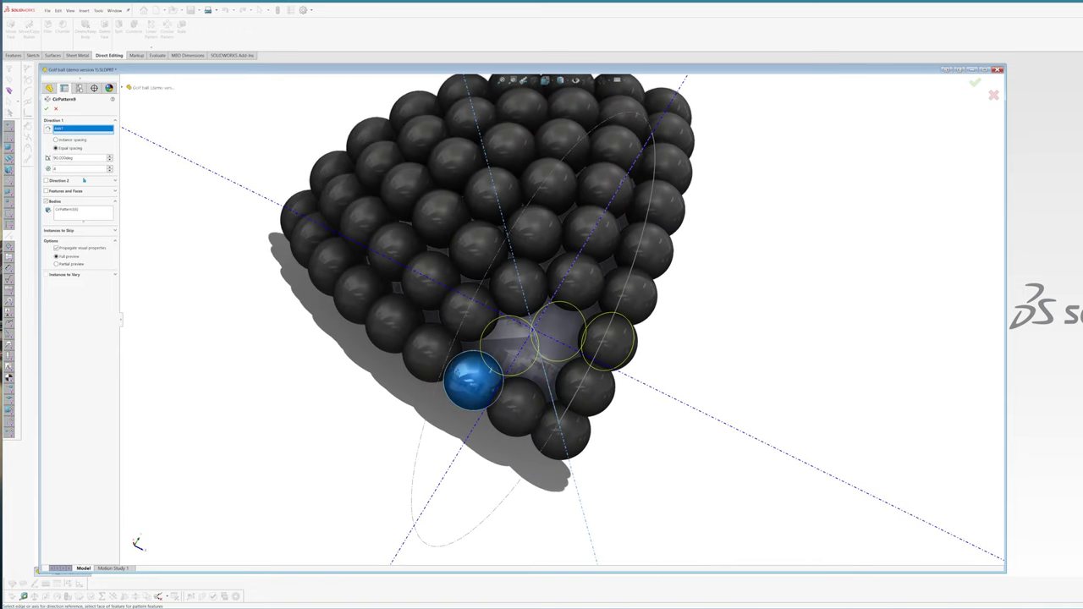
# Skip the ninth pattern's last instance, which overlaps the sphere on the opposite edge row, and complete the pattern.
pyautogui.click(76, 231)
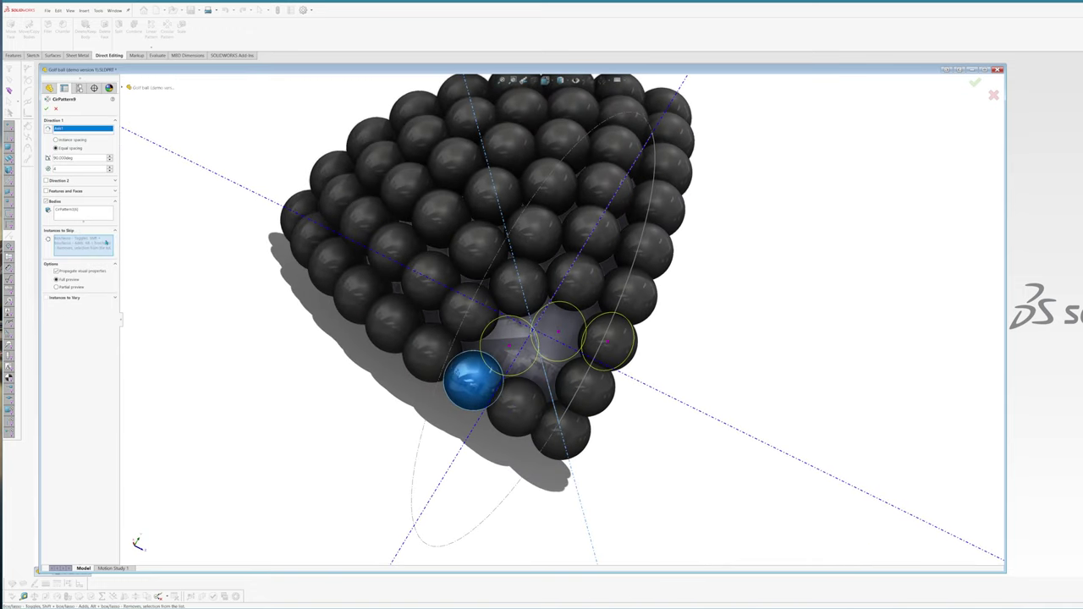
pyautogui.click(607, 341)
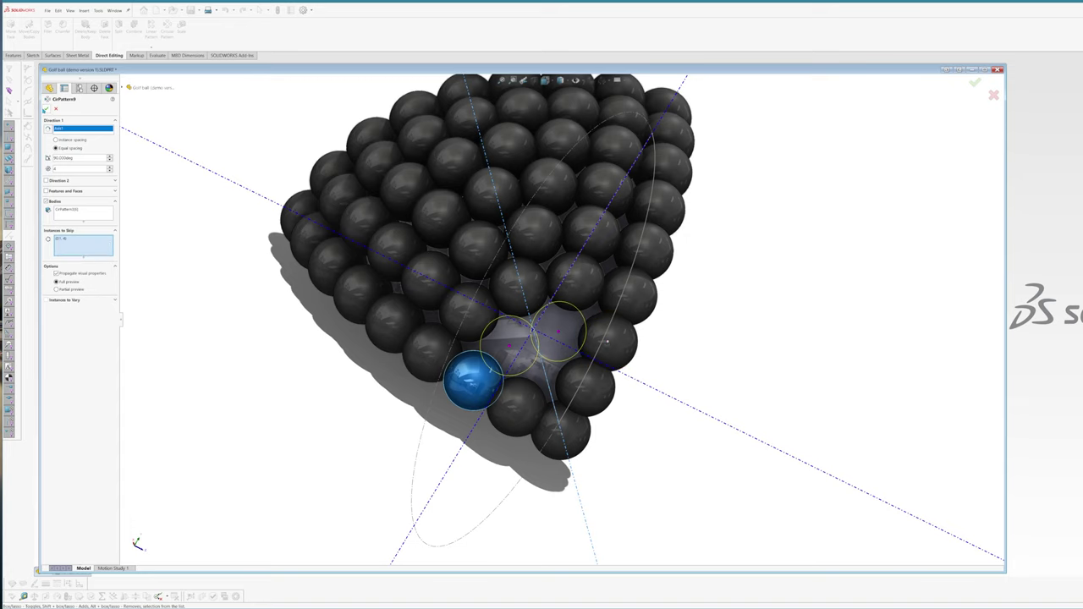
pyautogui.click(46, 109)
# Start a tenth circular pattern of bodies, choosing the edge-row sphere directly beside the corner sphere.
pyautogui.moveTo(530, 388); pyautogui.dragTo(596, 333, button='middle')
pyautogui.scroll(3, 596, 333)
pyautogui.scroll(-4, 596, 334)
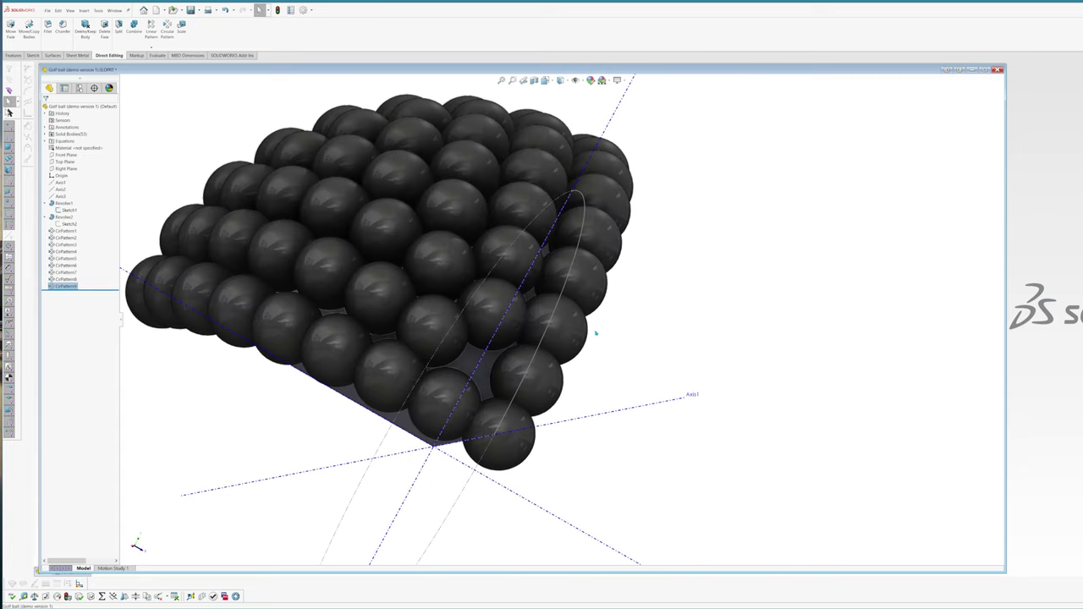
pyautogui.click(235, 426)
pyautogui.click(167, 40)
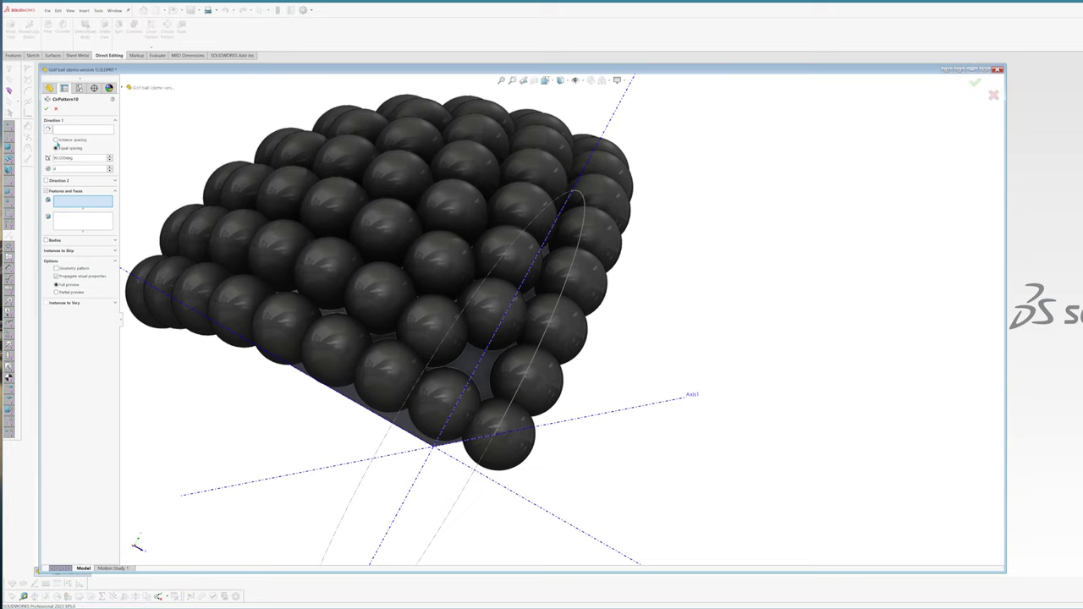
pyautogui.click(61, 192)
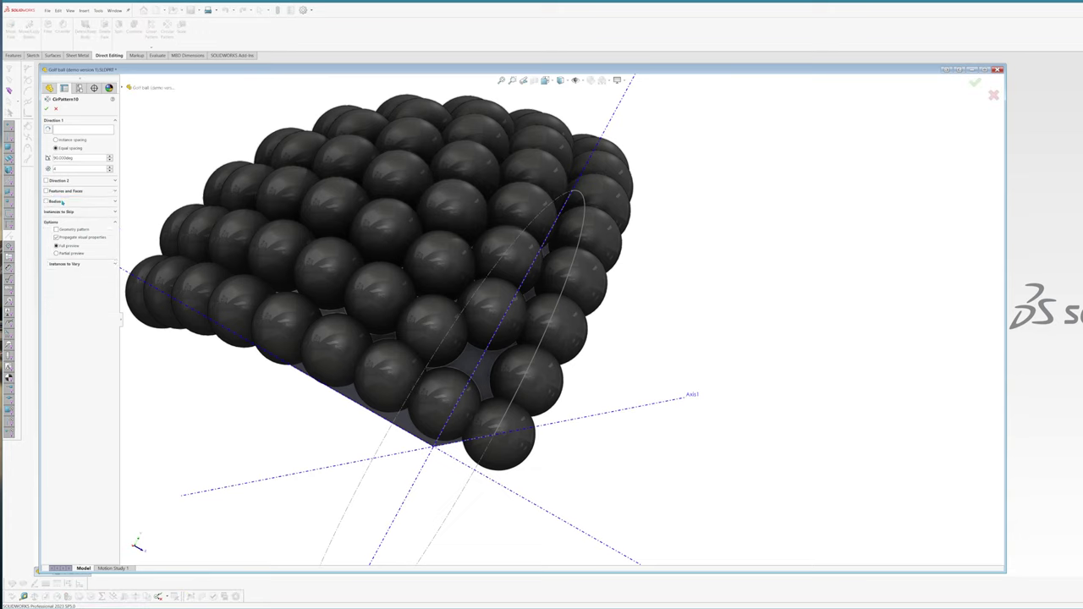
pyautogui.click(54, 201)
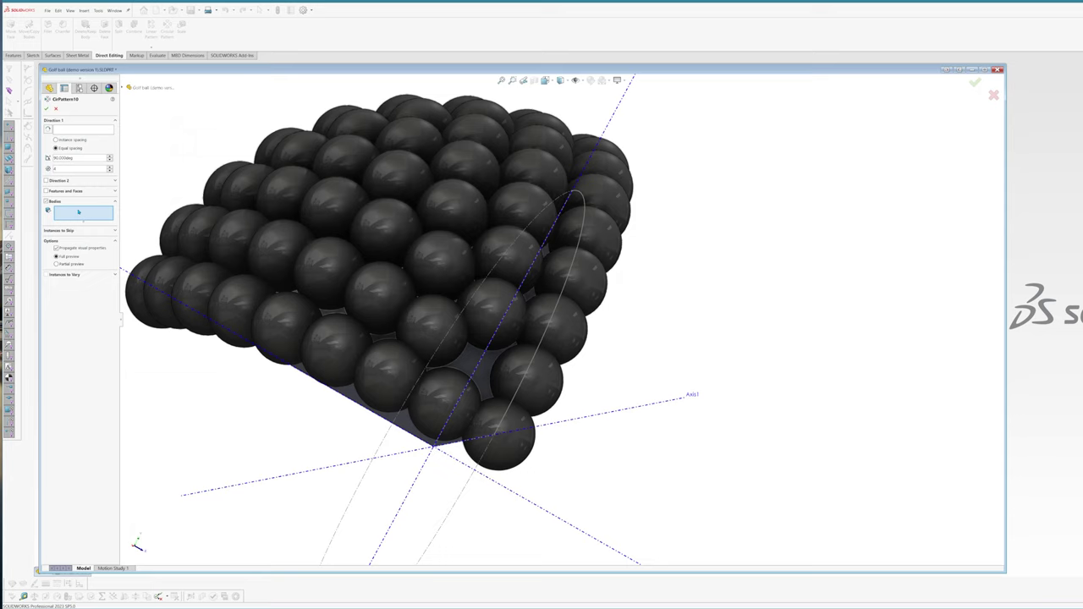
pyautogui.click(438, 411)
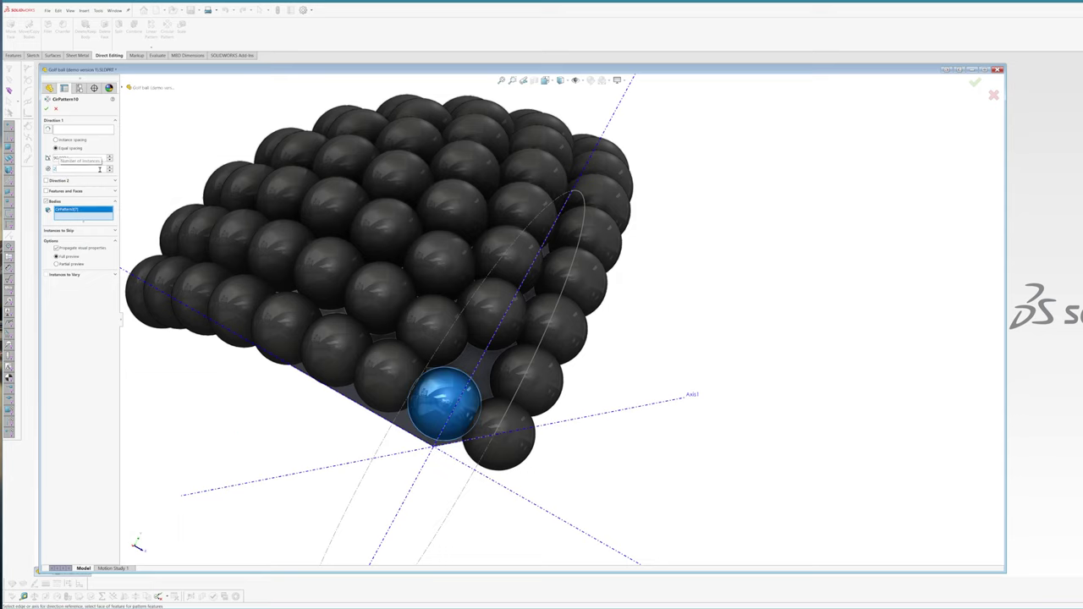
pyautogui.click(64, 131)
pyautogui.scroll(4, 359, 406)
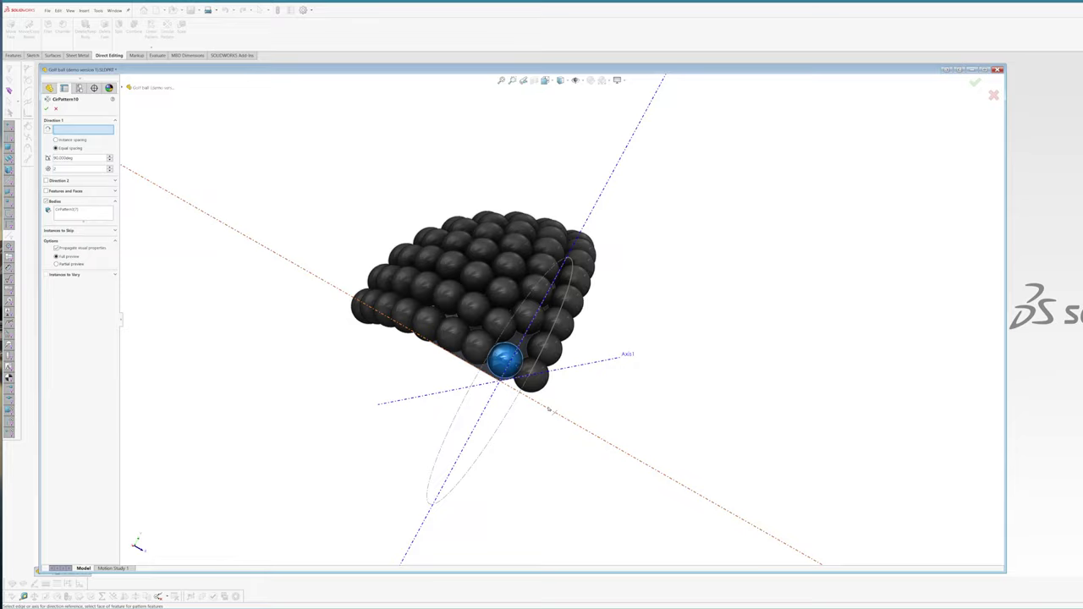
pyautogui.click(550, 407)
pyautogui.moveTo(550, 407); pyautogui.dragTo(525, 464, button='middle')
pyautogui.moveTo(524, 392); pyautogui.dragTo(510, 441, button='middle')
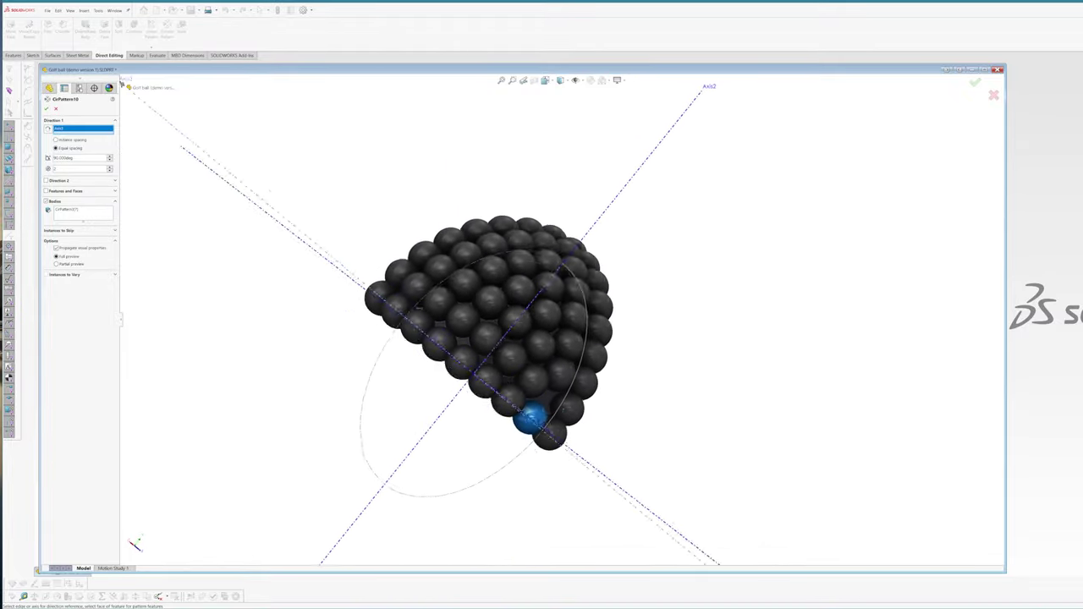
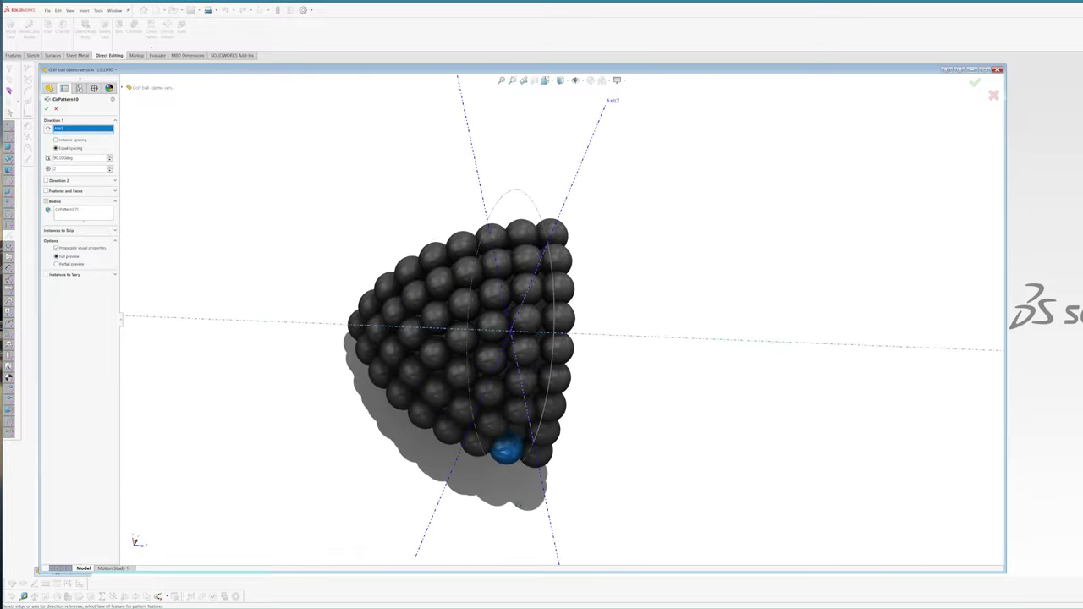
pyautogui.moveTo(518, 505); pyautogui.dragTo(559, 439, button='middle')
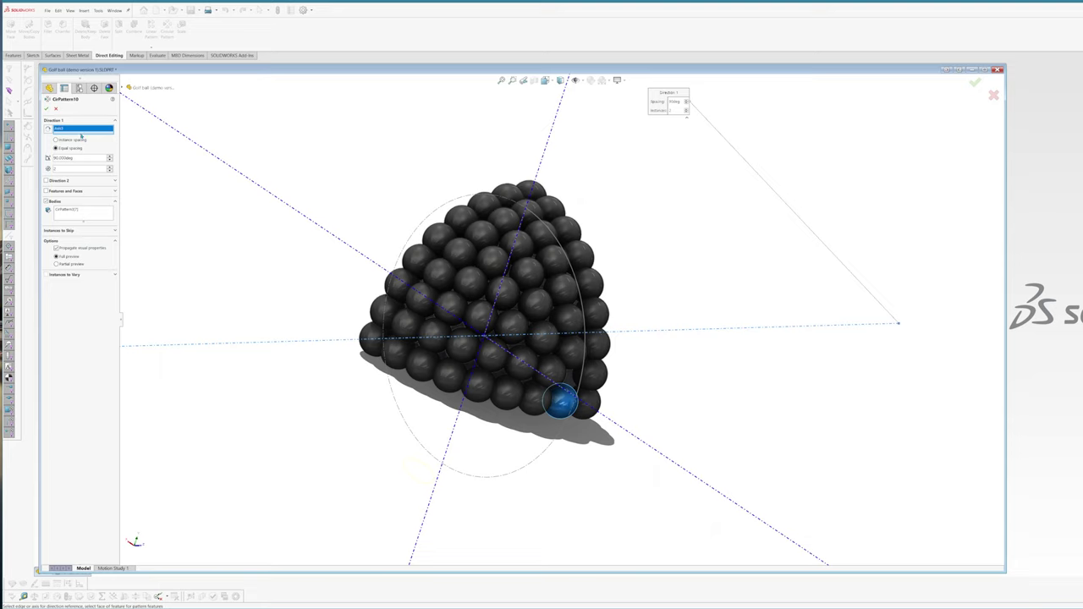
pyautogui.press('Delete')
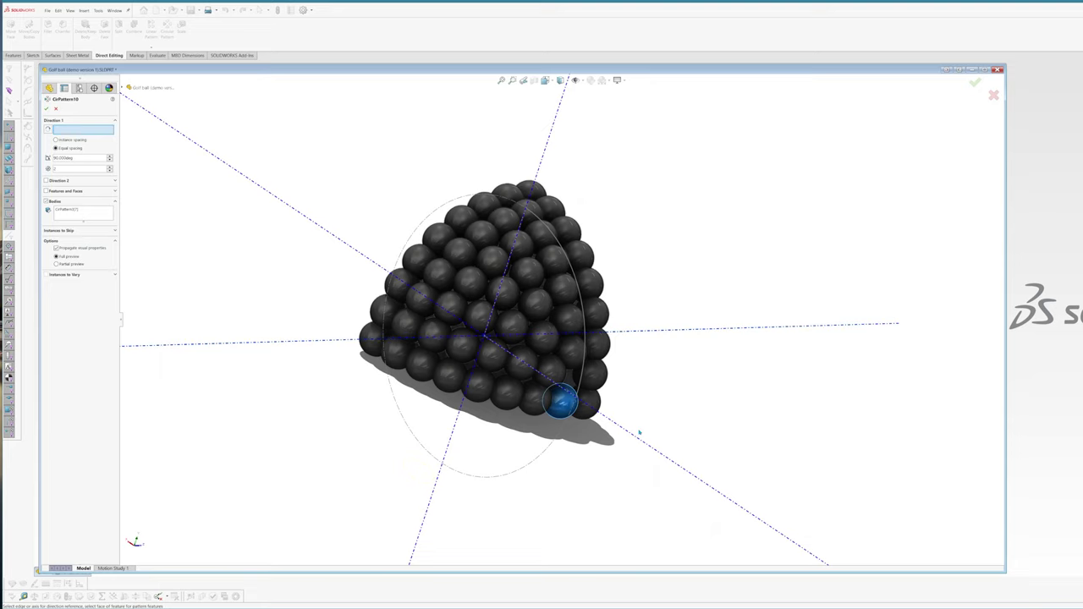
# Rotate the tenth pattern around Axis1 and set it to 3 equally spaced instances.
pyautogui.click(634, 436)
pyautogui.scroll(-5, 617, 387)
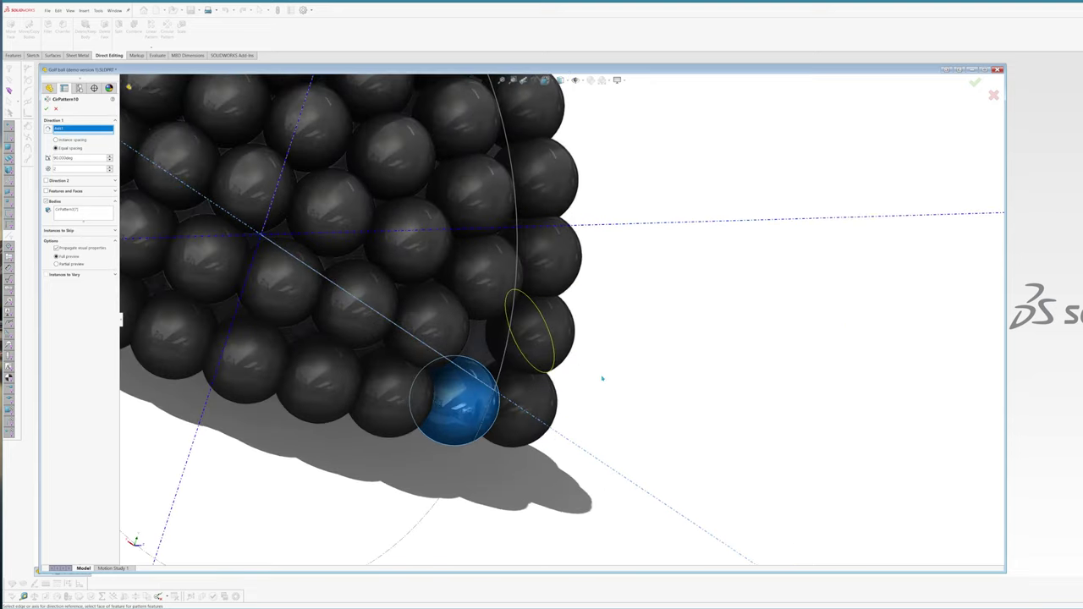
pyautogui.moveTo(603, 378); pyautogui.dragTo(584, 380, button='middle')
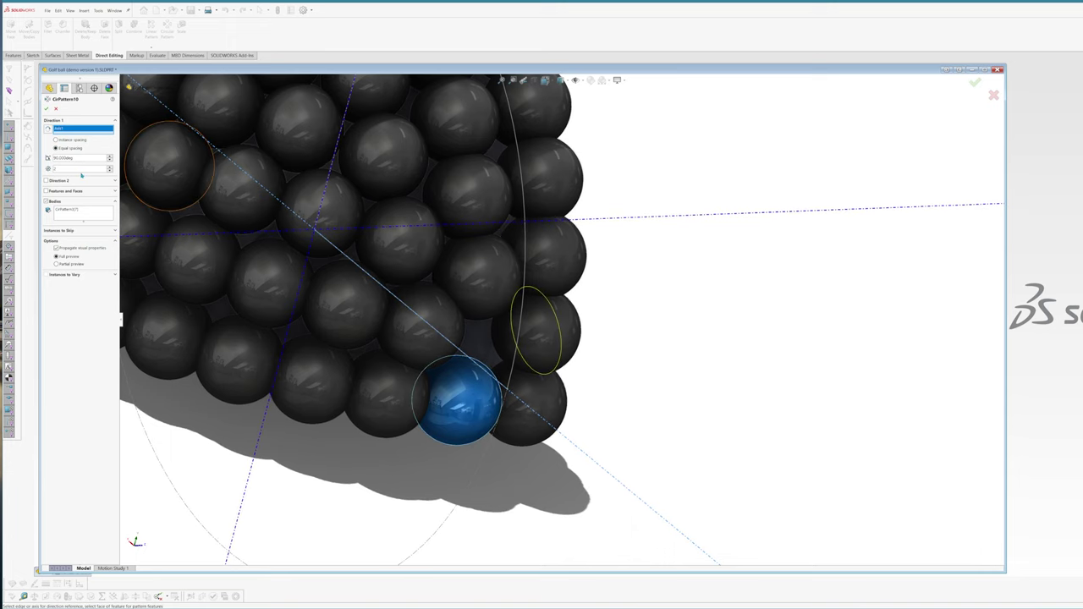
pyautogui.click(109, 167)
# Skip the tenth pattern's last instance on the opposite edge row and complete the pattern.
pyautogui.click(61, 230)
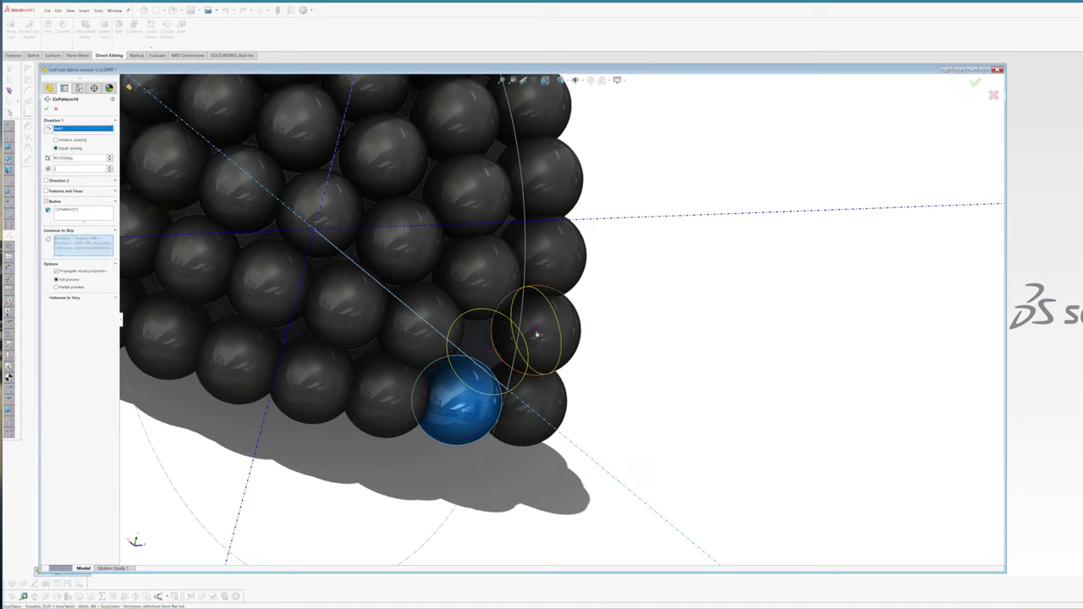
pyautogui.click(535, 337)
pyautogui.click(46, 108)
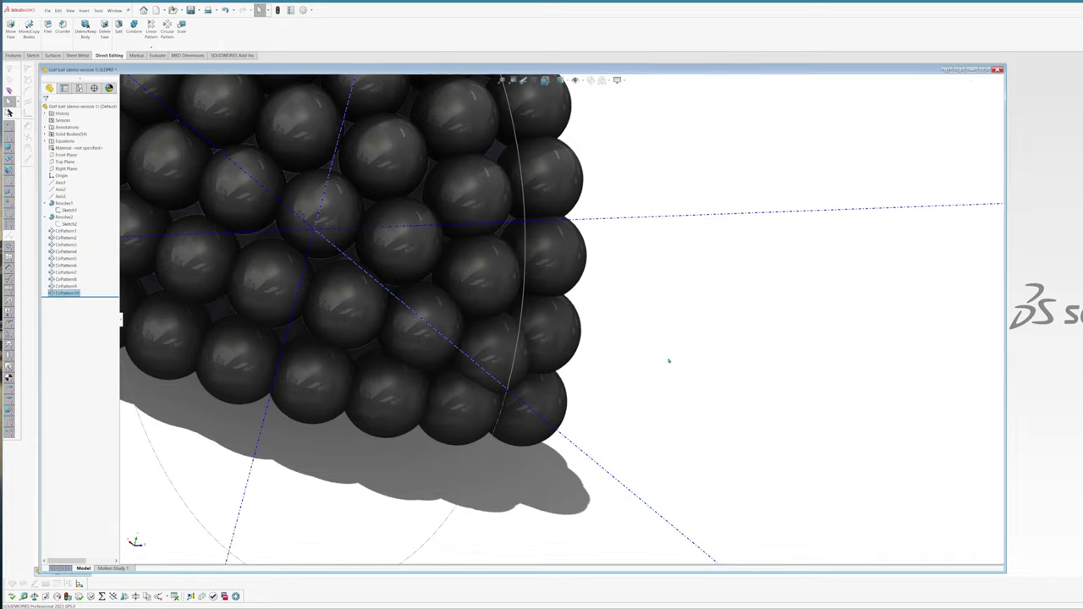
# Start a Combine operation of type Subtract and choose the Revolve1 wedge as the main body.
pyautogui.scroll(6, 578, 334)
pyautogui.moveTo(578, 333); pyautogui.dragTo(538, 332, button='middle')
pyautogui.click(263, 290)
pyautogui.moveTo(259, 290); pyautogui.dragTo(315, 259, button='middle')
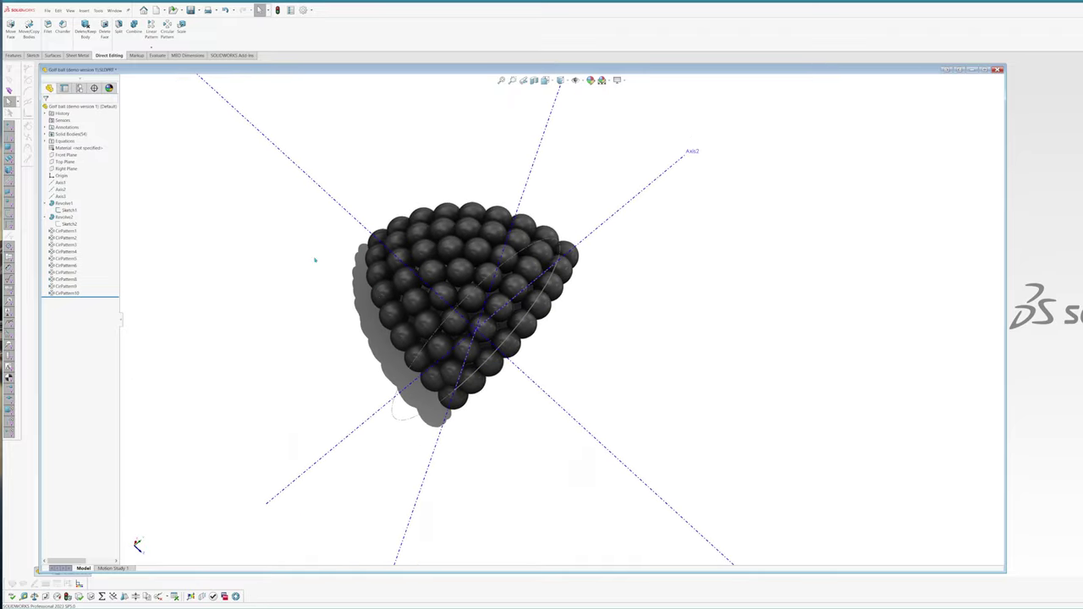
pyautogui.click(134, 27)
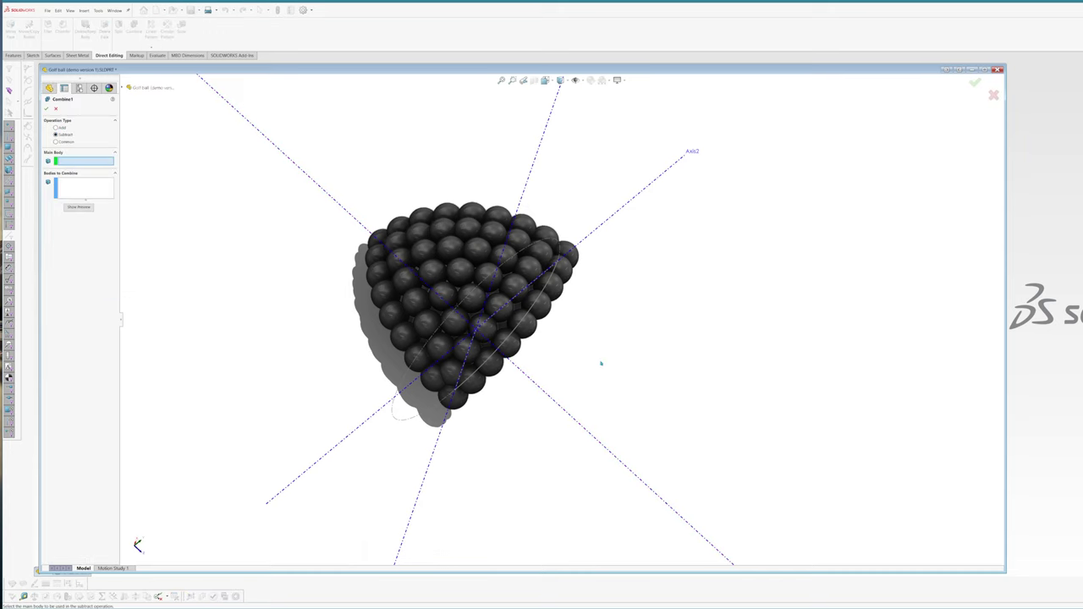
pyautogui.moveTo(510, 326); pyautogui.dragTo(482, 296, button='middle')
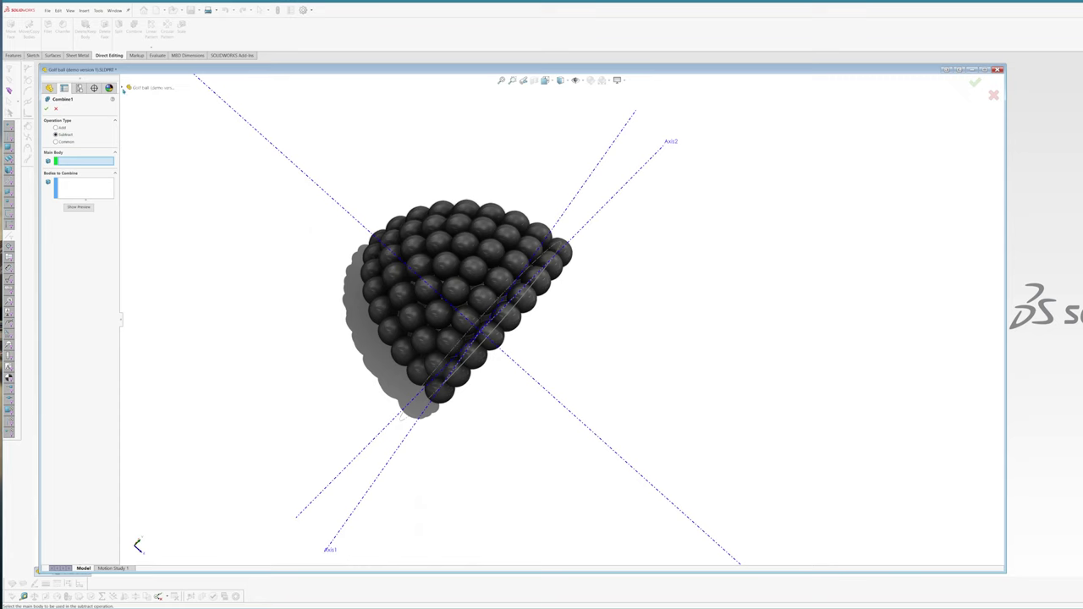
pyautogui.click(128, 88)
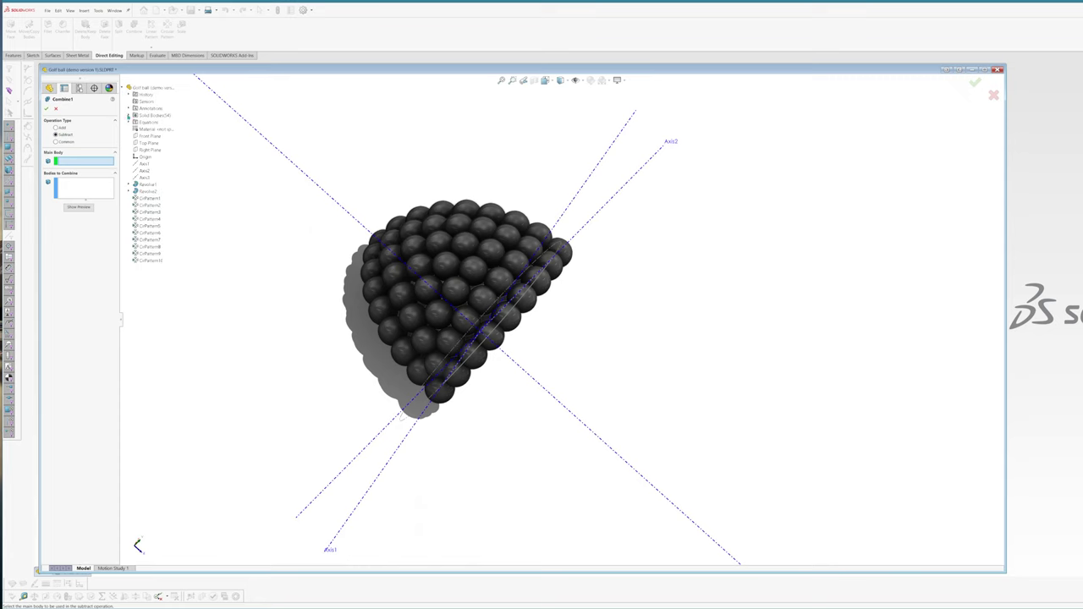
pyautogui.click(130, 116)
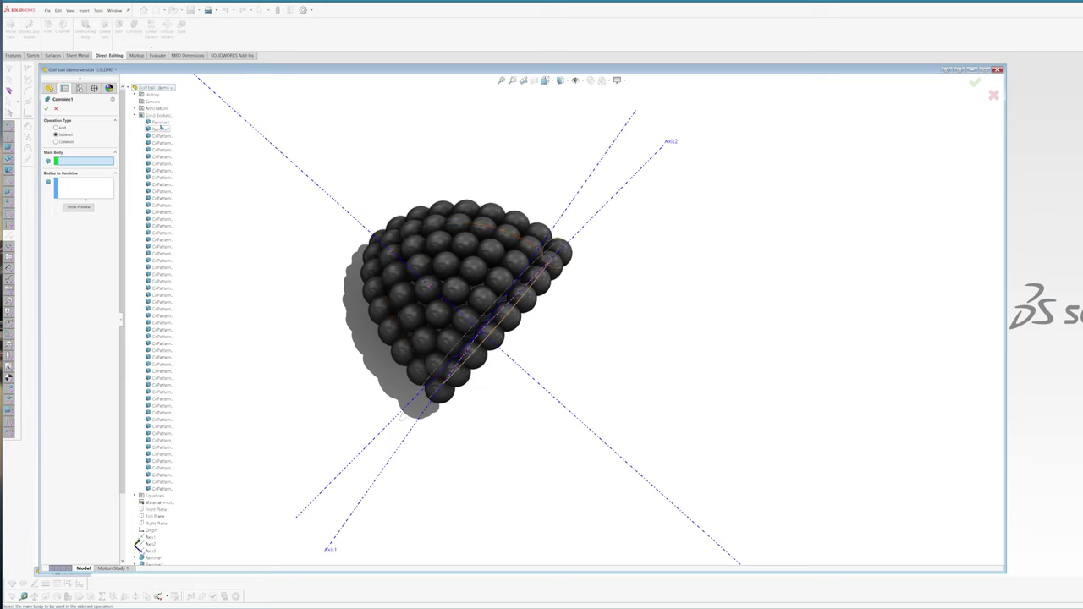
pyautogui.click(161, 124)
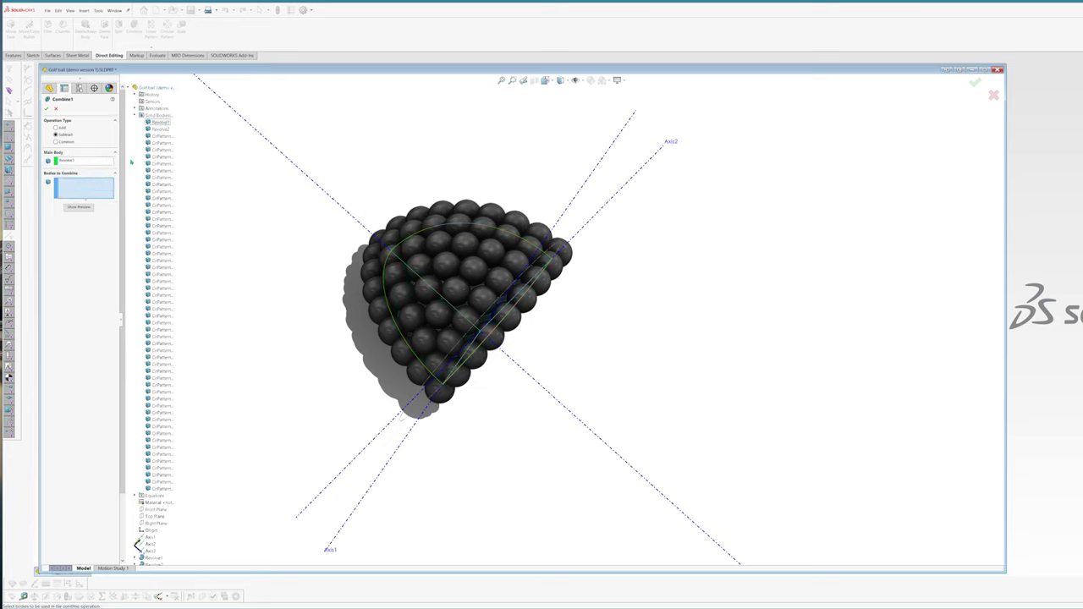
# Subtract all sphere bodies, from Revolve2 through the last CirPattern10 body, from the wedge and complete the Combine.
pyautogui.click(158, 129)
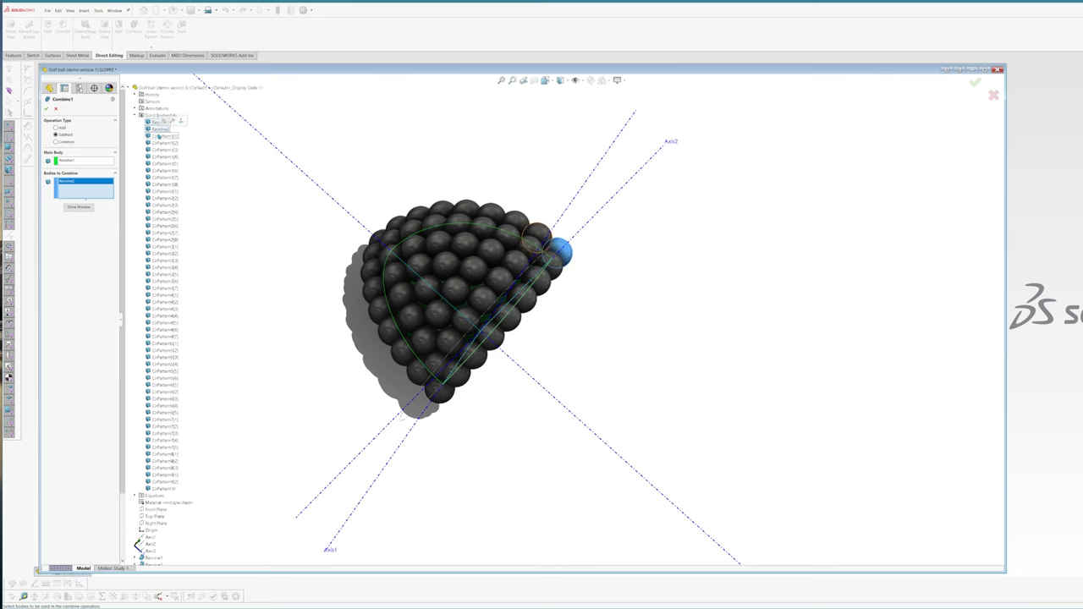
pyautogui.keyDown('shift'); pyautogui.click(166, 489); pyautogui.keyUp('shift')
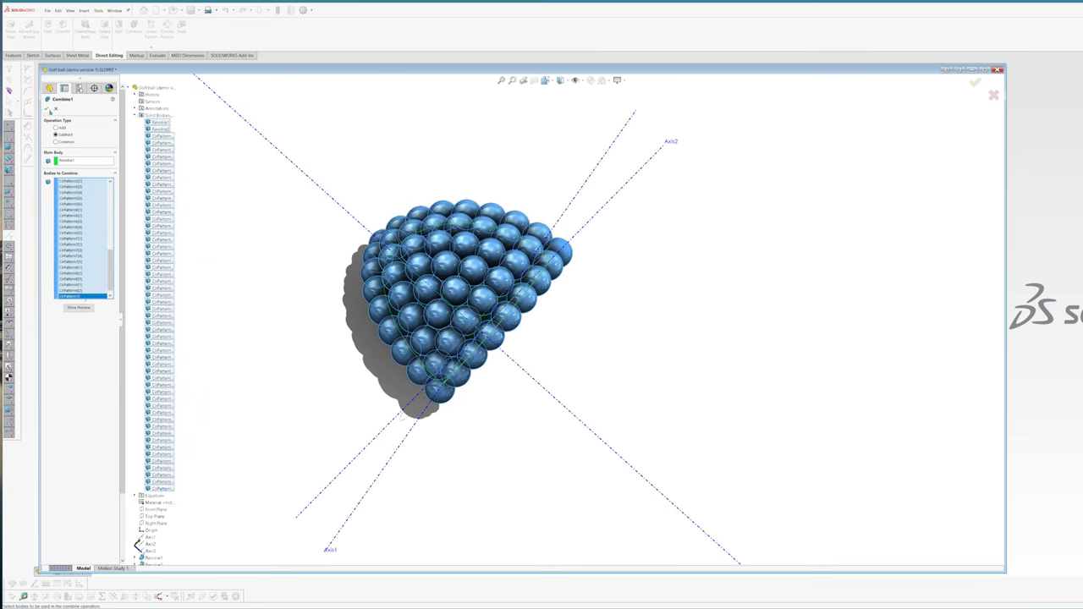
pyautogui.click(48, 109)
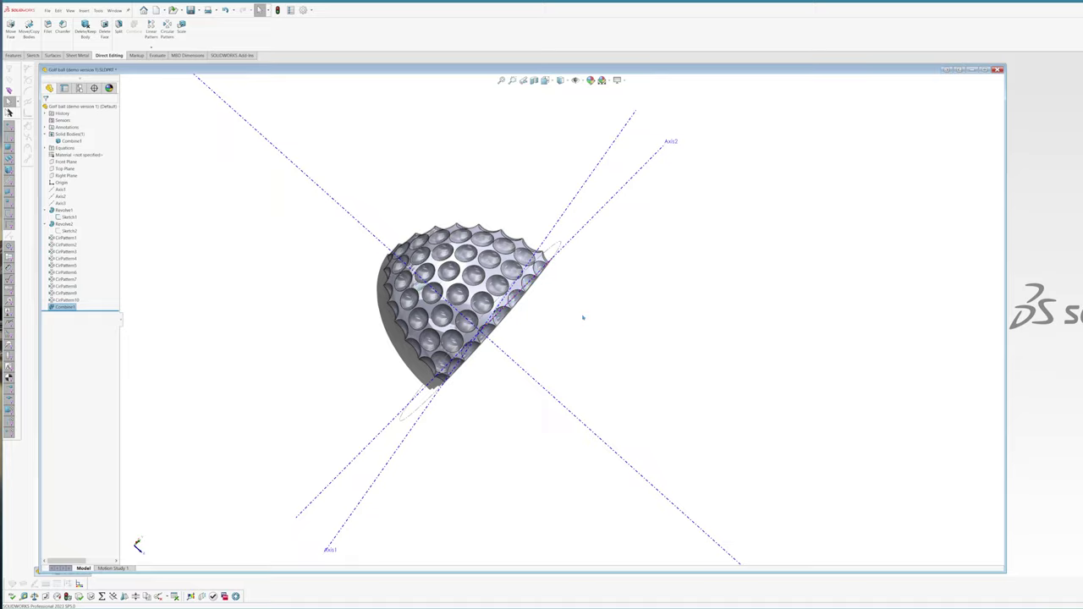
# Inspect the dimpled wedge from several angles and hide the axes and sketch curves in the view.
pyautogui.moveTo(471, 355); pyautogui.dragTo(555, 330, button='middle')
pyautogui.scroll(-4, 465, 242)
pyautogui.moveTo(473, 247); pyautogui.dragTo(508, 219, button='middle')
pyautogui.moveTo(506, 279)
pyautogui.mouseDown(button='middle')
pyautogui.moveTo(474, 323)
pyautogui.moveTo(519, 425)
pyautogui.moveTo(526, 359)
pyautogui.moveTo(550, 343)
pyautogui.mouseUp(button='middle')
pyautogui.scroll(5, 551, 343)
pyautogui.moveTo(579, 330)
pyautogui.mouseDown(button='middle')
pyautogui.moveTo(529, 228)
pyautogui.moveTo(534, 283)
pyautogui.mouseUp(button='middle')
pyautogui.click(577, 83)
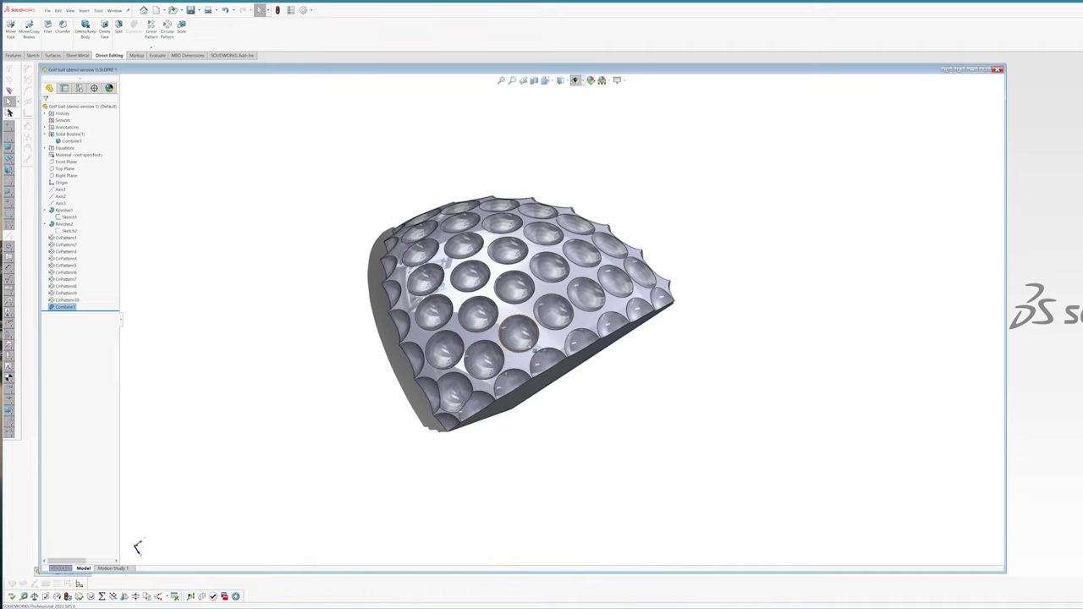
# Inspect the overlapping dimples at the wedge's corner and show the hidden axes and sketch curves again.
pyautogui.moveTo(467, 419); pyautogui.dragTo(464, 352, button='middle')
pyautogui.moveTo(65, 302)
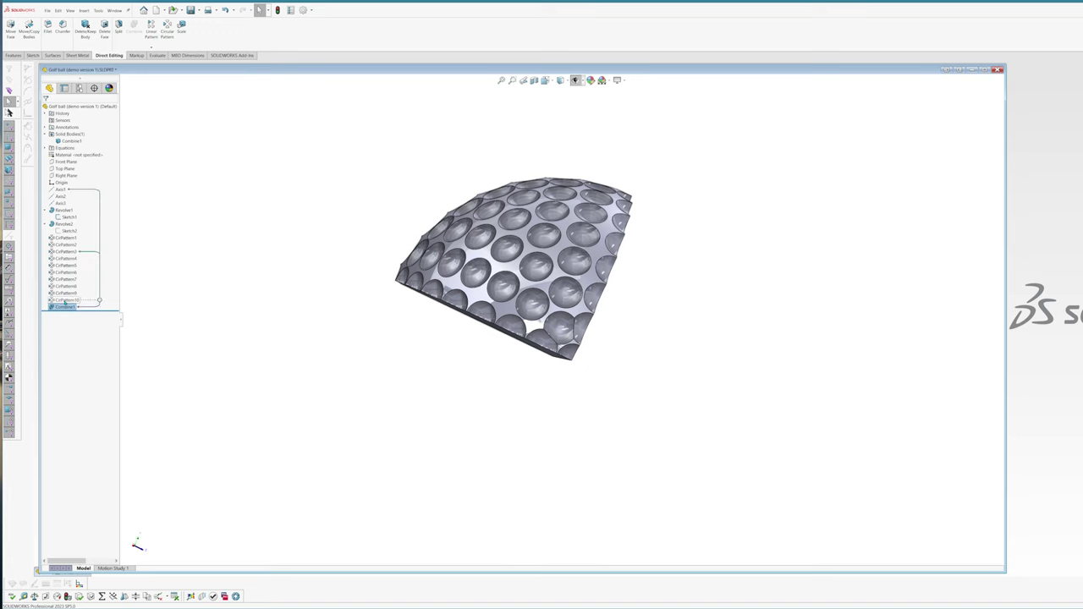
pyautogui.scroll(-5, 604, 273)
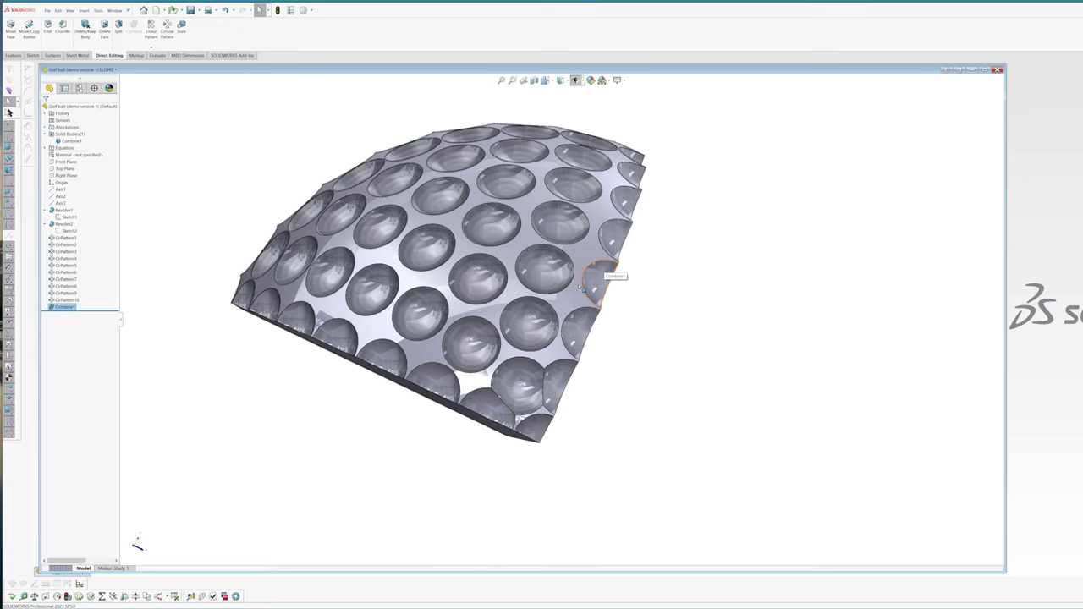
pyautogui.click(508, 378)
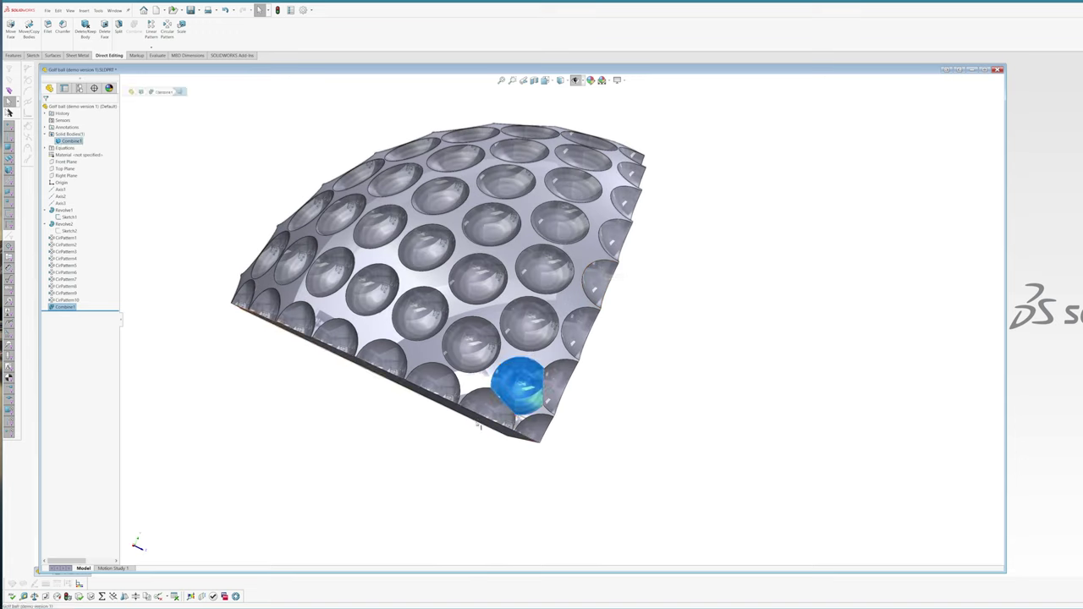
pyautogui.moveTo(540, 383); pyautogui.dragTo(492, 348, button='middle')
pyautogui.scroll(3, 542, 396)
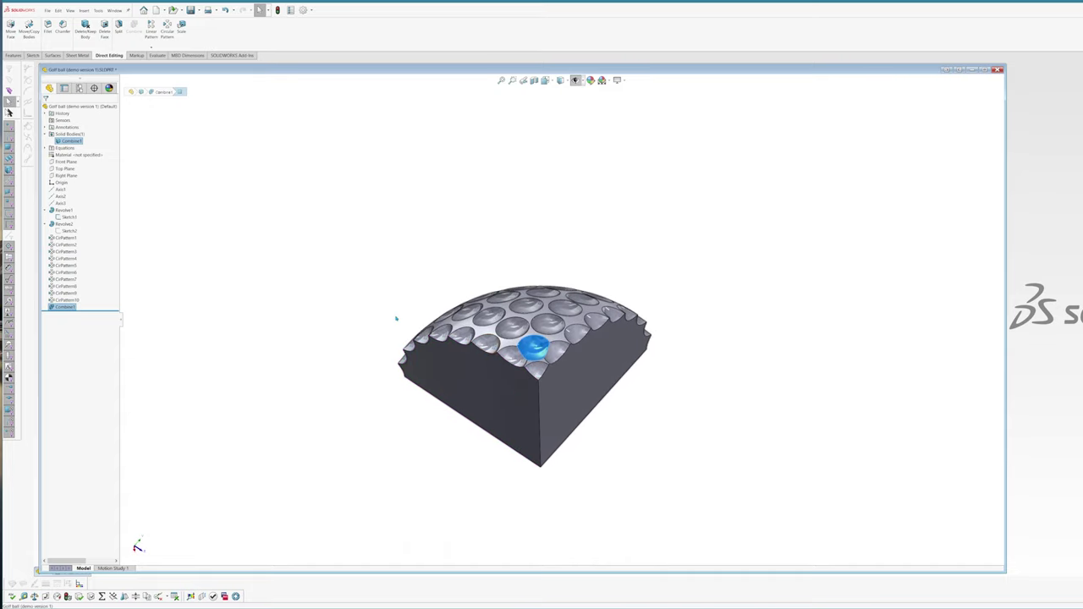
pyautogui.scroll(-3, 549, 202)
pyautogui.click(576, 80)
pyautogui.moveTo(590, 349)
pyautogui.mouseDown(button='middle')
pyautogui.moveTo(600, 320)
pyautogui.moveTo(579, 347)
pyautogui.moveTo(580, 362)
pyautogui.moveTo(593, 362)
pyautogui.mouseUp(button='middle')
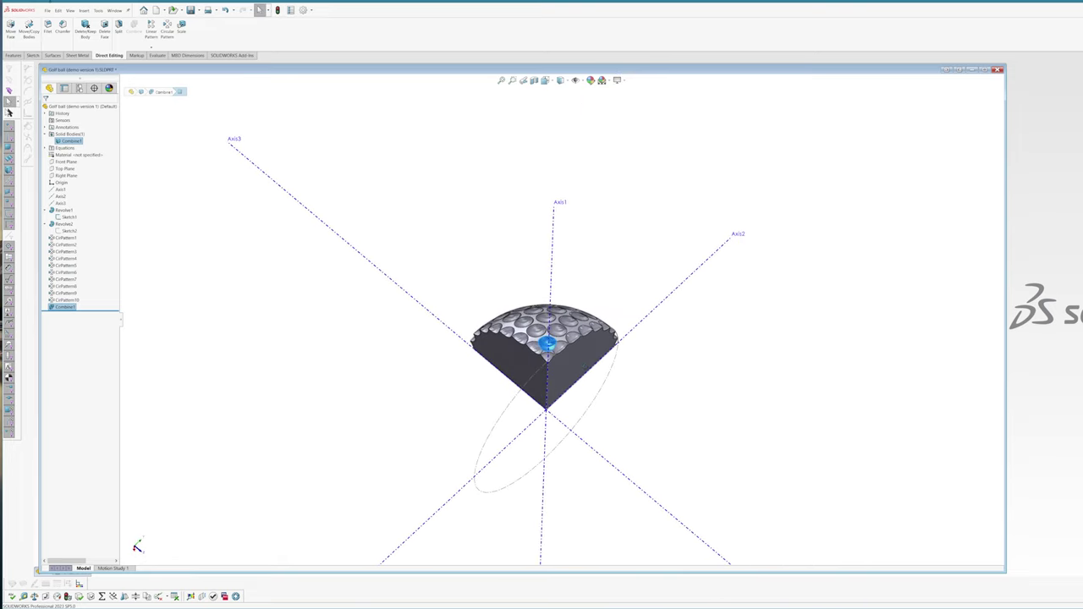
# Start a new reference plane and clear the preselected dimple face from its first reference.
pyautogui.click(14, 55)
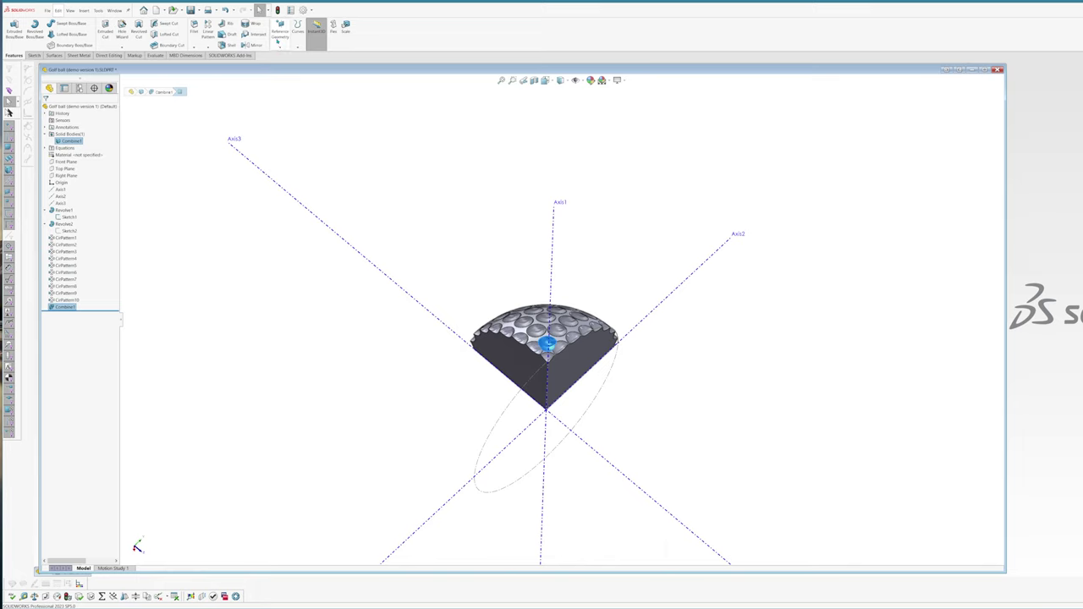
pyautogui.click(279, 41)
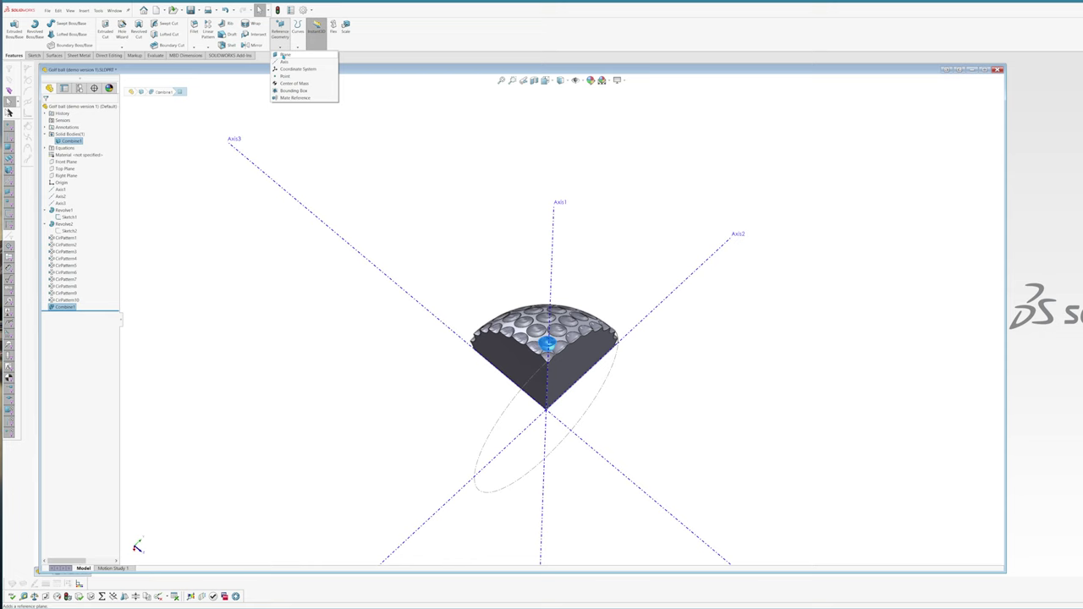
pyautogui.click(283, 56)
pyautogui.moveTo(624, 353)
pyautogui.mouseDown(button='middle')
pyautogui.moveTo(616, 328)
pyautogui.moveTo(625, 337)
pyautogui.mouseUp(button='middle')
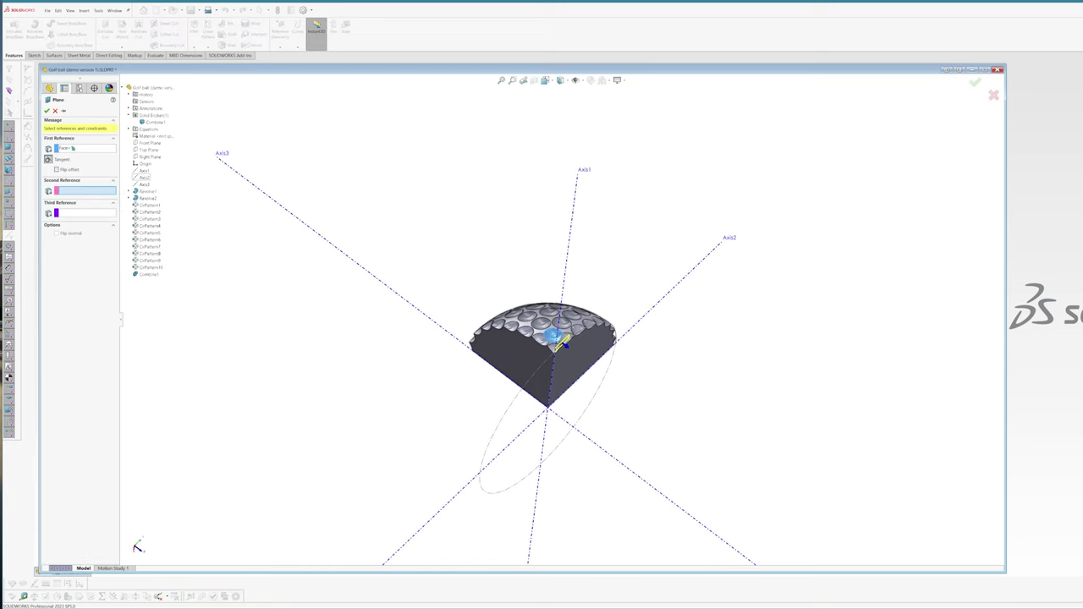
pyautogui.click(72, 148)
pyautogui.press('Delete')
pyautogui.moveTo(549, 367); pyautogui.dragTo(542, 411, button='middle')
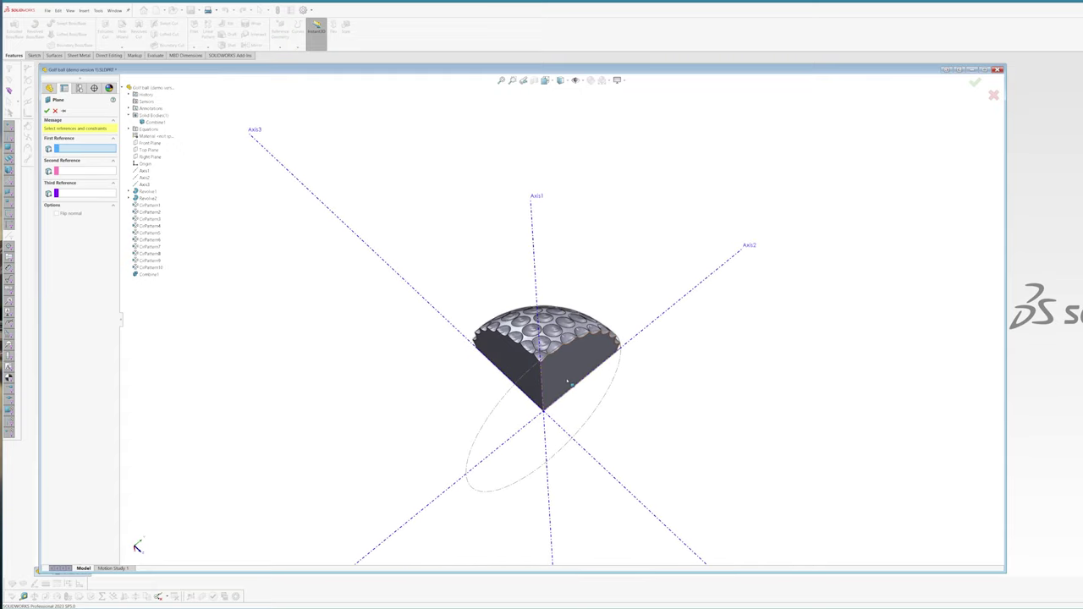
pyautogui.click(573, 382)
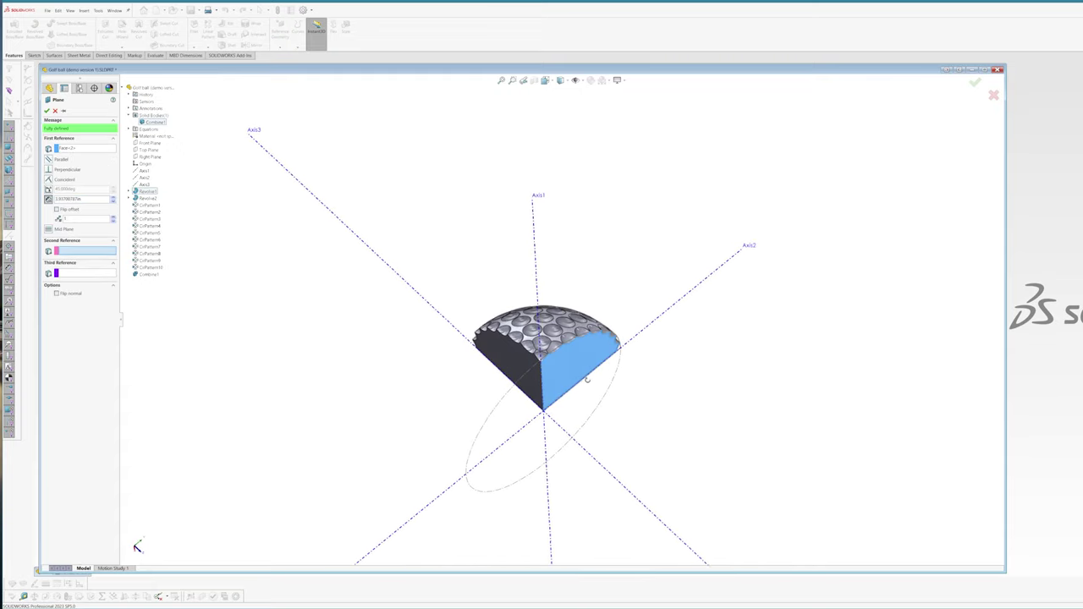
pyautogui.moveTo(587, 380); pyautogui.dragTo(579, 376, button='middle')
pyautogui.click(578, 376)
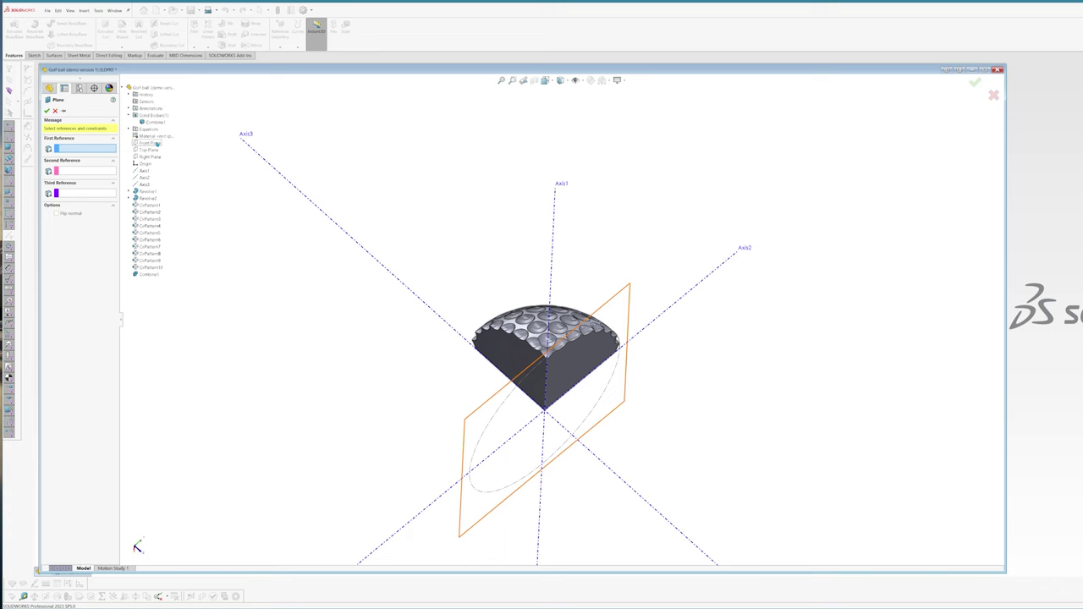
# Create a reference plane at 45 degrees to the Front Plane and coincident with Axis1.
pyautogui.click(156, 144)
pyautogui.click(48, 189)
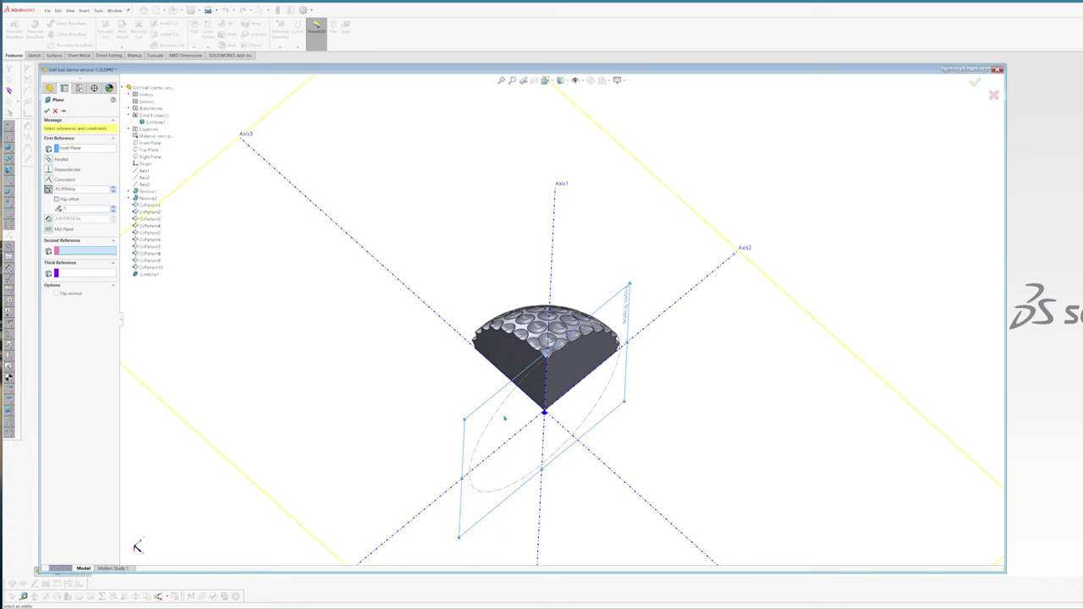
pyautogui.click(549, 438)
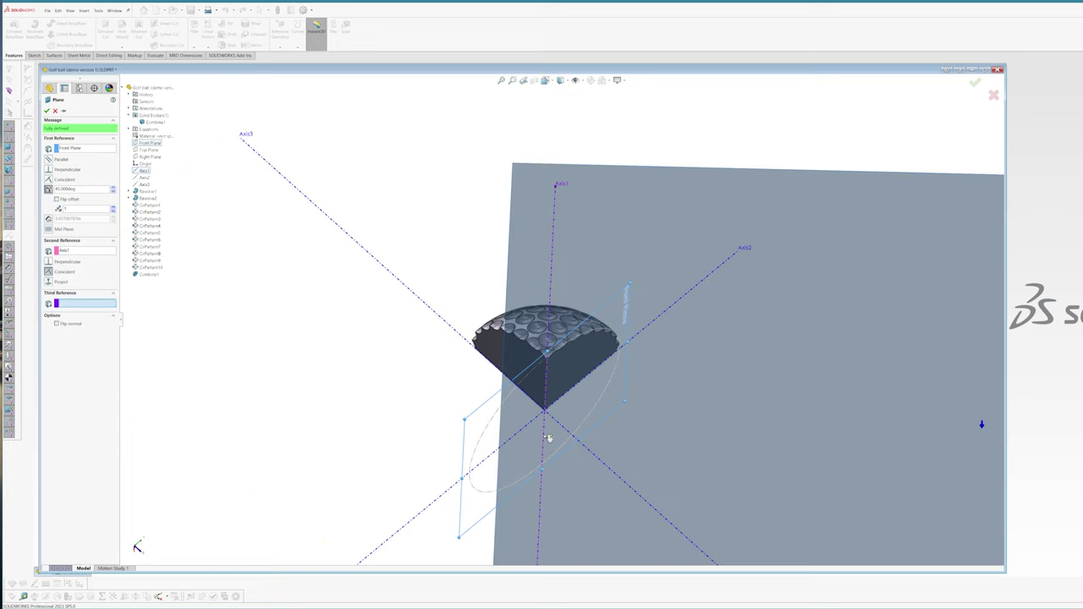
pyautogui.press('z')
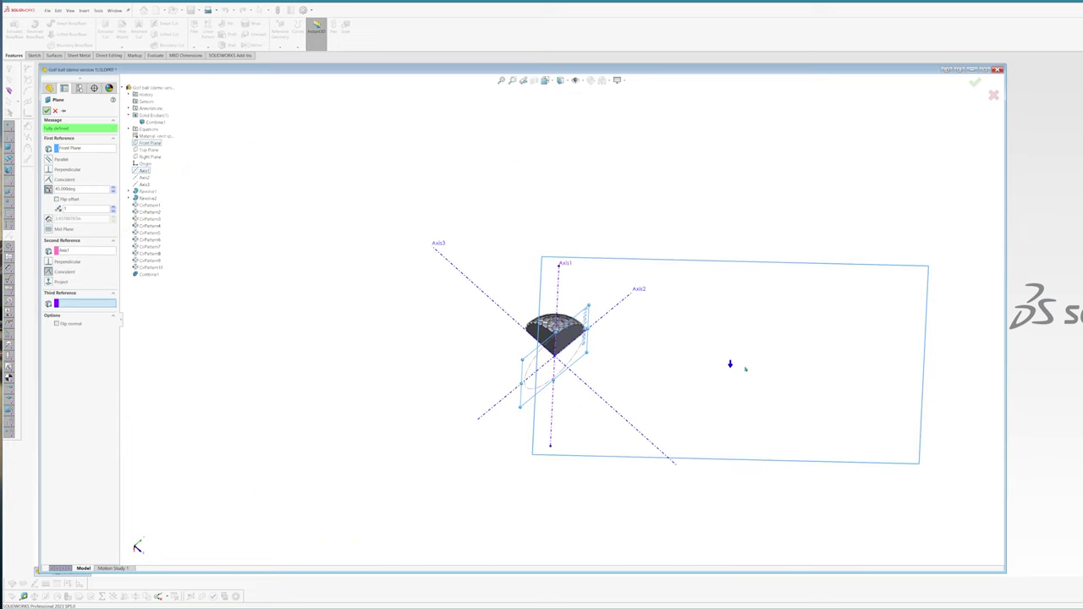
pyautogui.rightClick(730, 364)
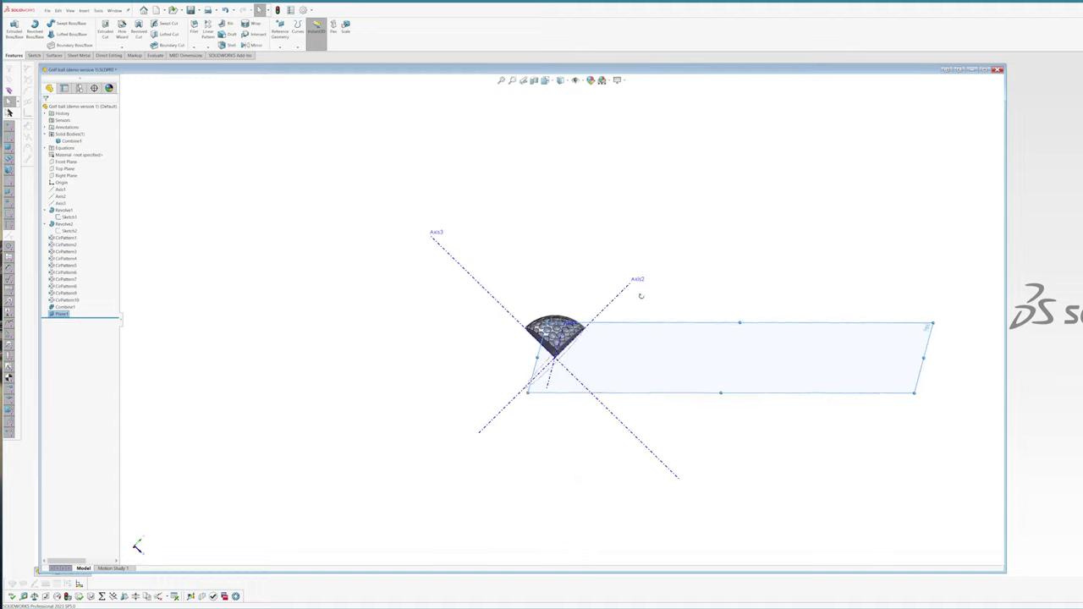
# Resize the borders of the new angled plane so that it extends only a short way around the wedge's tip.
pyautogui.moveTo(913, 372); pyautogui.dragTo(593, 358)
pyautogui.scroll(-2, 573, 344)
pyautogui.scroll(-2, 579, 343)
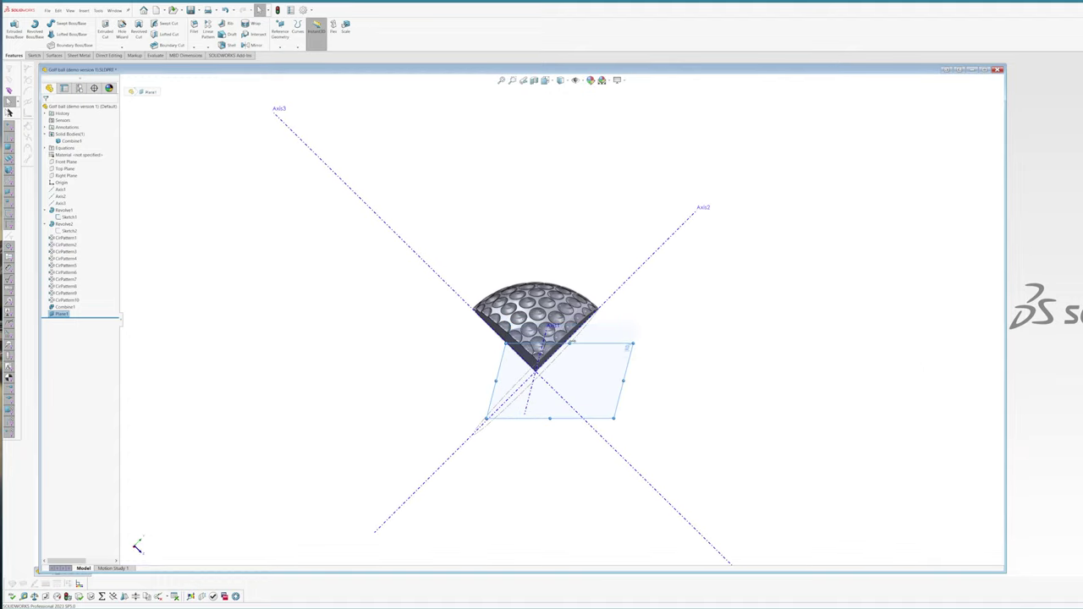
pyautogui.moveTo(550, 421); pyautogui.dragTo(550, 403)
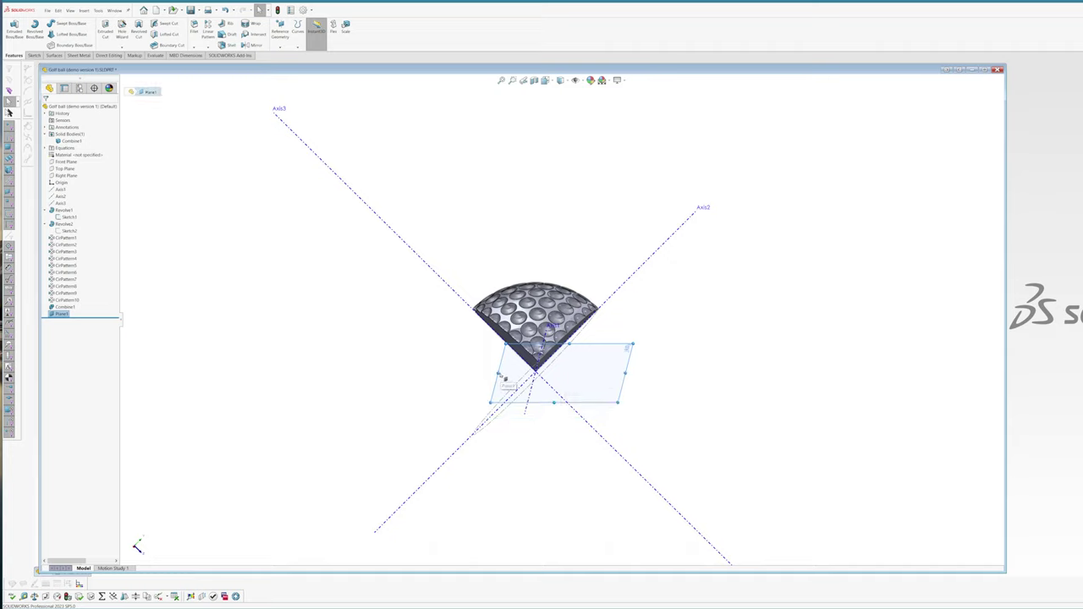
pyautogui.moveTo(499, 377); pyautogui.dragTo(453, 374)
# Create a reference axis at the intersection of Plane1 and the Right Plane.
pyautogui.moveTo(493, 351); pyautogui.dragTo(501, 372, button='middle')
pyautogui.click(281, 42)
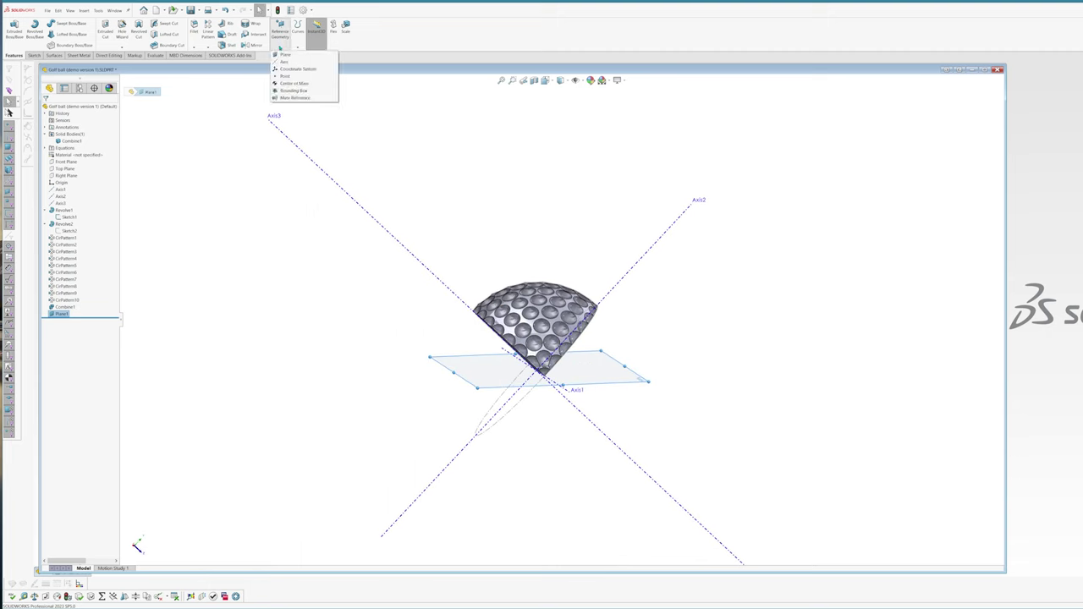
pyautogui.click(283, 62)
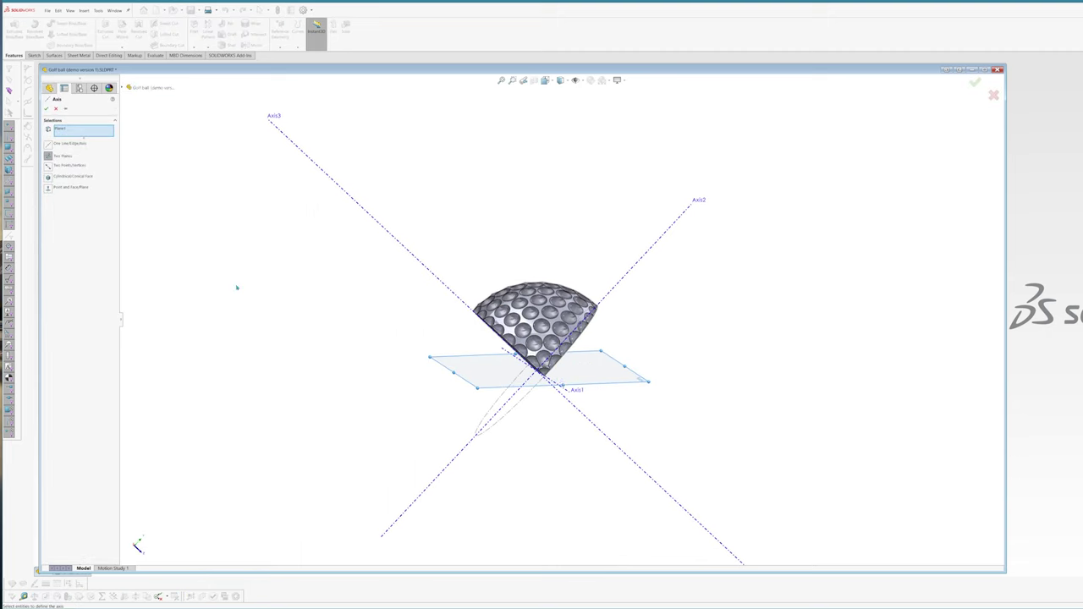
pyautogui.moveTo(540, 366); pyautogui.dragTo(626, 366, button='middle')
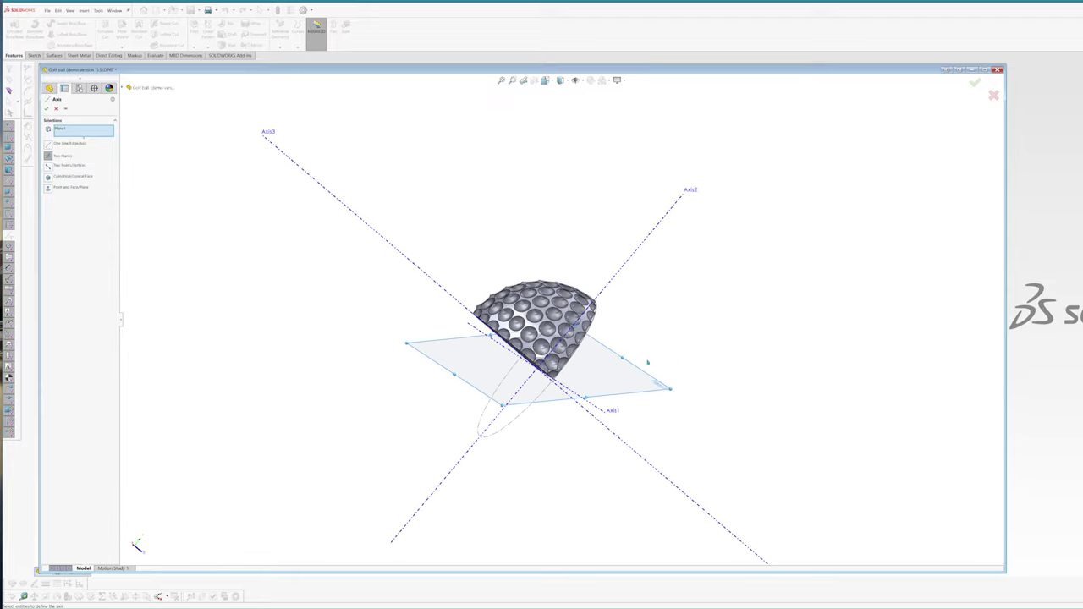
pyautogui.scroll(-3, 647, 362)
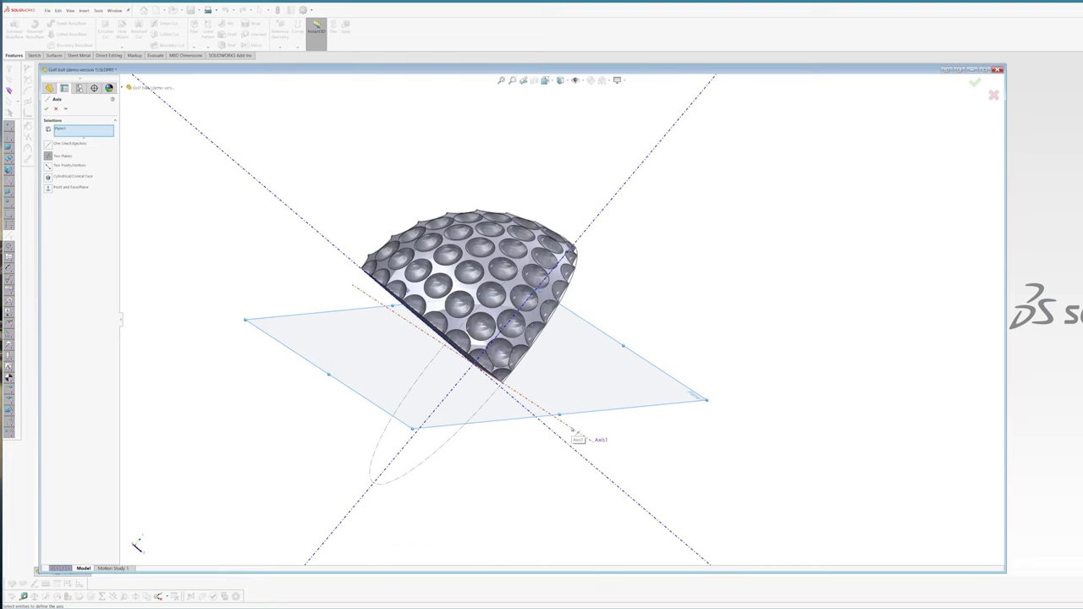
pyautogui.moveTo(573, 431); pyautogui.dragTo(570, 387, button='middle')
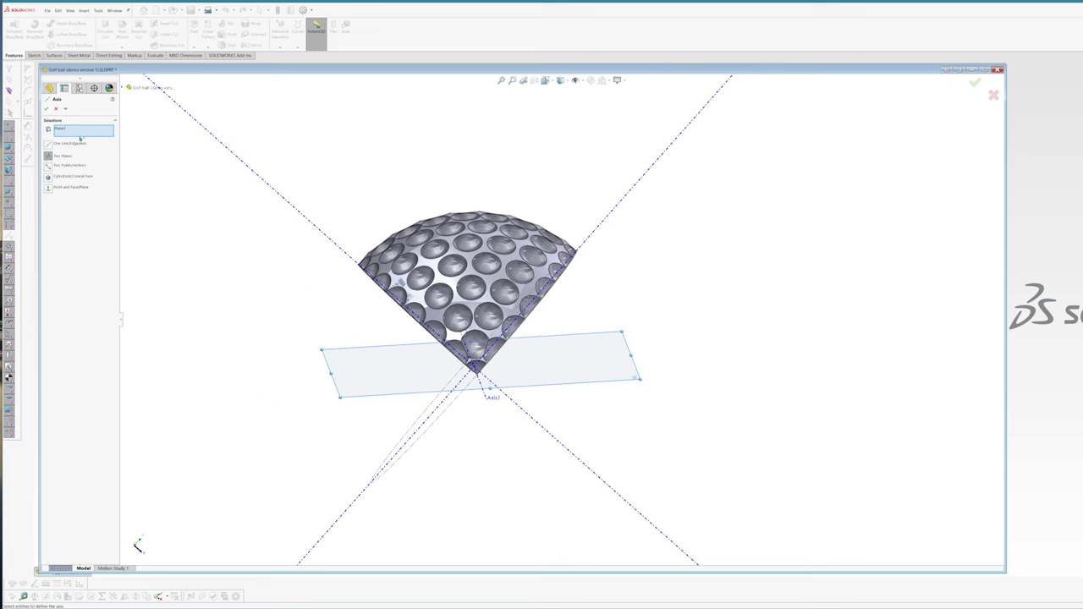
pyautogui.click(129, 88)
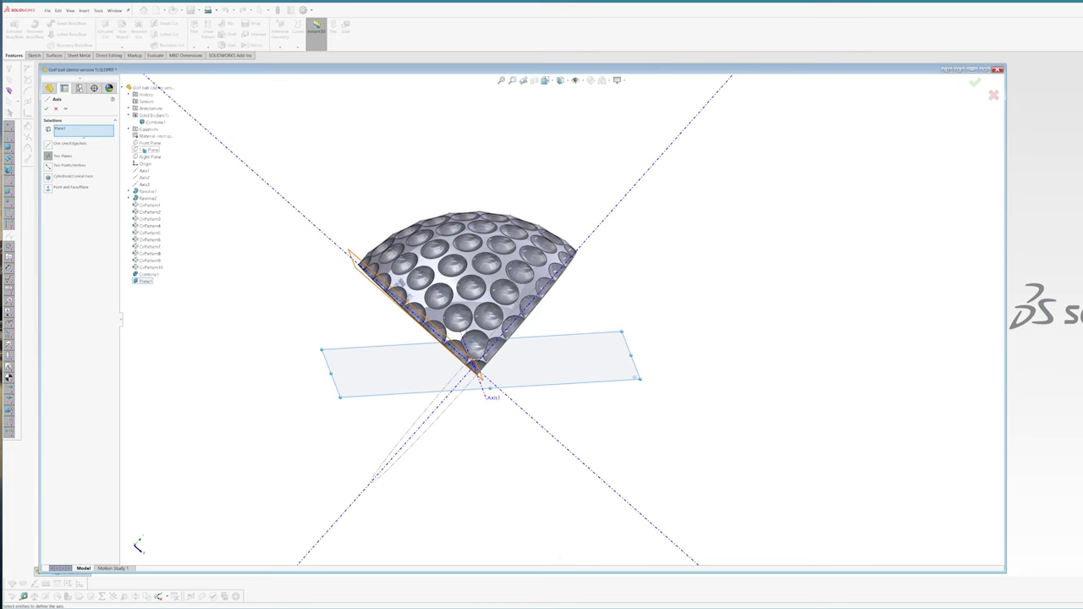
pyautogui.click(143, 159)
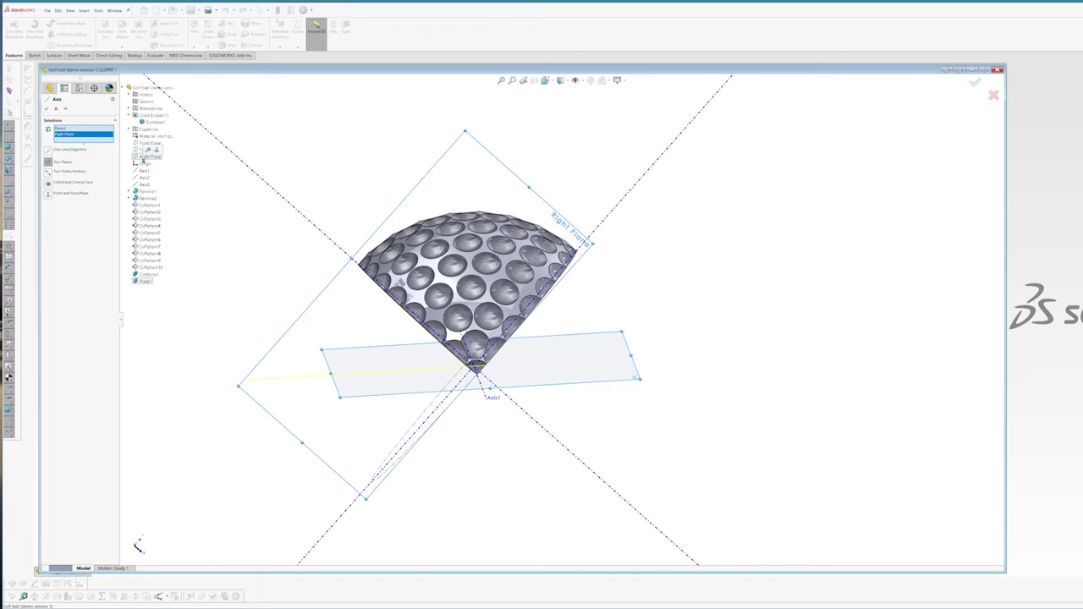
pyautogui.click(46, 110)
pyautogui.moveTo(484, 315); pyautogui.dragTo(279, 246, button='middle')
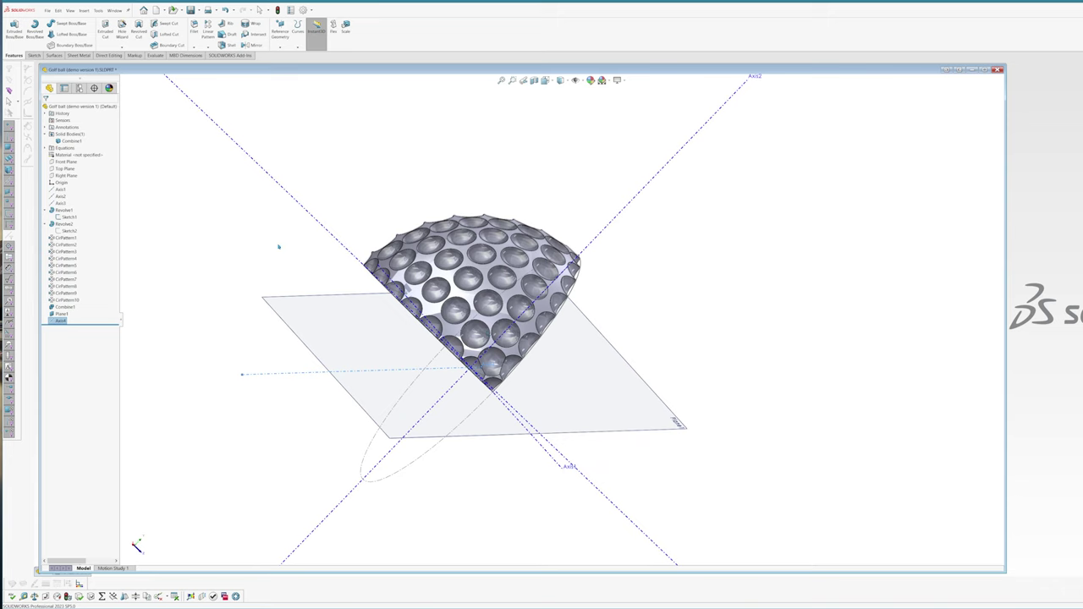
pyautogui.click(212, 273)
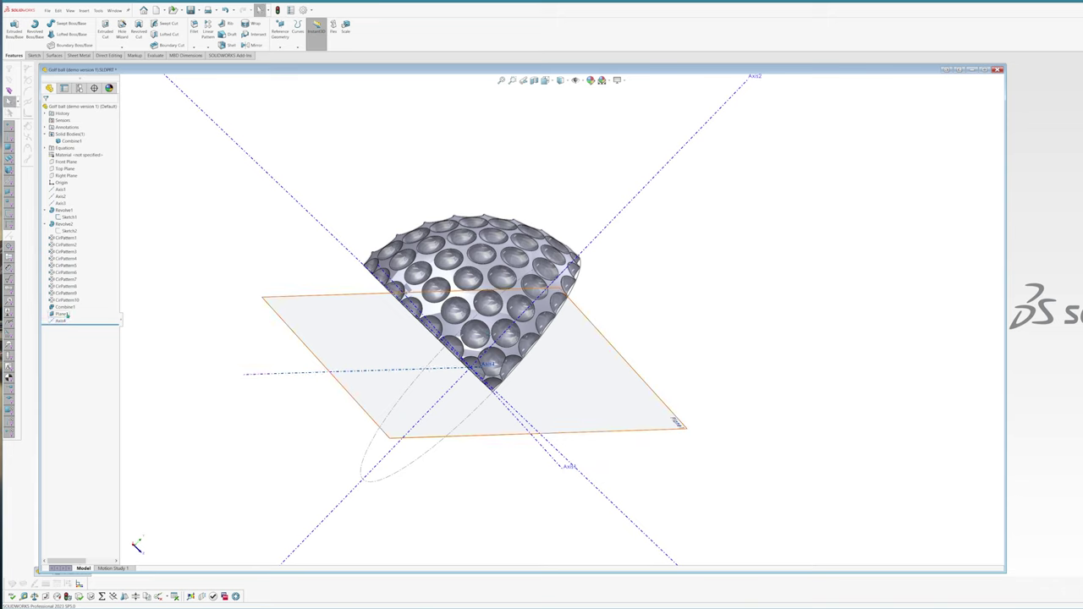
# Suppress the Combine1 feature to bring back the separate sphere bodies.
pyautogui.moveTo(71, 301)
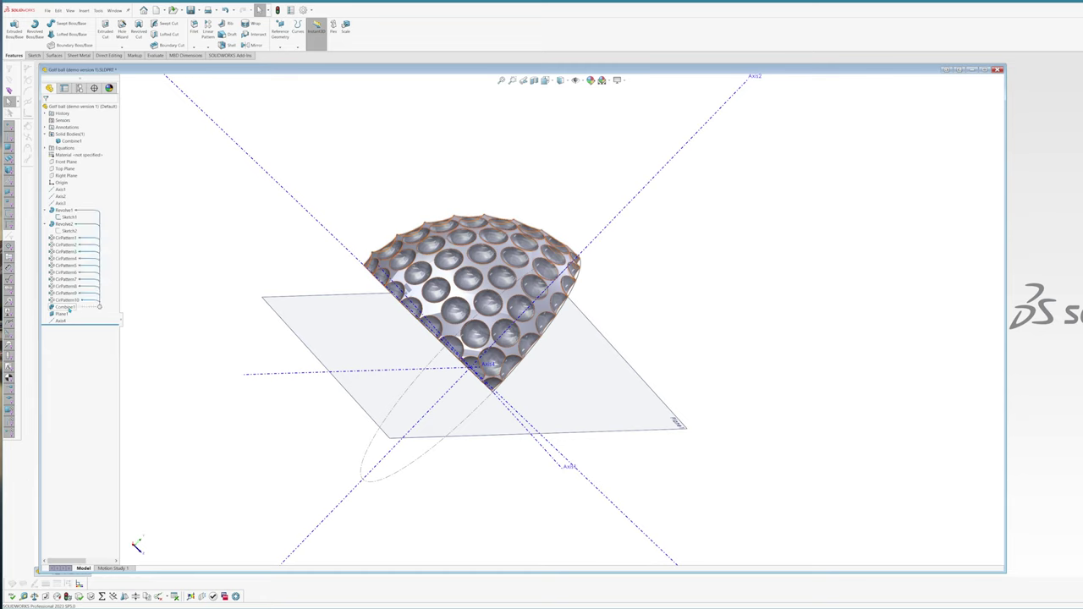
pyautogui.rightClick(69, 310)
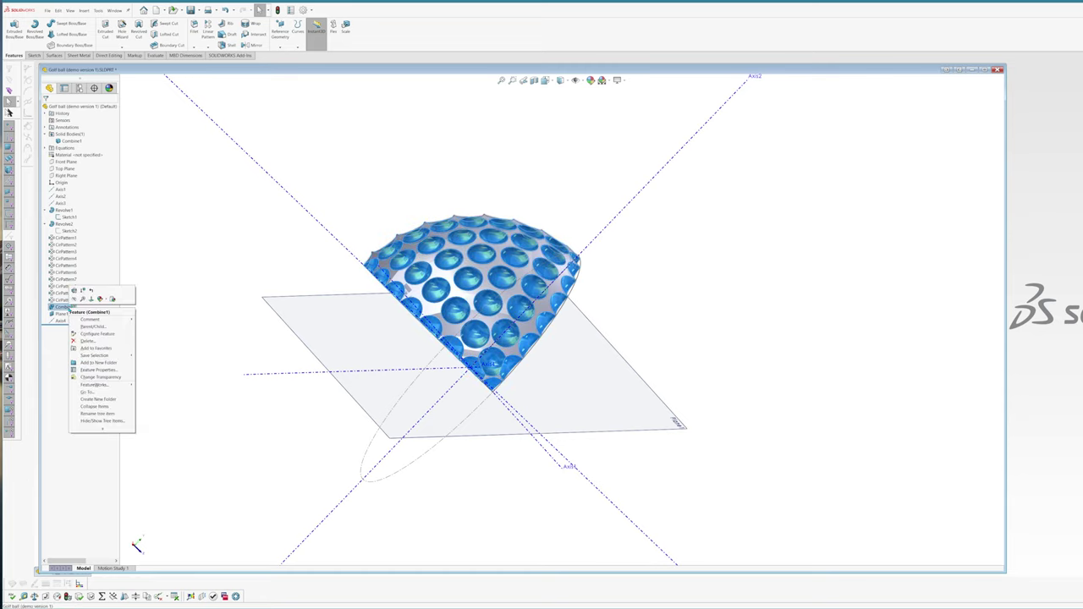
pyautogui.click(83, 292)
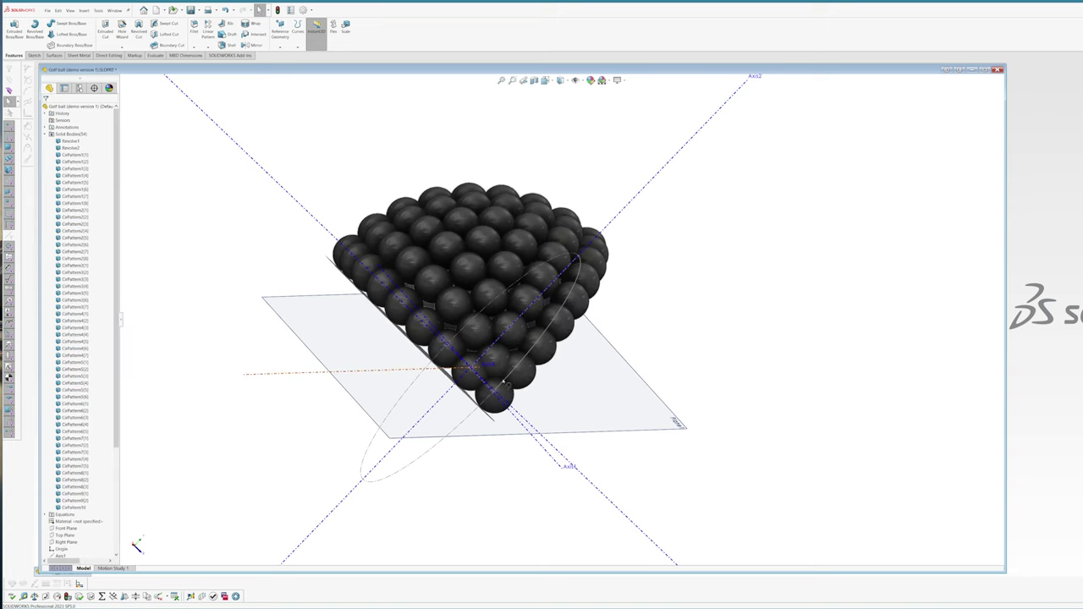
pyautogui.click(496, 359)
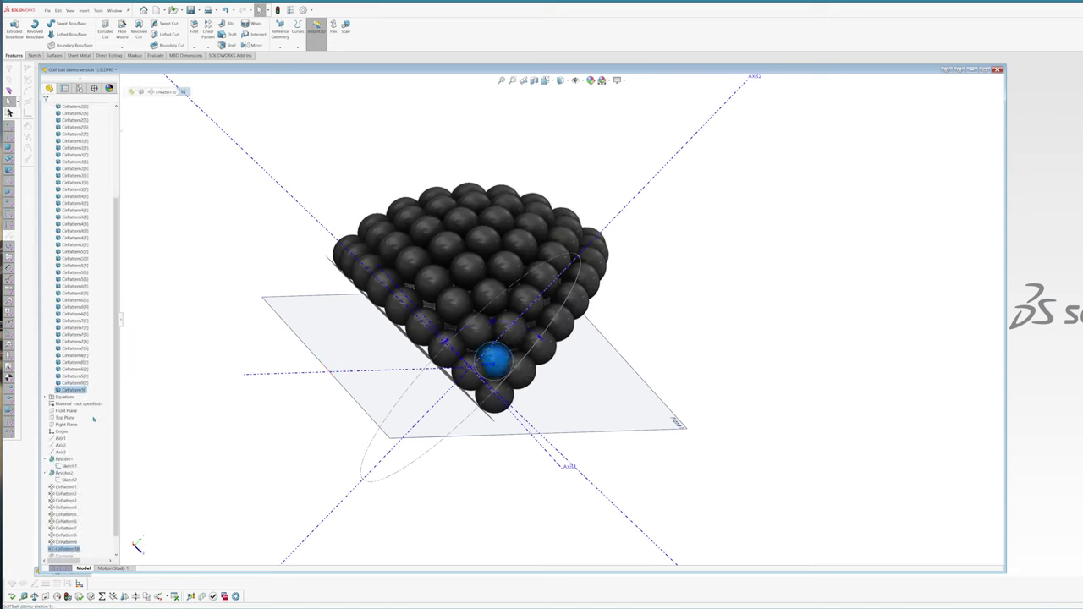
pyautogui.scroll(-1, 89, 418)
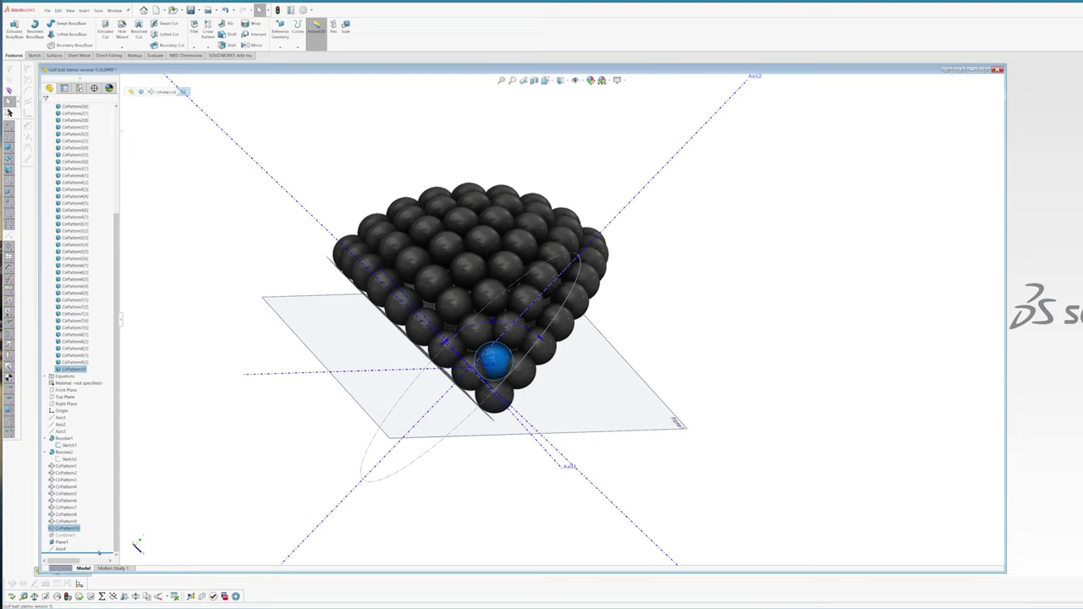
pyautogui.moveTo(99, 554); pyautogui.dragTo(97, 533)
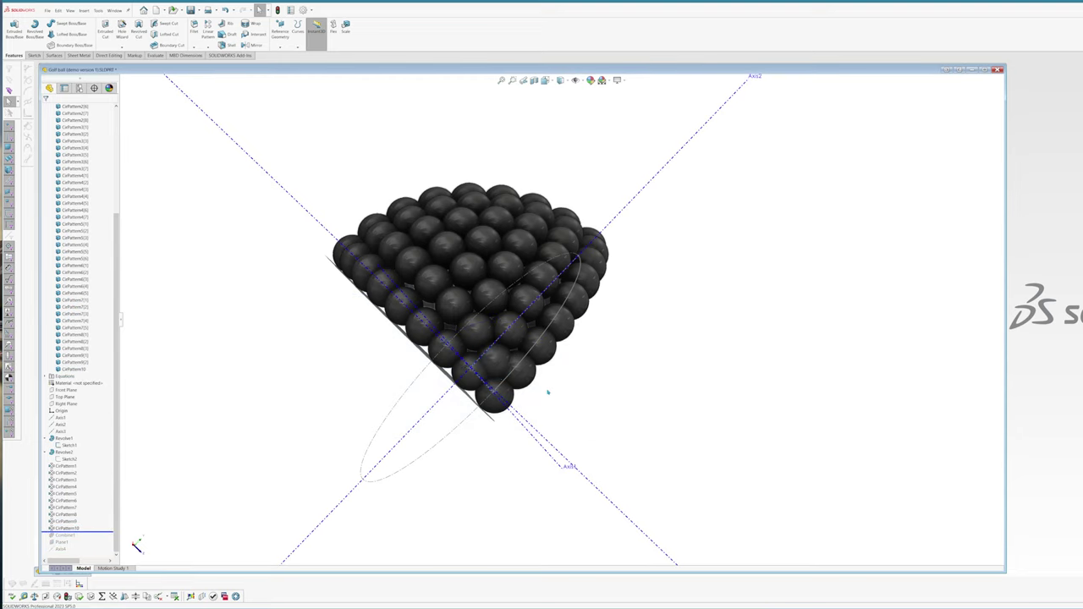
pyautogui.click(496, 360)
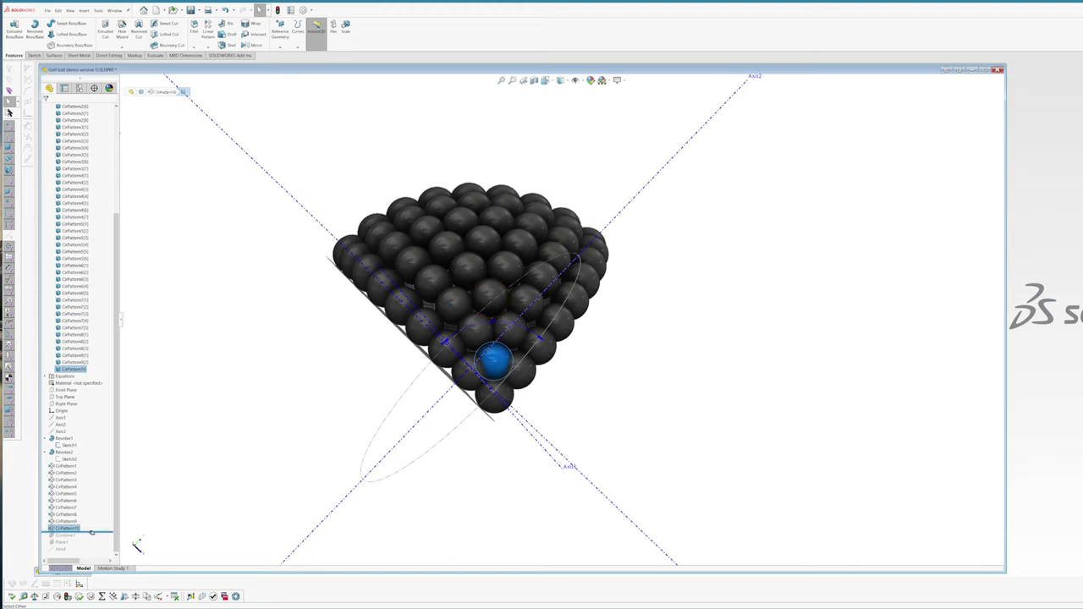
pyautogui.moveTo(92, 532); pyautogui.dragTo(91, 555)
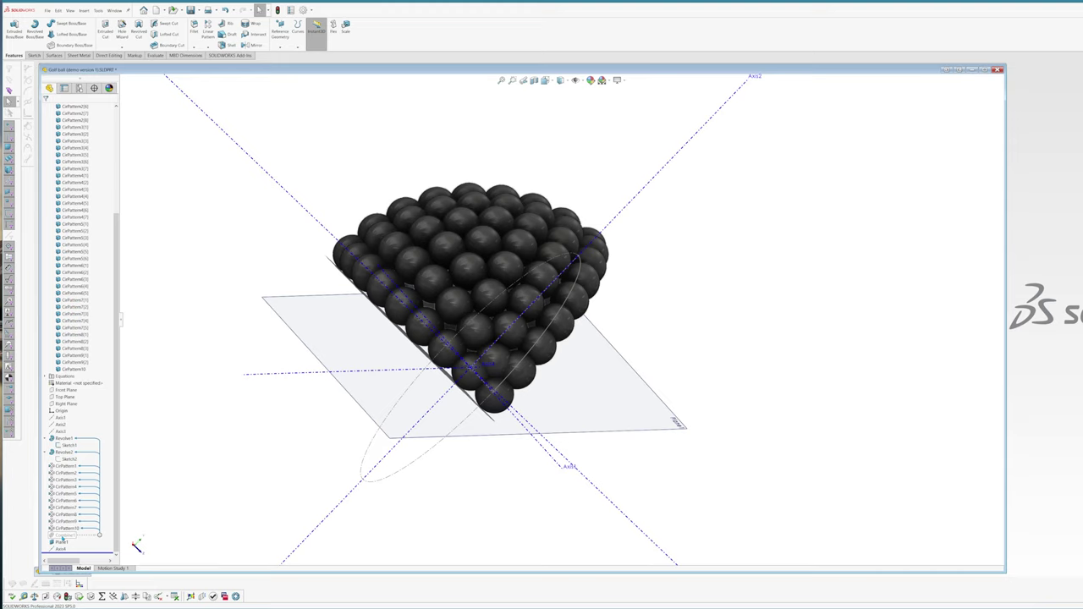
# Move the suppressed Combine1 feature below Plane1 and Axis4 in the feature tree.
pyautogui.moveTo(63, 537); pyautogui.dragTo(71, 551)
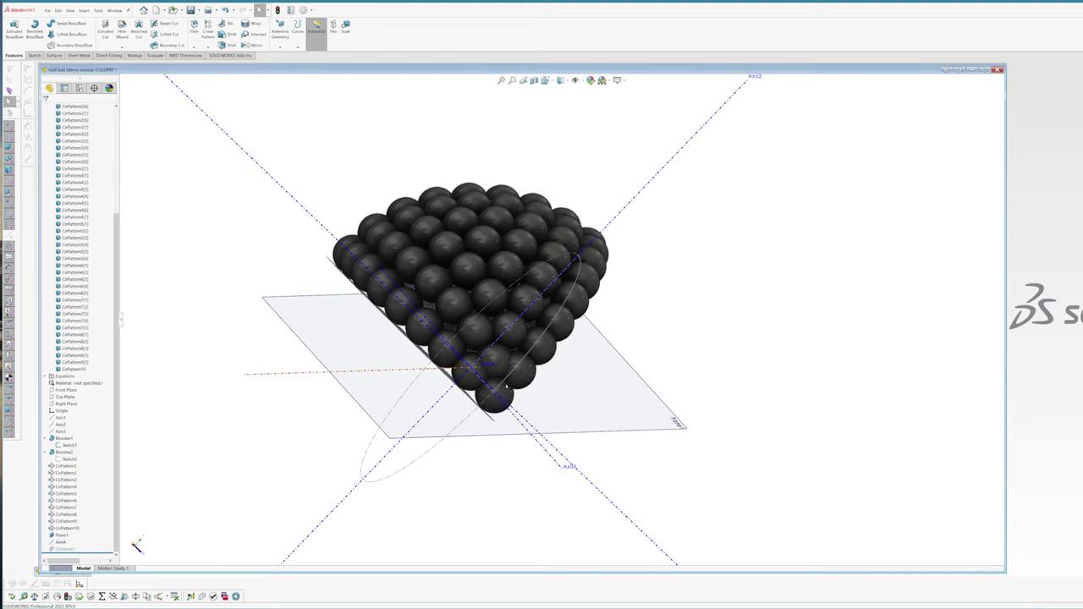
pyautogui.moveTo(522, 376)
pyautogui.mouseDown(button='middle')
pyautogui.moveTo(521, 330)
pyautogui.moveTo(523, 368)
pyautogui.mouseUp(button='middle')
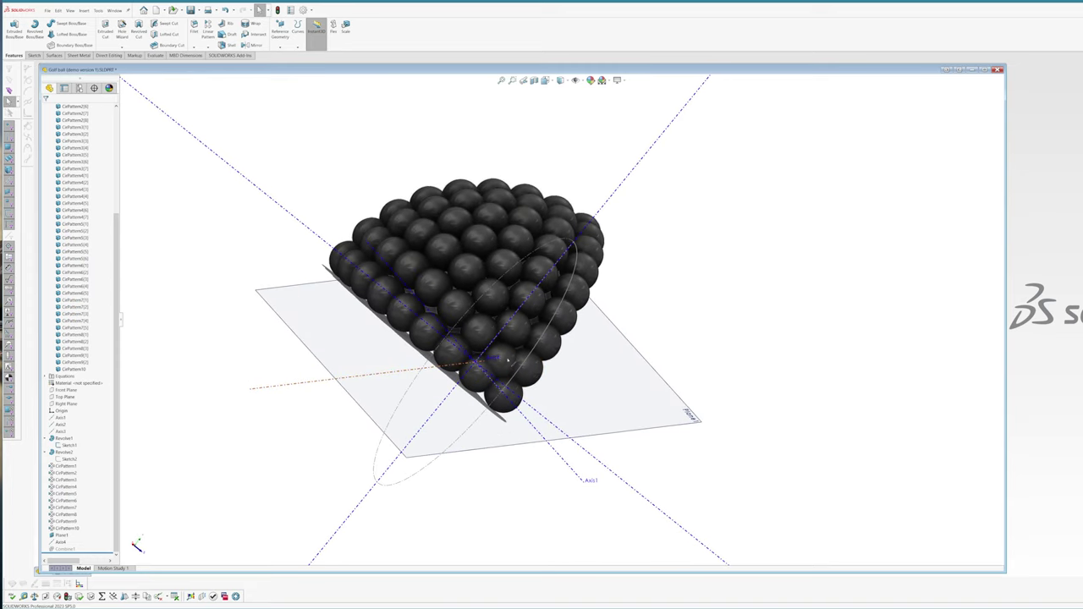
pyautogui.click(508, 364)
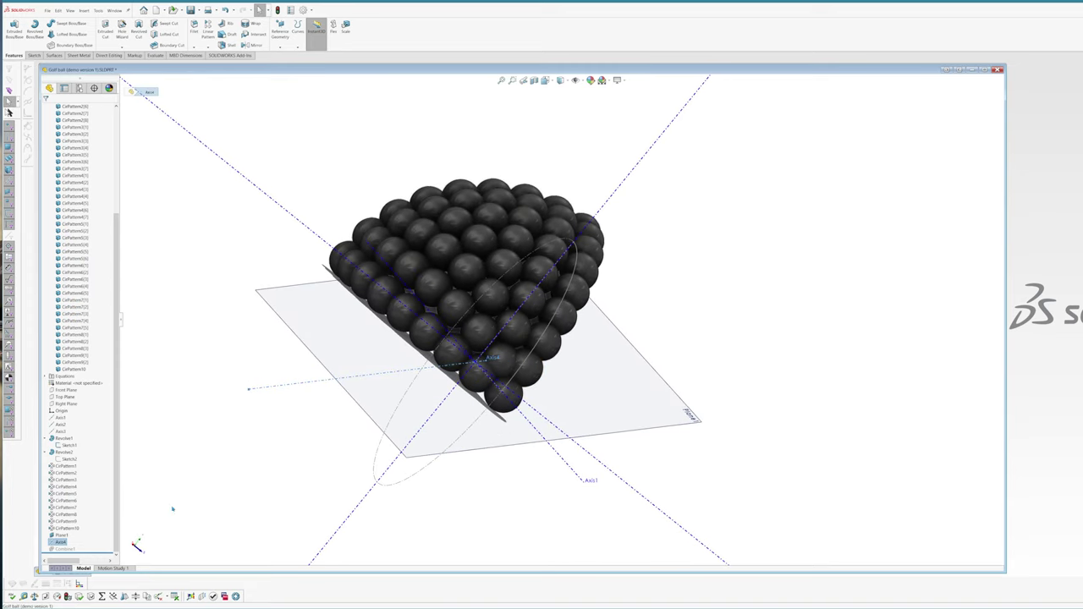
pyautogui.click(213, 502)
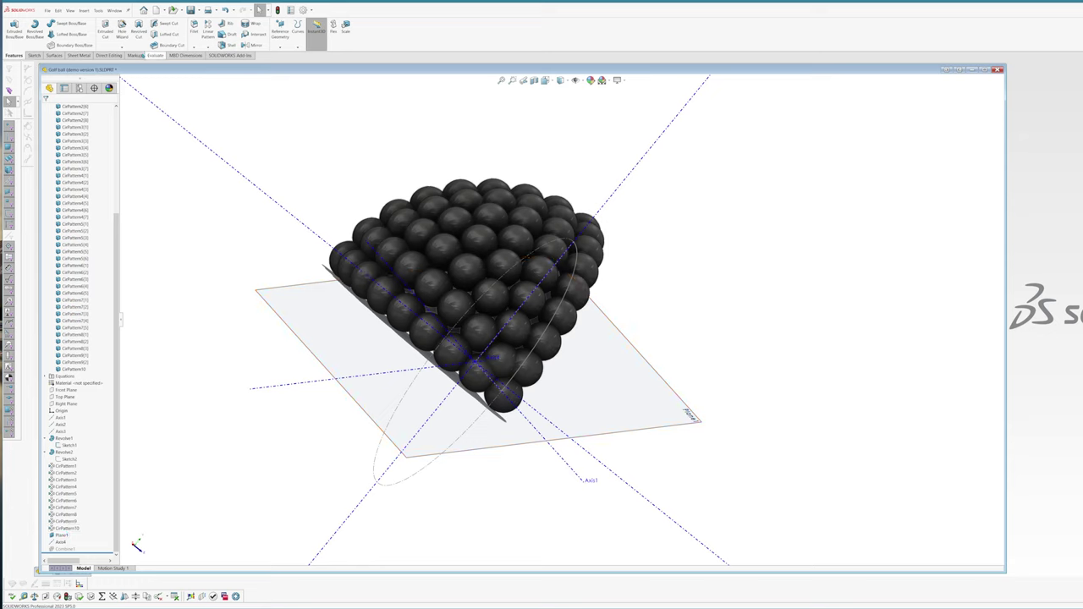
pyautogui.click(109, 55)
pyautogui.click(167, 34)
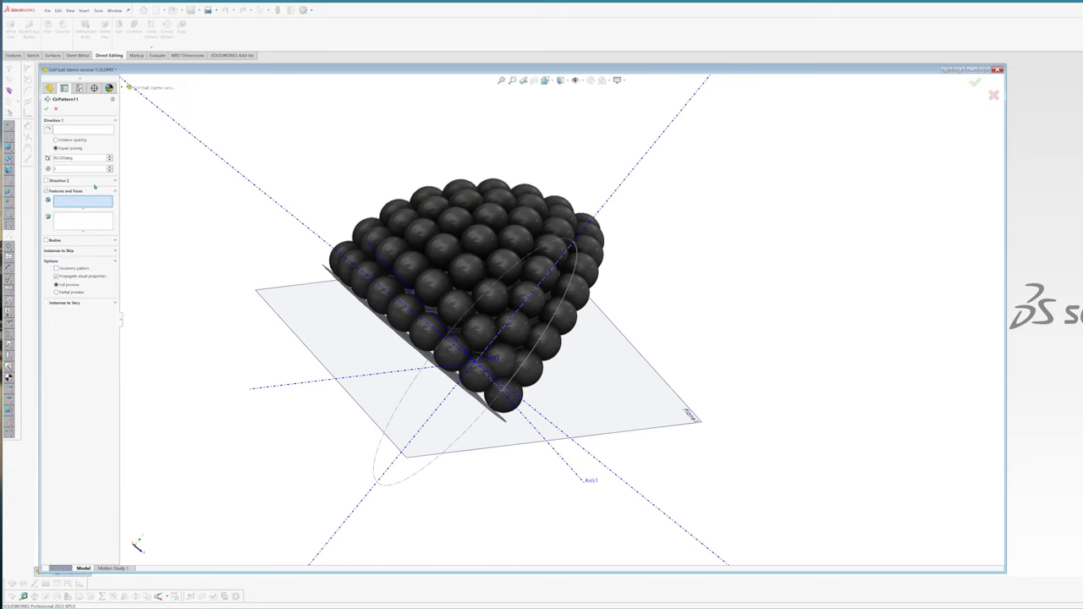
pyautogui.click(48, 191)
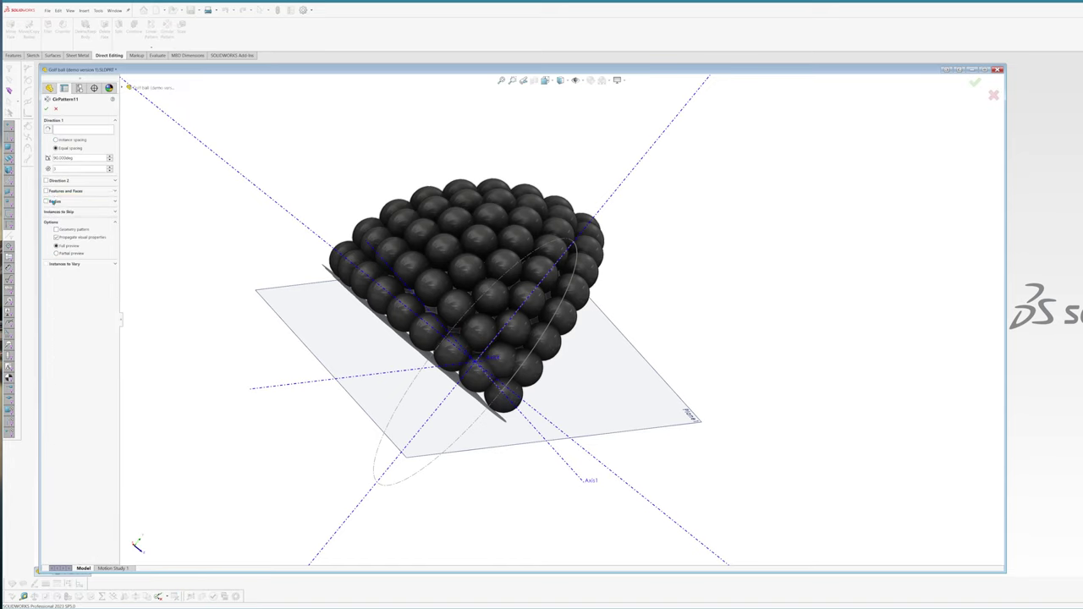
pyautogui.click(52, 201)
pyautogui.click(503, 359)
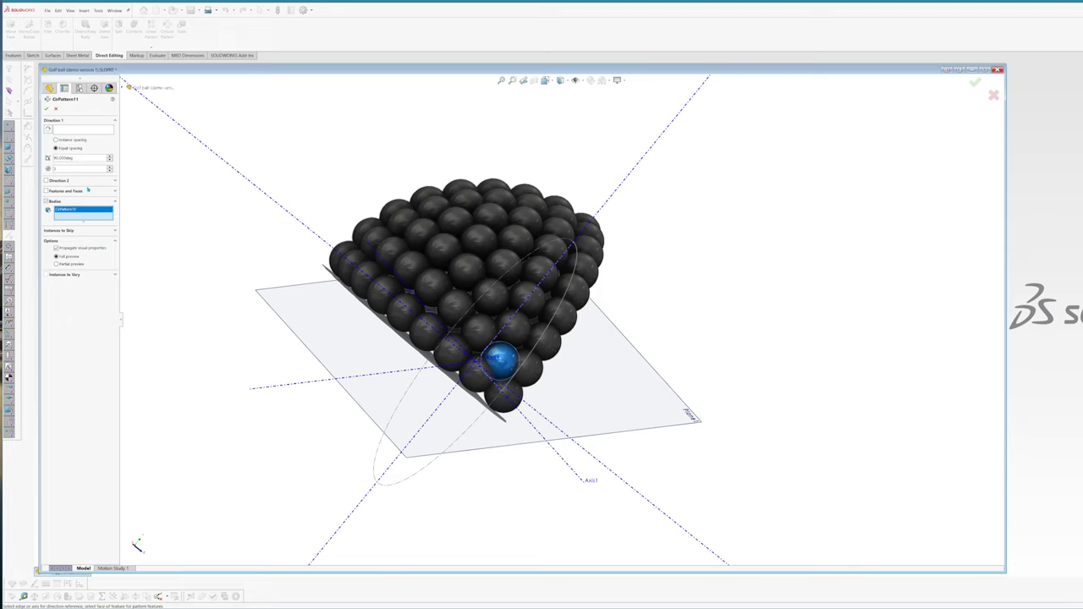
pyautogui.click(68, 129)
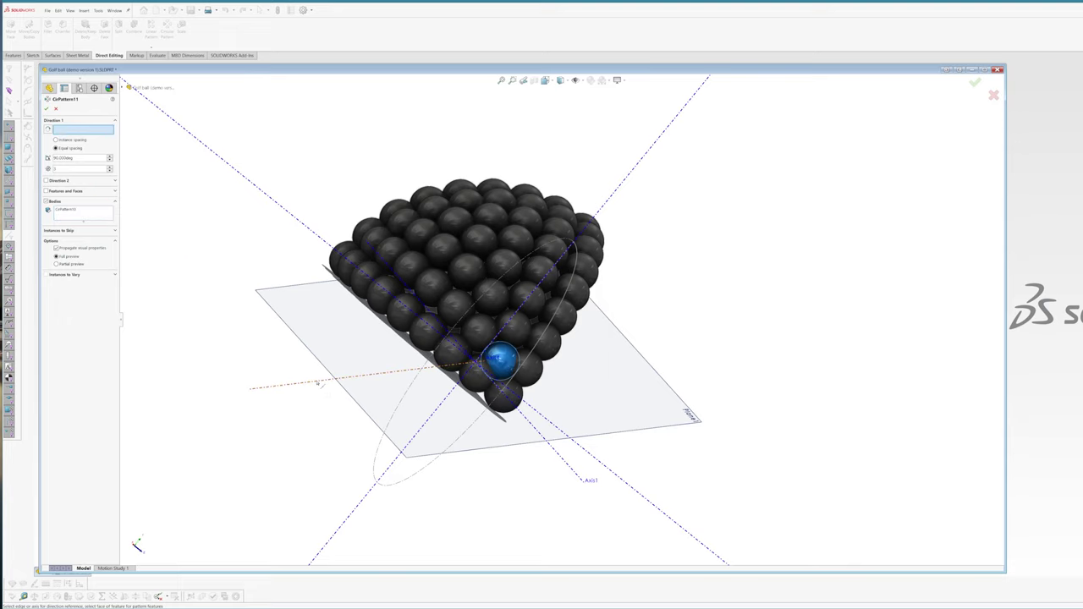
pyautogui.moveTo(318, 383); pyautogui.dragTo(177, 116, button='middle')
pyautogui.click(302, 380)
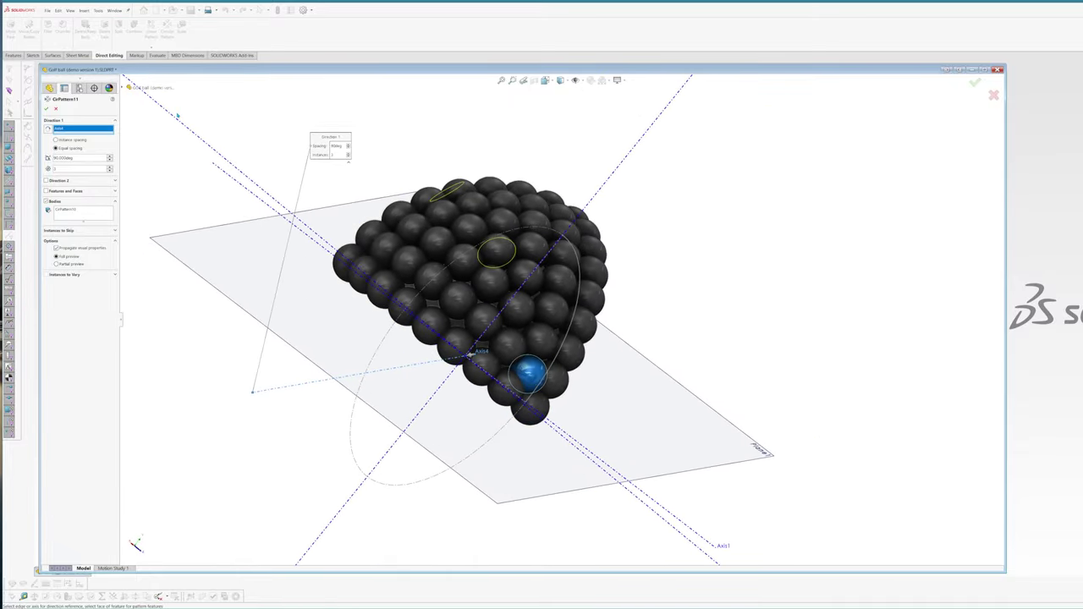
pyautogui.click(56, 109)
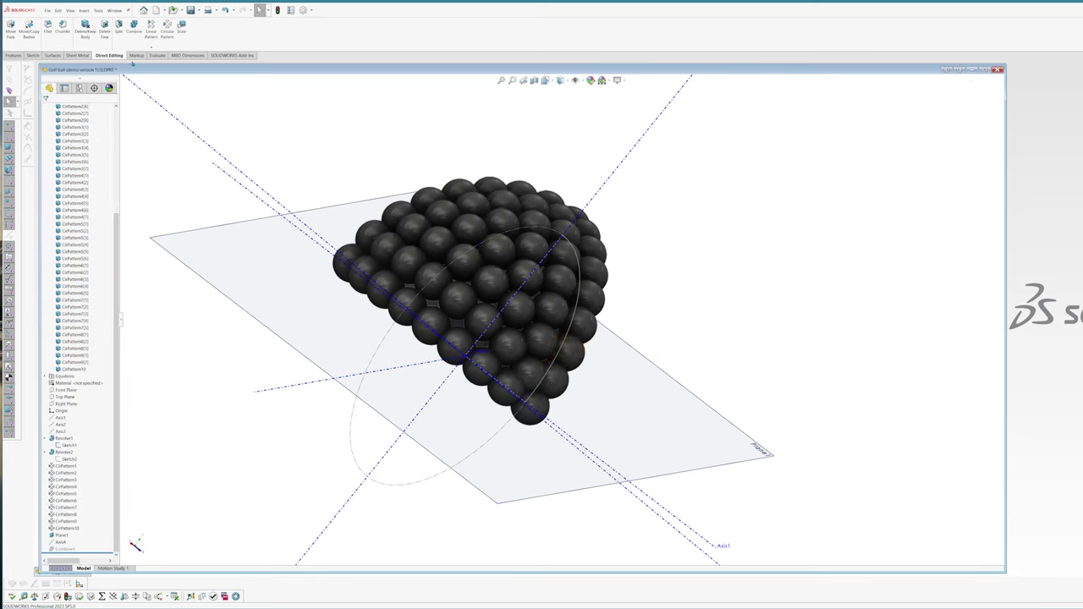
# Create a copy of the overlapping corner sphere rotated slightly about Axis4, using Move/Copy Body.
pyautogui.click(29, 28)
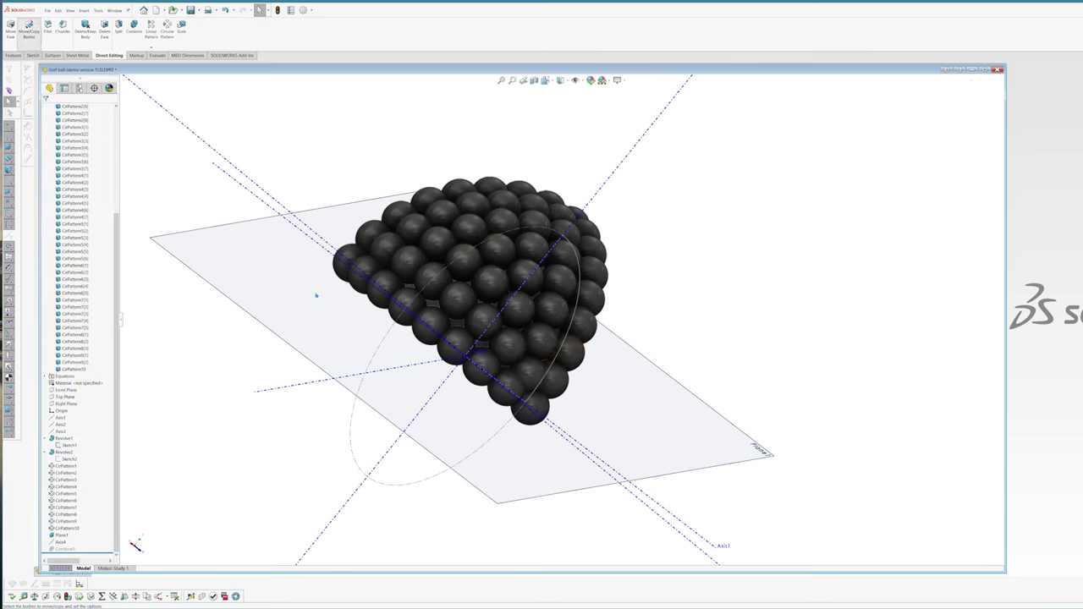
pyautogui.click(530, 375)
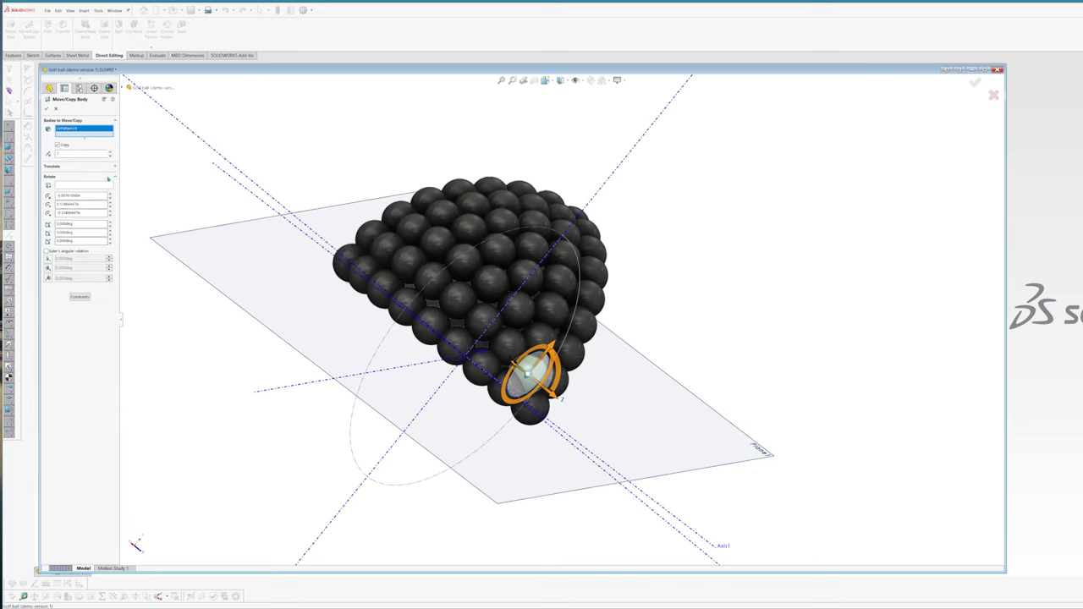
pyautogui.click(69, 187)
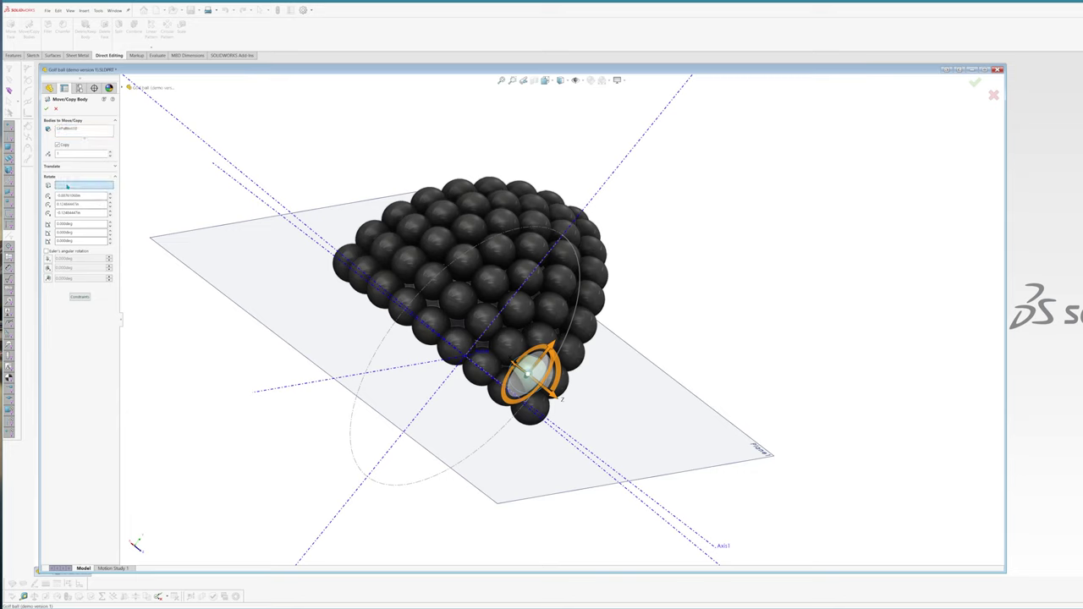
pyautogui.click(345, 377)
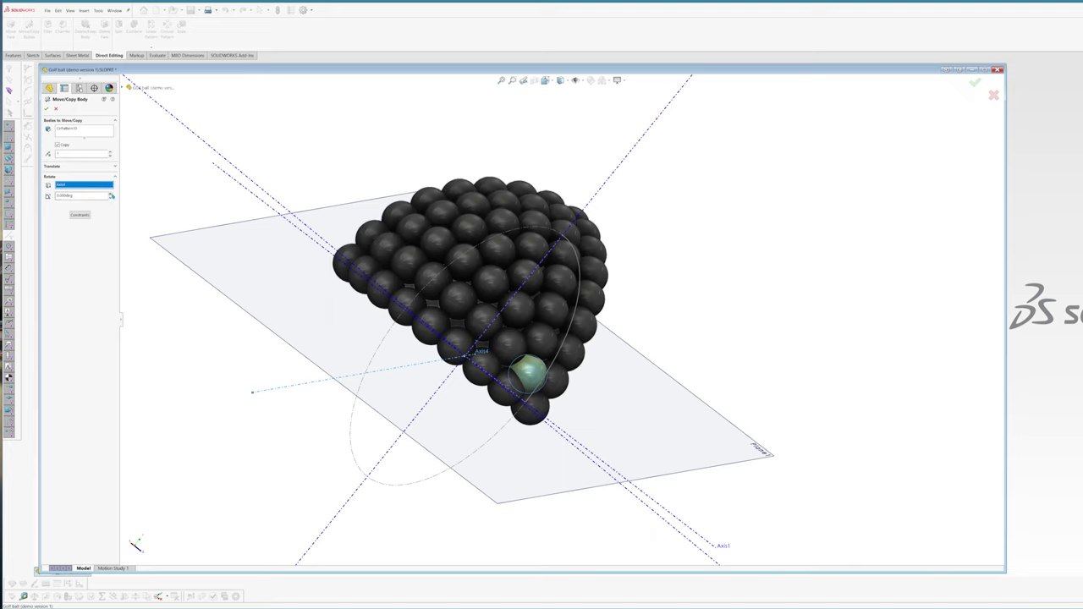
pyautogui.click(111, 195)
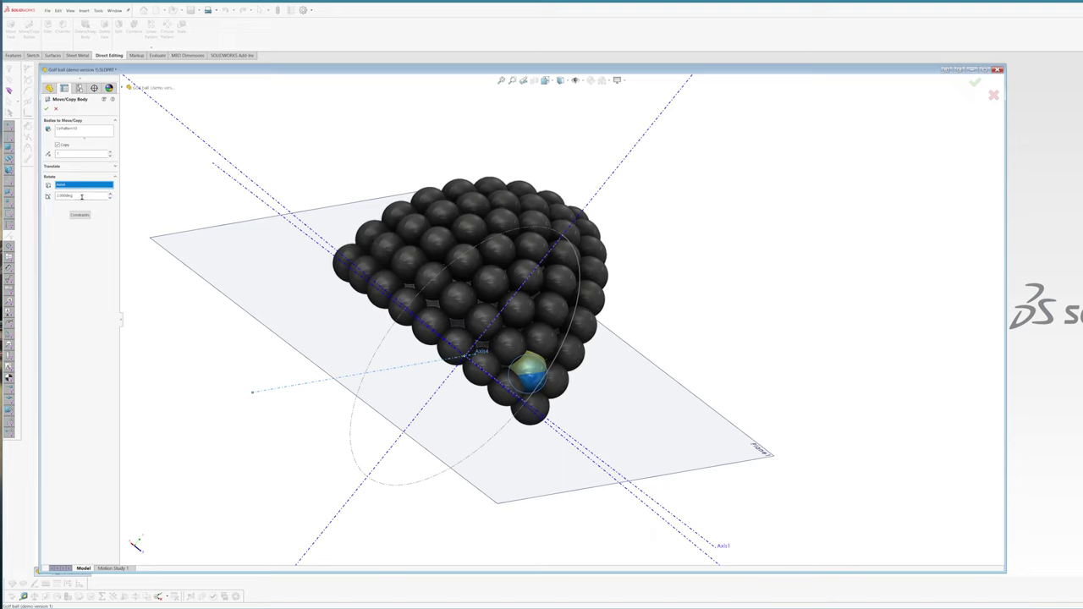
pyautogui.doubleClick(82, 196)
pyautogui.write('7')
pyautogui.press('Return')
pyautogui.click(47, 110)
# Reorder the Body-Move/Copy1 feature so that it sits between Axis4 and the suppressed Combine1 in the feature tree.
pyautogui.scroll(-2, 546, 370)
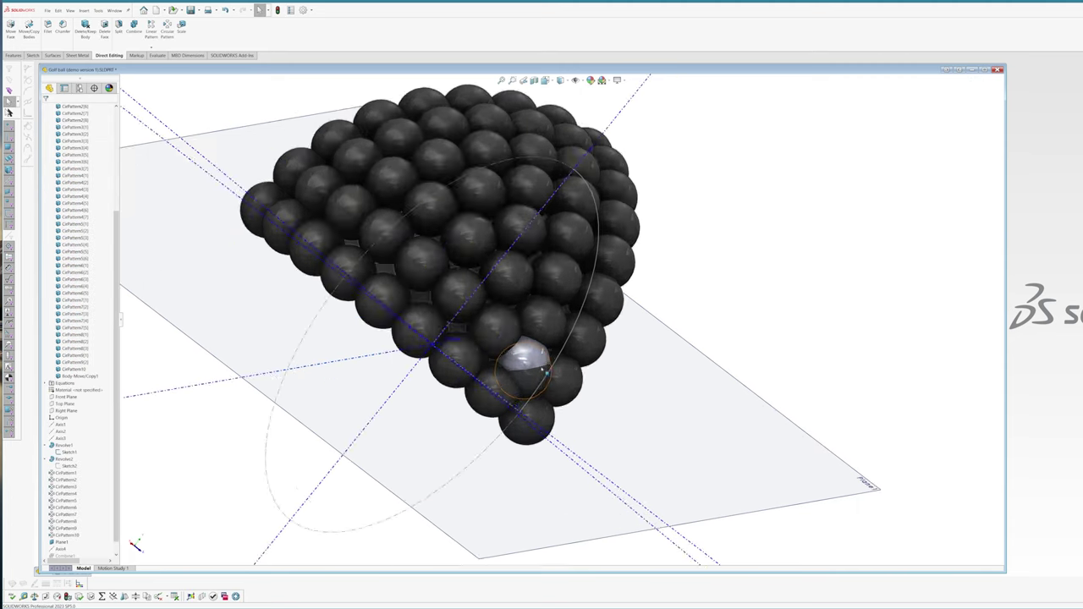
pyautogui.scroll(-4, 543, 370)
pyautogui.scroll(-1, 71, 490)
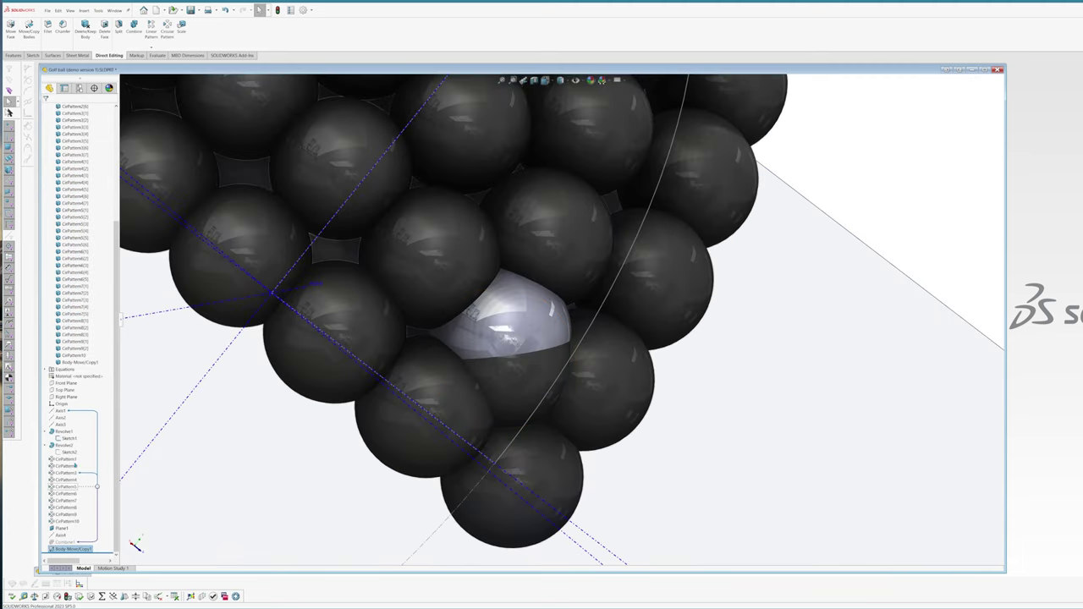
pyautogui.scroll(7, 76, 465)
pyautogui.click(45, 133)
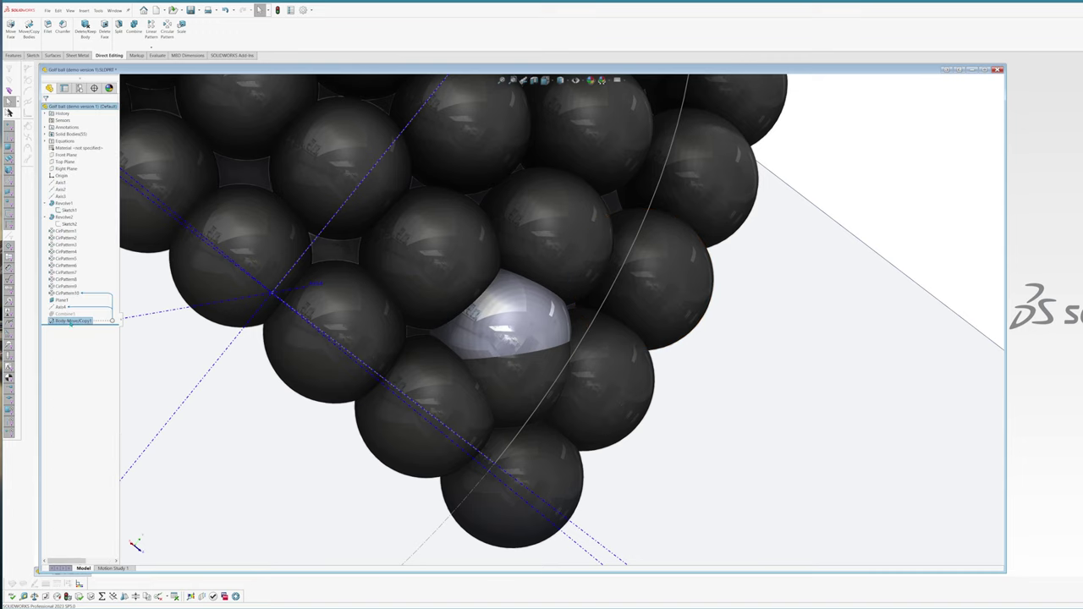
pyautogui.moveTo(71, 322); pyautogui.dragTo(58, 307)
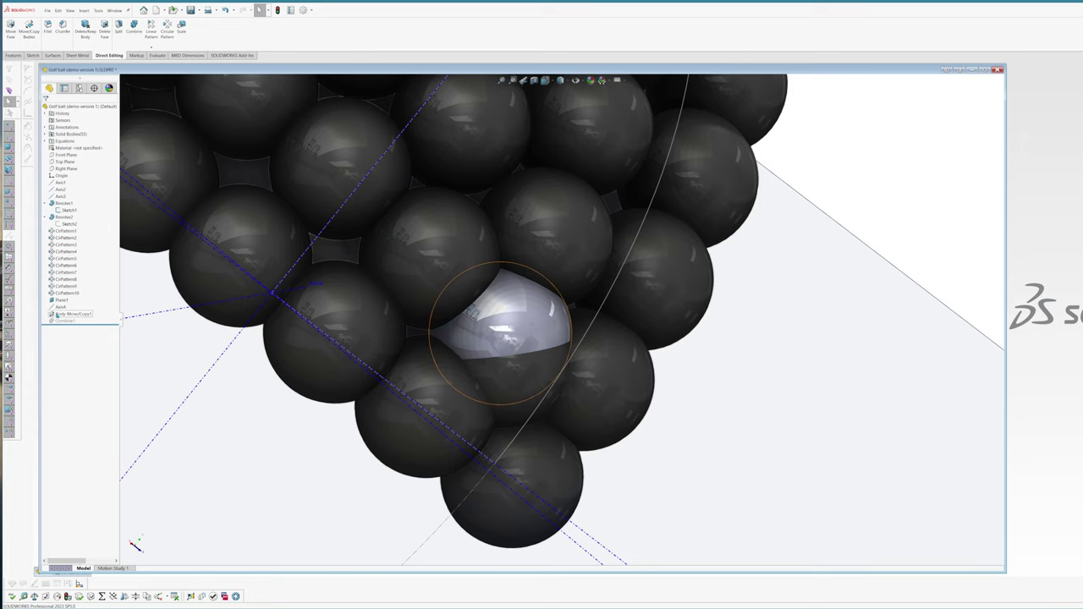
# Edit Body-Move/Copy1 so that the corner sphere is moved instead of copied.
pyautogui.click(55, 314)
pyautogui.click(61, 296)
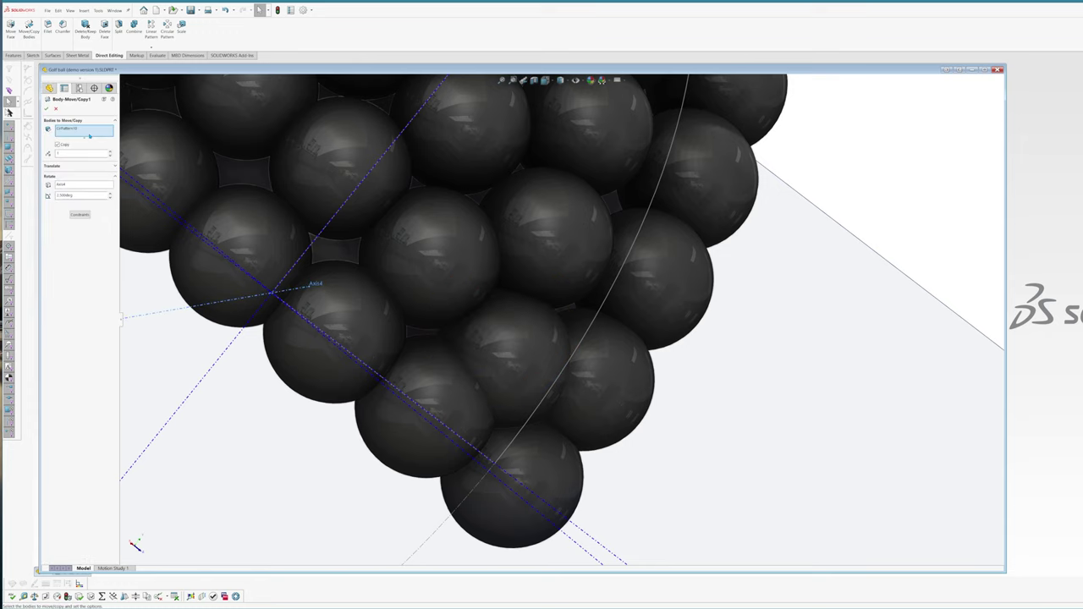
pyautogui.click(58, 145)
pyautogui.click(46, 109)
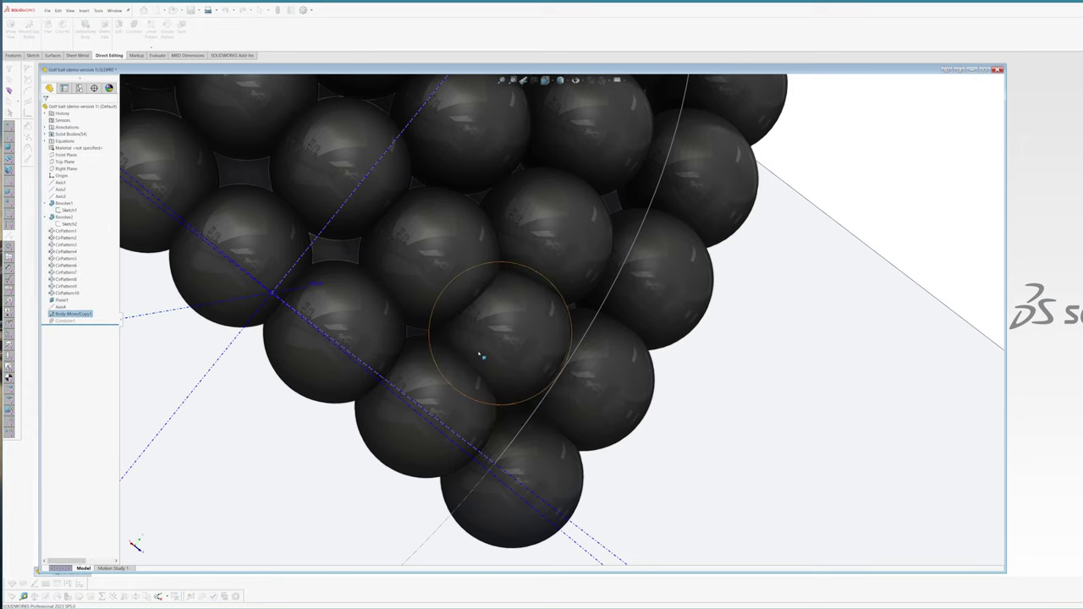
# Unsuppress Combine1 to subtract the spheres from the wedge, and check the shifted dimple's overlap near the tip.
pyautogui.scroll(7, 485, 352)
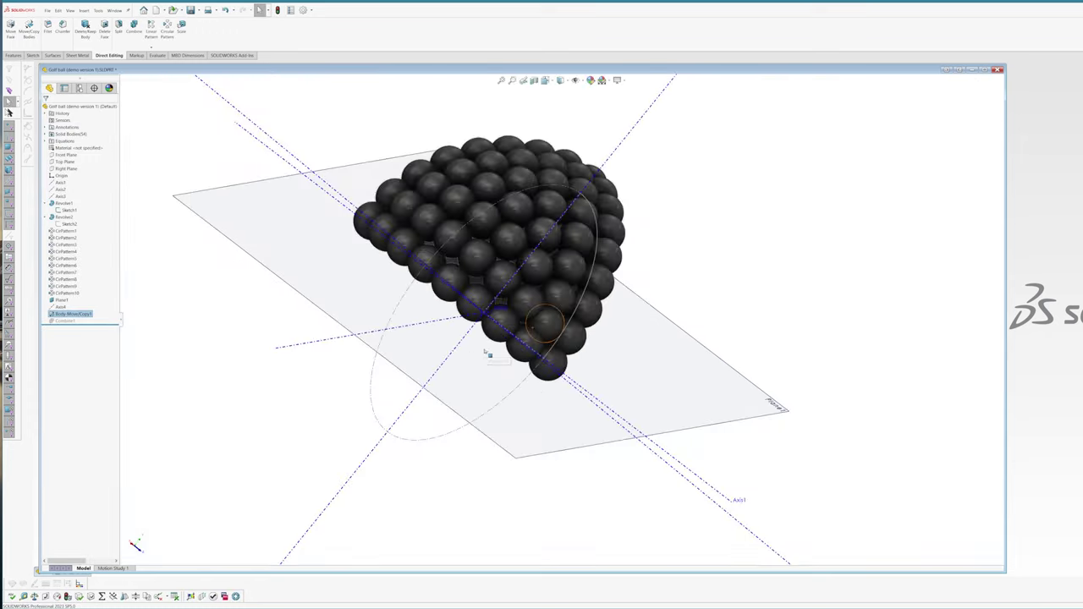
pyautogui.rightClick(61, 321)
pyautogui.click(82, 302)
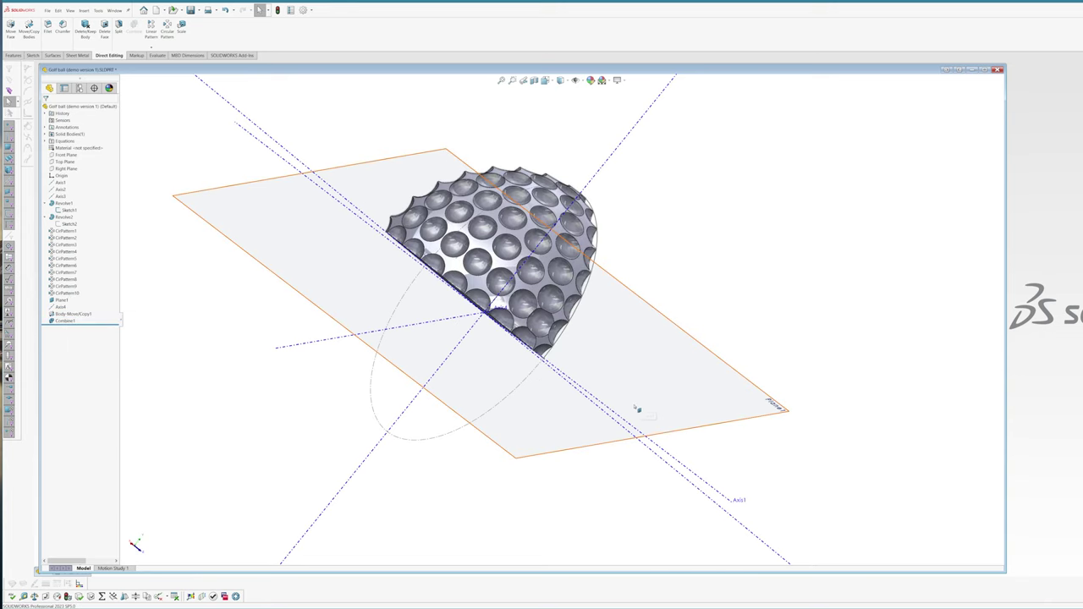
pyautogui.scroll(-6, 578, 355)
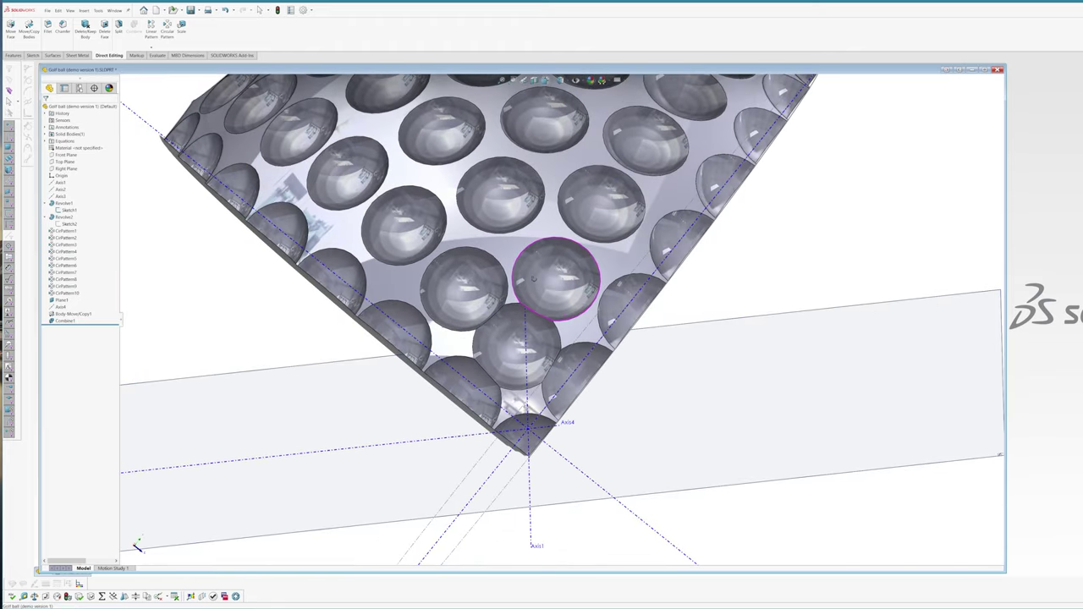
pyautogui.moveTo(533, 279); pyautogui.dragTo(532, 286, button='middle')
pyautogui.moveTo(539, 293); pyautogui.dragTo(557, 306, button='middle')
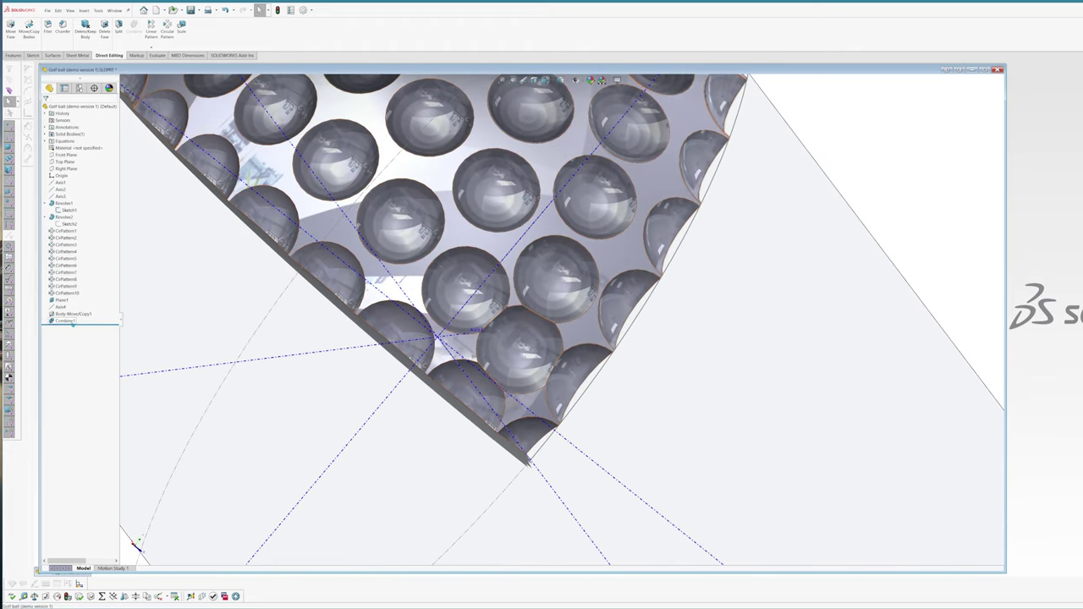
# Roll the model back to before Combine1 and uniformly scale down the shifted corner sphere about its centroid.
pyautogui.moveTo(77, 324); pyautogui.dragTo(88, 318)
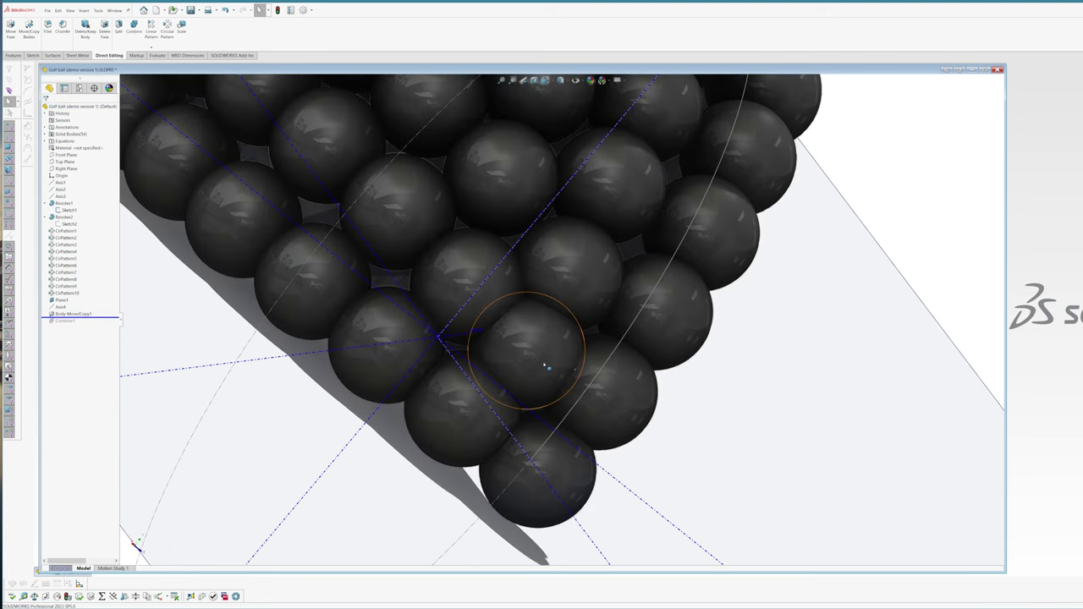
pyautogui.click(544, 364)
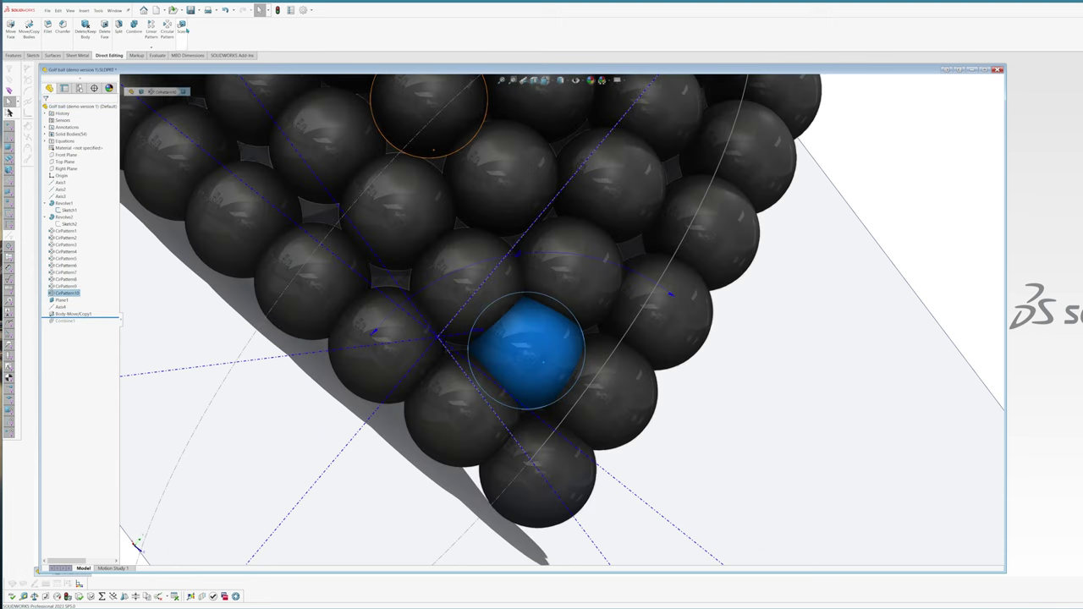
pyautogui.click(181, 27)
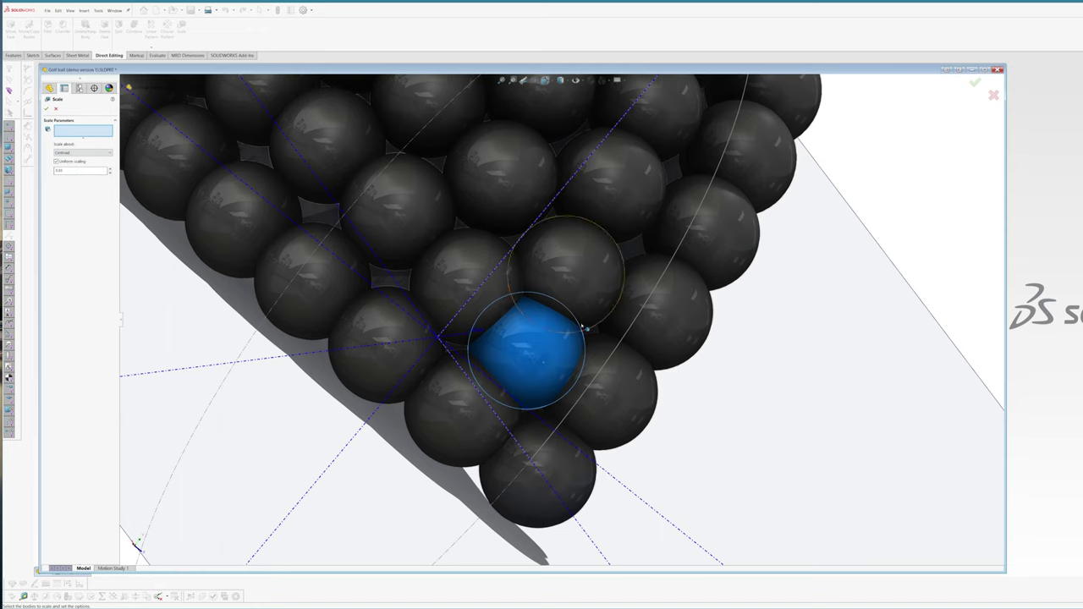
pyautogui.click(537, 356)
pyautogui.scroll(4, 537, 357)
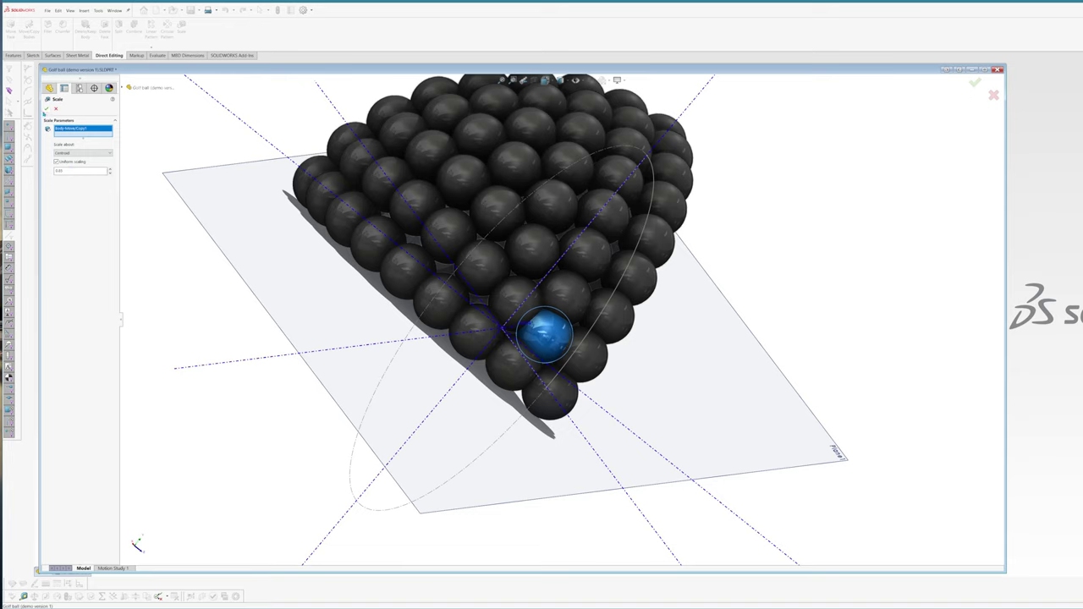
pyautogui.doubleClick(53, 170)
pyautogui.press('Return')
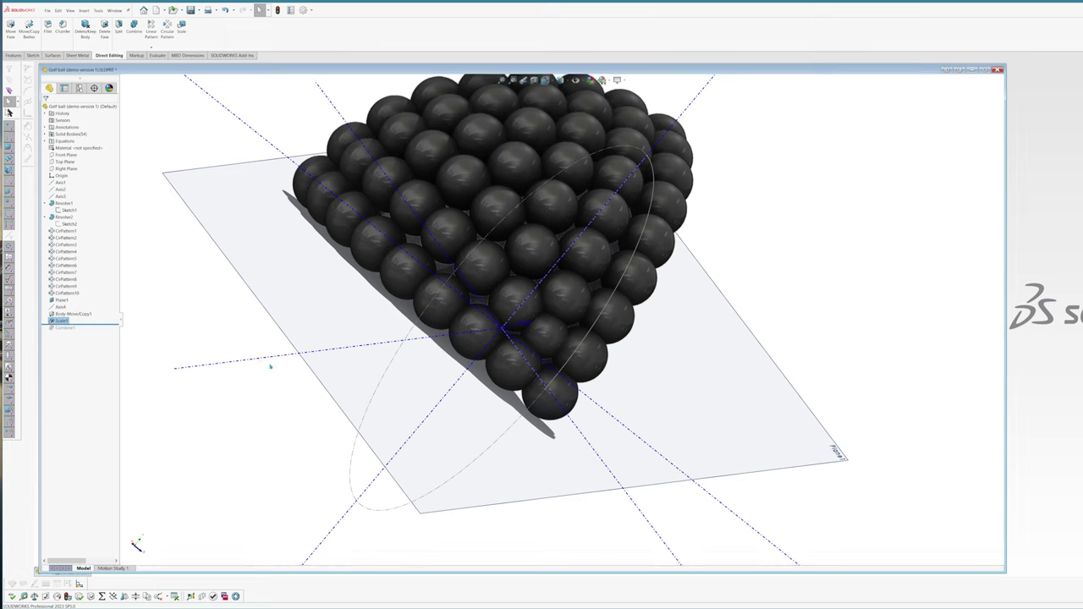
# Roll the model forward past Combine1 to subtract the scaled sphere, and check the smaller dimple near the tip.
pyautogui.moveTo(662, 316); pyautogui.dragTo(646, 347, button='middle')
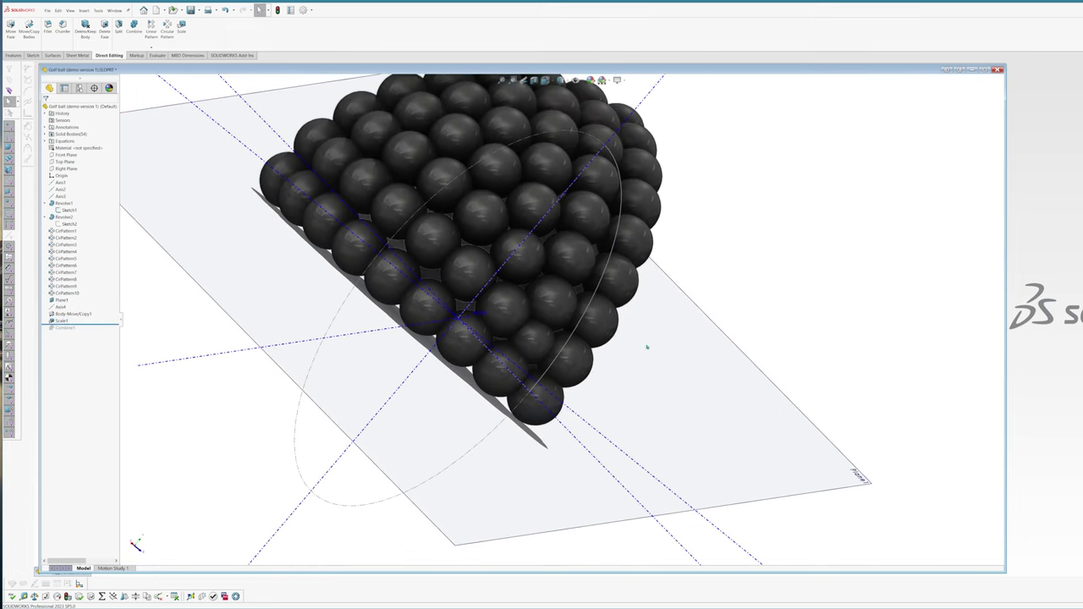
pyautogui.scroll(4, 646, 348)
pyautogui.moveTo(532, 360); pyautogui.dragTo(588, 303, button='middle')
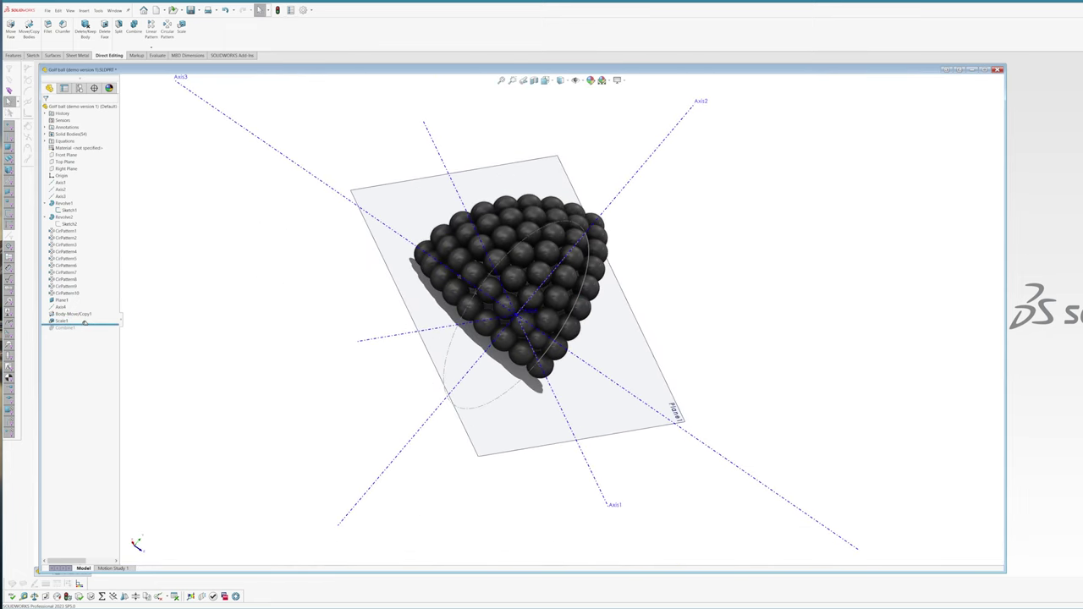
pyautogui.moveTo(85, 325); pyautogui.dragTo(102, 331)
pyautogui.scroll(-8, 550, 330)
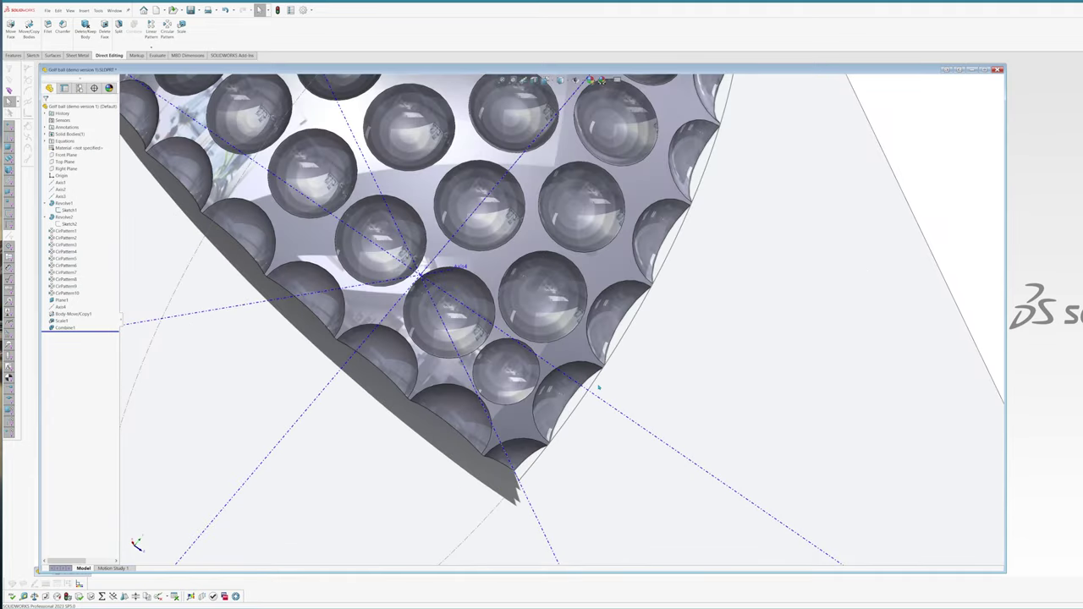
pyautogui.moveTo(508, 362); pyautogui.dragTo(546, 316, button='middle')
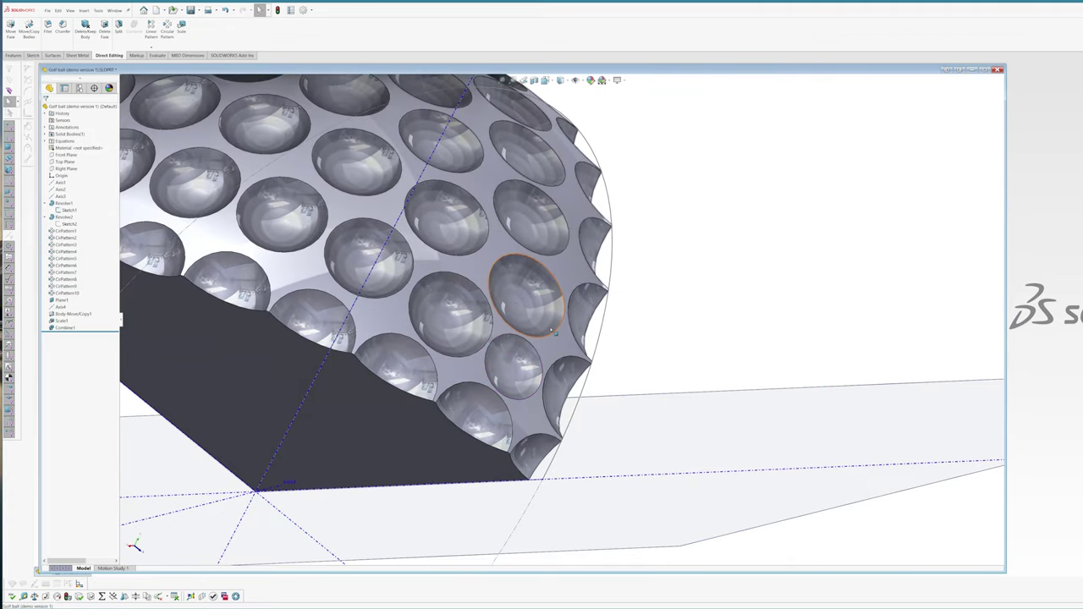
# Hide all planes, axes and sketches so that only the dimpled wedge is displayed.
pyautogui.press('f')
pyautogui.moveTo(489, 292); pyautogui.dragTo(500, 300, button='middle')
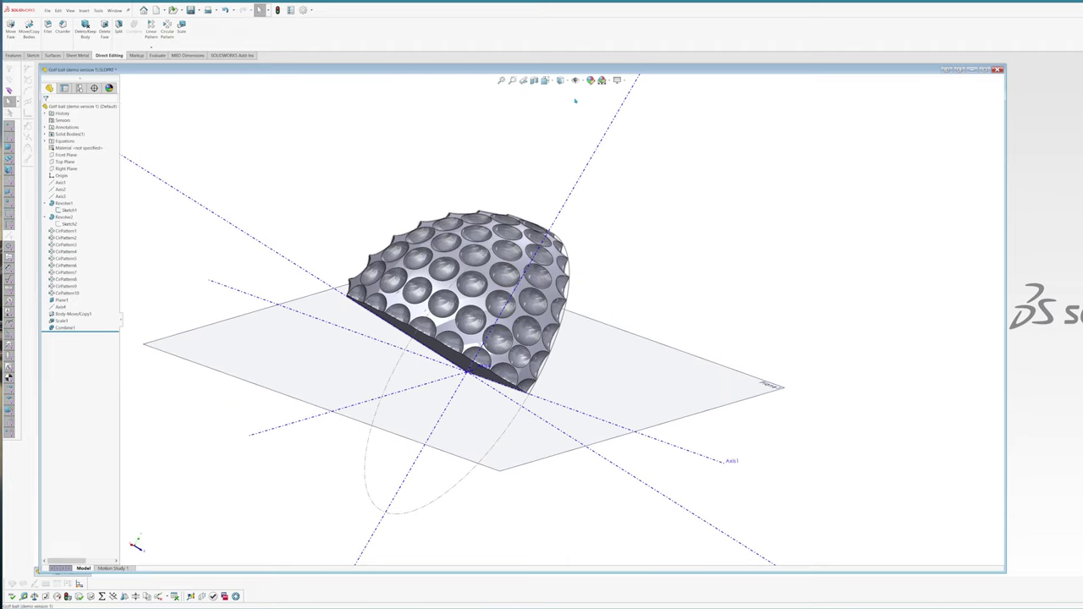
pyautogui.click(577, 81)
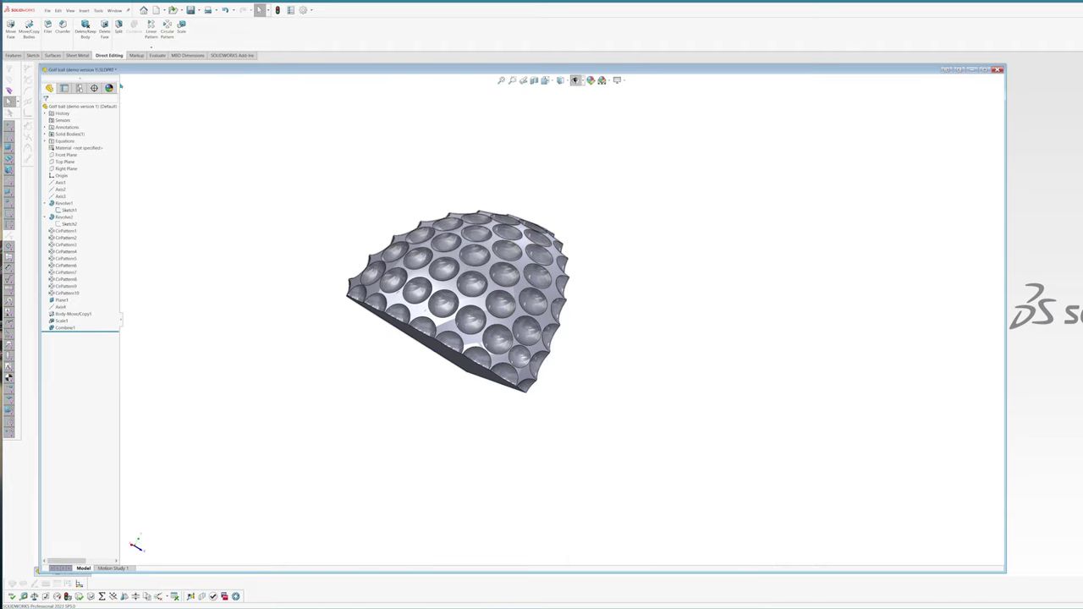
# Mirror the dimpled wedge body about the Front Plane with merged solids.
pyautogui.click(14, 56)
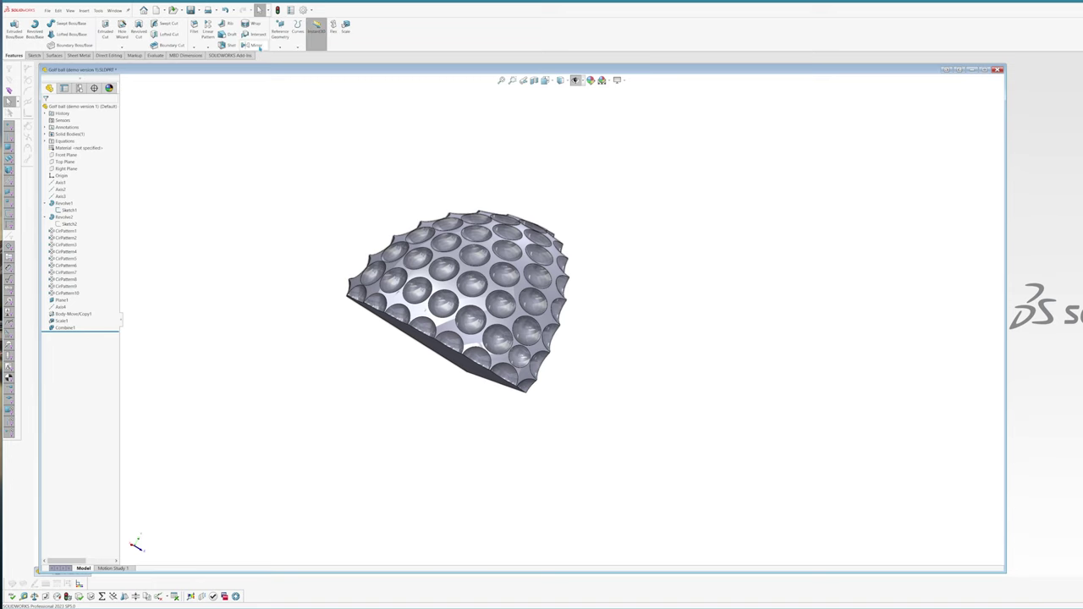
pyautogui.click(258, 45)
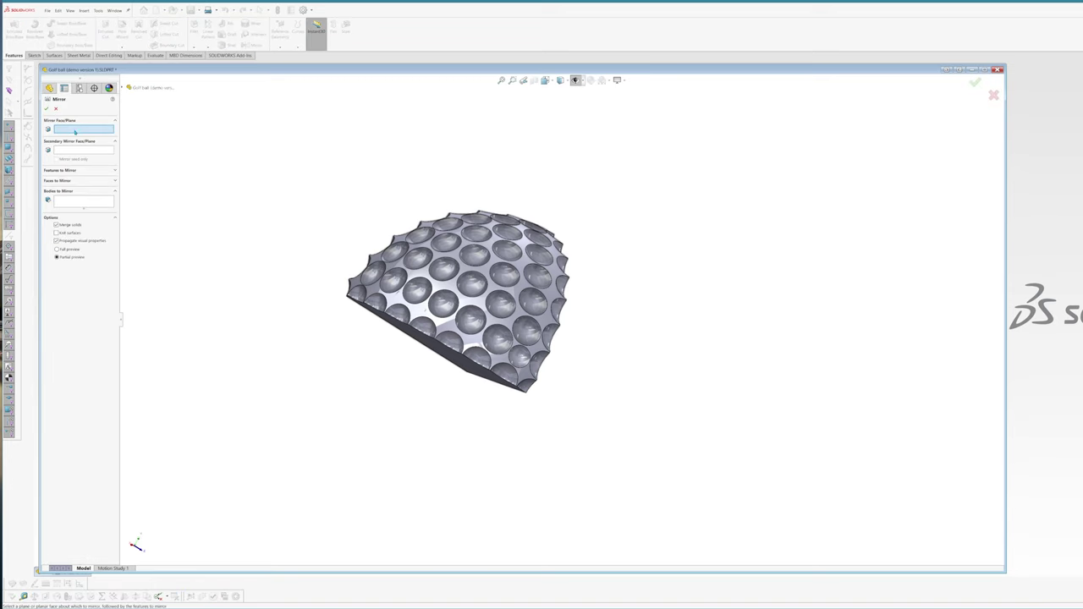
pyautogui.click(75, 205)
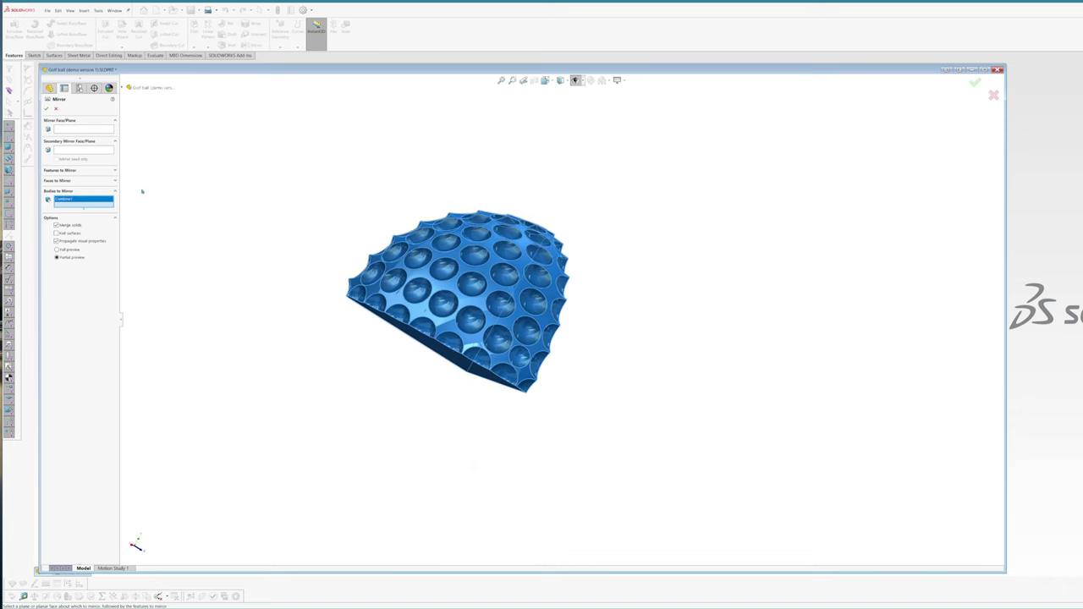
pyautogui.click(78, 129)
pyautogui.click(128, 87)
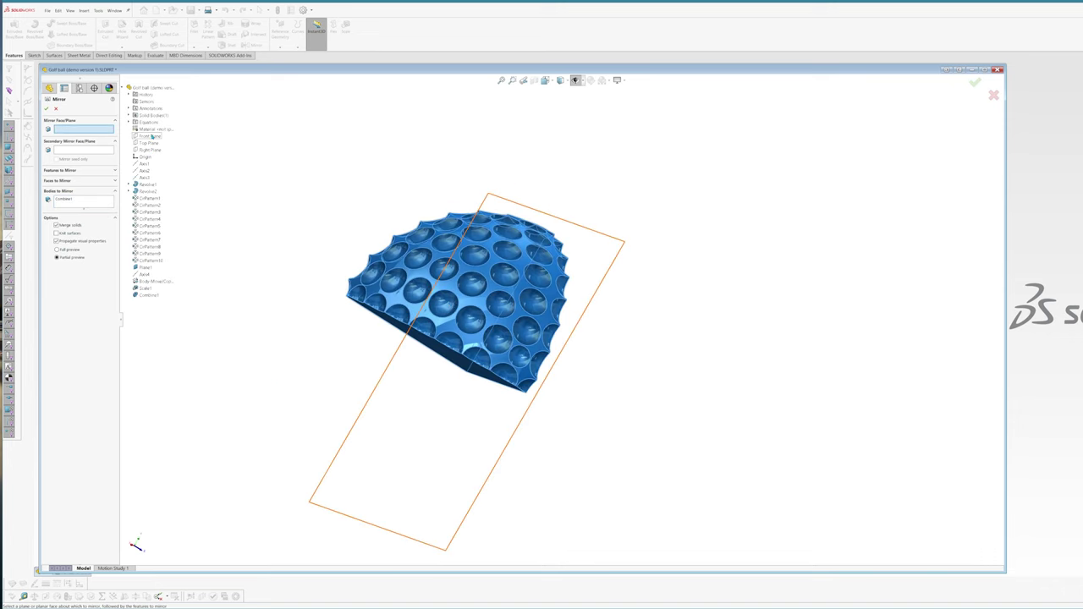
pyautogui.moveTo(482, 233); pyautogui.dragTo(399, 251, button='middle')
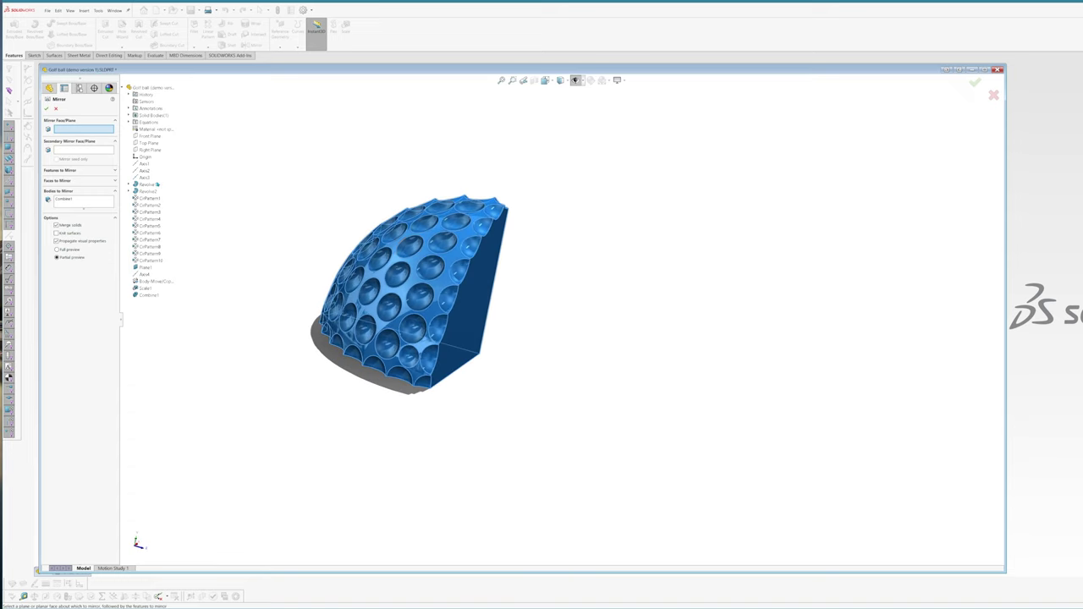
pyautogui.click(149, 136)
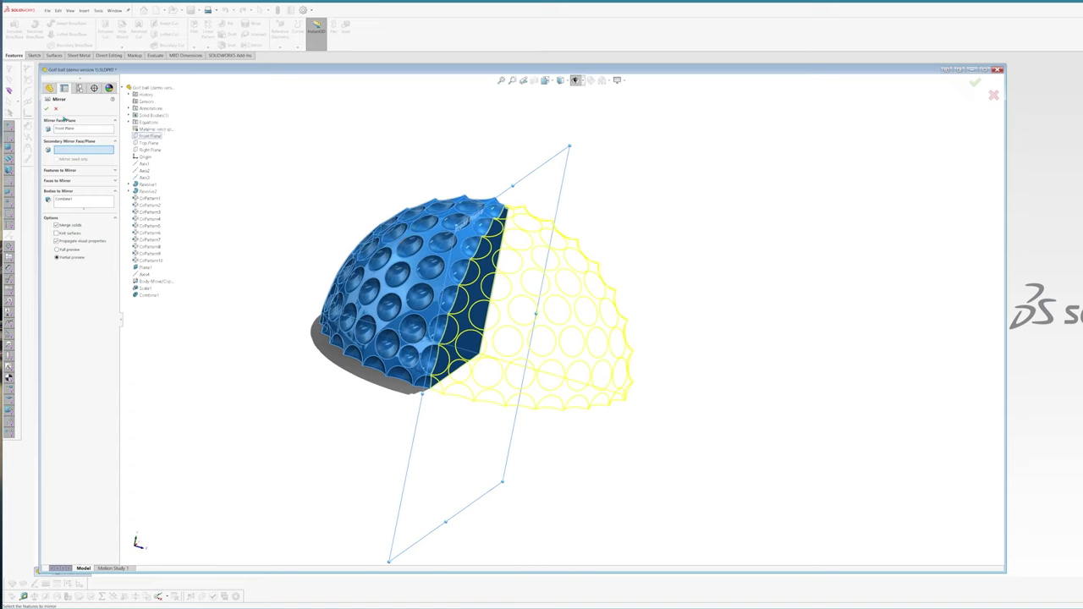
pyautogui.click(46, 109)
# Mirror the resulting body about the Right Plane with merged solids to form the dimpled hemisphere.
pyautogui.moveTo(415, 188); pyautogui.dragTo(379, 217, button='middle')
pyautogui.click(250, 46)
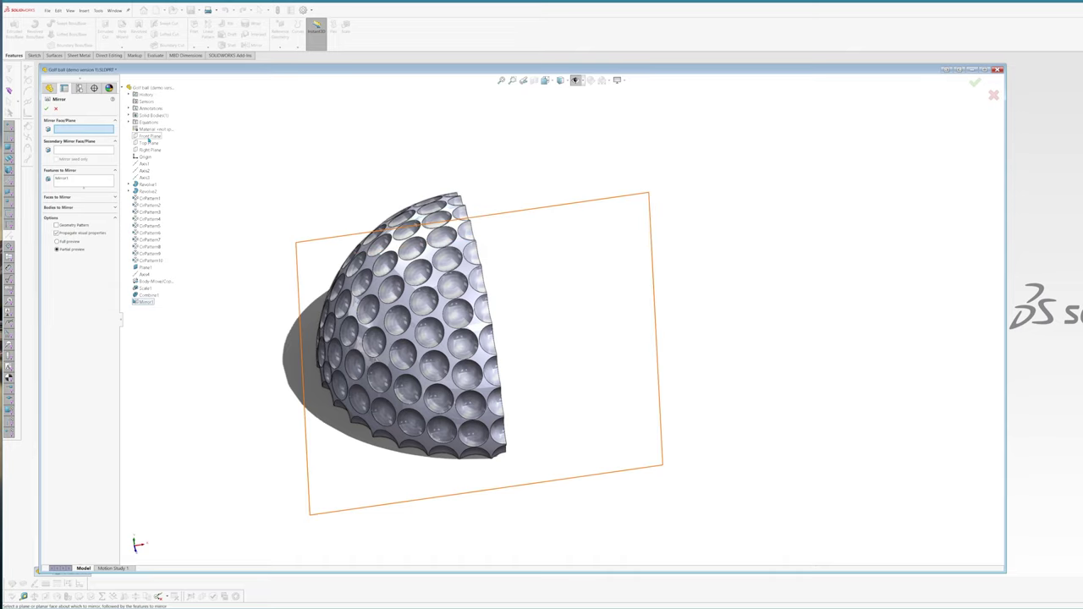
pyautogui.click(150, 150)
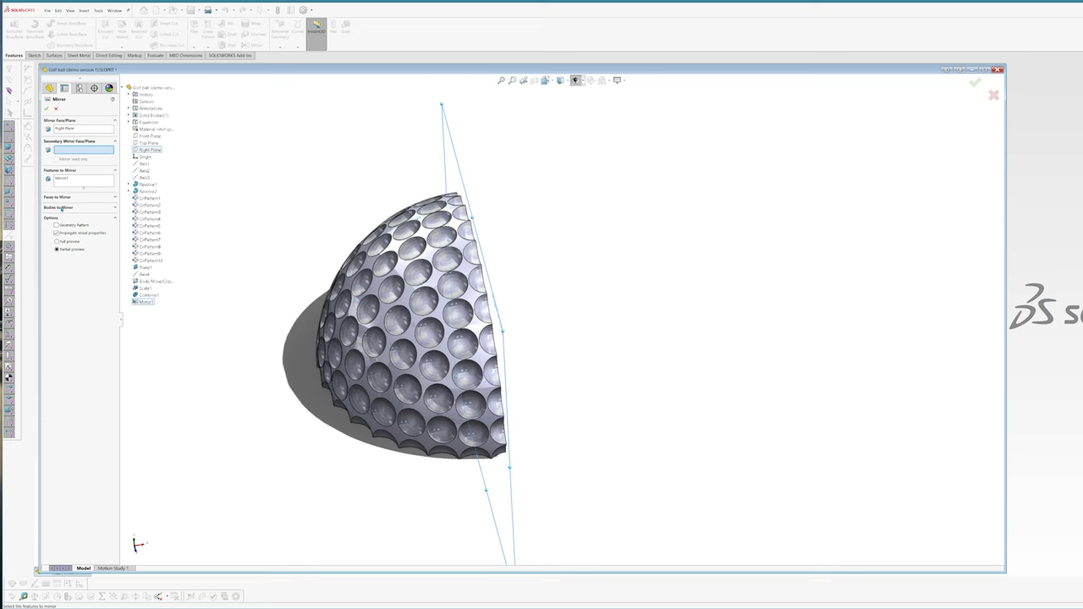
pyautogui.click(59, 207)
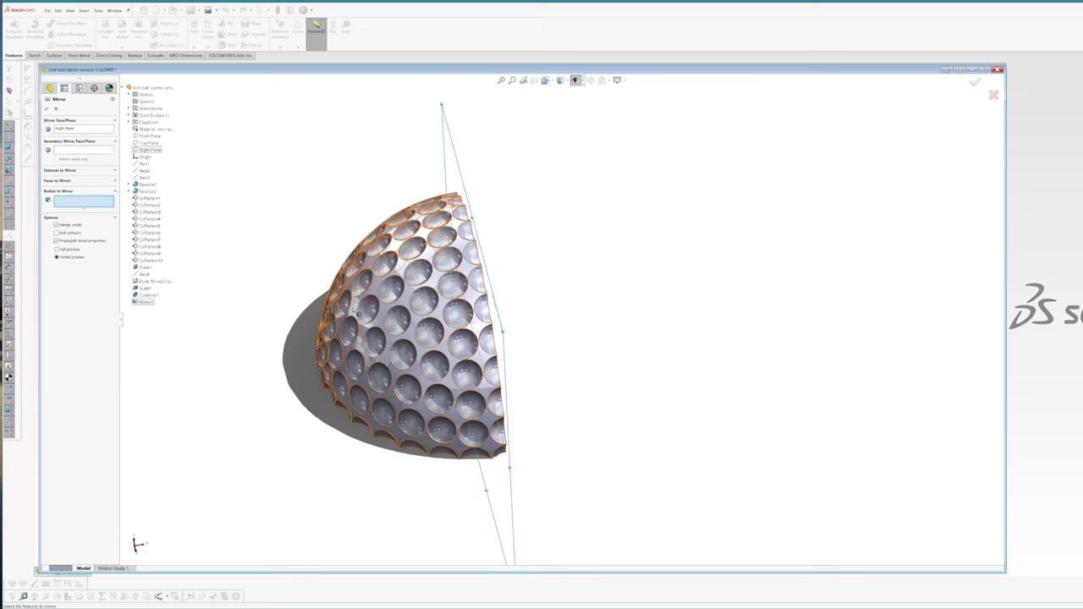
pyautogui.click(356, 312)
pyautogui.click(47, 111)
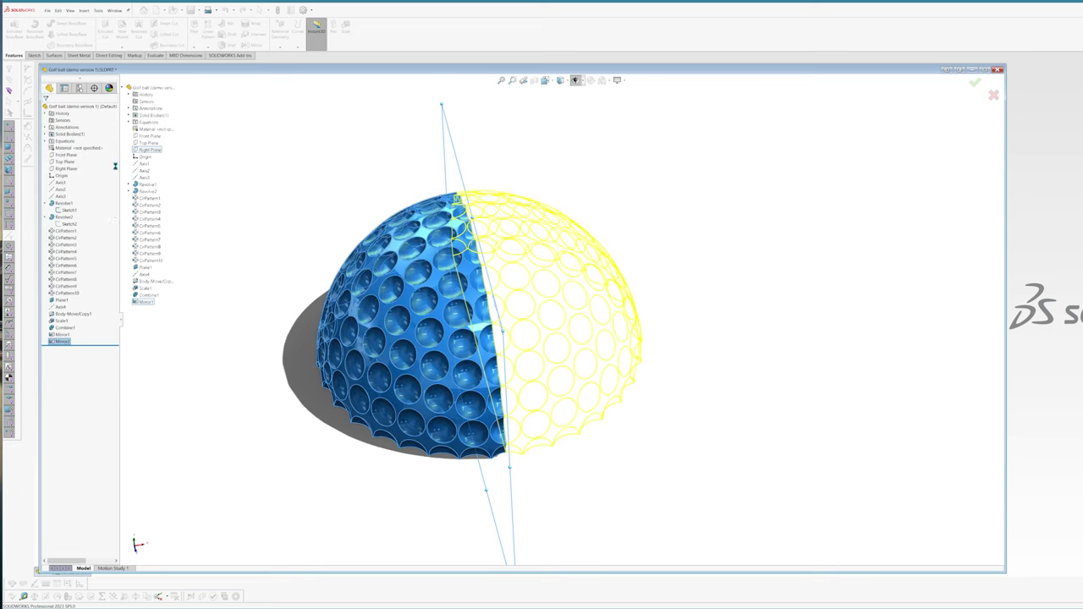
# Mirror the hemisphere body about the Top Plane with merged solids to complete the ball, and inspect the dimples from several sides.
pyautogui.scroll(3, 562, 317)
pyautogui.moveTo(562, 317); pyautogui.dragTo(520, 183, button='middle')
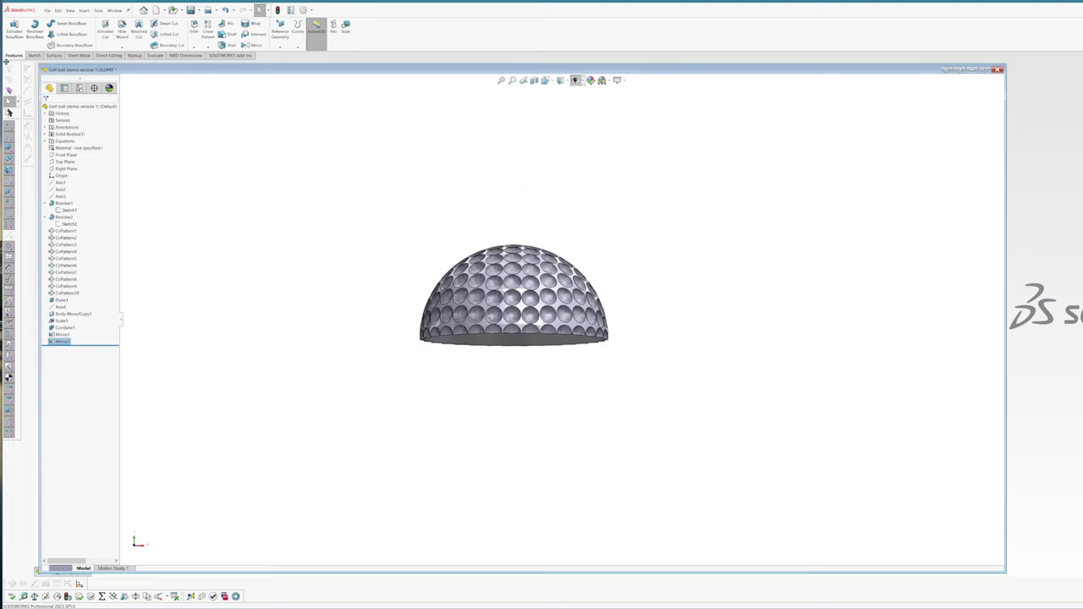
pyautogui.click(254, 45)
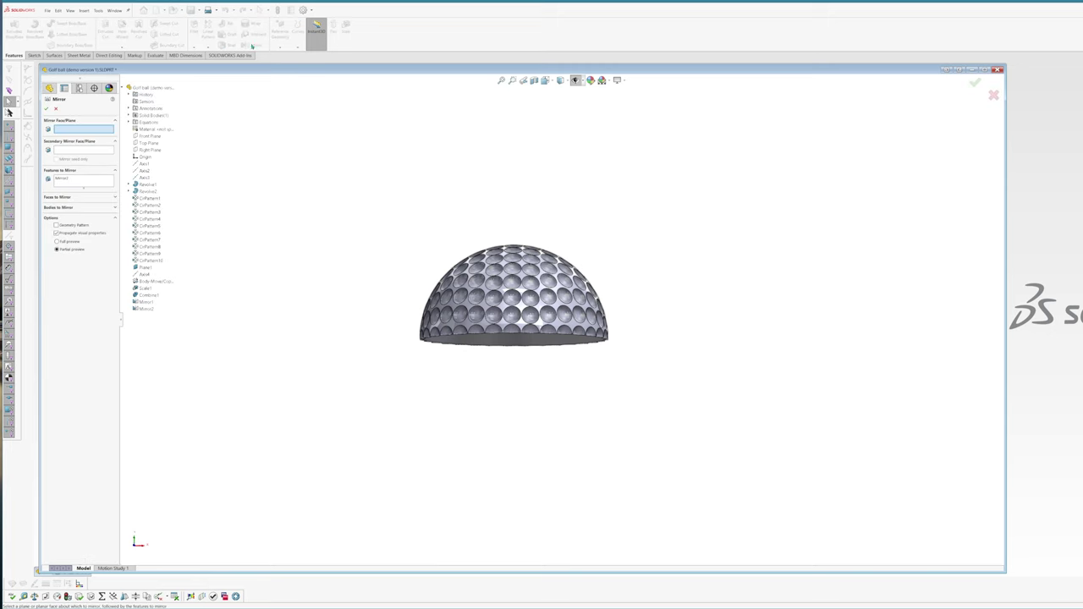
pyautogui.click(148, 143)
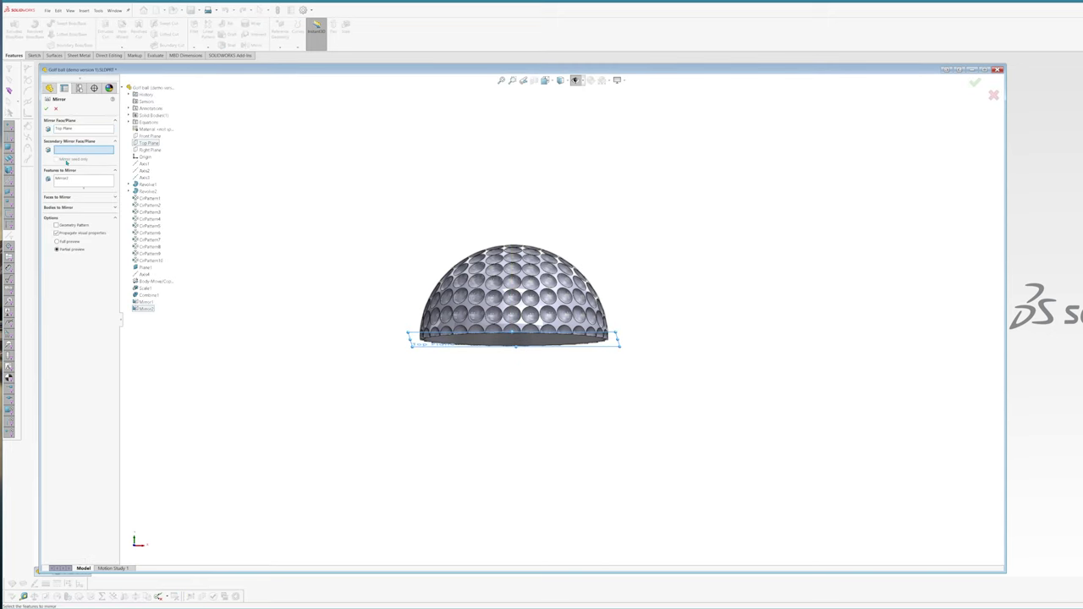
pyautogui.click(73, 178)
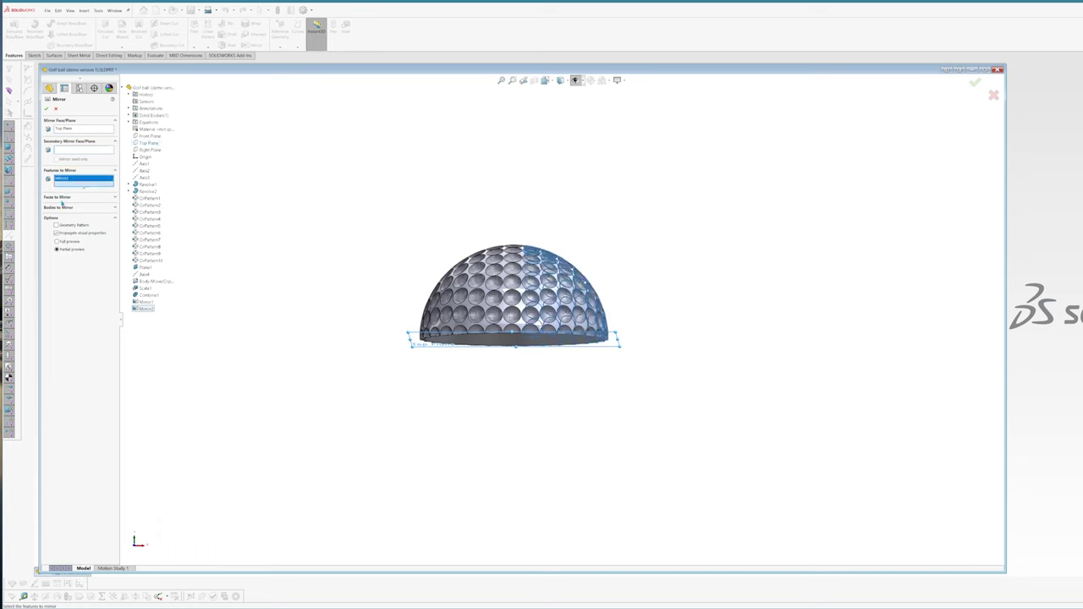
pyautogui.click(60, 208)
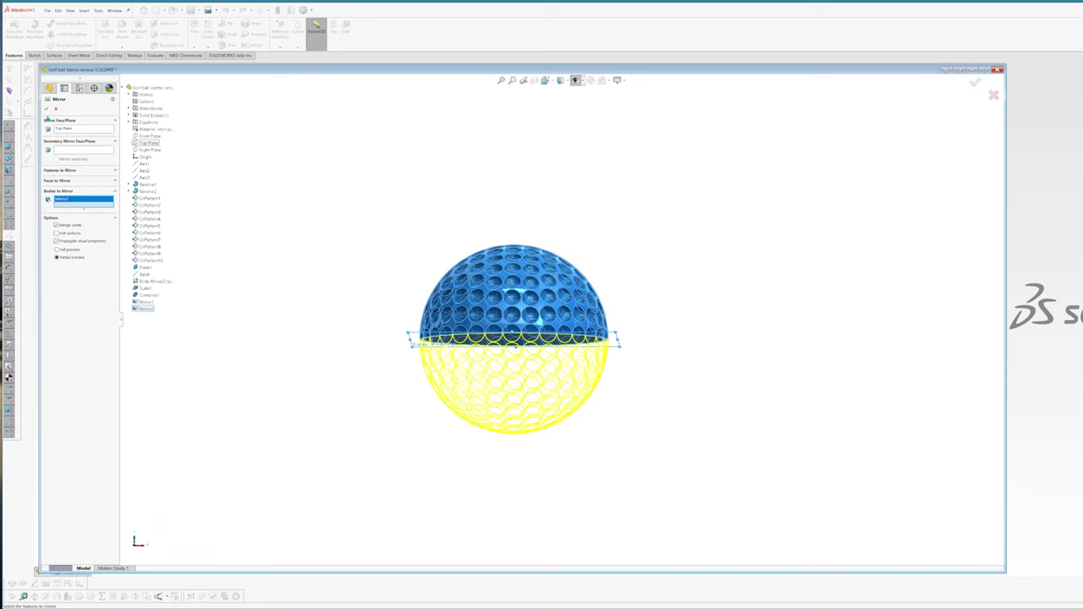
pyautogui.click(47, 109)
pyautogui.press('f')
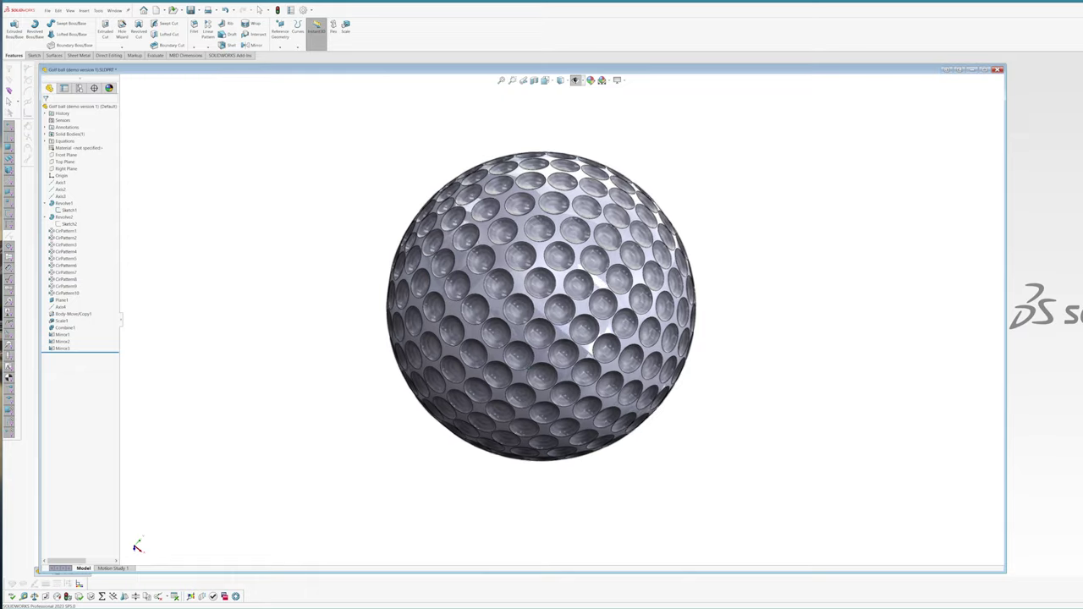
pyautogui.moveTo(533, 381); pyautogui.dragTo(416, 469, button='middle')
pyautogui.moveTo(532, 212); pyautogui.dragTo(432, 271, button='middle')
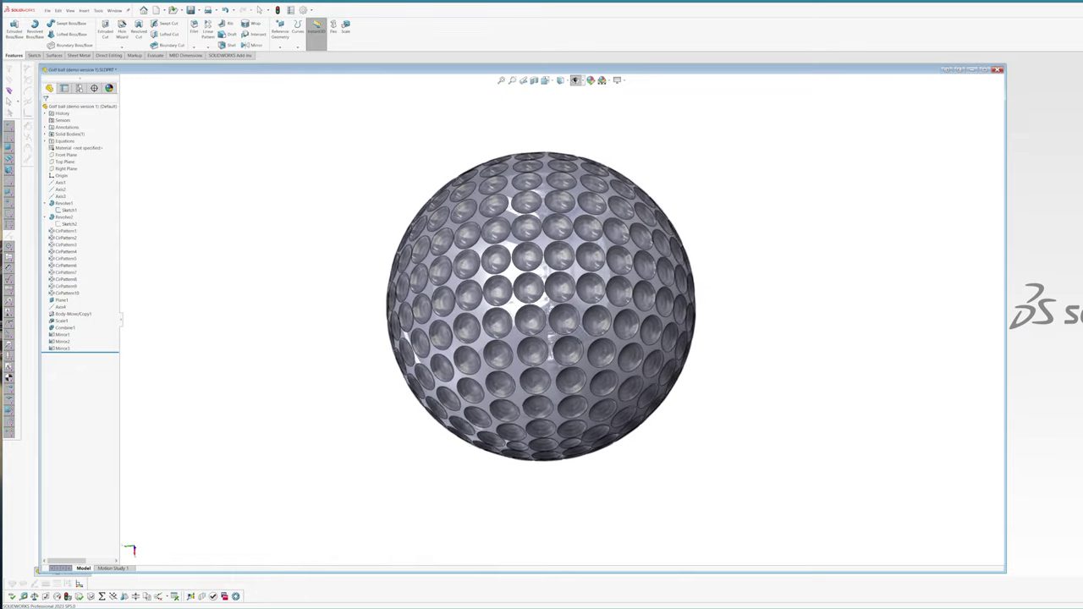
pyautogui.moveTo(554, 351); pyautogui.dragTo(668, 392, button='middle')
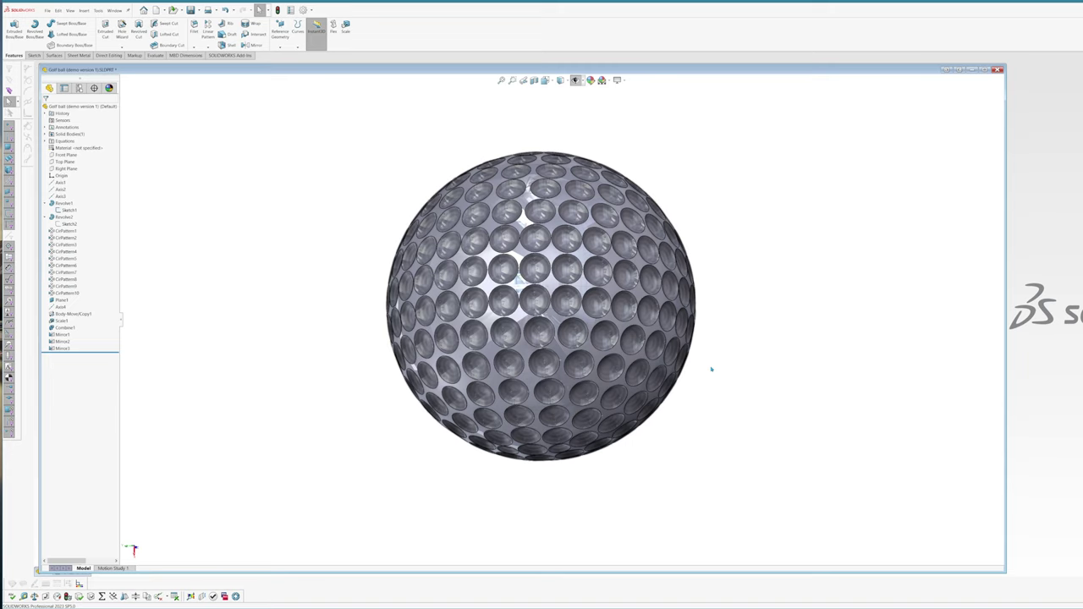